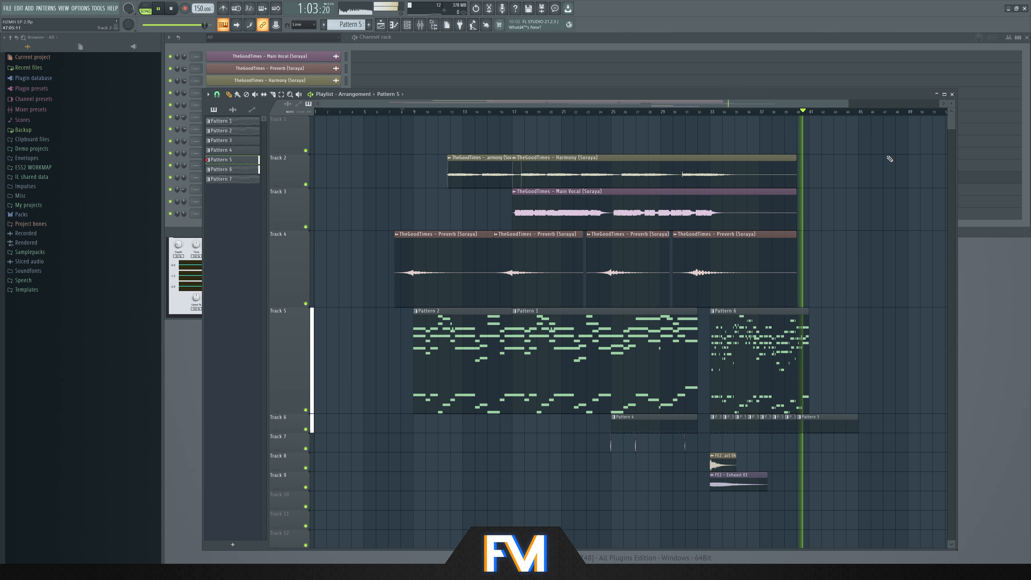
Unmute the Sylenth1 #3 channel and play Pattern 6 to hear it together with the other synths
{"action": "key", "text": "space"}
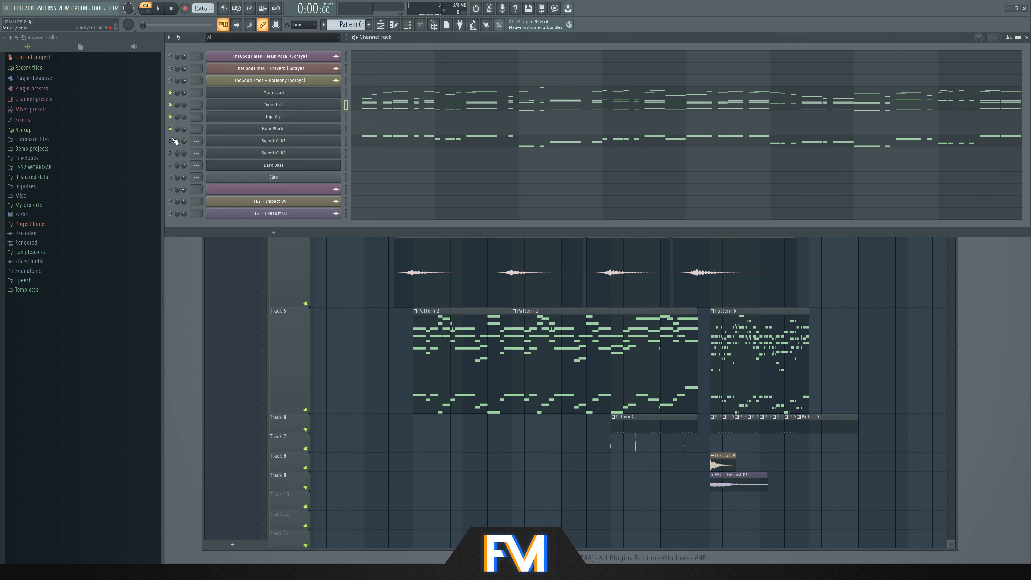
{"action": "left_click", "coordinate": [171, 141]}
{"action": "key", "text": "space"}
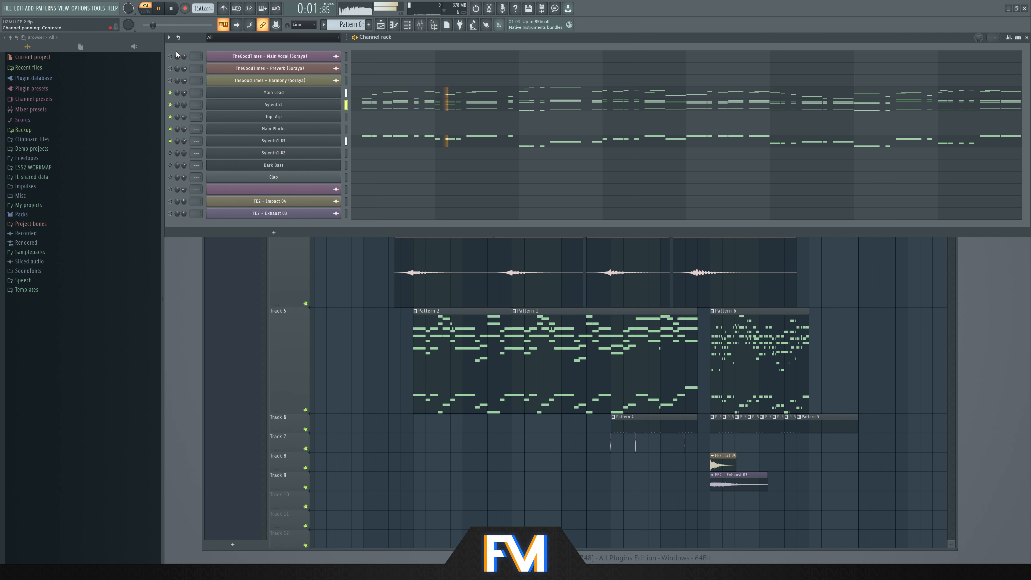
{"action": "key", "text": "space"}
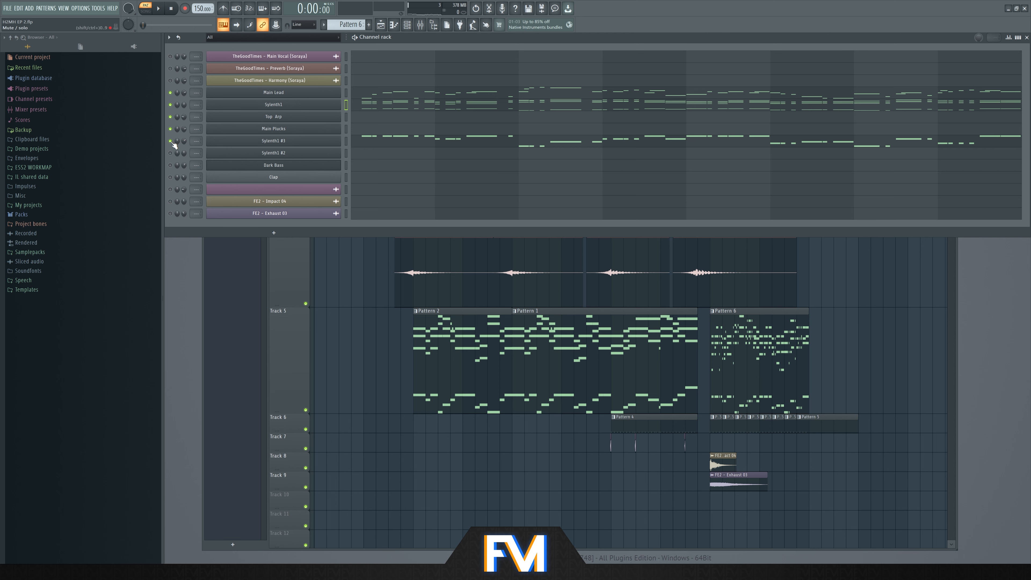
Set oscillator A2 to 1 voice in the Sylenth1 #3 synth while its channel plays alone
{"action": "key", "text": "space"}
{"action": "left_click", "coordinate": [235, 141]}
{"action": "left_click", "coordinate": [234, 141]}
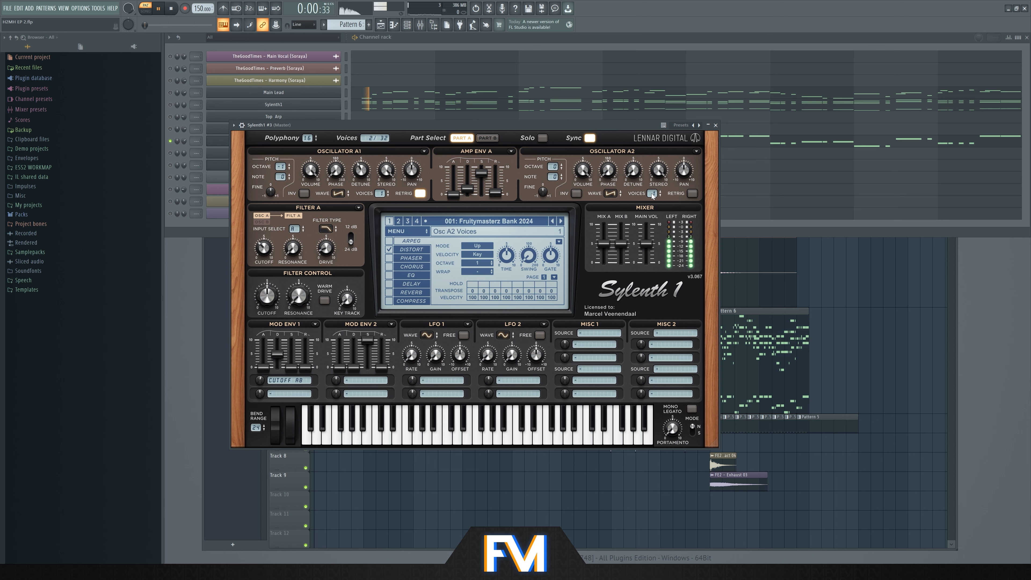
{"action": "left_click", "coordinate": [716, 125]}
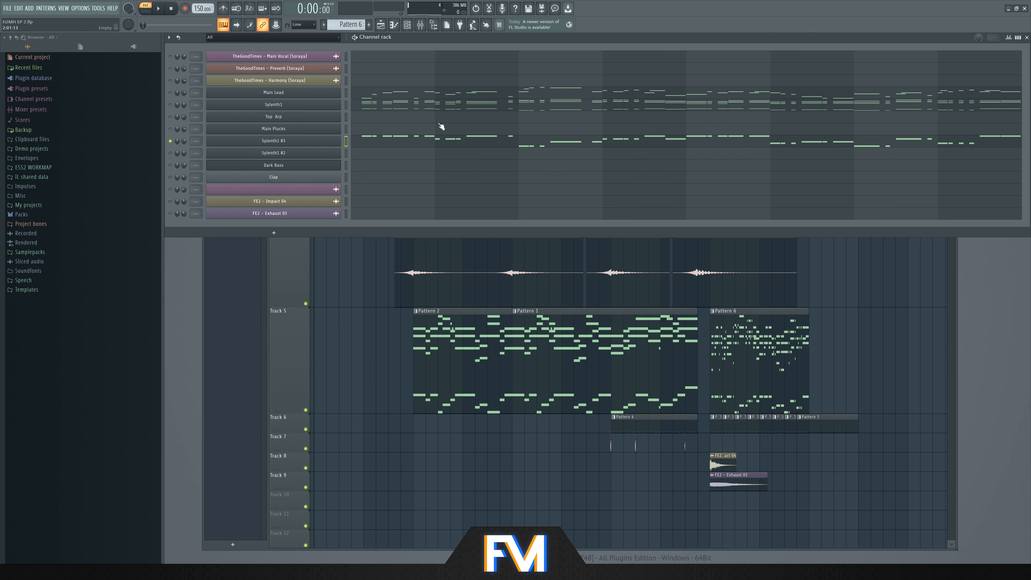
Rename the Sylenth1 #3 channel as Bass Layer
{"action": "right_click", "coordinate": [308, 141]}
{"action": "left_click", "coordinate": [355, 177]}
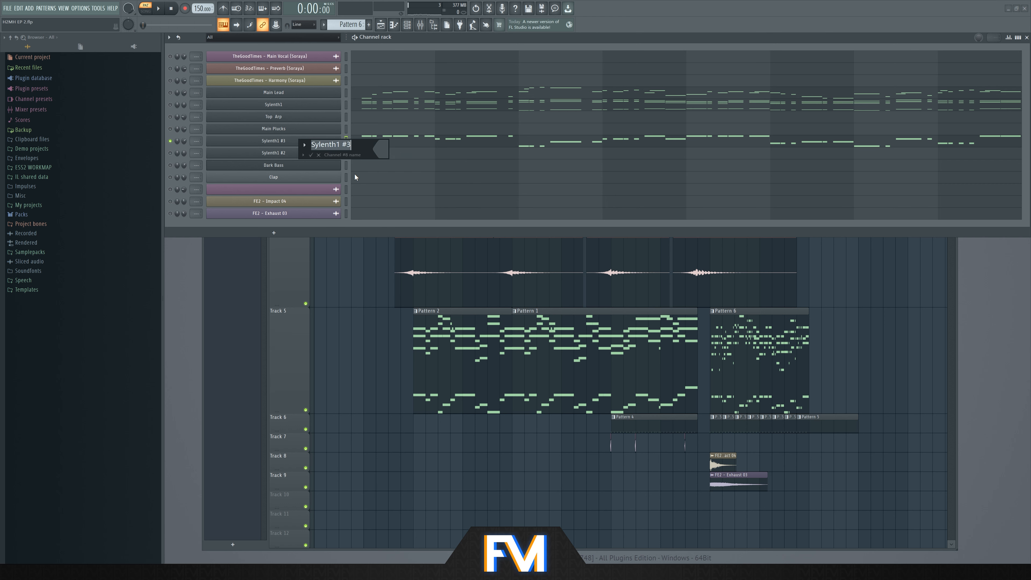
{"action": "type", "text": "Bass Layer"}
{"action": "key", "text": "Return"}
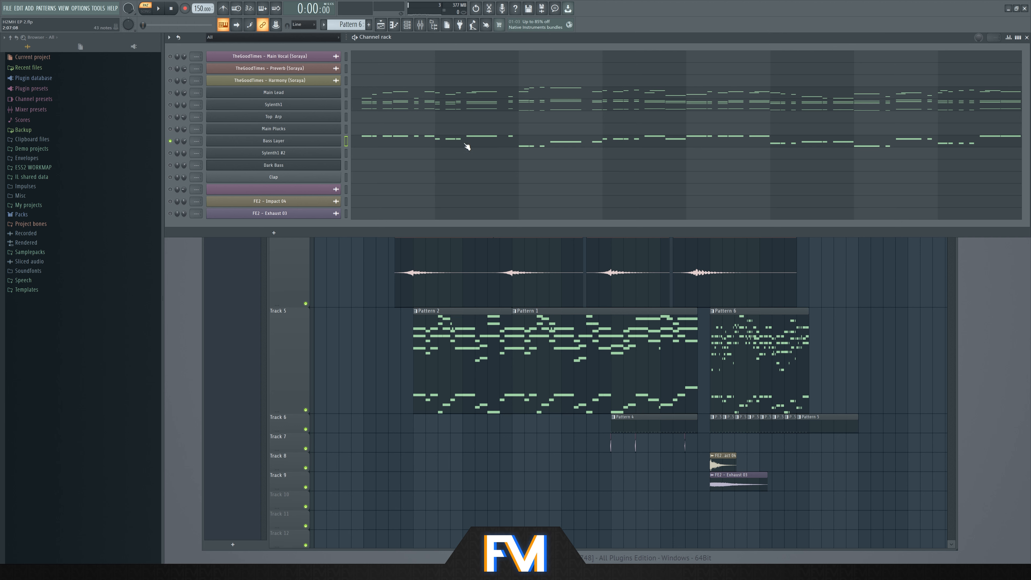
Insert a Sylenth1 channel named Top Bass directly above Bass Layer, and rename Bass Layer as Main Bass
{"action": "right_click", "coordinate": [312, 145]}
{"action": "mouse_move", "coordinate": [354, 187]}
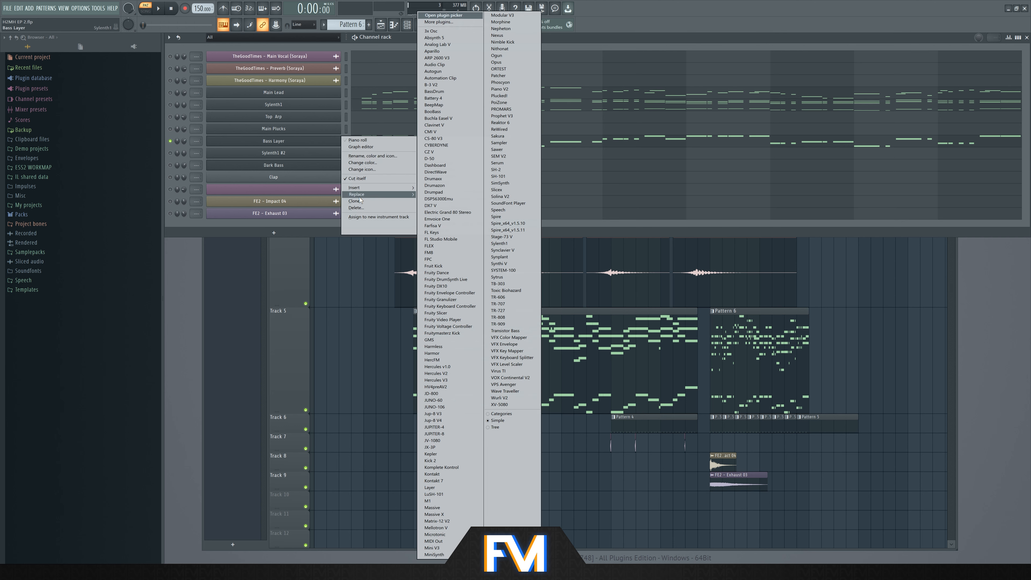
{"action": "left_click", "coordinate": [499, 243]}
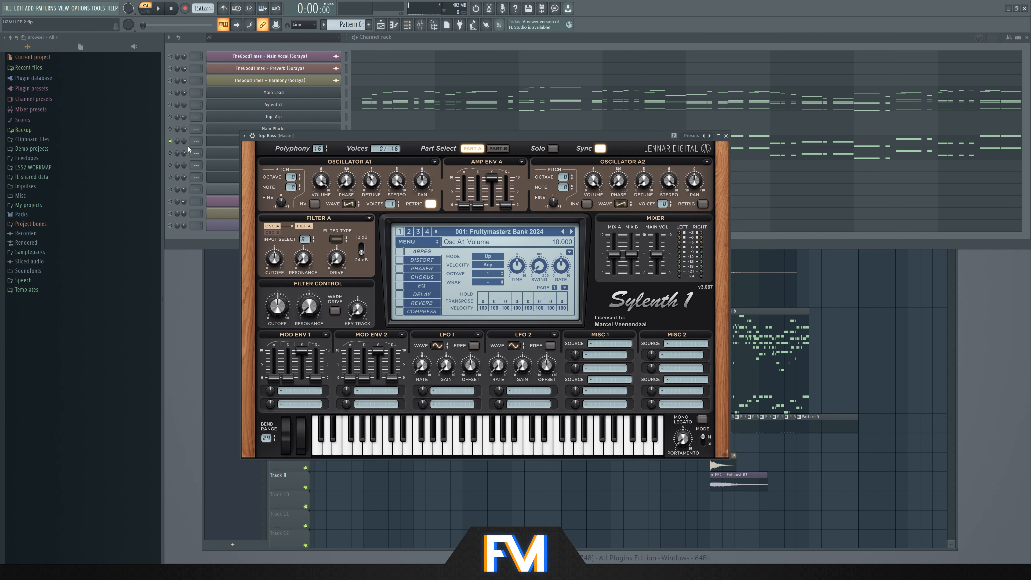
{"action": "left_click", "coordinate": [249, 141]}
{"action": "left_click", "coordinate": [249, 141]}
Load the preset 043: BA - Stay with the Project V2 into Top Bass and audition it with Pattern 6
{"action": "left_click", "coordinate": [551, 232]}
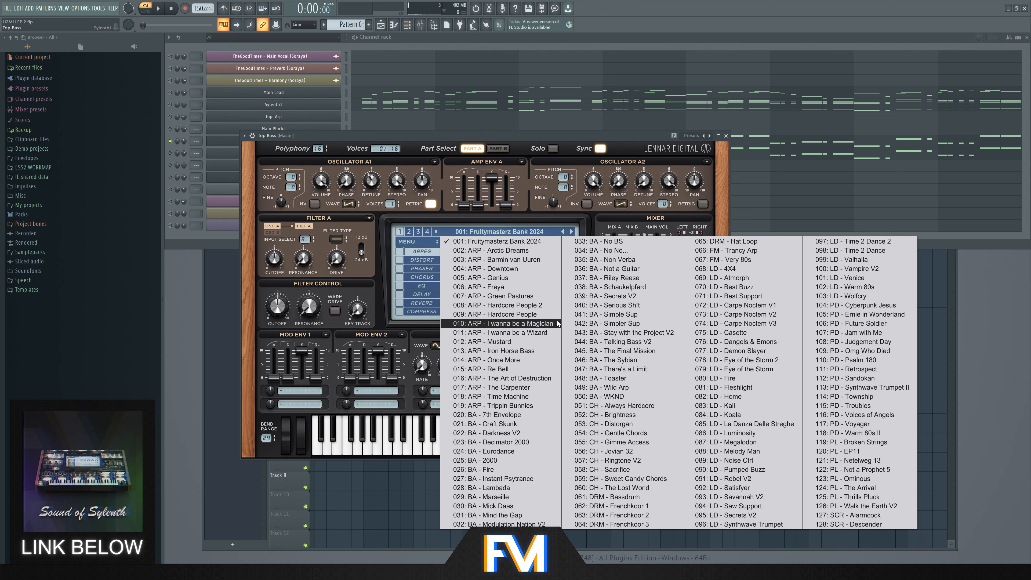
{"action": "left_click", "coordinate": [620, 332]}
{"action": "key", "text": "space"}
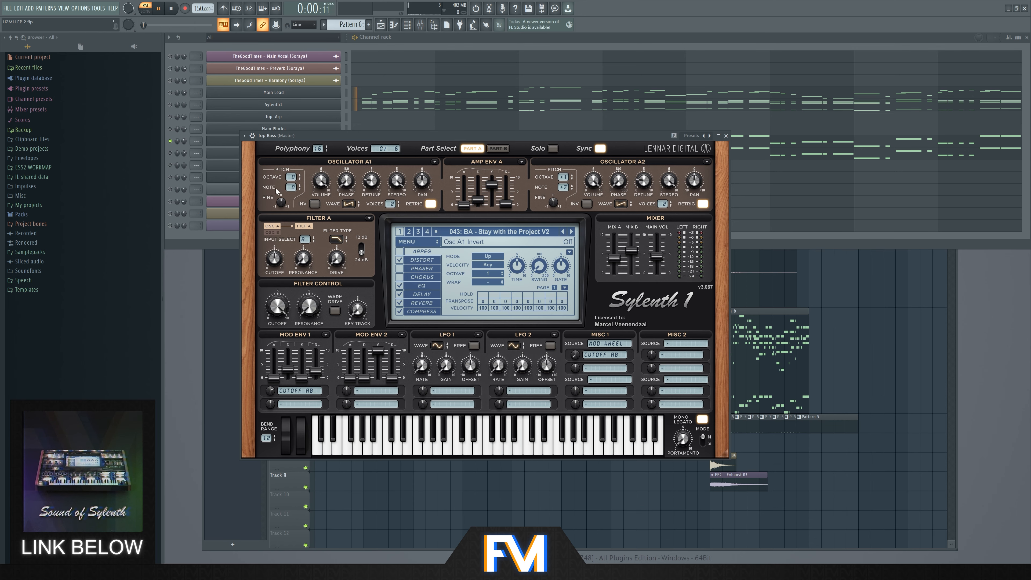
{"action": "left_click", "coordinate": [186, 146]}
{"action": "key", "text": "space"}
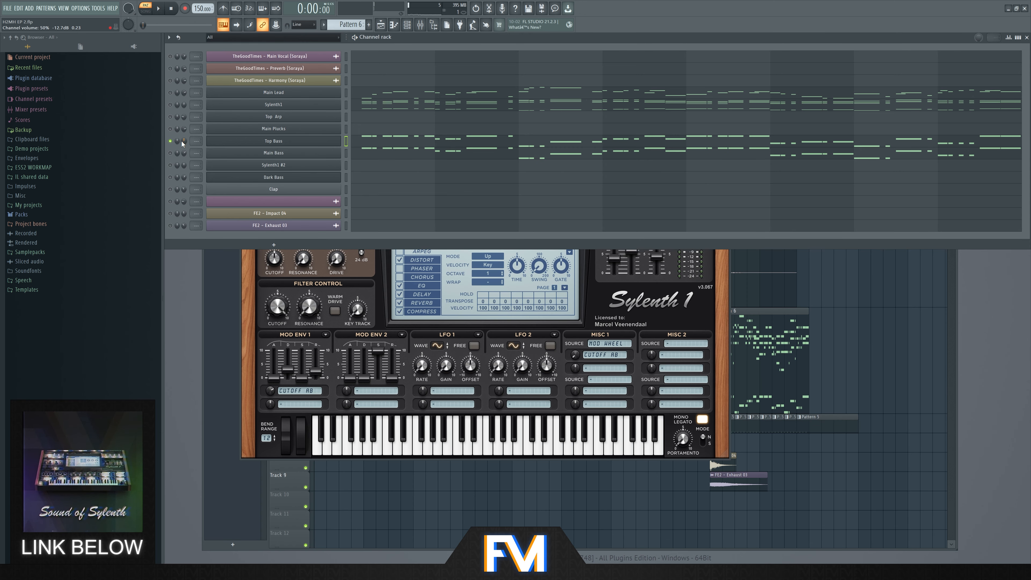
{"action": "right_click", "coordinate": [170, 152]}
{"action": "key", "text": "space"}
{"action": "right_click", "coordinate": [170, 141]}
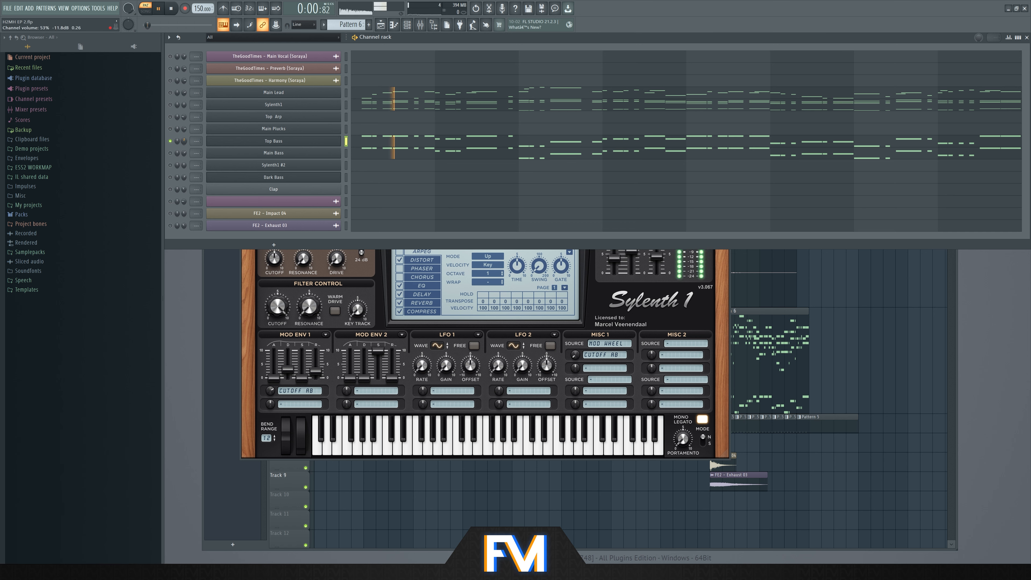
{"action": "key", "text": "space"}
{"action": "left_click", "coordinate": [253, 141]}
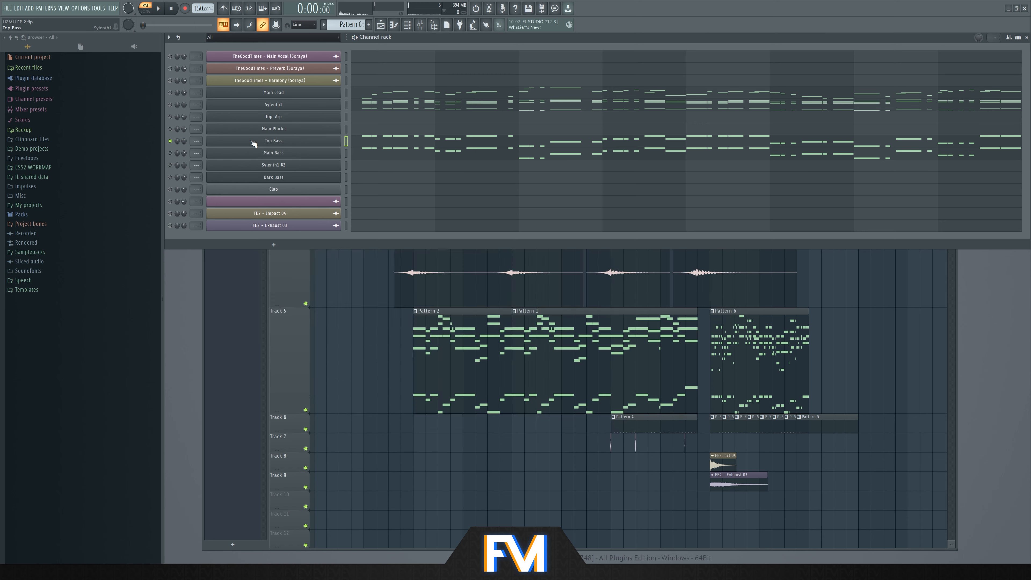
{"action": "left_click", "coordinate": [254, 142]}
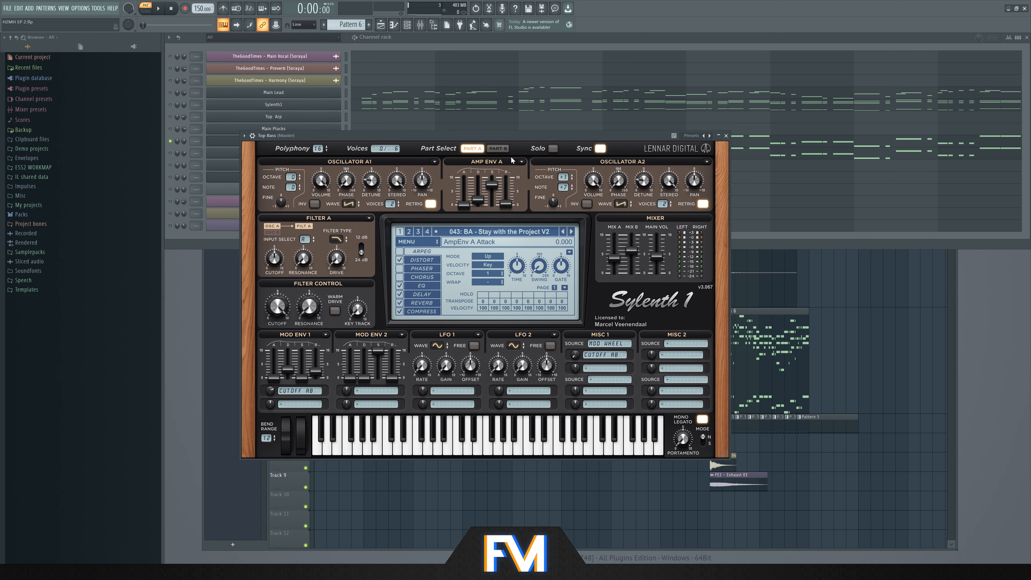
{"action": "key", "text": "space"}
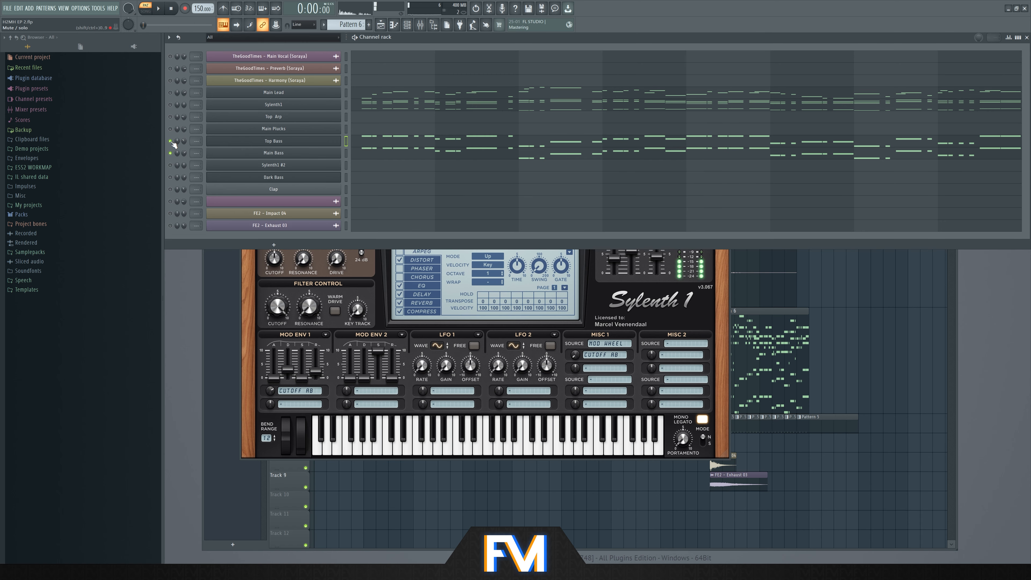
{"action": "key", "text": "space"}
{"action": "key", "text": "space"}
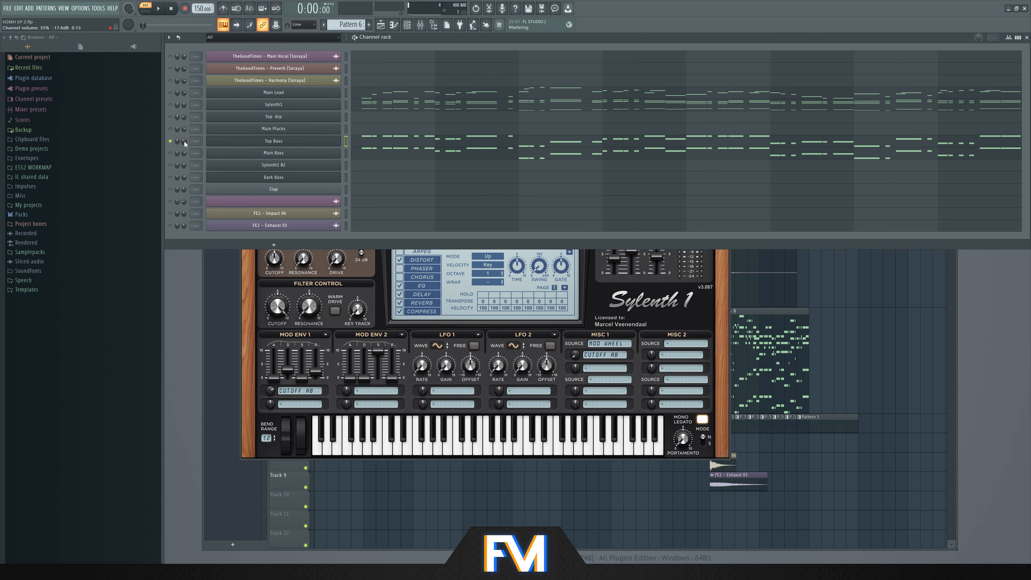
{"action": "key", "text": "space"}
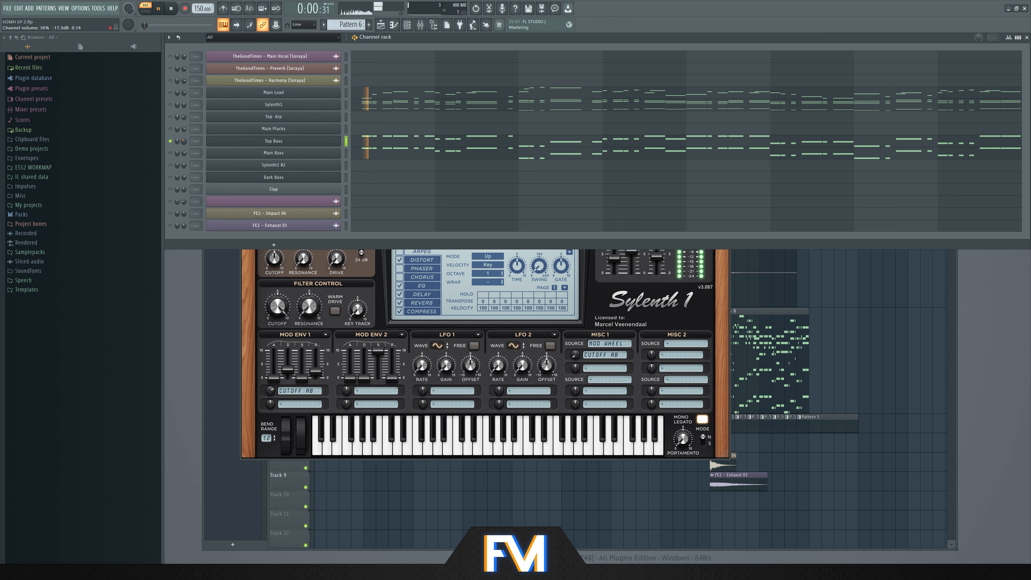
{"action": "left_click", "coordinate": [170, 153]}
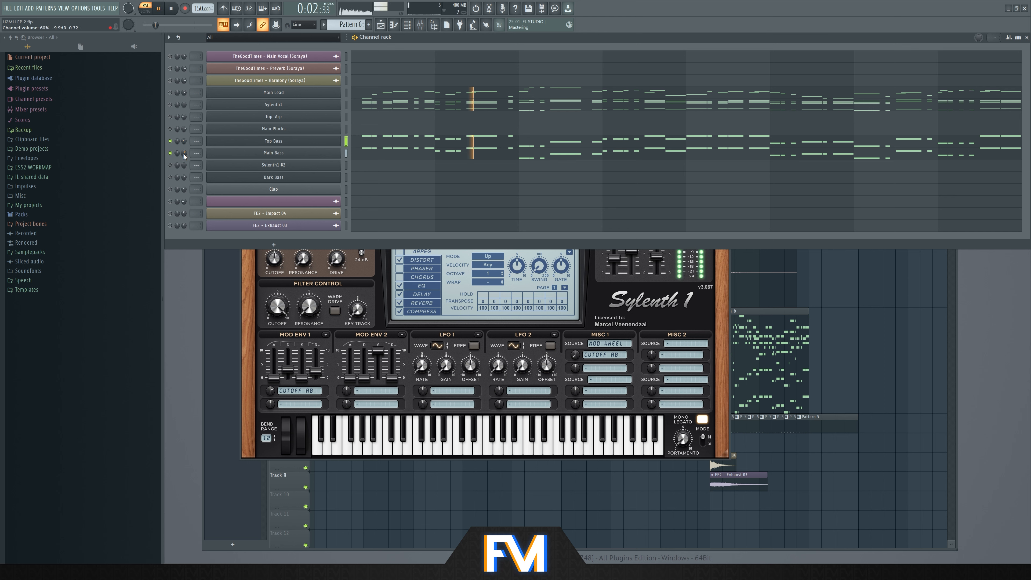
{"action": "key", "text": "space"}
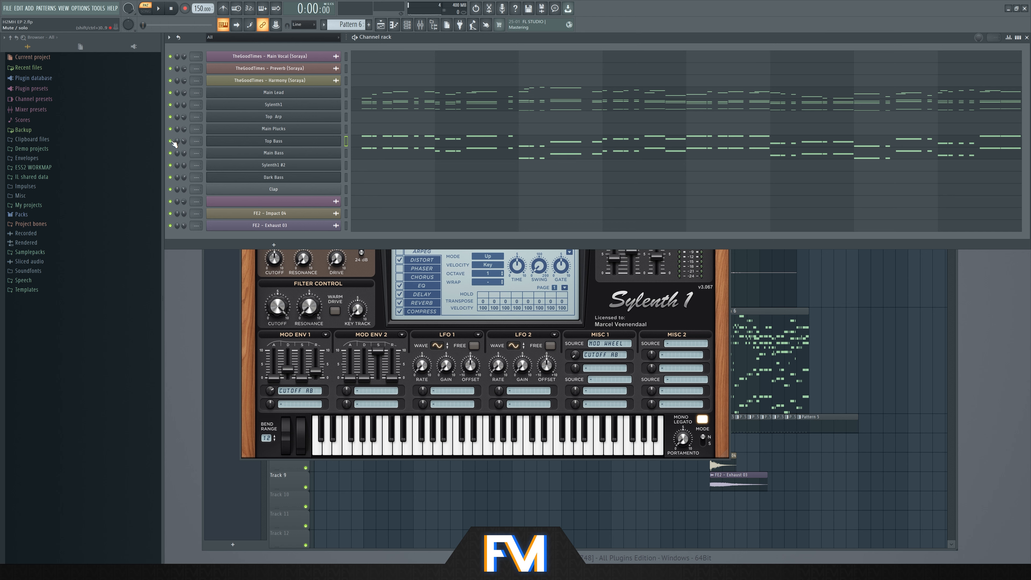
{"action": "key", "text": "space"}
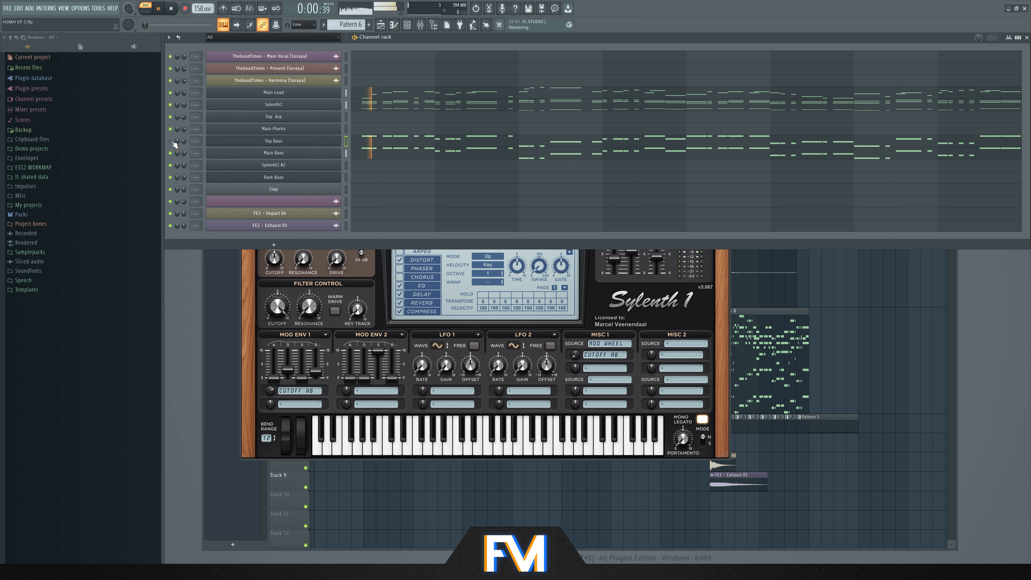
{"action": "key", "text": "space"}
{"action": "left_click", "coordinate": [170, 141]}
{"action": "key", "text": "space"}
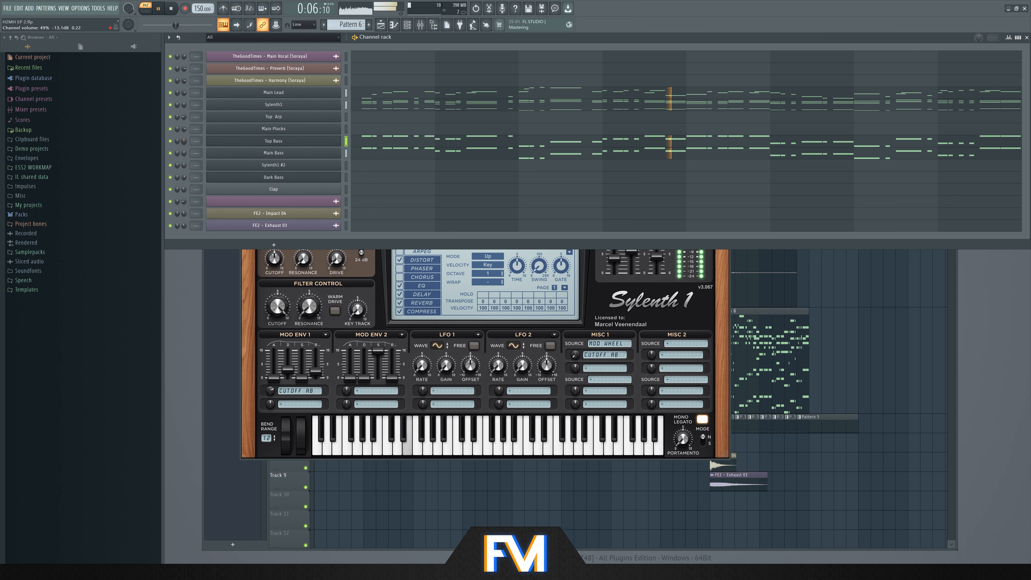
{"action": "key", "text": "space"}
Audition the two bass channels without the other instruments, finishing with Main Bass playing alone
{"action": "left_click", "coordinate": [170, 153]}
{"action": "key", "text": "space"}
{"action": "key", "text": "space"}
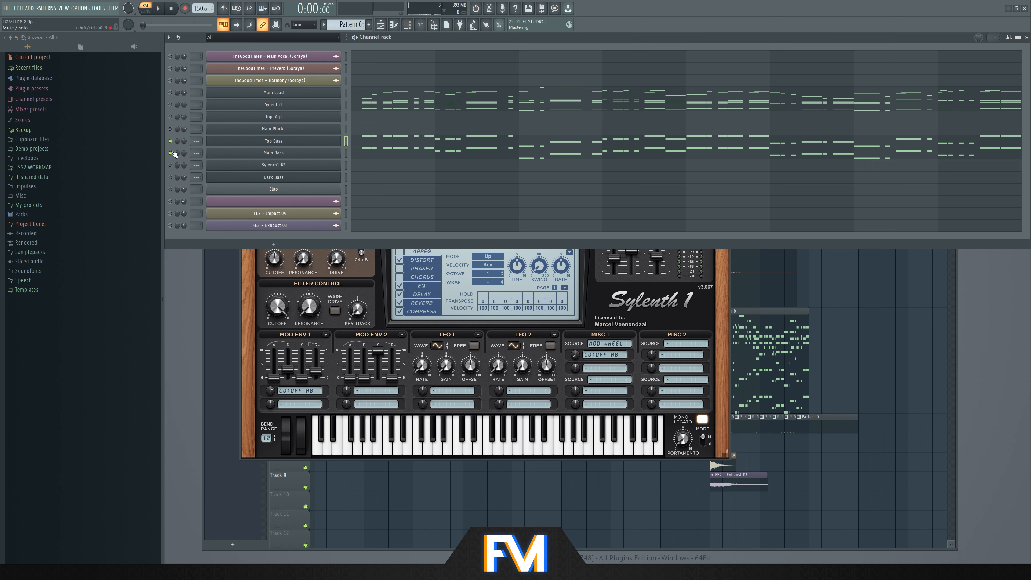
{"action": "key", "text": "space"}
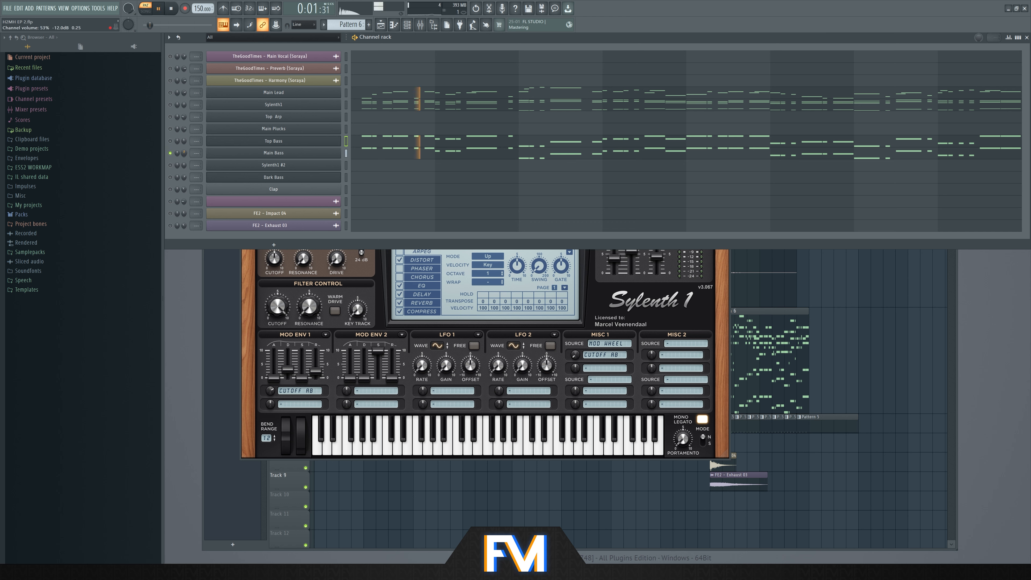
{"action": "key", "text": "space"}
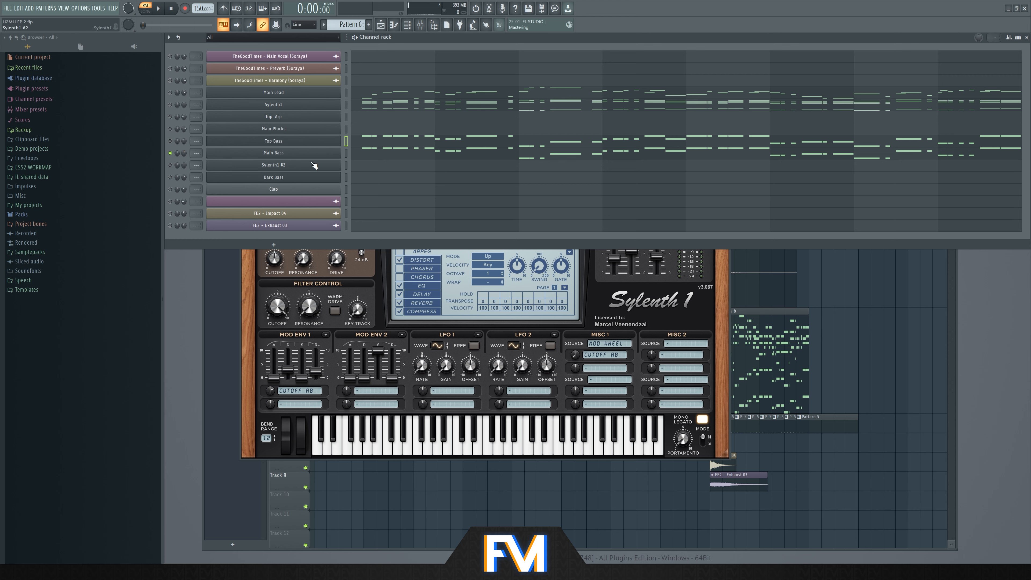
Set oscillator A1's octave to -1 in Main Bass's synth and play Main Bass together with Top Bass
{"action": "left_click", "coordinate": [315, 156]}
{"action": "key", "text": "space"}
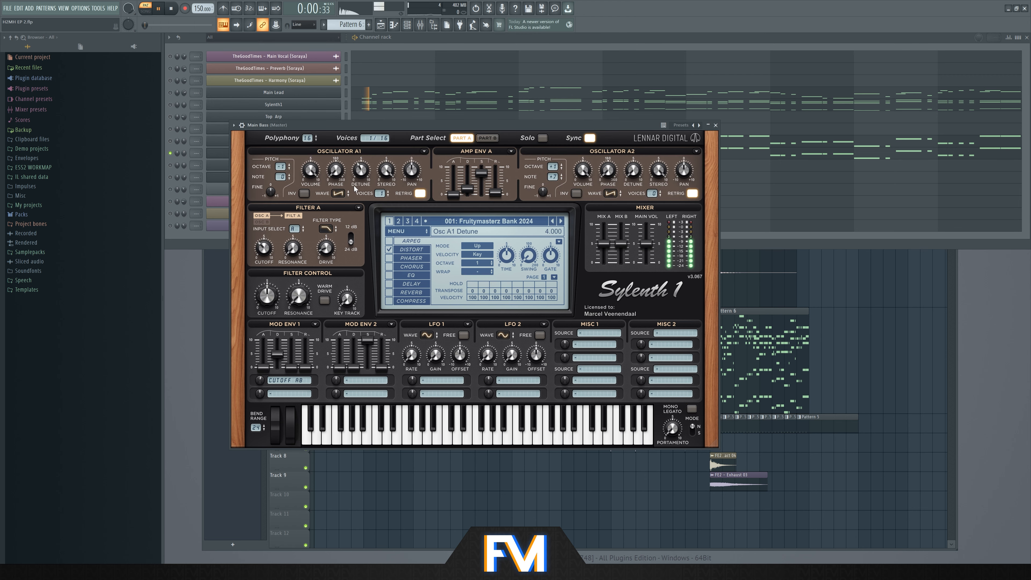
{"action": "left_click", "coordinate": [285, 167]}
{"action": "left_click", "coordinate": [288, 168]}
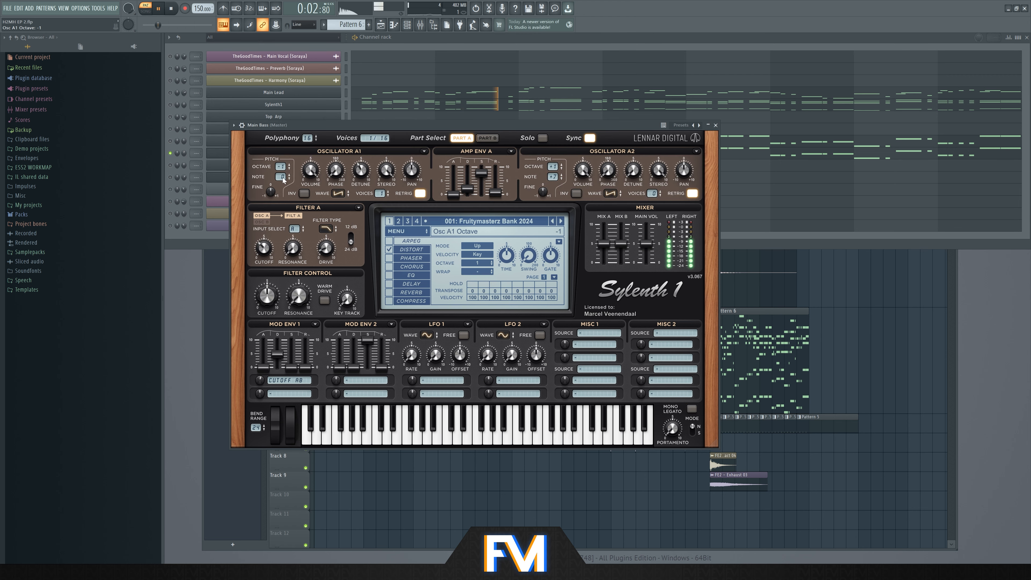
{"action": "left_click", "coordinate": [716, 125]}
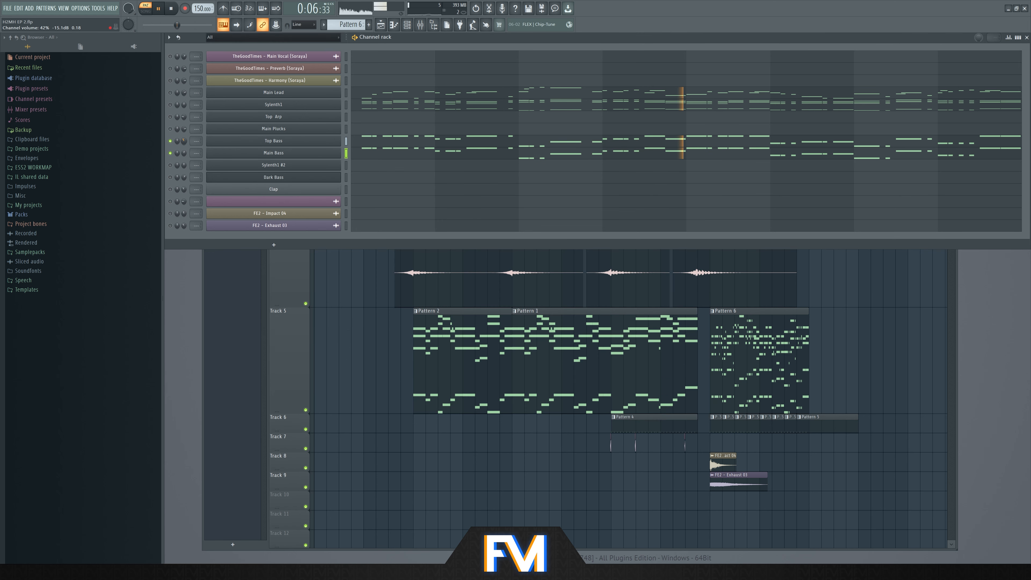
{"action": "key", "text": "space"}
Solo the Sylenth1 channel below Main Lead, audition it and rename it as Main Chords
{"action": "right_click", "coordinate": [171, 105]}
{"action": "key", "text": "space"}
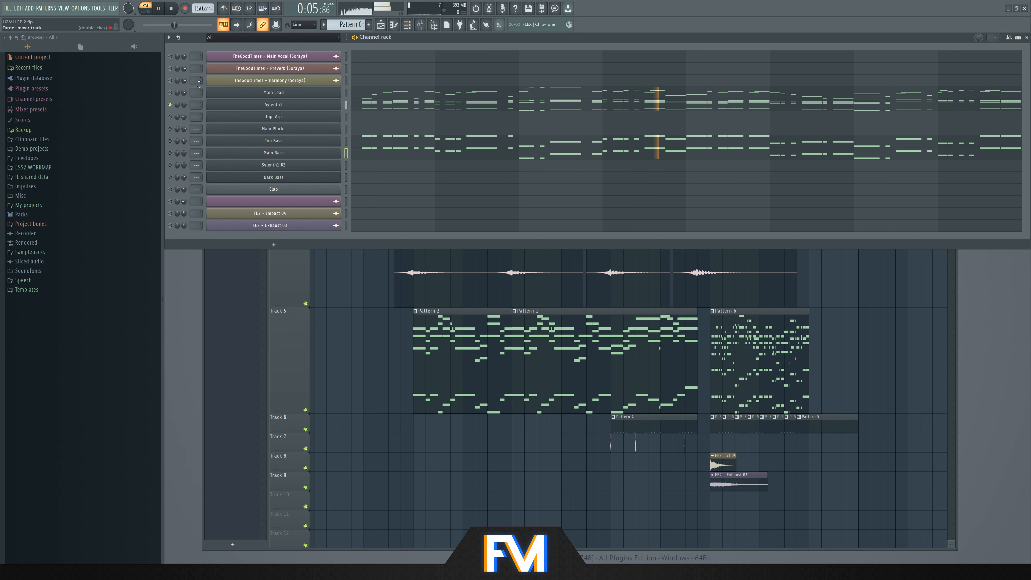
{"action": "key", "text": "space"}
{"action": "right_click", "coordinate": [291, 107]}
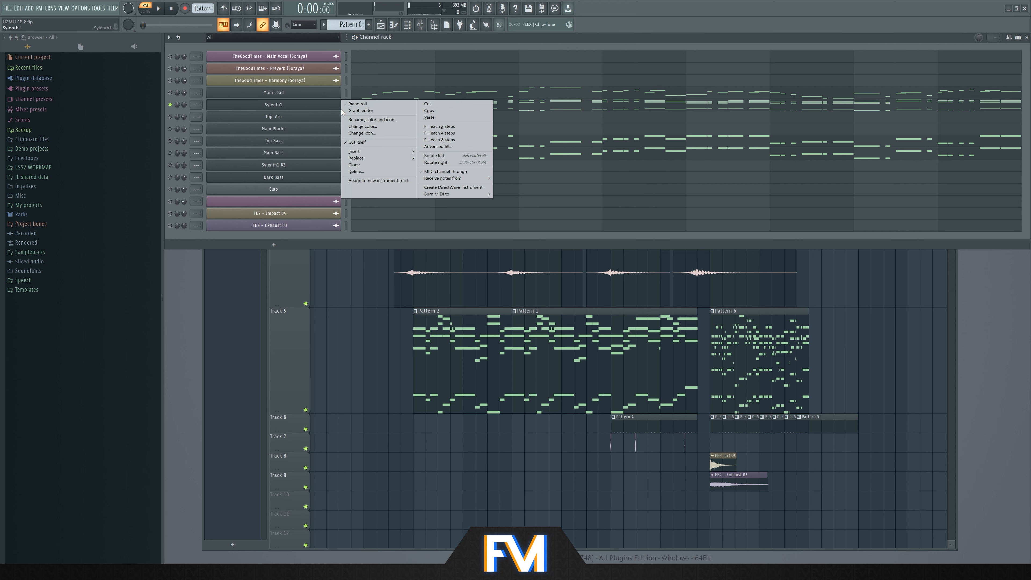
{"action": "left_click", "coordinate": [355, 118]}
{"action": "key", "text": "Escape"}
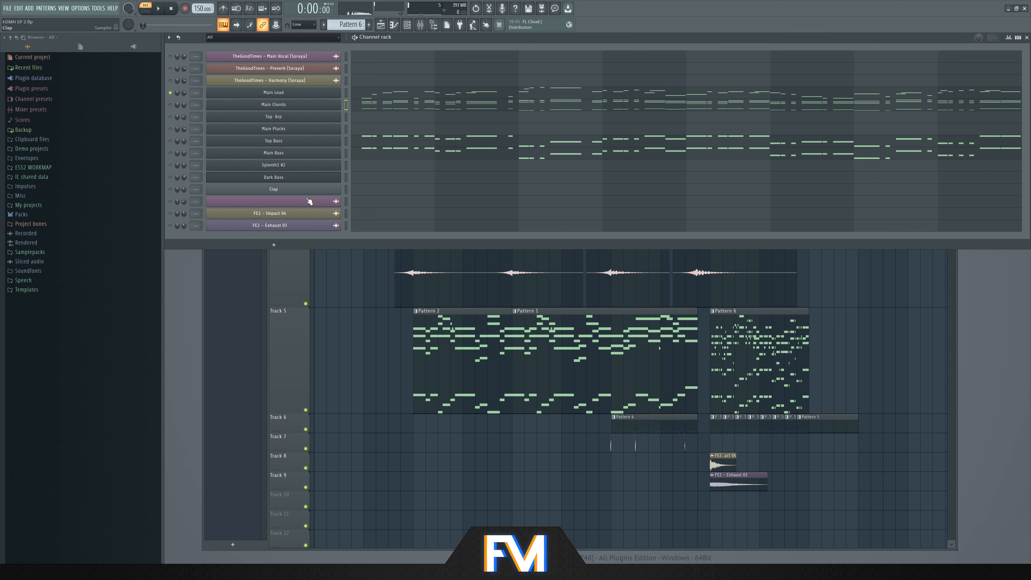
Inspect the sample settings of the unnamed audio clip channel above FE2 - Impact 04
{"action": "left_click", "coordinate": [311, 201]}
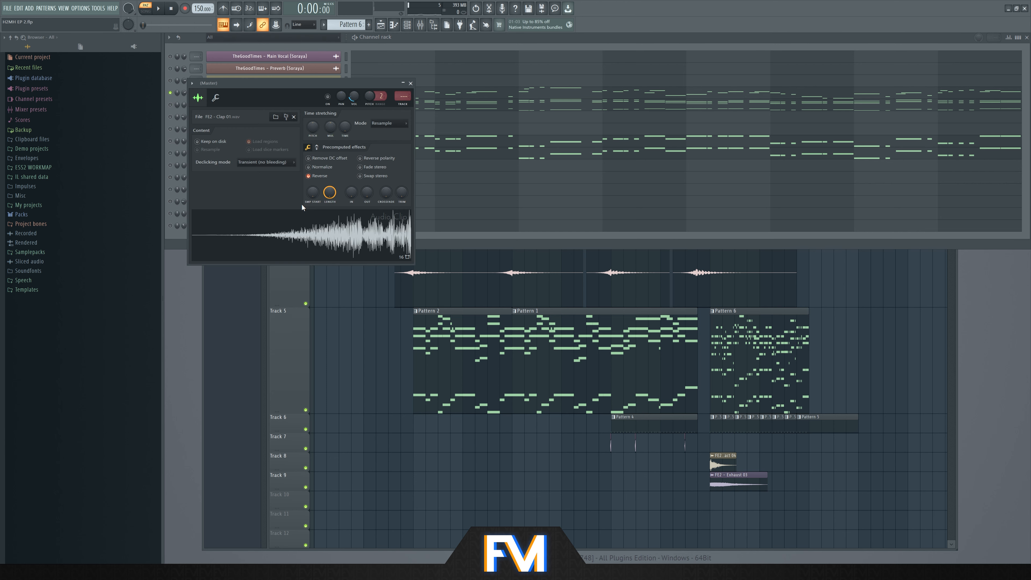
{"action": "left_click", "coordinate": [410, 83]}
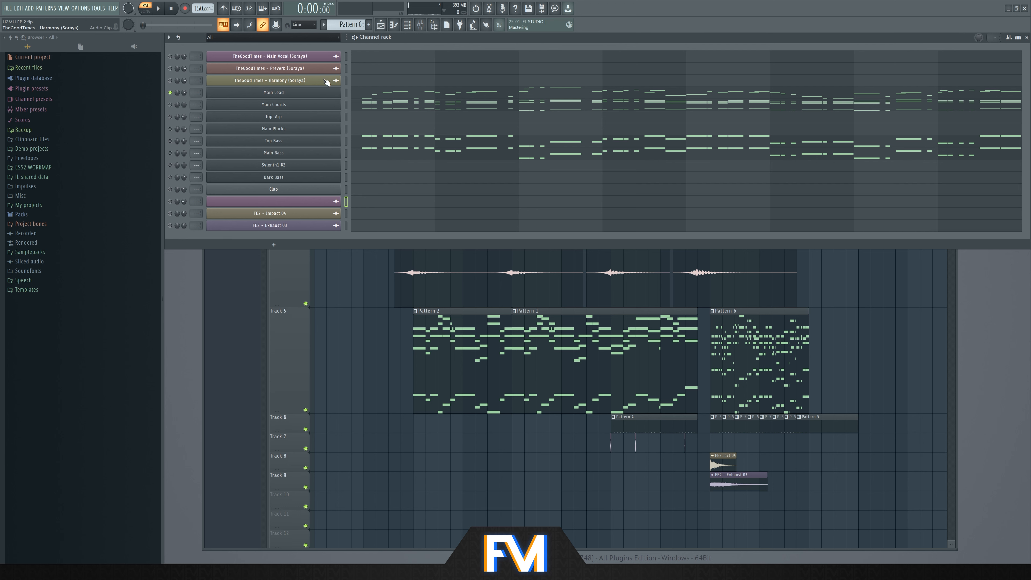
Recolor the TheGoodTimes - Main Vocal channel red
{"action": "right_click", "coordinate": [310, 60]}
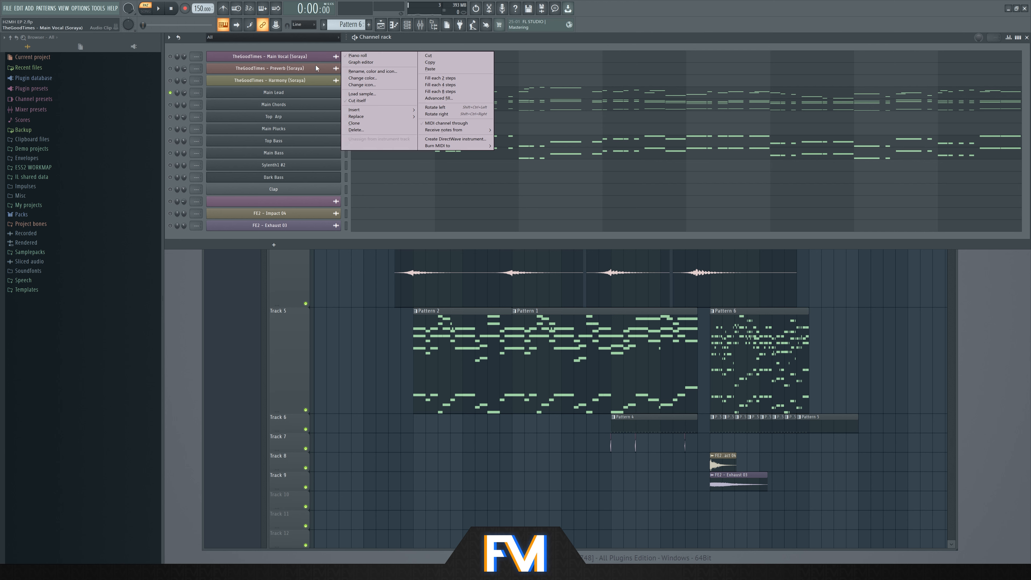
{"action": "left_click", "coordinate": [356, 71]}
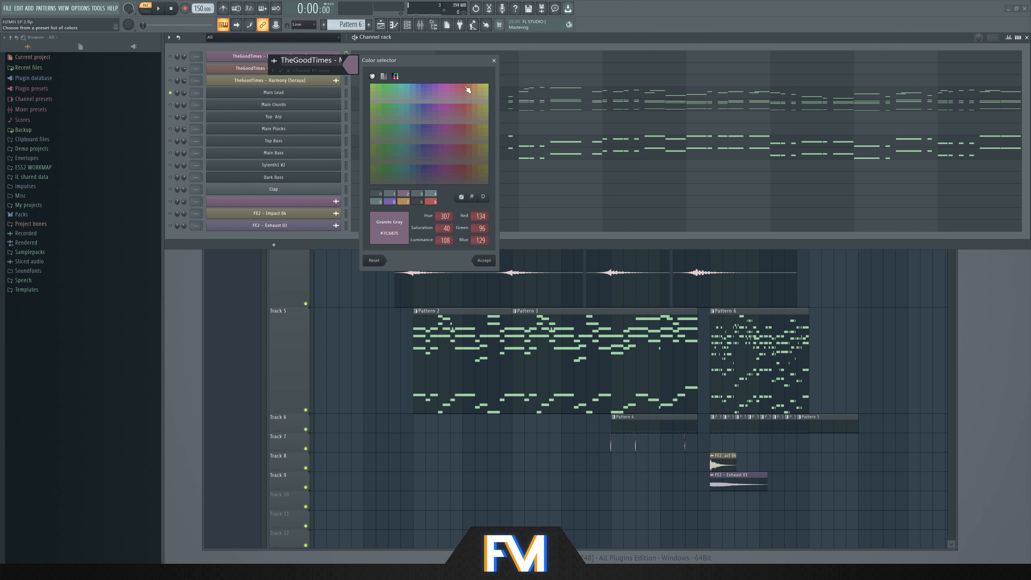
{"action": "key", "text": "Return"}
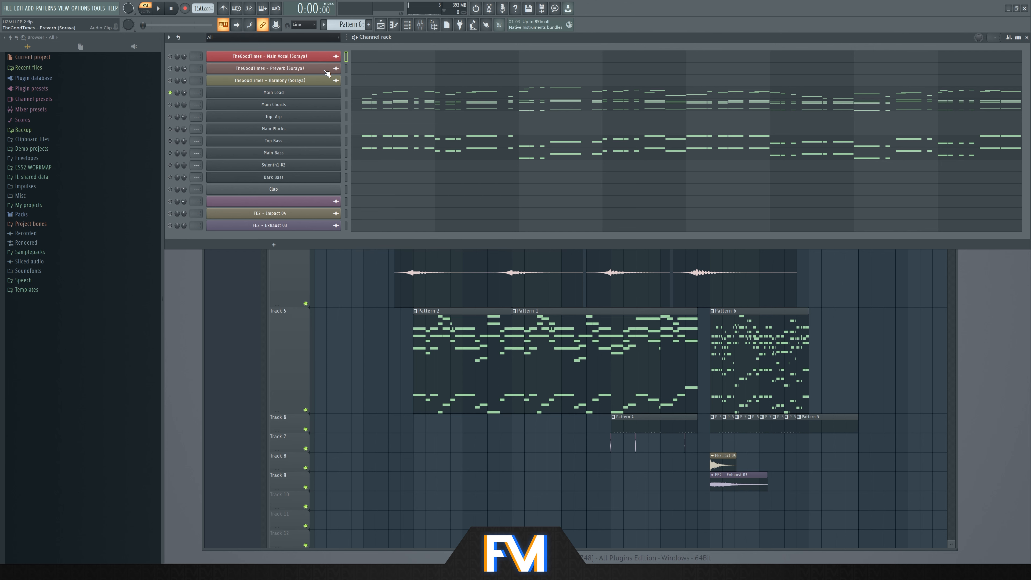
Check the vocal clips in the playlist and move the Harmony channel above the Preverb channel
{"action": "left_click", "coordinate": [303, 281]}
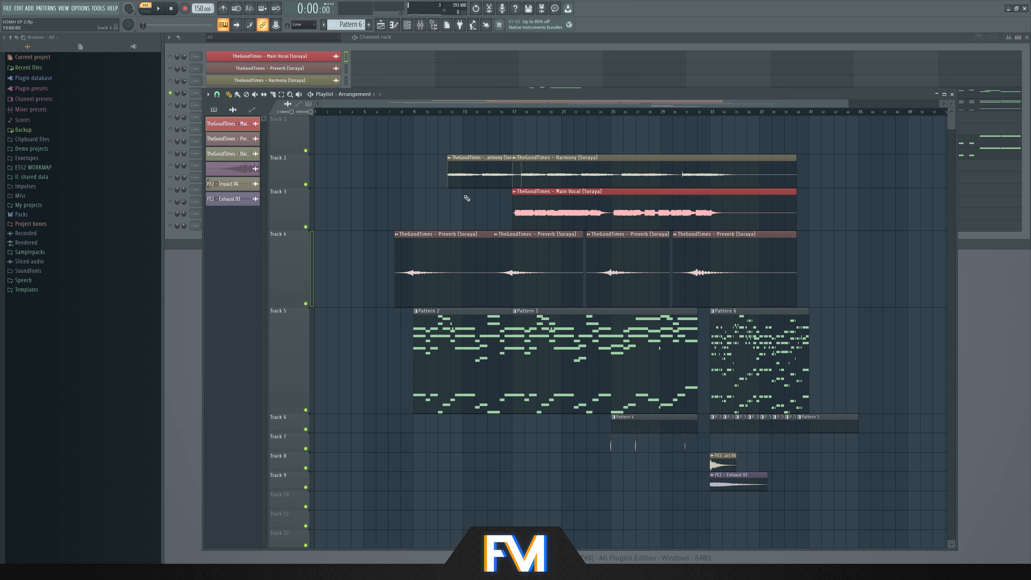
{"action": "left_click", "coordinate": [441, 42]}
{"action": "scroll", "coordinate": [281, 81], "scroll_direction": "up", "scroll_amount": 2}
{"action": "scroll", "coordinate": [291, 80], "scroll_direction": "up", "scroll_amount": 1}
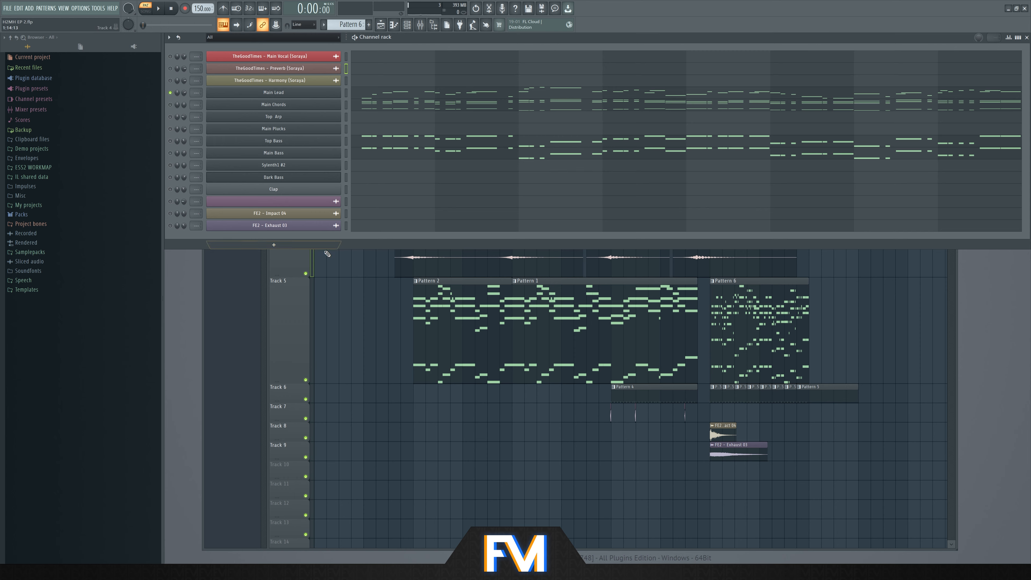
{"action": "left_click", "coordinate": [299, 262]}
{"action": "left_click", "coordinate": [411, 34]}
{"action": "scroll", "coordinate": [307, 81], "scroll_direction": "up", "scroll_amount": 1}
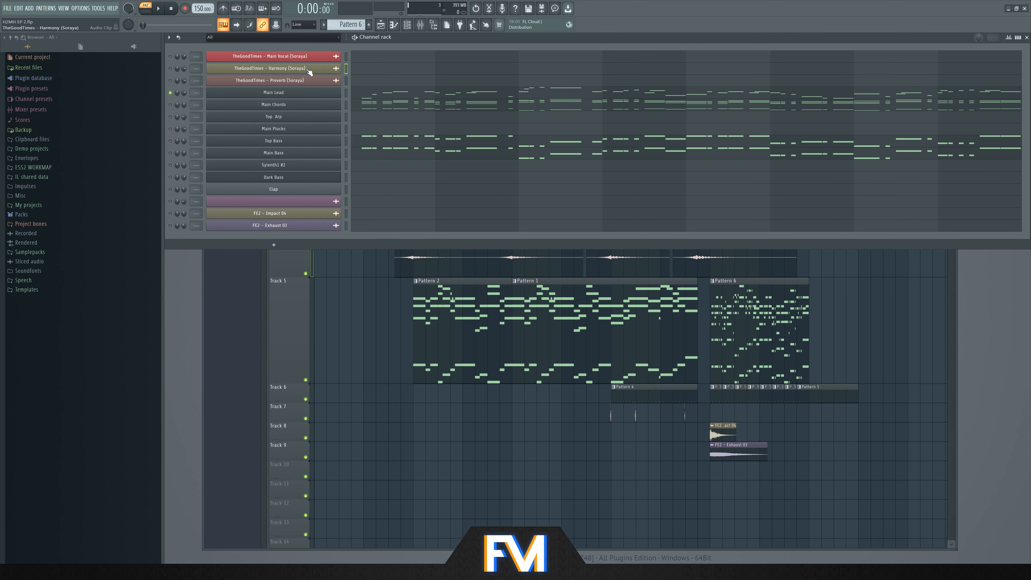
Recolor the TheGoodTimes - Harmony channel orange-red
{"action": "right_click", "coordinate": [309, 57]}
{"action": "right_click", "coordinate": [307, 70]}
{"action": "left_click", "coordinate": [310, 70]}
{"action": "right_click", "coordinate": [325, 70]}
{"action": "left_click", "coordinate": [367, 85]}
Recolor the TheGoodTimes - Preverb channel light orange
{"action": "right_click", "coordinate": [327, 82]}
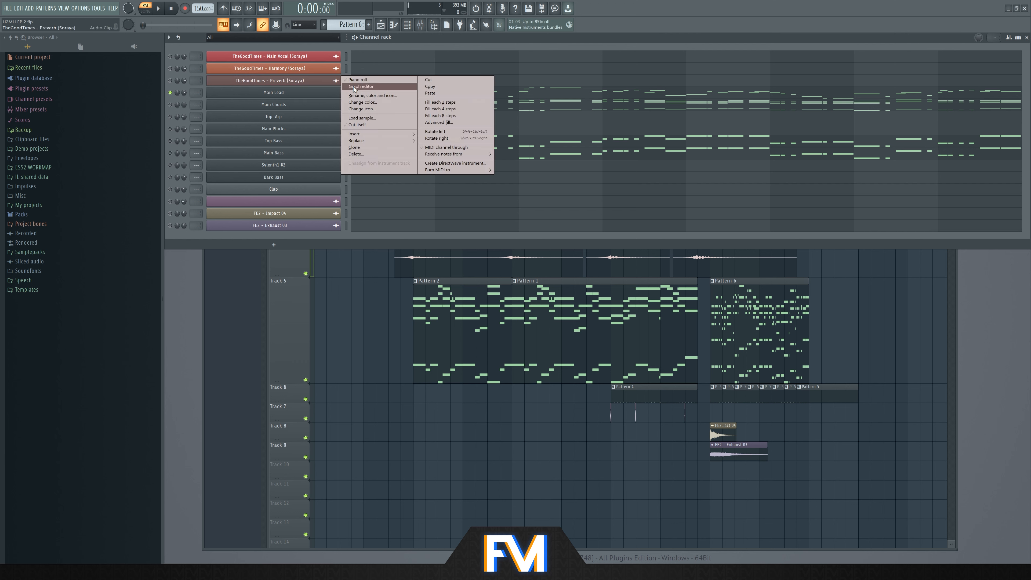
{"action": "left_click", "coordinate": [373, 96]}
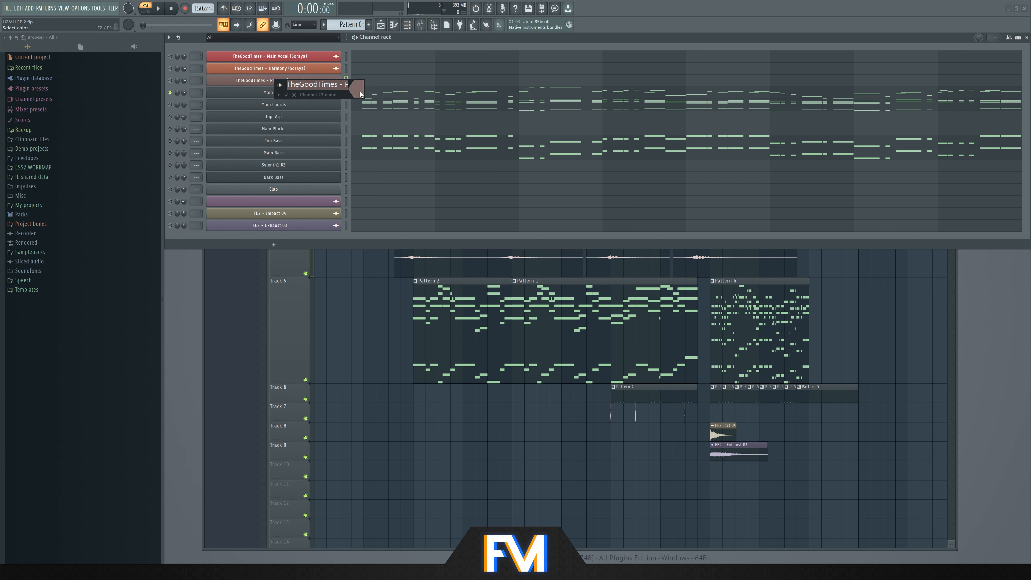
{"action": "left_click", "coordinate": [362, 94]}
{"action": "left_click", "coordinate": [488, 114]}
{"action": "key", "text": "Return"}
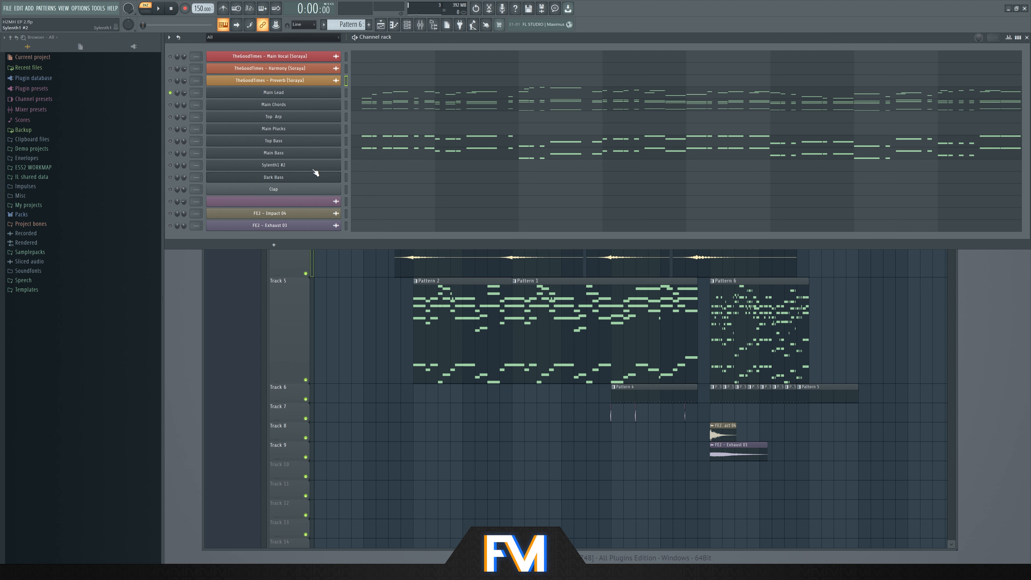
Recolor the unnamed audio clip channel below Clap with the gray #5C656A
{"action": "right_click", "coordinate": [304, 194]}
{"action": "left_click", "coordinate": [336, 200]}
{"action": "left_click", "coordinate": [348, 198]}
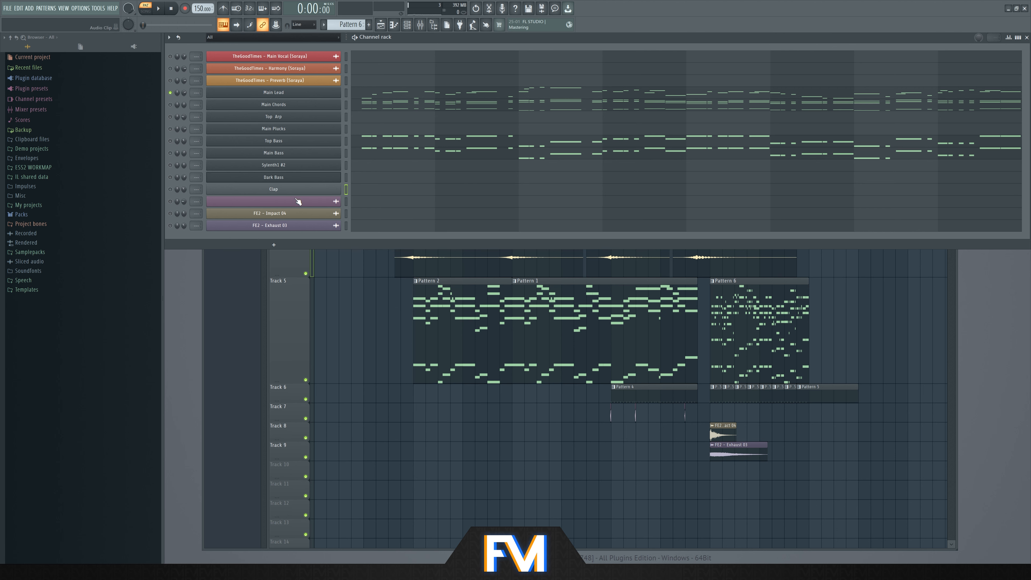
{"action": "right_click", "coordinate": [299, 202]}
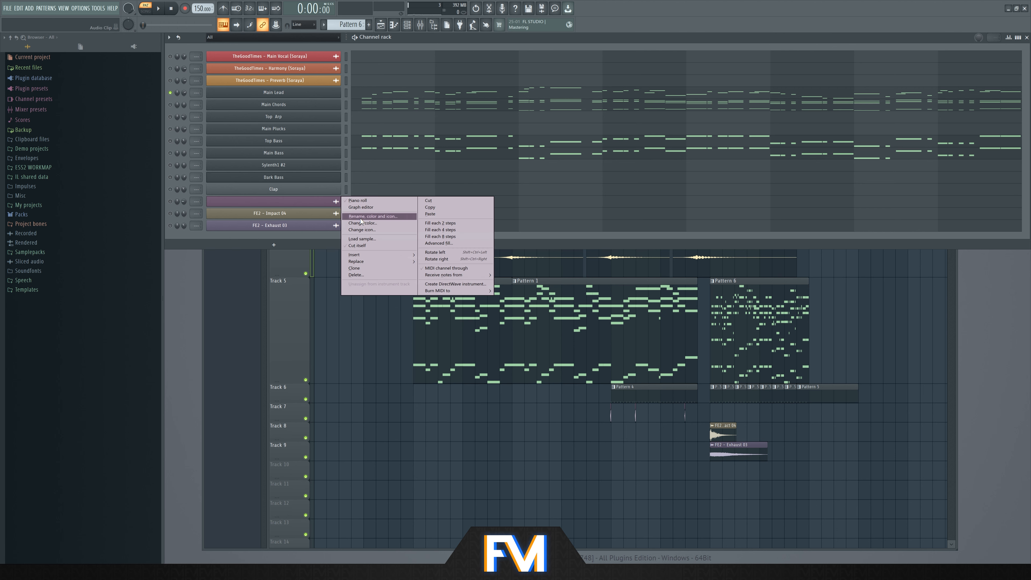
{"action": "left_click", "coordinate": [349, 217]}
{"action": "left_click", "coordinate": [386, 346]}
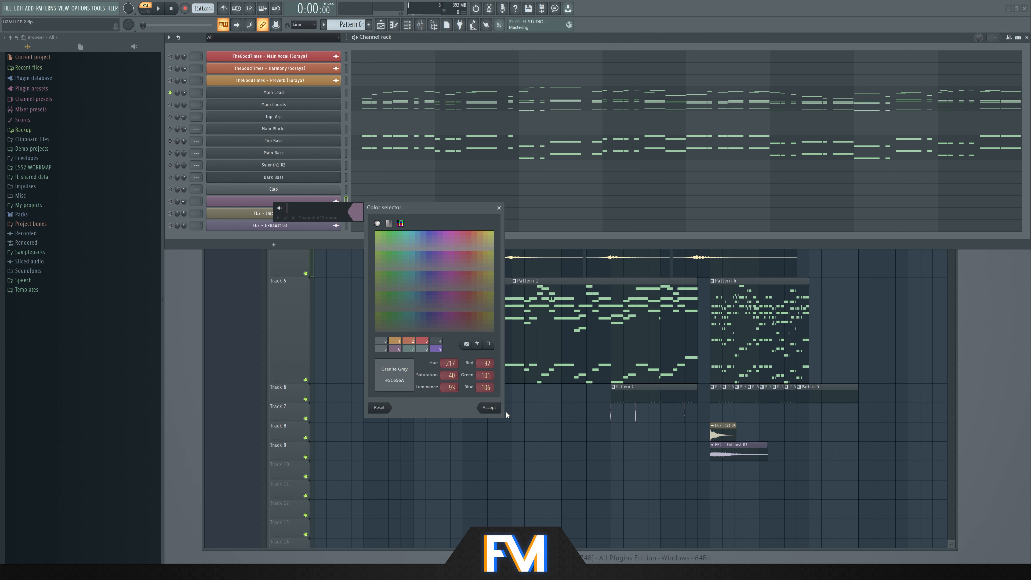
{"action": "left_click", "coordinate": [490, 407]}
{"action": "key", "text": "Return"}
Recolor the FE2 - Impact 04 and FE2 - Exhaust 03 channels violet-blue
{"action": "right_click", "coordinate": [325, 216]}
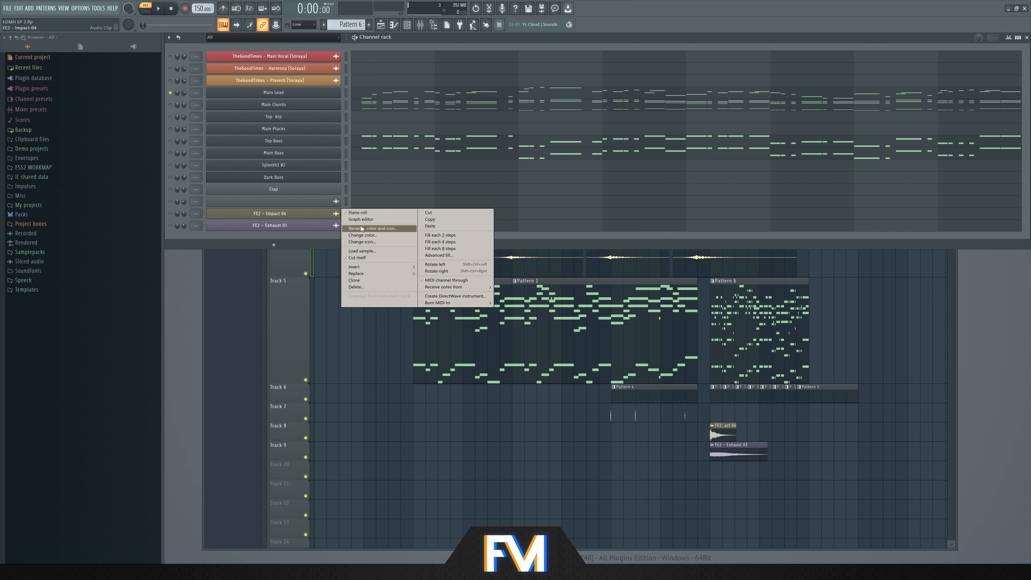
{"action": "left_click", "coordinate": [364, 225]}
{"action": "left_click", "coordinate": [438, 248]}
{"action": "key", "text": "Return"}
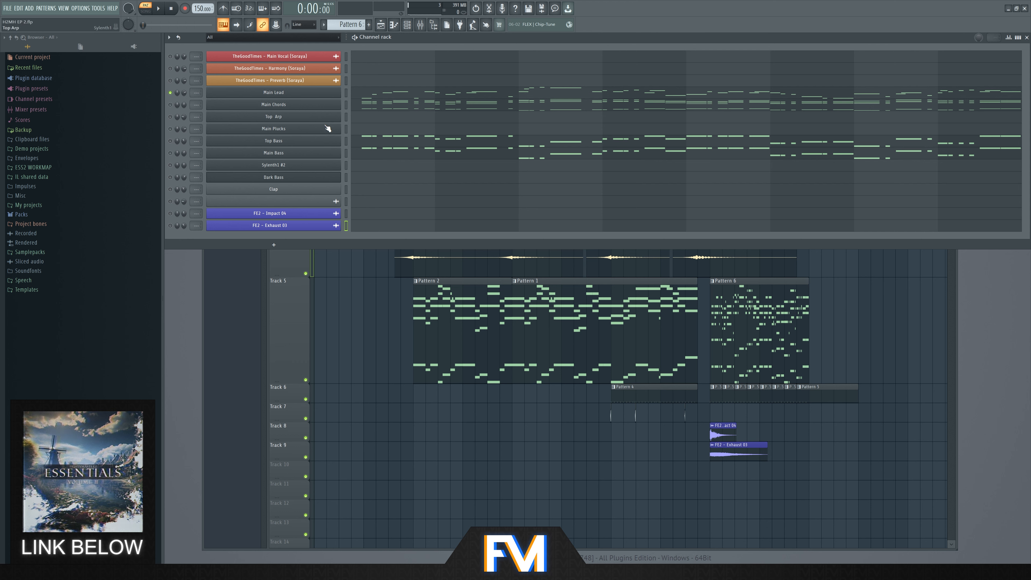
Move Top Bass and Main Bass directly below Main Chords and briefly audition Main Lead
{"action": "left_click_drag", "start_coordinate": [318, 146], "coordinate": [318, 120]}
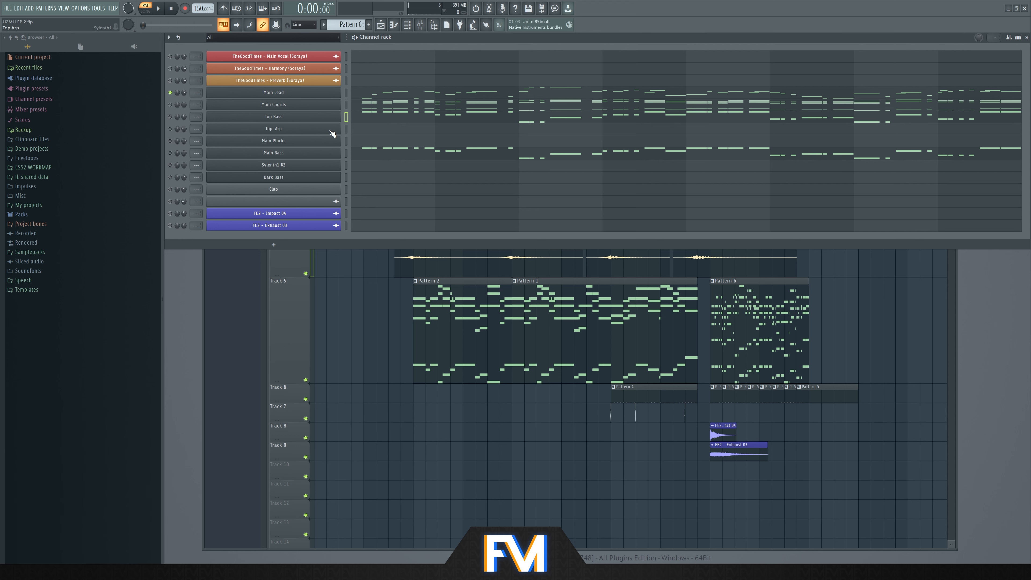
{"action": "left_click_drag", "start_coordinate": [333, 157], "coordinate": [333, 133]}
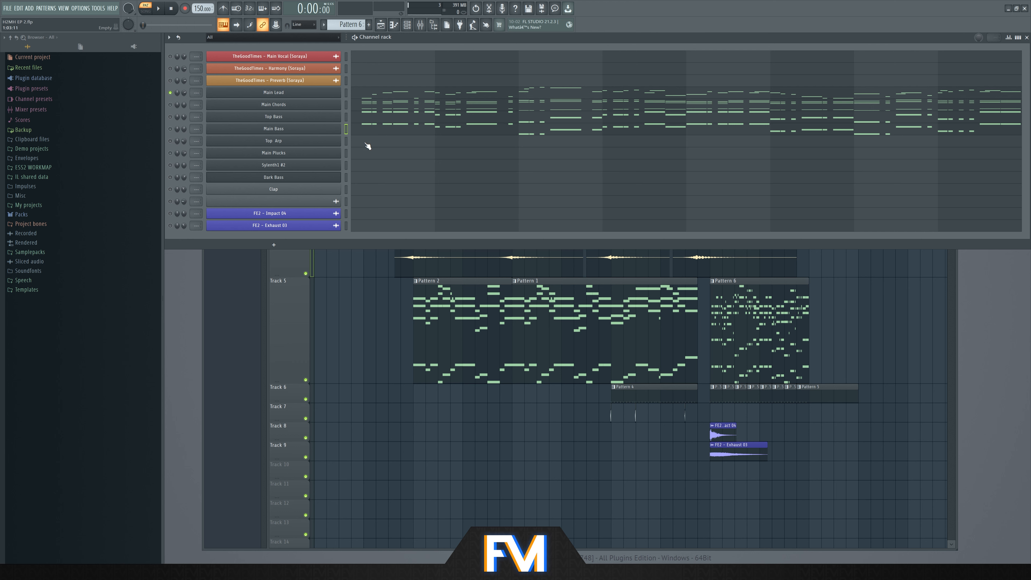
{"action": "key", "text": "space"}
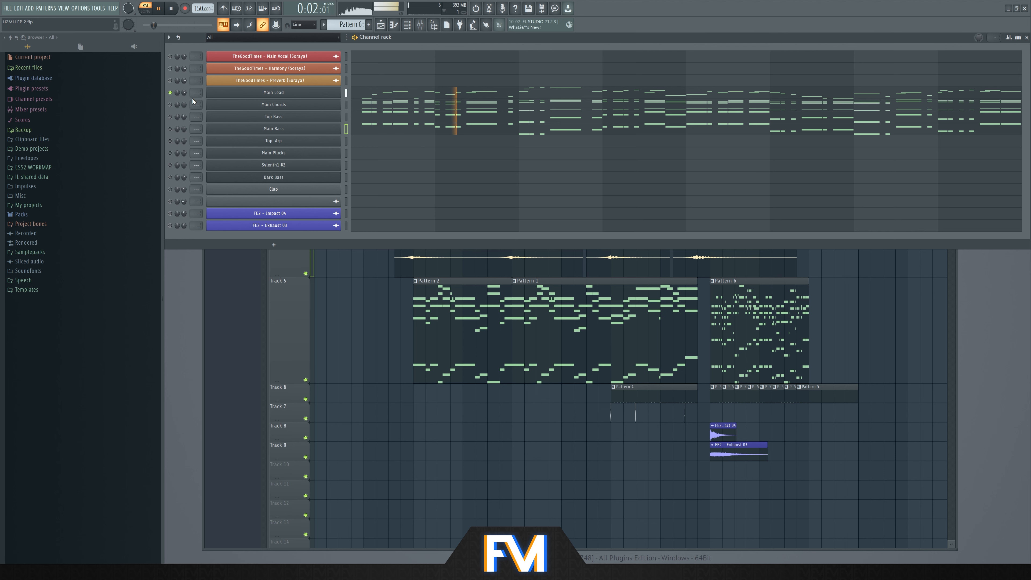
{"action": "key", "text": "space"}
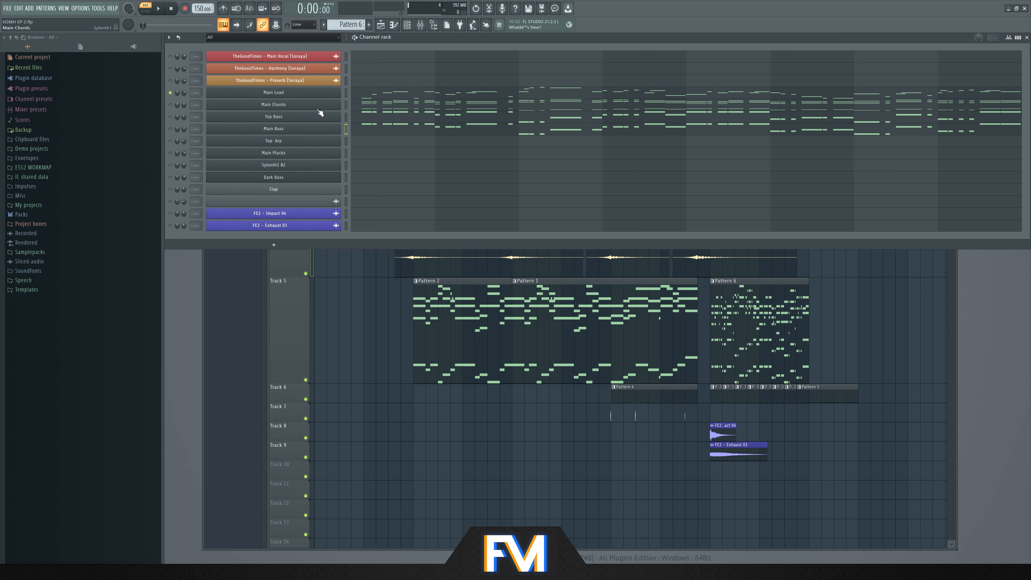
Insert a new Sylenth1 channel below Main Lead and copy Main Lead's notes into it
{"action": "right_click", "coordinate": [339, 102]}
{"action": "mouse_move", "coordinate": [365, 151]}
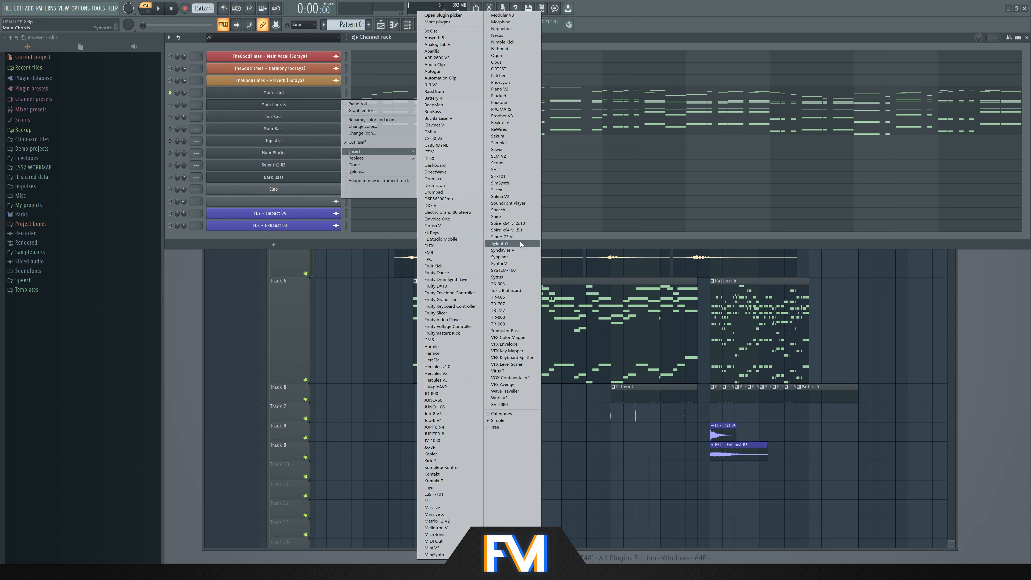
{"action": "left_click", "coordinate": [520, 243]}
{"action": "left_click", "coordinate": [429, 52]}
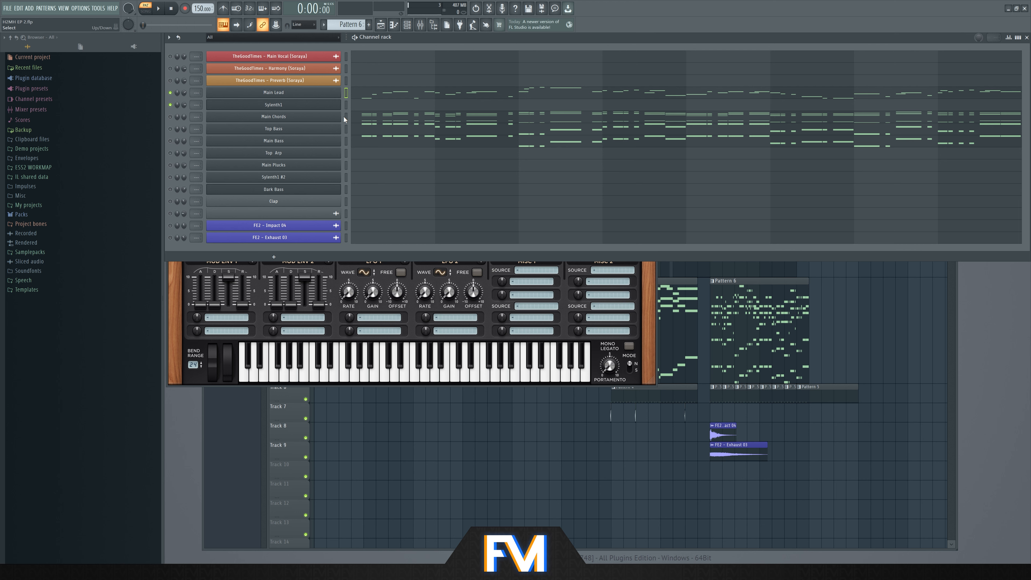
{"action": "left_click", "coordinate": [346, 105]}
{"action": "key", "text": "ctrl+v"}
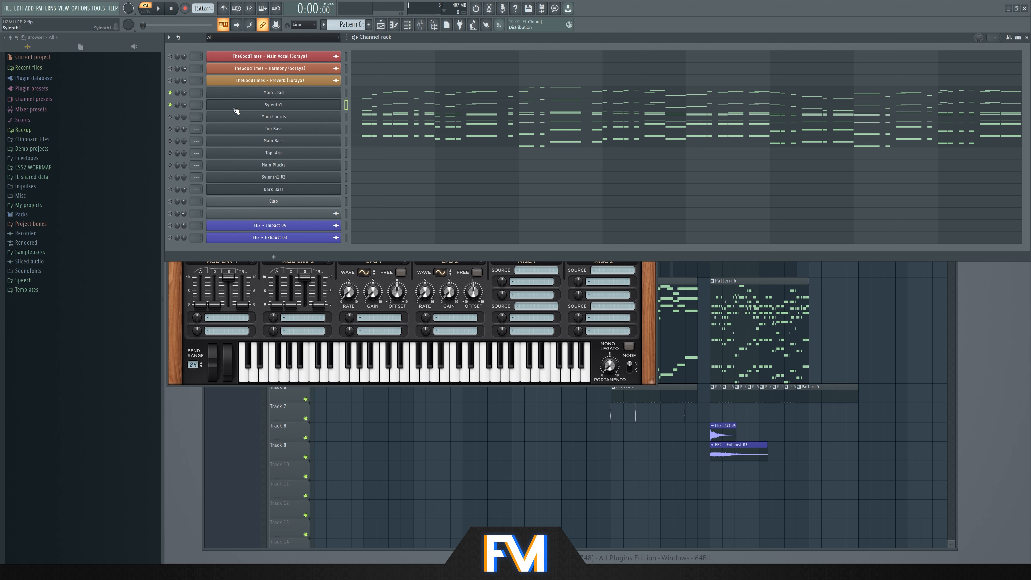
Solo and audition Main Lead and set the portamento time in its synth to 0 ms
{"action": "right_click", "coordinate": [170, 105]}
{"action": "key", "text": "space"}
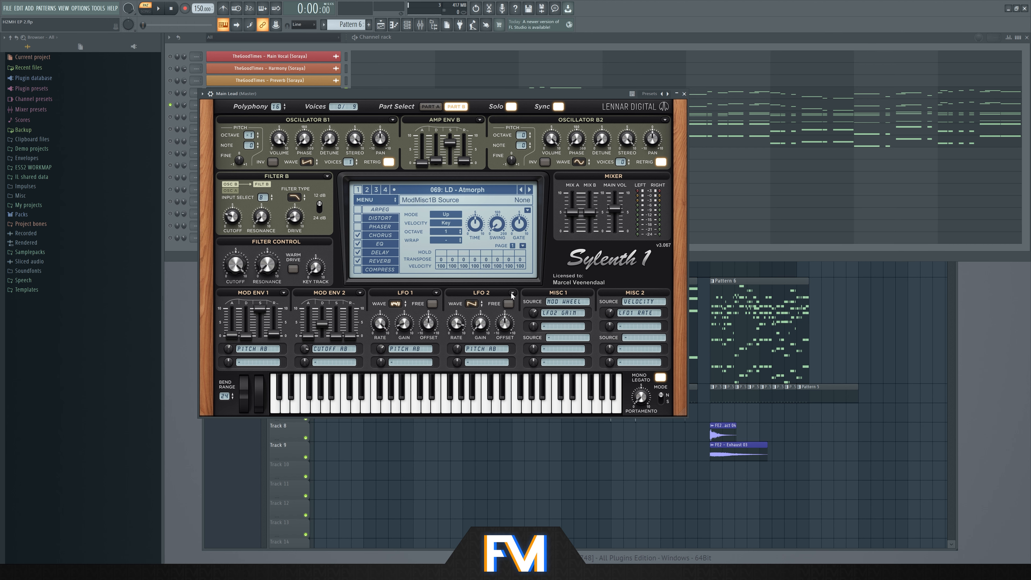
{"action": "right_click", "coordinate": [170, 93]}
{"action": "key", "text": "space"}
{"action": "mouse_move", "coordinate": [641, 402]}
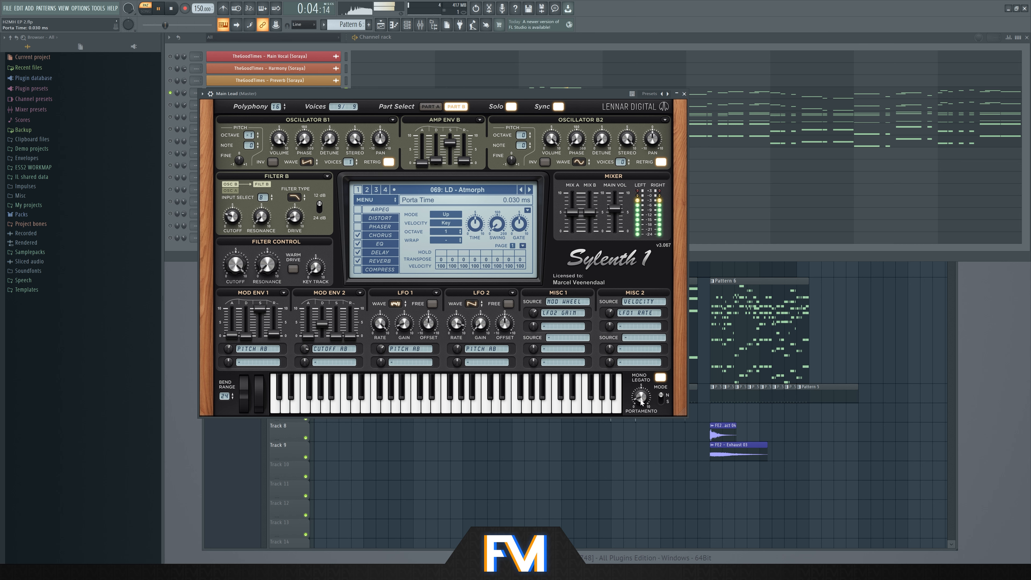
{"action": "scroll", "coordinate": [642, 402], "scroll_direction": "down", "scroll_amount": 1}
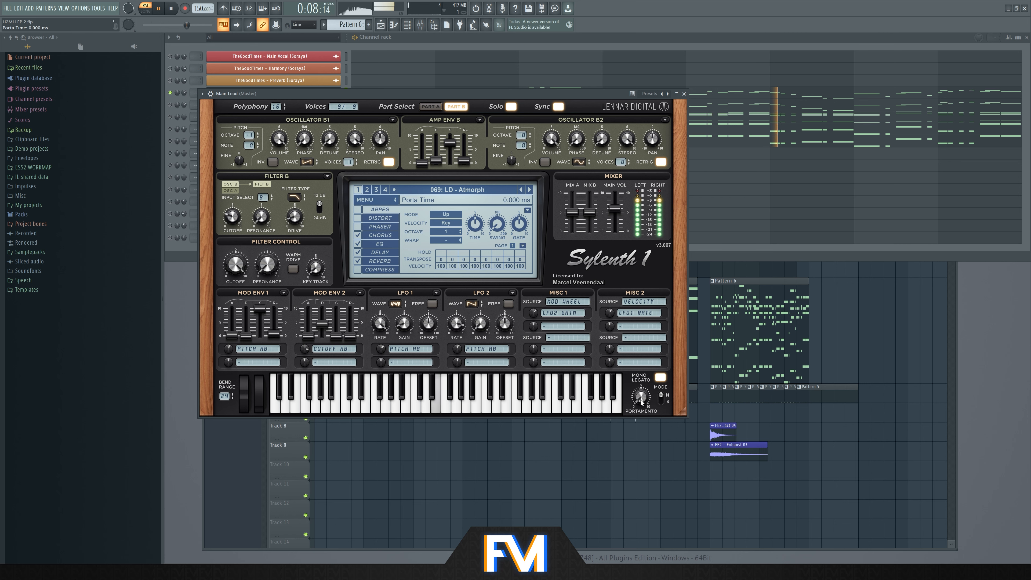
{"action": "key", "text": "space"}
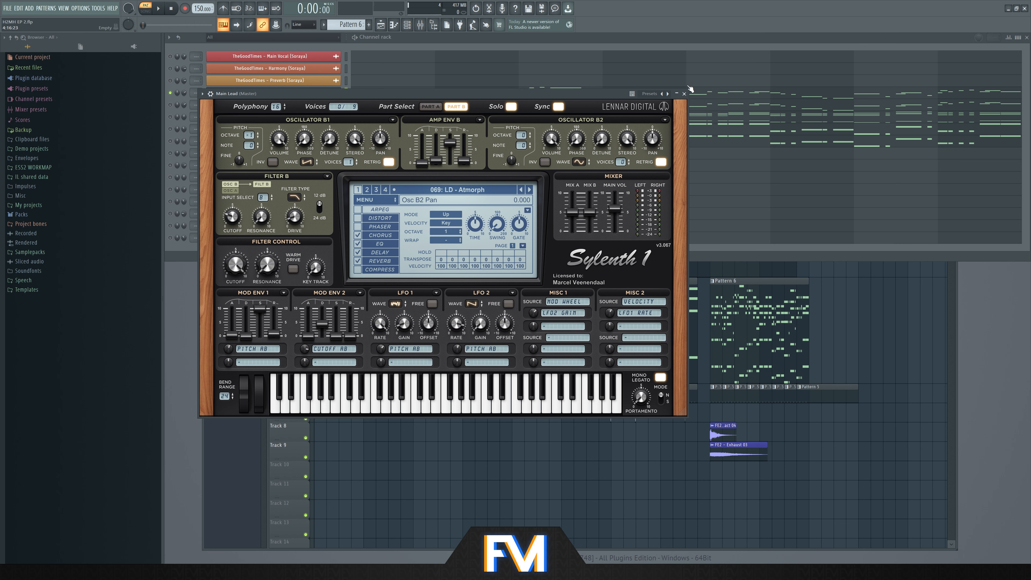
{"action": "left_click", "coordinate": [684, 94]}
Load the preset 071: LD - Best Support in the new Sylenth1 and play it together with Main Lead
{"action": "left_click", "coordinate": [273, 105]}
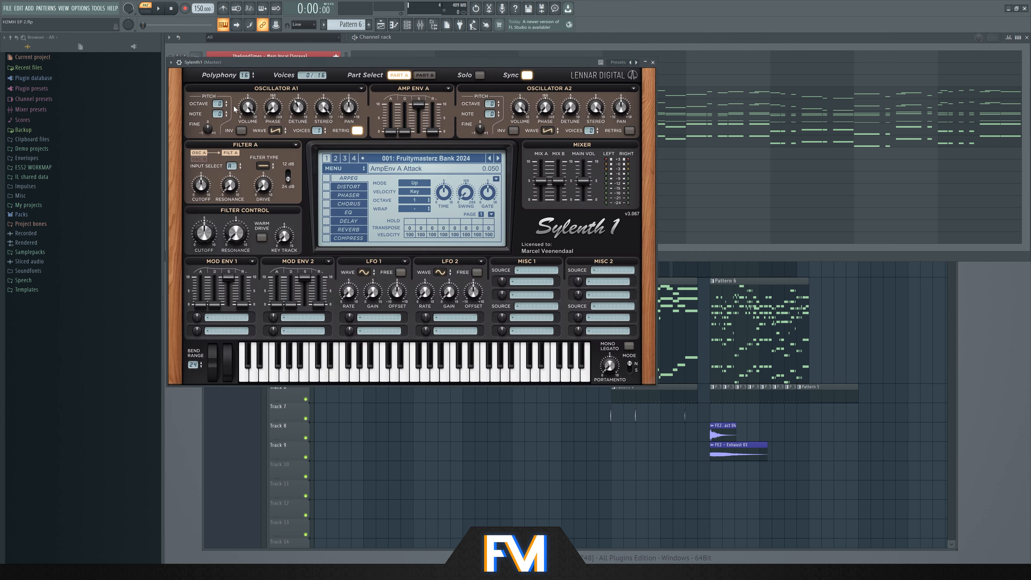
{"action": "left_click", "coordinate": [428, 162]}
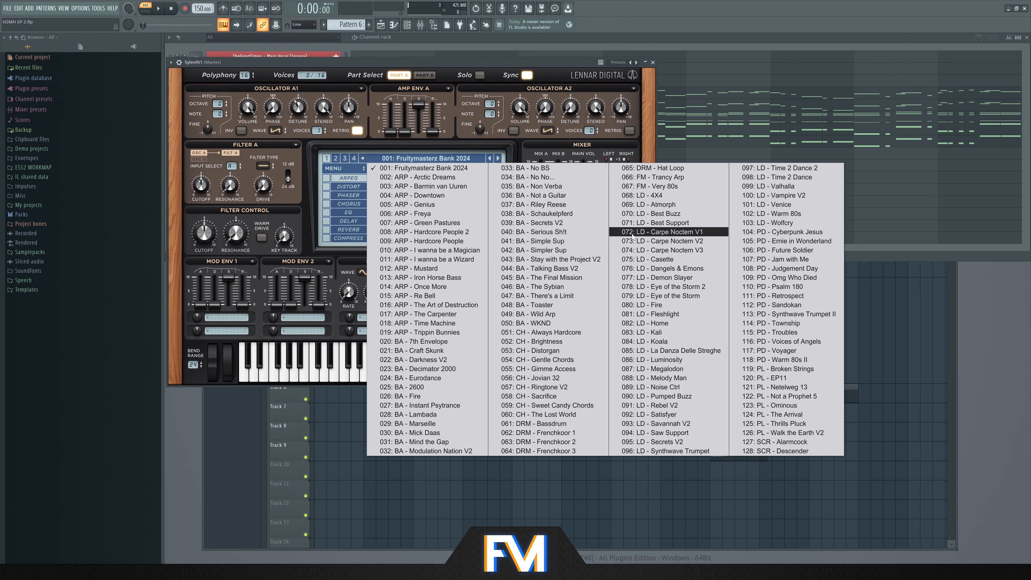
{"action": "left_click", "coordinate": [665, 223]}
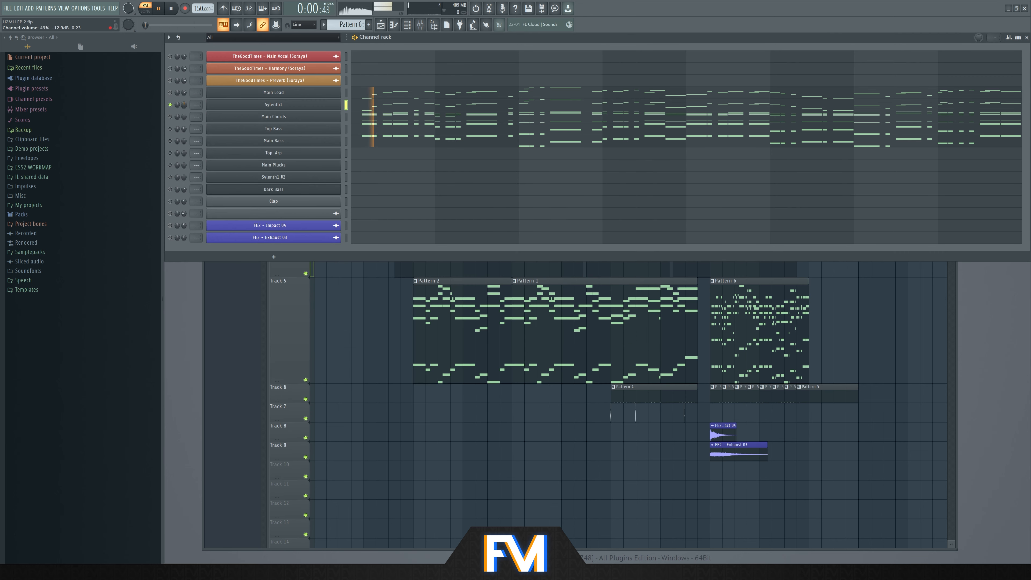
{"action": "left_click", "coordinate": [170, 92]}
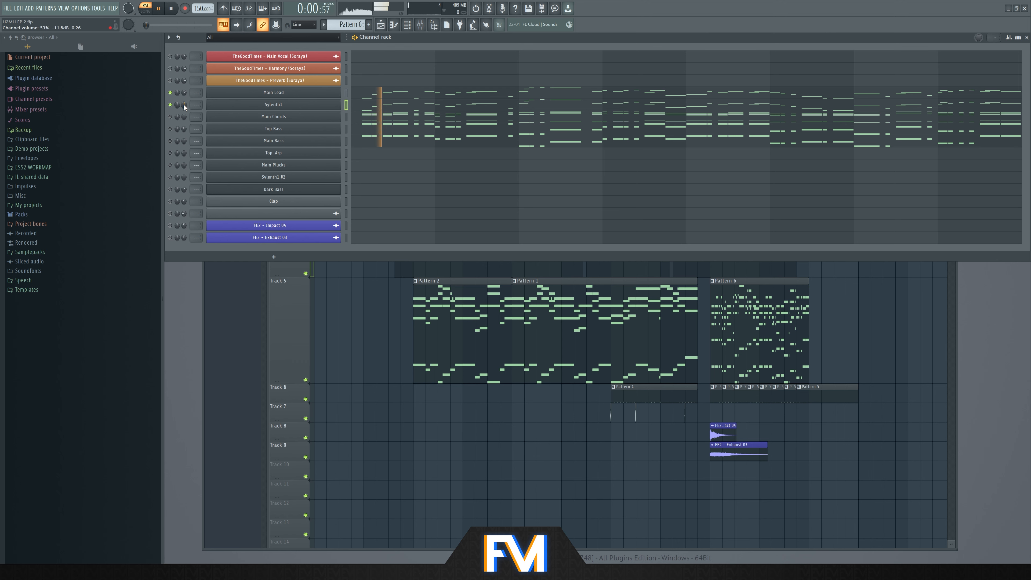
{"action": "left_click_drag", "start_coordinate": [184, 105], "coordinate": [184, 112]}
Set the new Sylenth1's portamento time to 0 ms and its portamento mode to Normal
{"action": "left_click", "coordinate": [236, 105]}
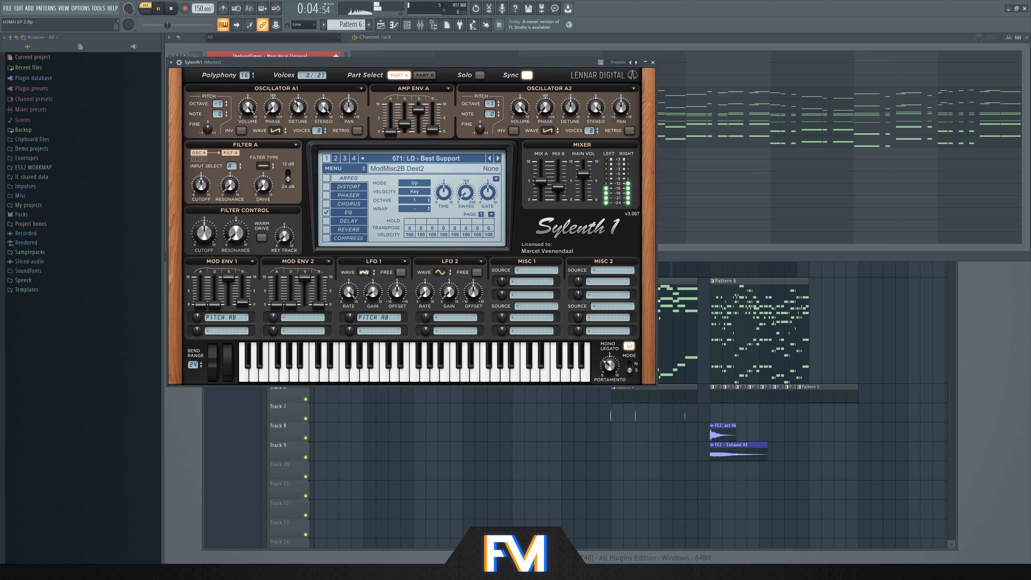
{"action": "left_click_drag", "start_coordinate": [609, 378], "coordinate": [610, 390]}
{"action": "left_click", "coordinate": [630, 367]}
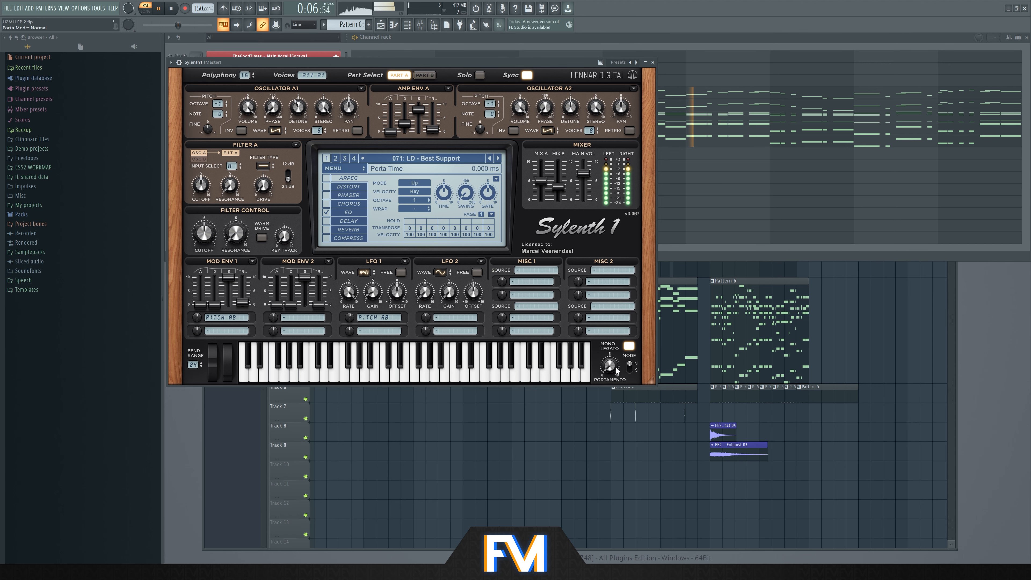
{"action": "left_click", "coordinate": [653, 63]}
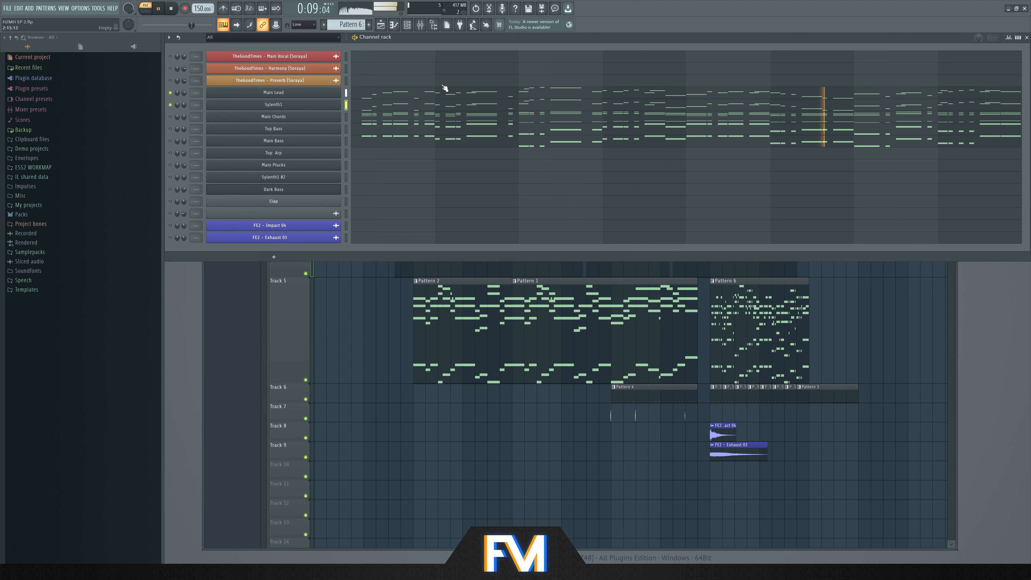
Lower the Sylenth1 channel's volume to 42% while comparing Main Lead with and without it
{"action": "left_click_drag", "start_coordinate": [184, 105], "coordinate": [182, 105]}
{"action": "left_click", "coordinate": [171, 105]}
{"action": "left_click", "coordinate": [171, 105]}
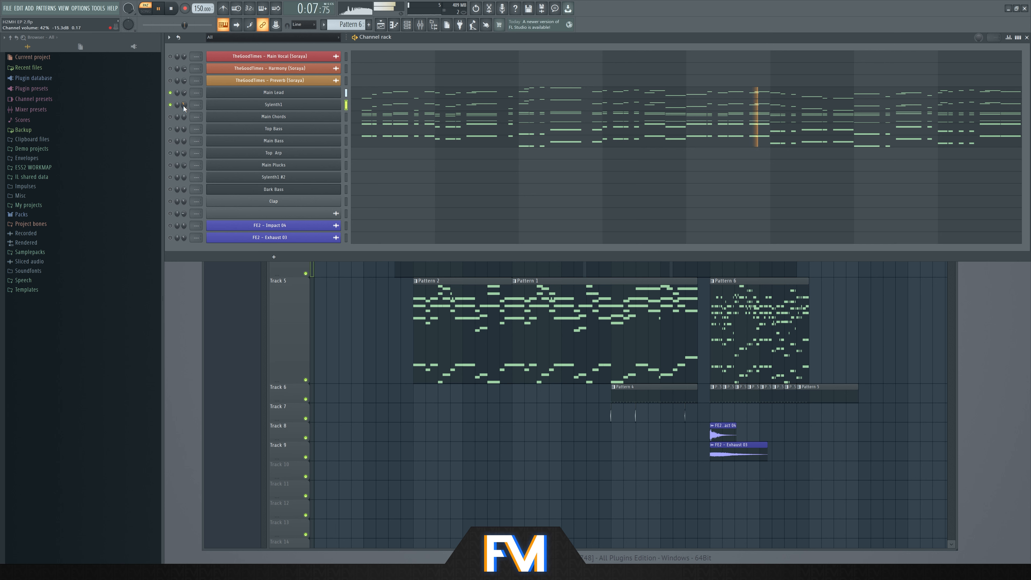
{"action": "key", "text": "space"}
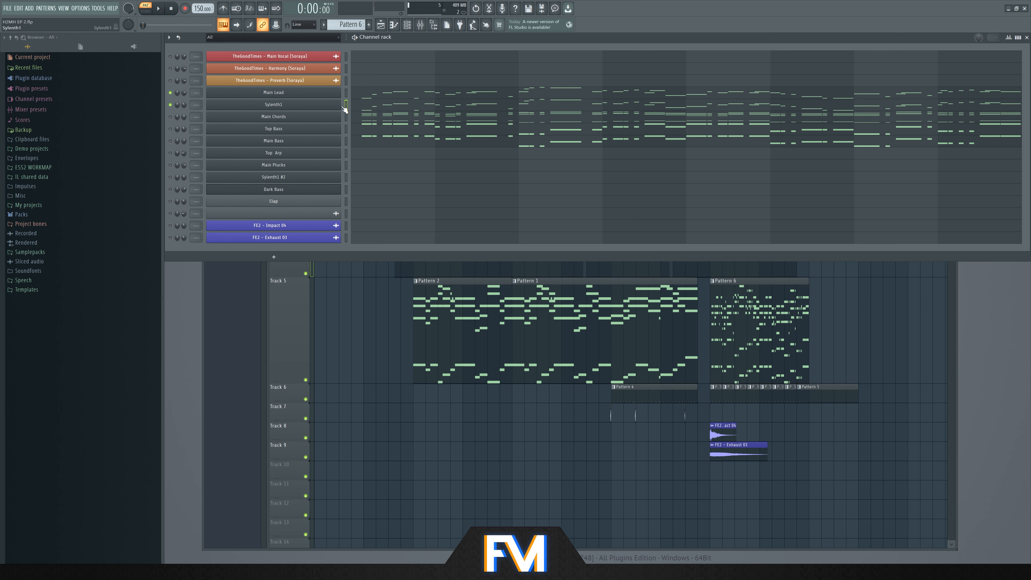
Insert another Sylenth1 channel directly above the existing Sylenth1 under Main Lead
{"action": "right_click", "coordinate": [326, 105]}
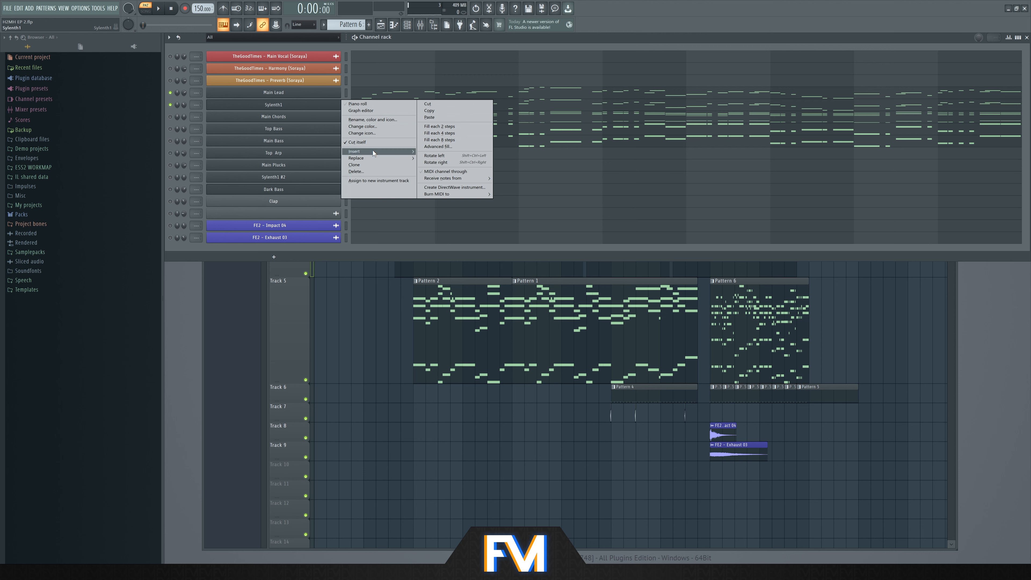
{"action": "mouse_move", "coordinate": [370, 152]}
{"action": "left_click", "coordinate": [510, 241]}
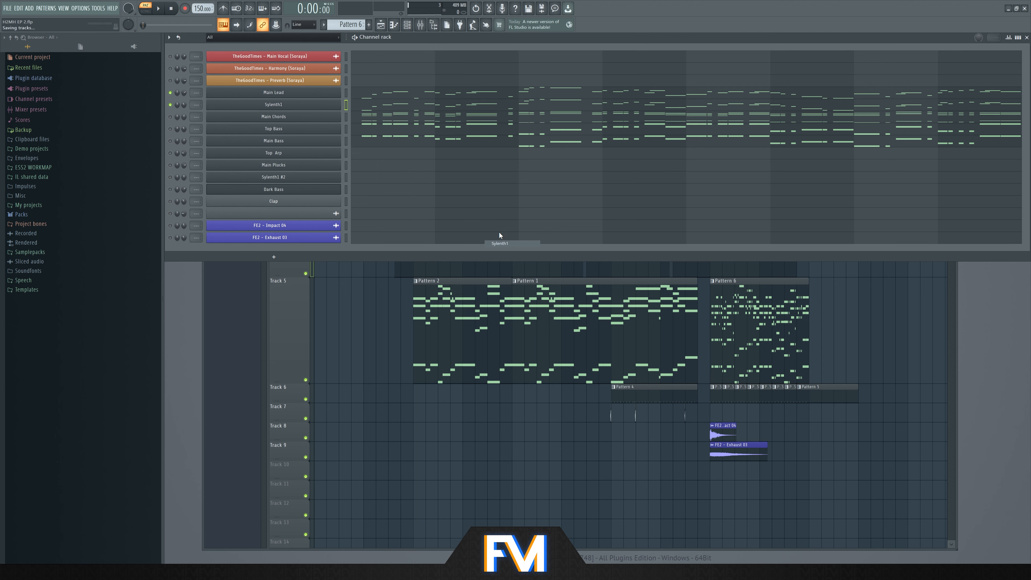
Solo Main Lead during playback, bring in Sylenth1 #3 and Sylenth1, and balance the layer volume by ear
{"action": "right_click", "coordinate": [170, 92]}
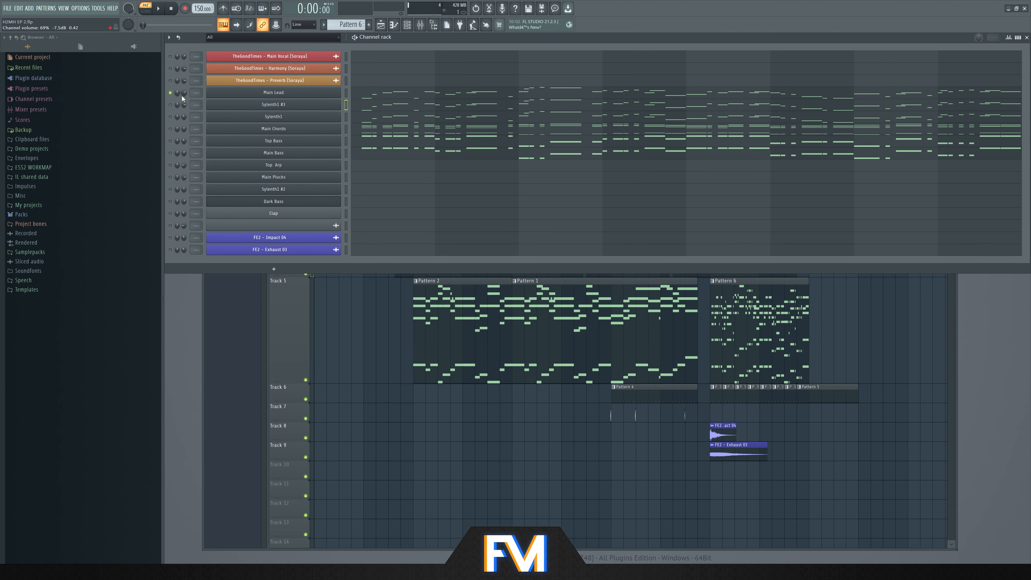
{"action": "key", "text": "space"}
{"action": "left_click", "coordinate": [171, 104]}
{"action": "mouse_move", "coordinate": [185, 105]}
{"action": "left_mouse_down"}
{"action": "mouse_move", "coordinate": [184, 82]}
{"action": "mouse_move", "coordinate": [183, 117]}
{"action": "left_mouse_up"}
{"action": "left_click", "coordinate": [171, 117]}
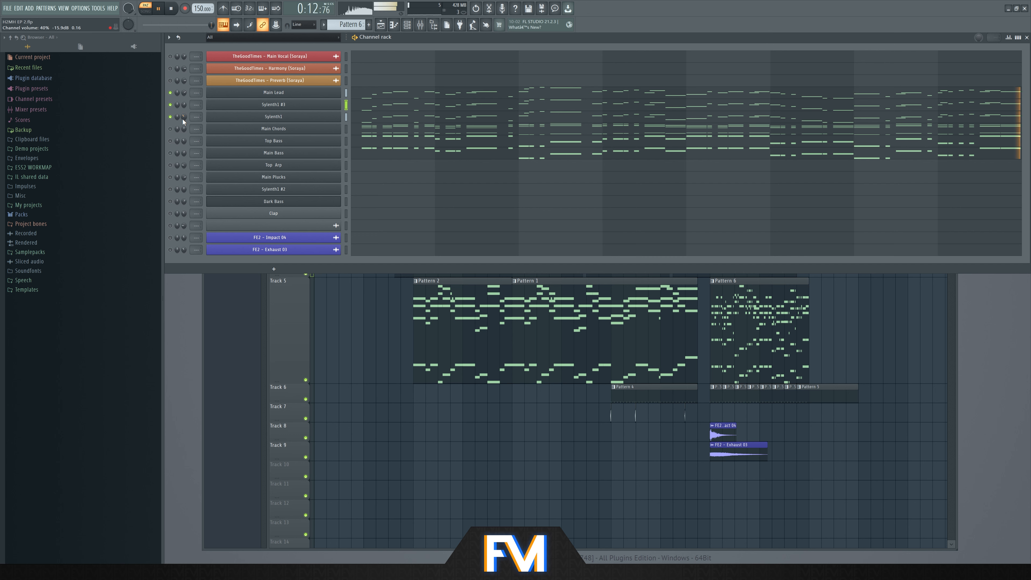
Compare Main Lead on its own with the full stack of Main Lead and both Sylenth1 layers
{"action": "key", "text": "space"}
{"action": "key", "text": "space"}
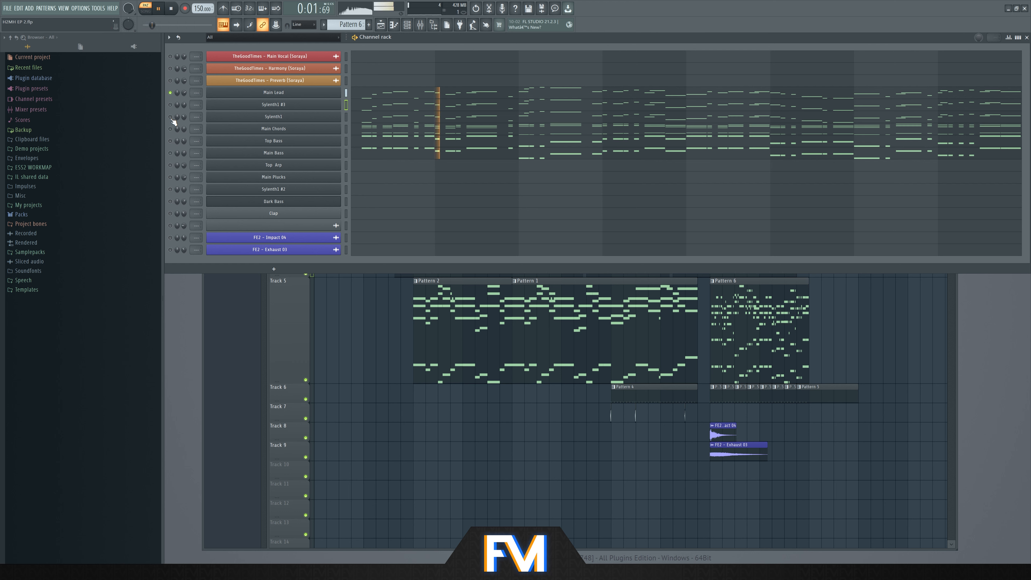
{"action": "key", "text": "space"}
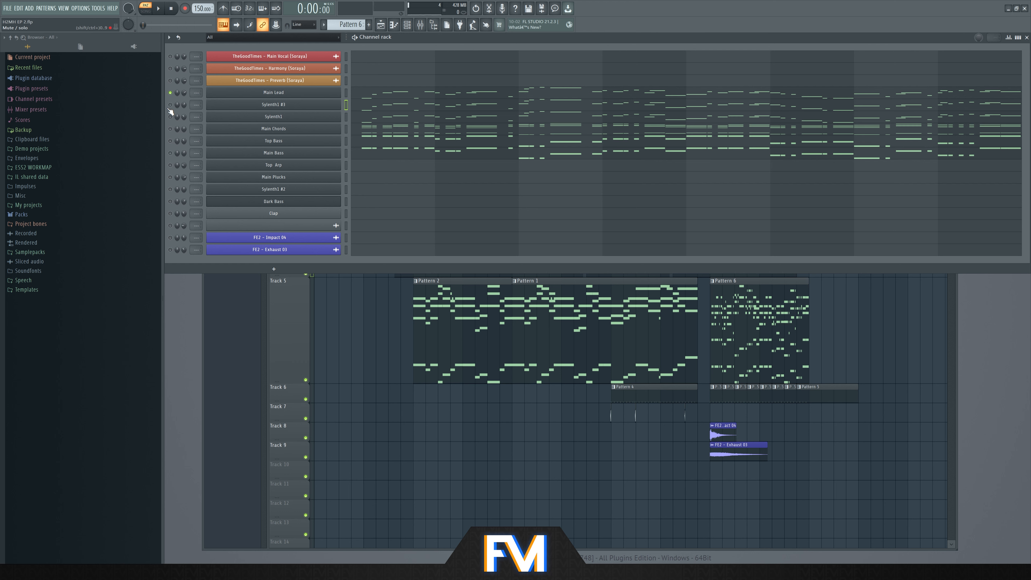
{"action": "key", "text": "space"}
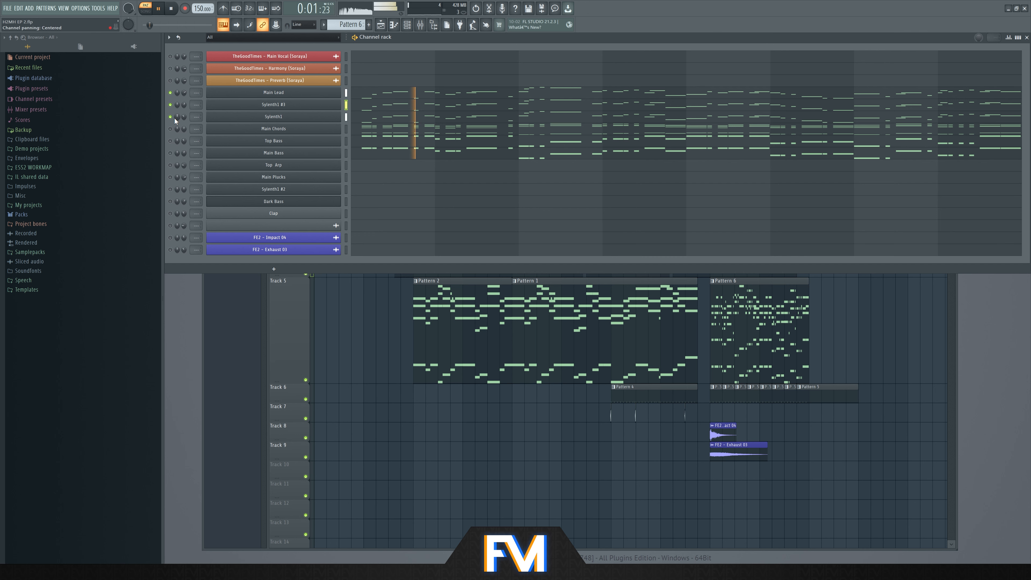
{"action": "key", "text": "space"}
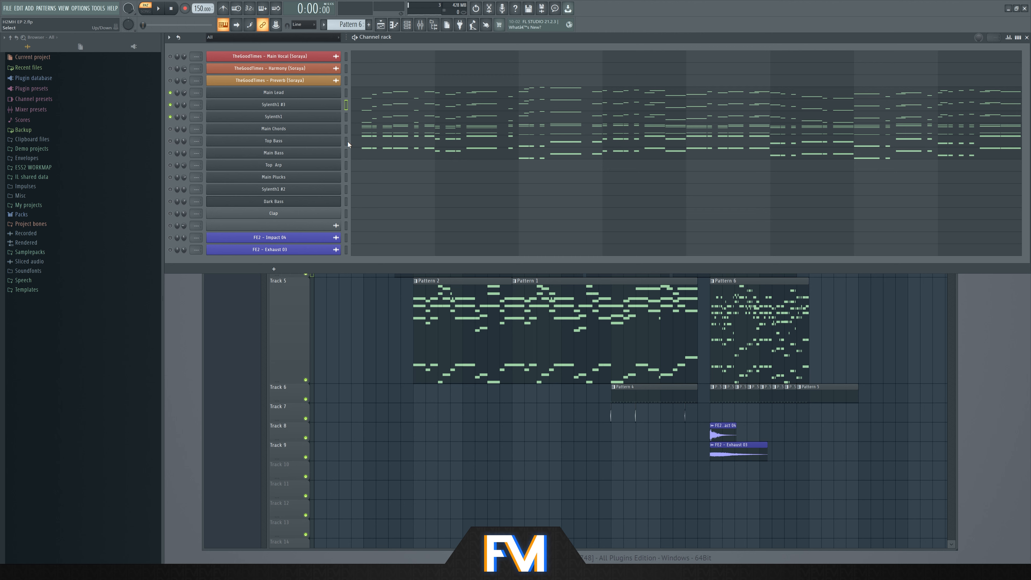
Check Main Lead's notes in the piano roll, then insert a Layer channel above it named Melody
{"action": "left_click", "coordinate": [388, 97]}
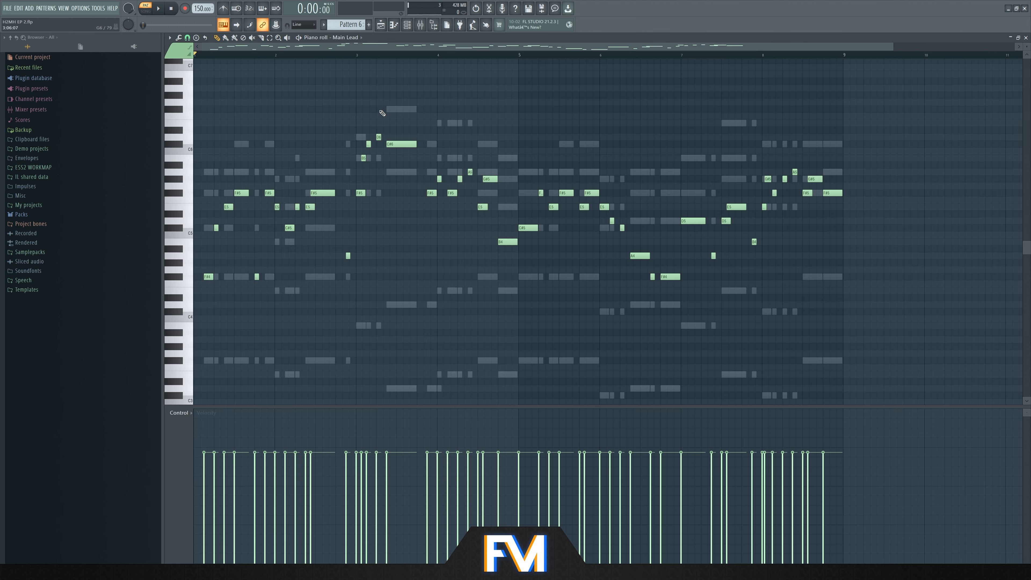
{"action": "left_click", "coordinate": [1027, 38]}
{"action": "right_click", "coordinate": [341, 90]}
{"action": "mouse_move", "coordinate": [367, 140]}
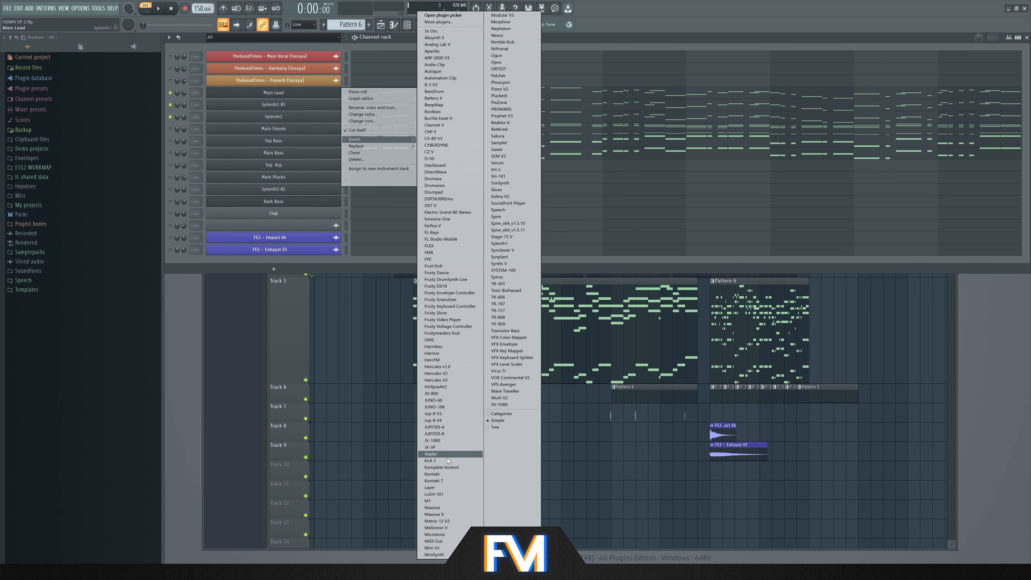
{"action": "left_click", "coordinate": [430, 488]}
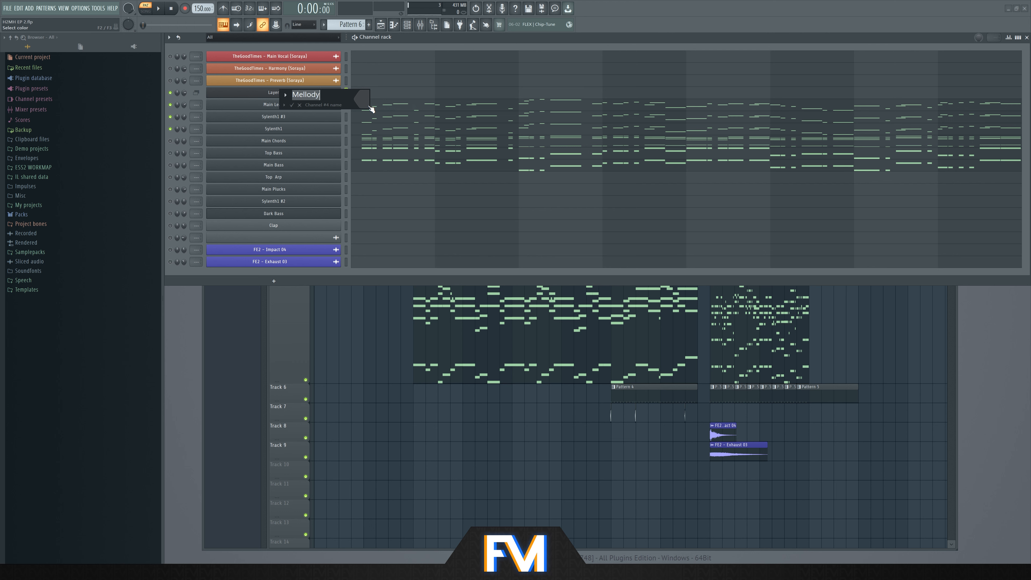
{"action": "key", "text": "Return"}
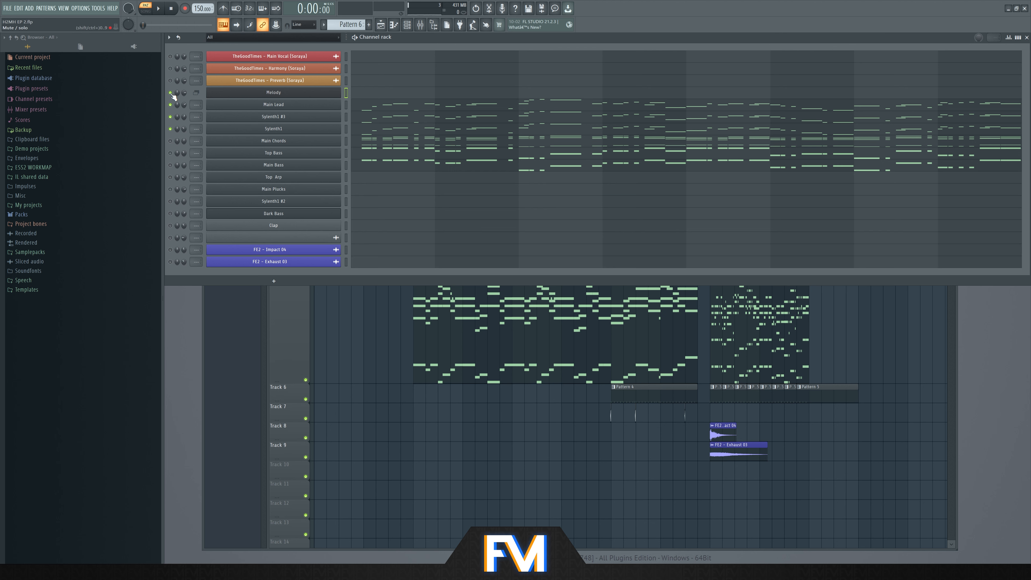
Set Main Lead, Sylenth1 #3 and Sylenth1 as children of the Melody layer
{"action": "left_click", "coordinate": [324, 93]}
{"action": "left_click_drag", "start_coordinate": [317, 110], "coordinate": [320, 334]}
{"action": "left_click_drag", "start_coordinate": [346, 105], "coordinate": [348, 129]}
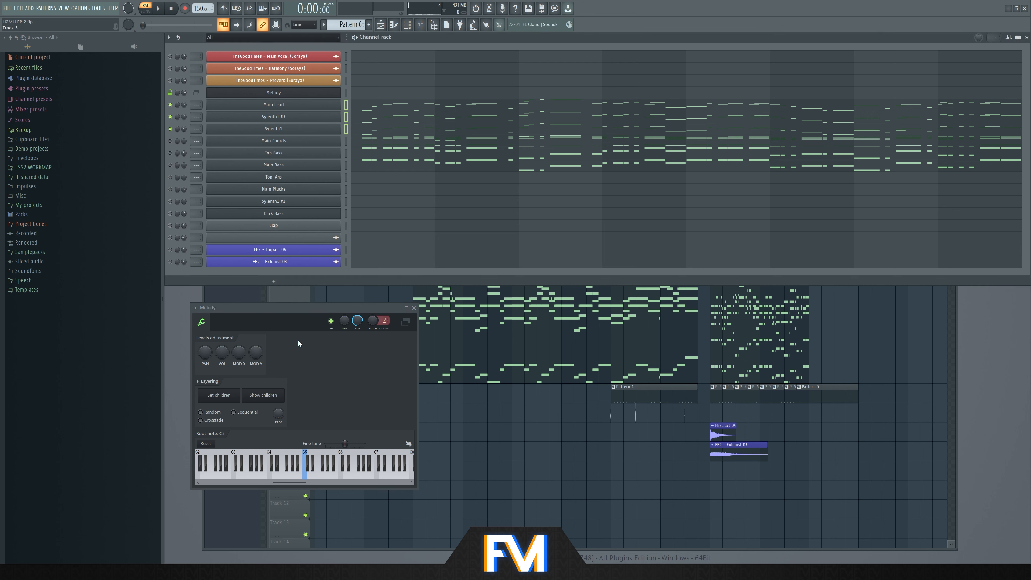
{"action": "left_click", "coordinate": [234, 396]}
Transfer the lead notes to the Melody layer and remove them from its three child channels
{"action": "left_click", "coordinate": [347, 93]}
{"action": "key", "text": "ctrl+v"}
{"action": "key", "text": "ctrl+x"}
{"action": "left_click", "coordinate": [346, 128]}
{"action": "key", "text": "ctrl+x"}
{"action": "left_click", "coordinate": [347, 94]}
{"action": "key", "text": "r"}
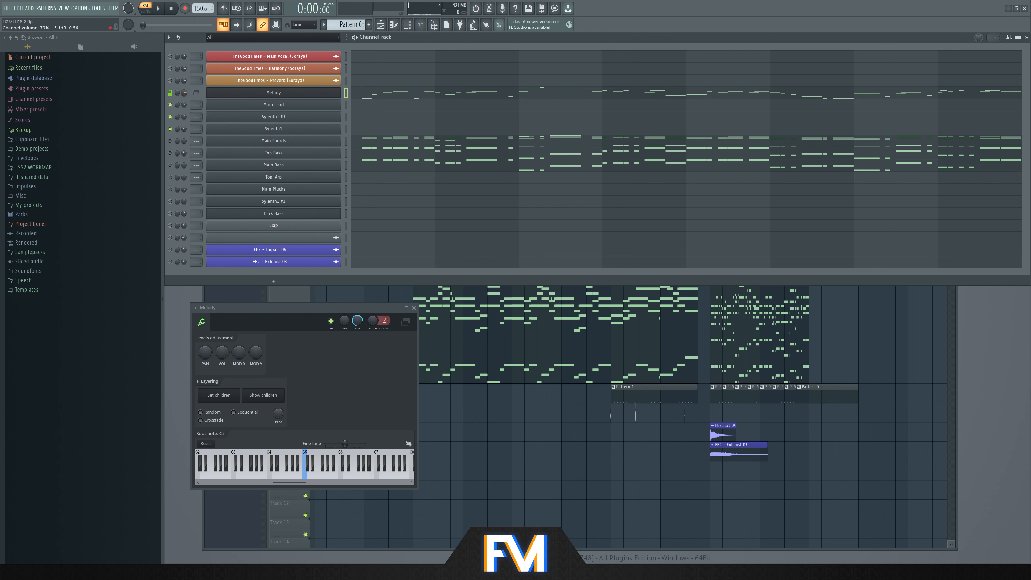
Rename the Melody layer's child channels Noise Lead, Buzz Lead and Supersaw Lead
{"action": "right_click", "coordinate": [324, 112]}
{"action": "left_click", "coordinate": [344, 124]}
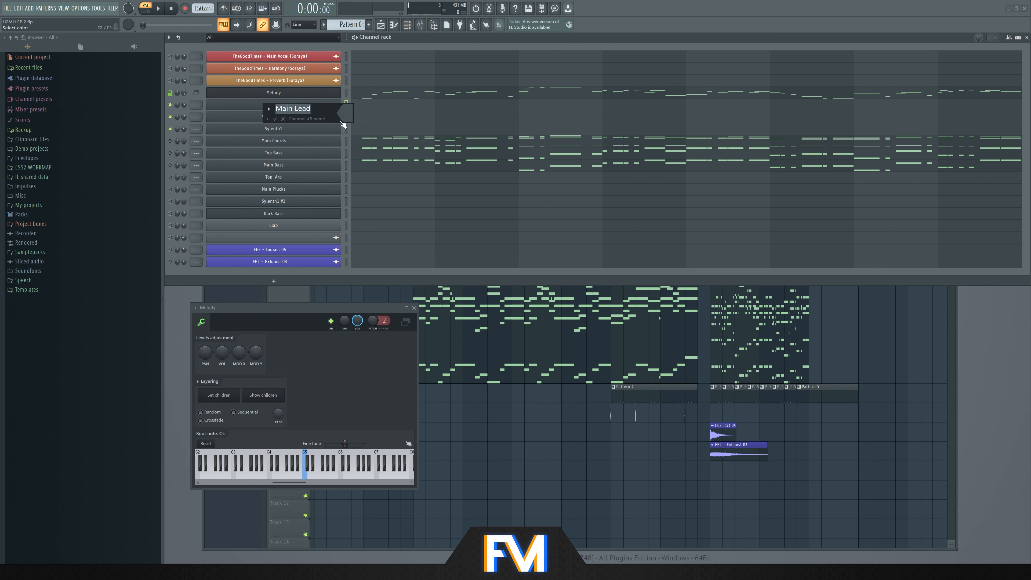
{"action": "key", "text": "Return"}
{"action": "right_click", "coordinate": [335, 105]}
{"action": "left_click", "coordinate": [344, 118]}
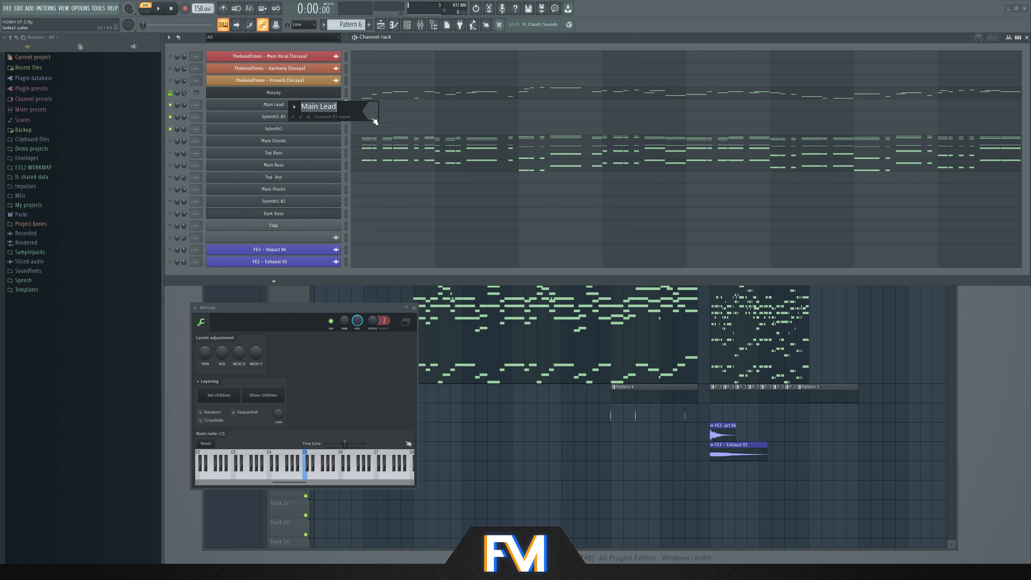
{"action": "type", "text": "Noise"}
{"action": "key", "text": "Return"}
{"action": "right_click", "coordinate": [340, 116]}
{"action": "left_click", "coordinate": [365, 122]}
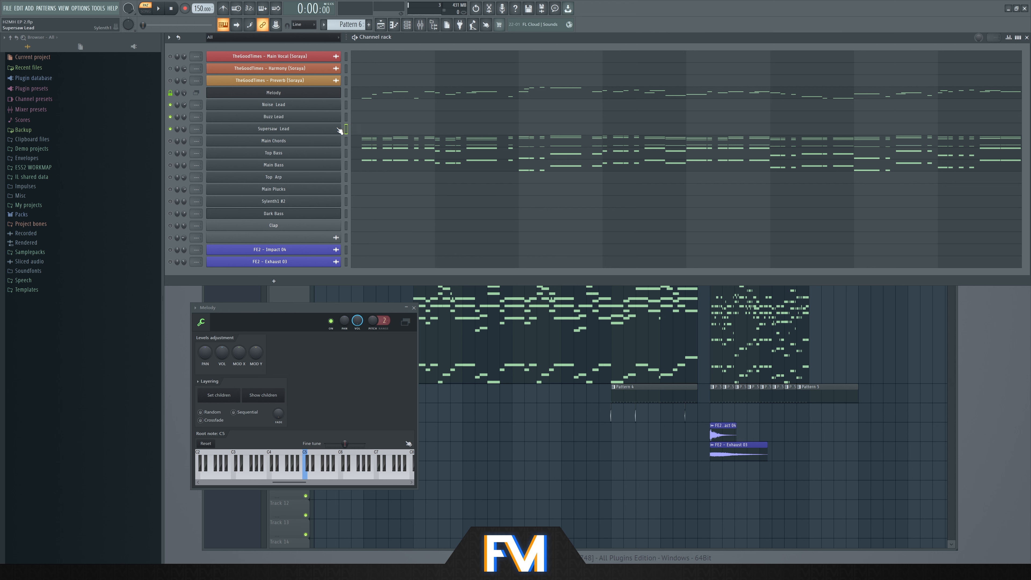
{"action": "left_click", "coordinate": [346, 104]}
{"action": "key", "text": "space"}
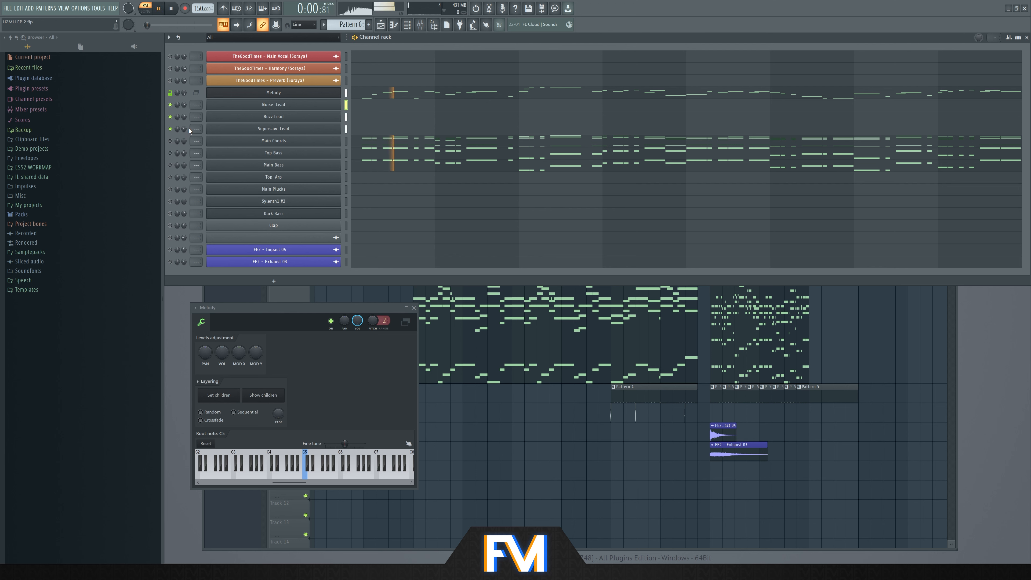
{"action": "left_click_drag", "start_coordinate": [184, 128], "coordinate": [185, 121]}
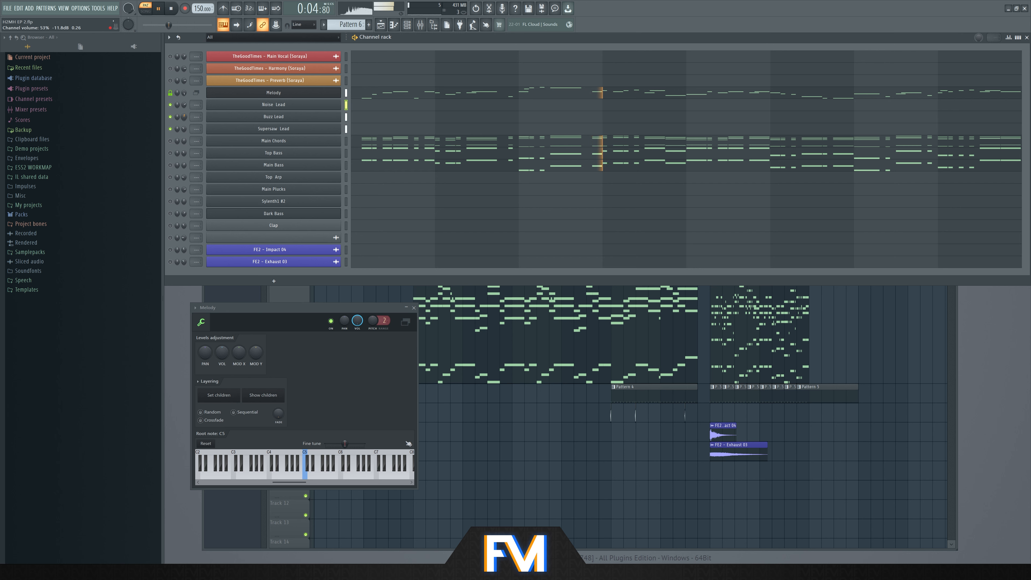
{"action": "key", "text": "space"}
Compare Noise Lead alone with all three leads and lower the Melody layer's volume to about -1.9 dB
{"action": "key", "text": "space"}
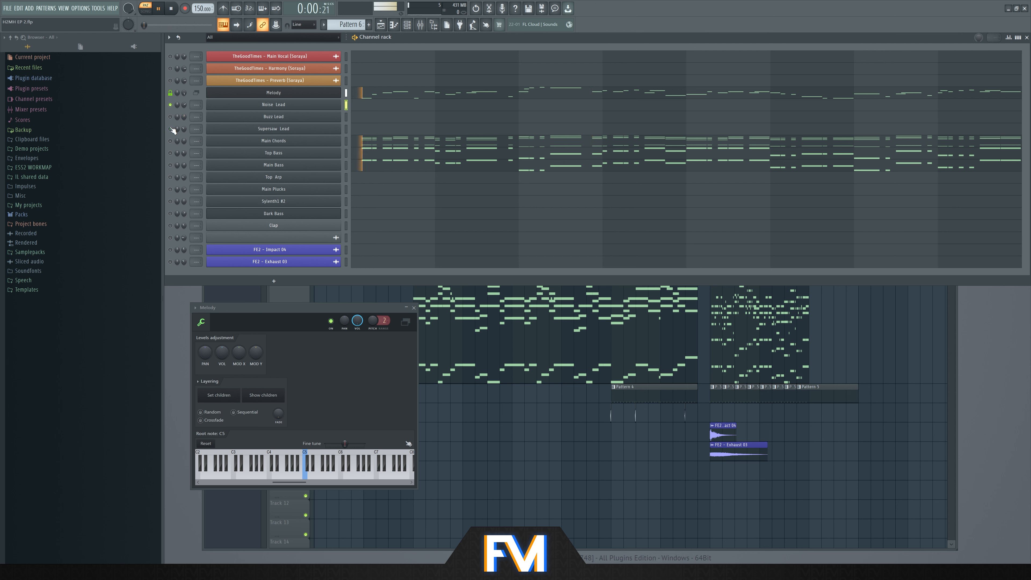
{"action": "key", "text": "space"}
{"action": "key", "text": "space"}
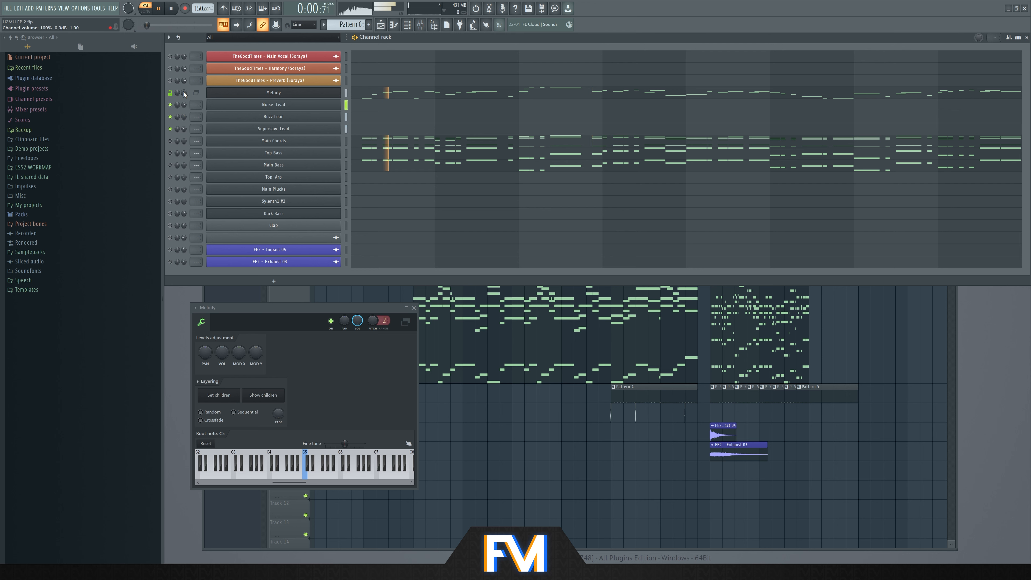
{"action": "left_click_drag", "start_coordinate": [184, 93], "coordinate": [183, 107]}
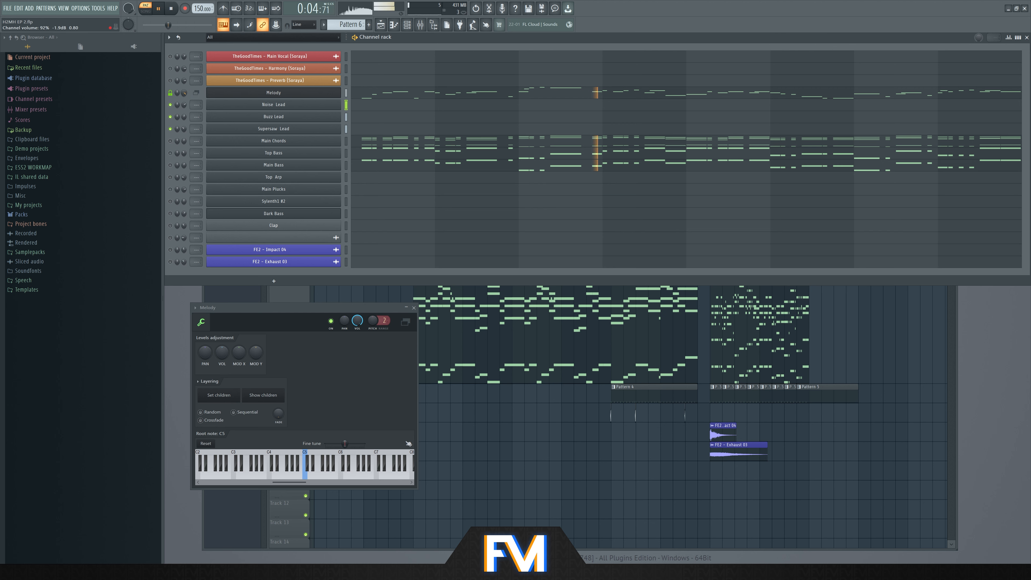
{"action": "key", "text": "space"}
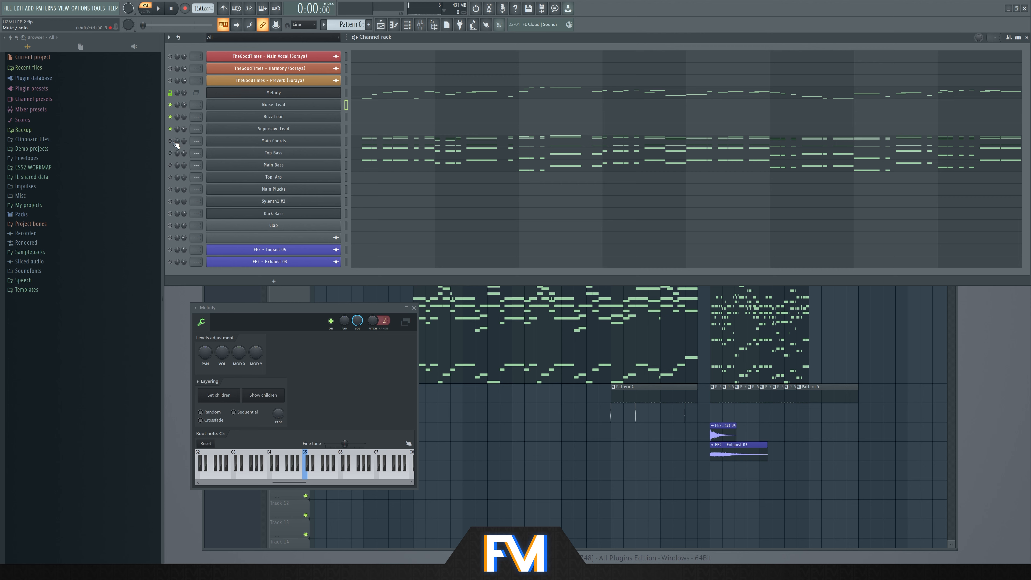
Insert a Layer channel by the bass channels, move it above Top Bass and name it Bass
{"action": "left_click", "coordinate": [274, 165]}
{"action": "right_click", "coordinate": [342, 164]}
{"action": "mouse_move", "coordinate": [365, 212]}
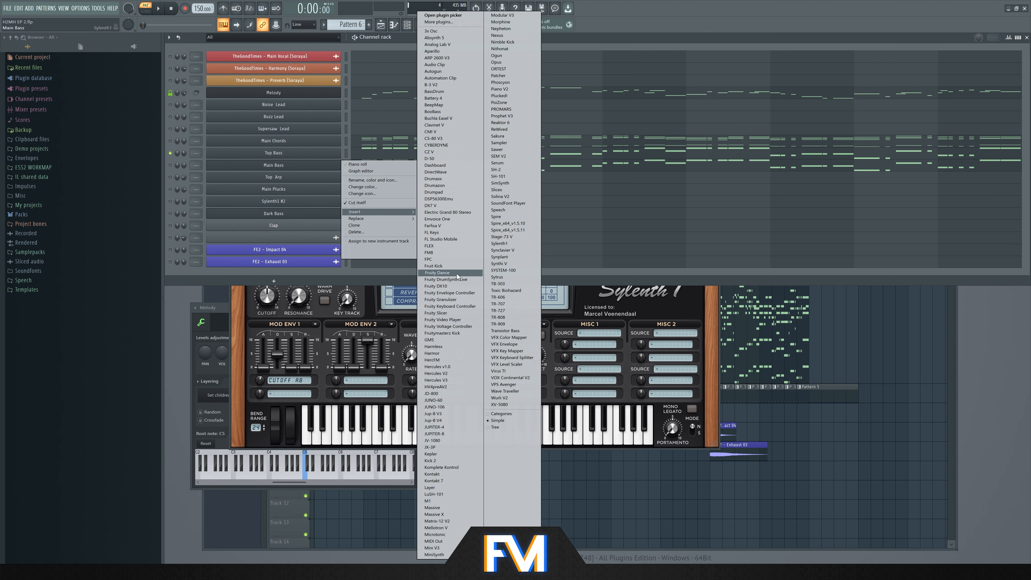
{"action": "left_click", "coordinate": [429, 487]}
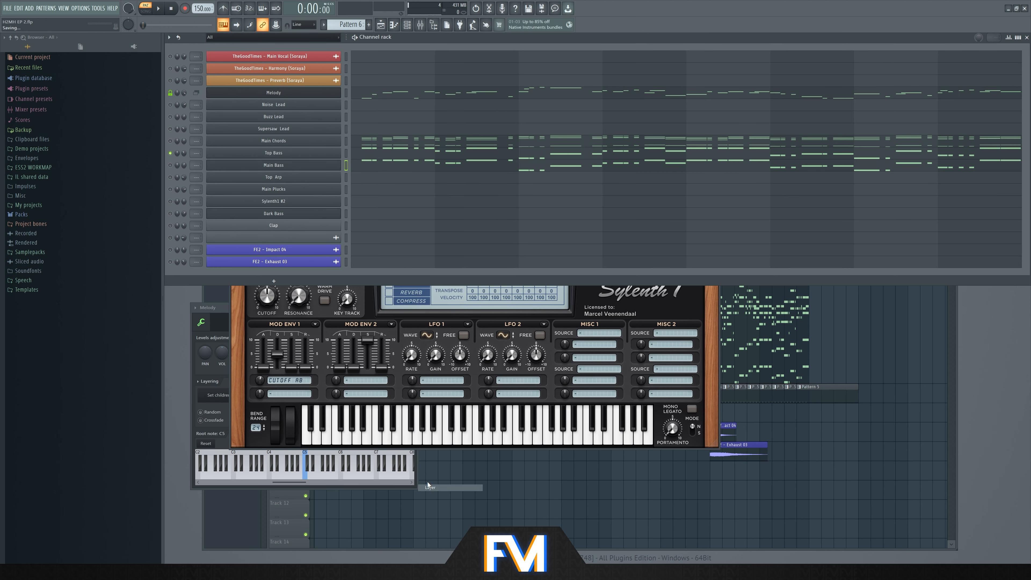
{"action": "key", "text": "alt+Up"}
{"action": "right_click", "coordinate": [340, 150]}
{"action": "left_click", "coordinate": [350, 172]}
{"action": "type", "text": "Bass"}
{"action": "key", "text": "Return"}
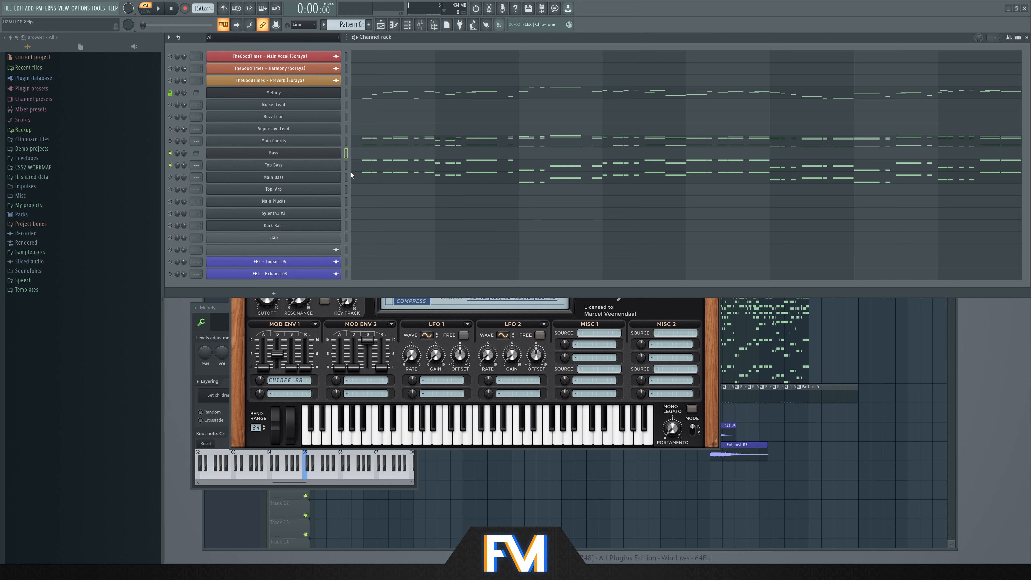
Set Top Bass and Main Bass as children of the Bass layer and unmute Main Bass
{"action": "left_click", "coordinate": [274, 153]}
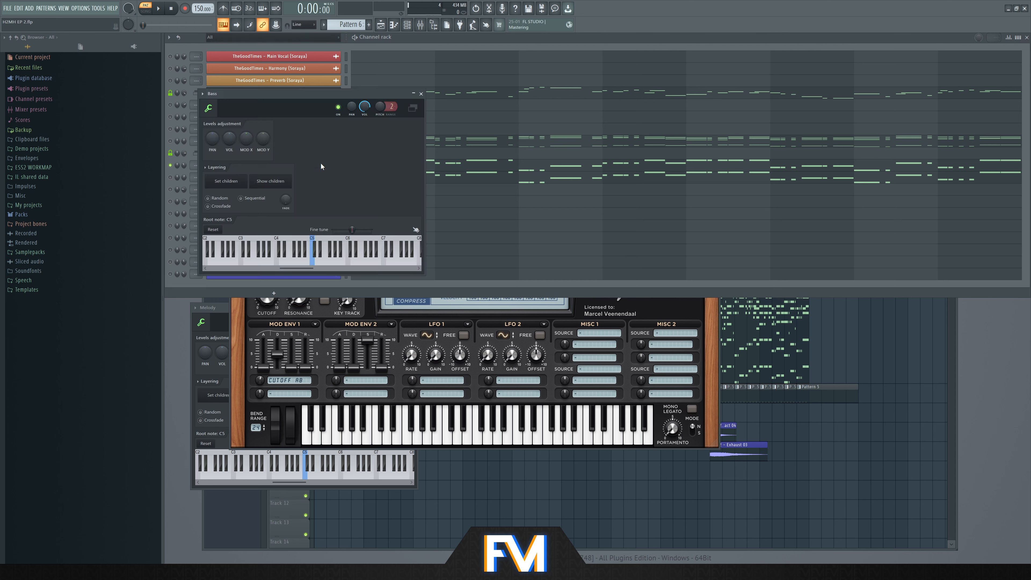
{"action": "left_click_drag", "start_coordinate": [344, 95], "coordinate": [354, 237]}
{"action": "left_click_drag", "start_coordinate": [347, 165], "coordinate": [348, 180]}
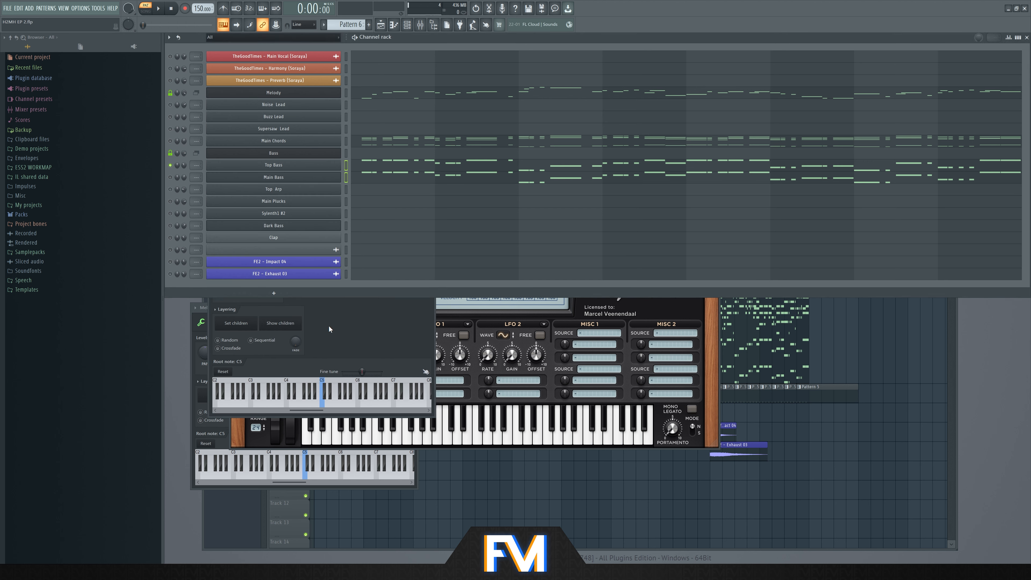
{"action": "left_click", "coordinate": [242, 326]}
{"action": "left_click", "coordinate": [347, 153]}
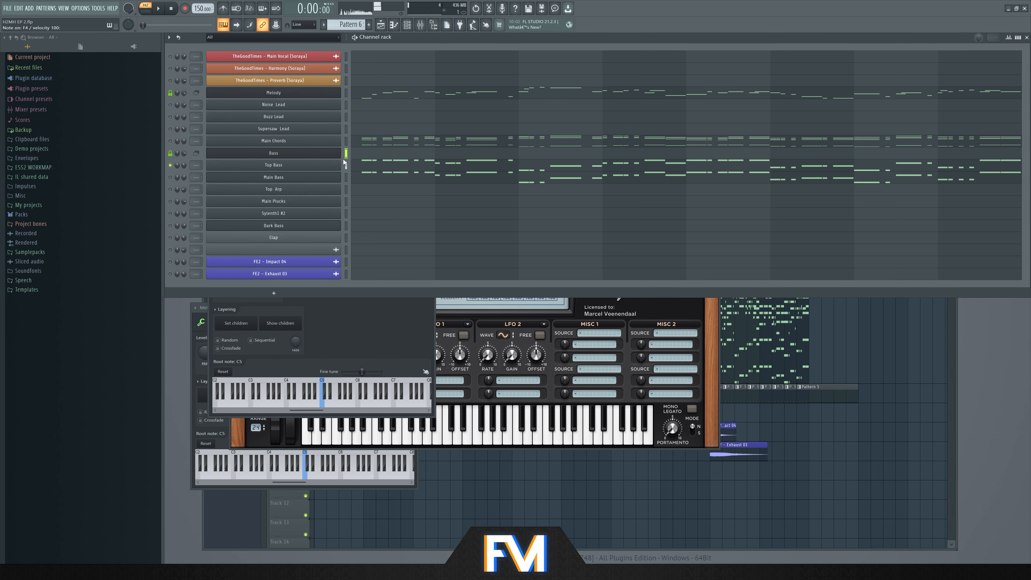
{"action": "left_click", "coordinate": [170, 177]}
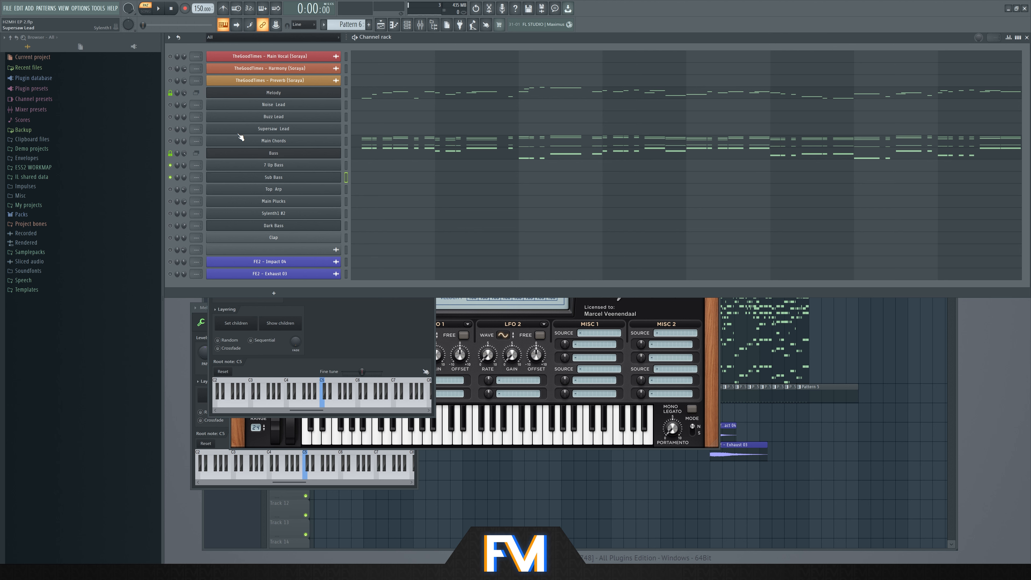
Move Main Chords below Sub Bass and audition the chords
{"action": "left_click_drag", "start_coordinate": [283, 142], "coordinate": [283, 180]}
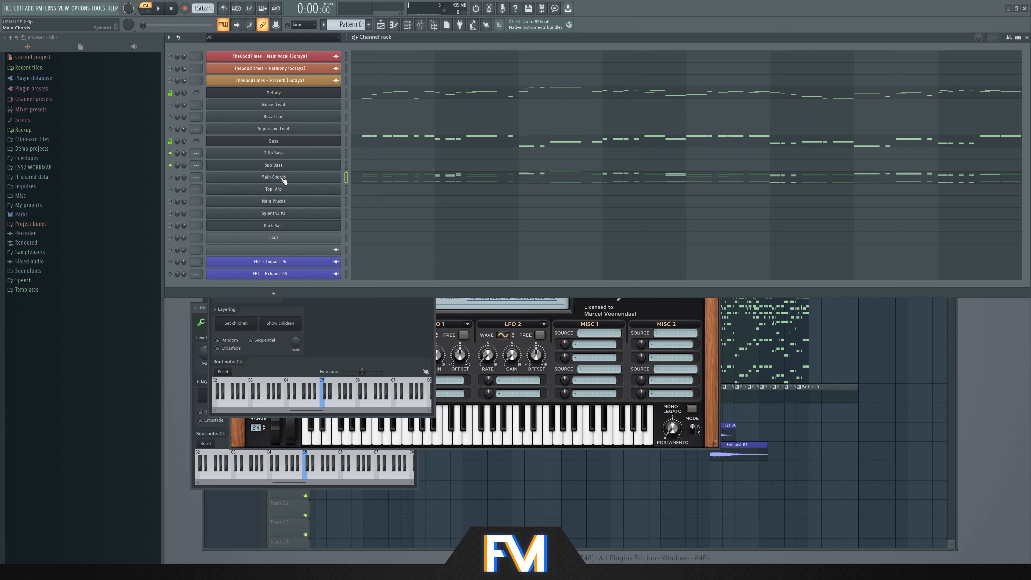
{"action": "key", "text": "space"}
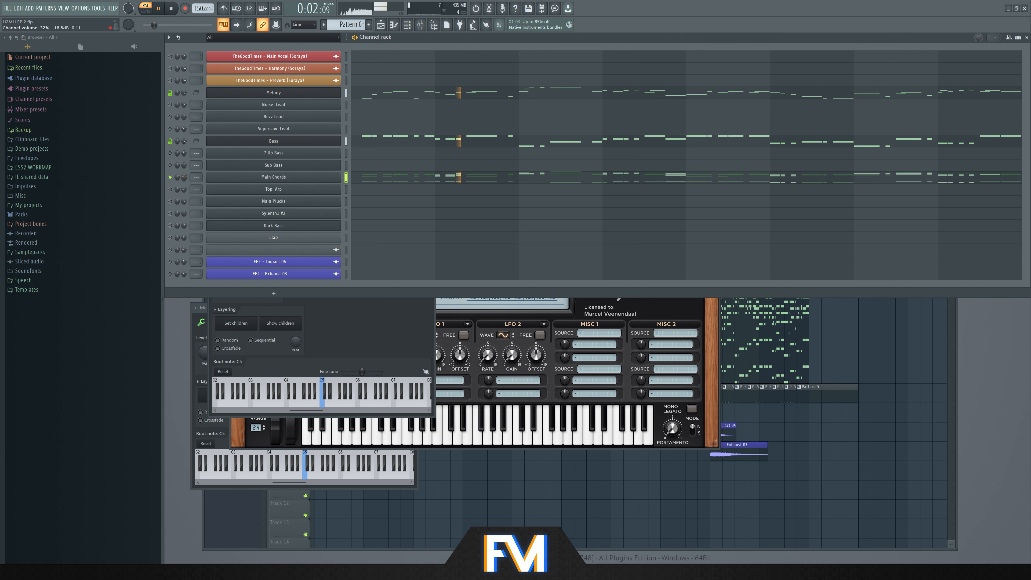
{"action": "key", "text": "space"}
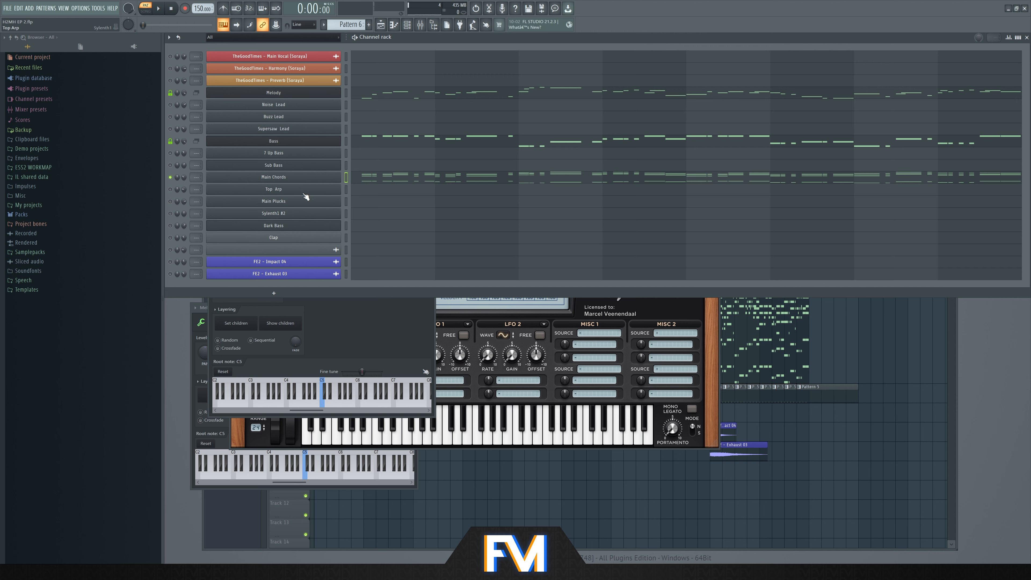
Insert a Sylenth1 channel below Main Chords, load its CH - Brightness preset and copy the chord notes into it
{"action": "right_click", "coordinate": [341, 187]}
{"action": "mouse_move", "coordinate": [378, 236]}
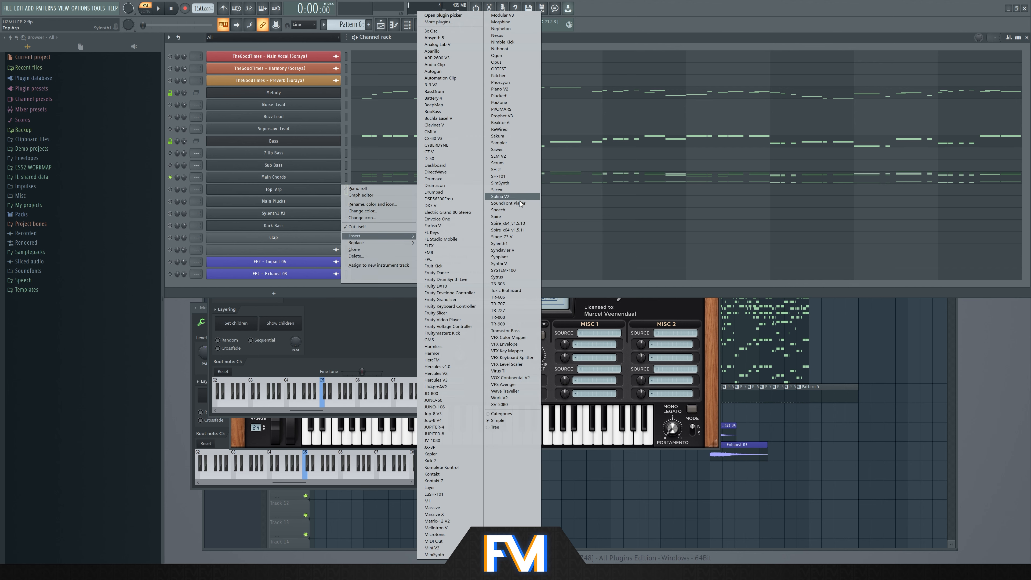
{"action": "left_click", "coordinate": [499, 243]}
{"action": "left_click", "coordinate": [467, 200]}
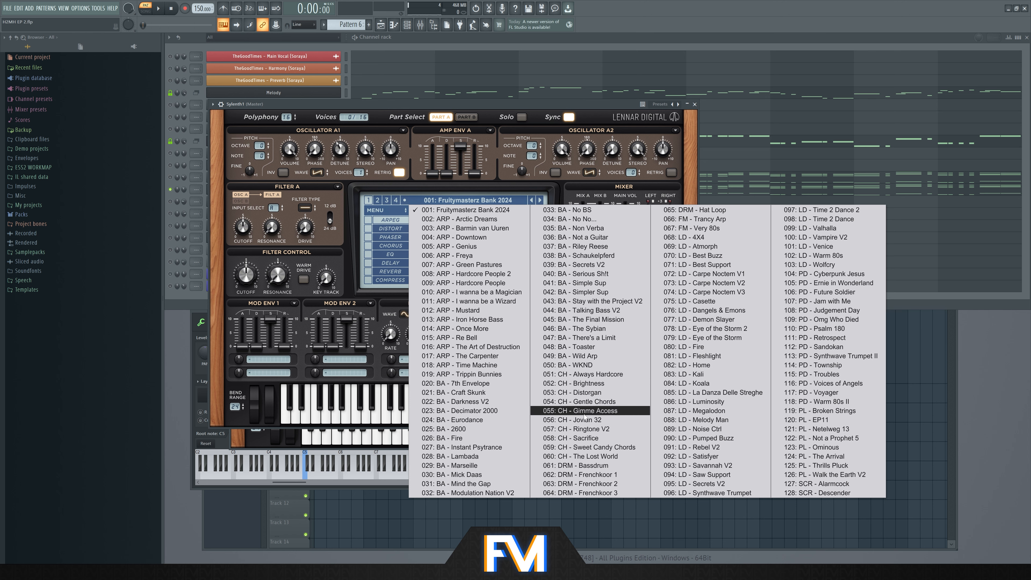
{"action": "left_click", "coordinate": [588, 383]}
{"action": "left_click", "coordinate": [467, 117]}
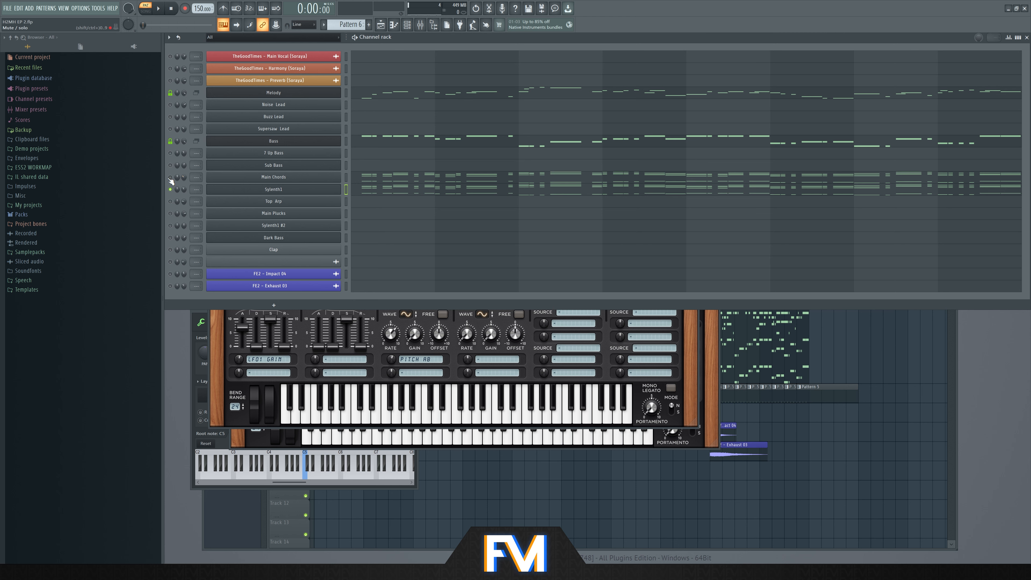
Audition the new Sylenth1 together with Main Chords, then open the Main Chords synth
{"action": "left_click_drag", "start_coordinate": [184, 189], "coordinate": [184, 173]}
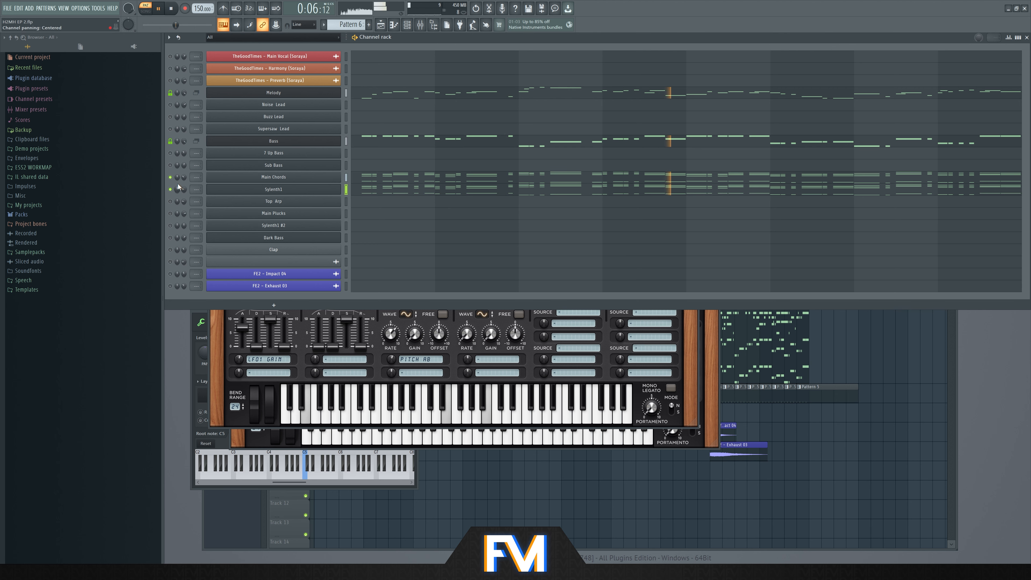
{"action": "key", "text": "space"}
{"action": "left_click", "coordinate": [268, 177]}
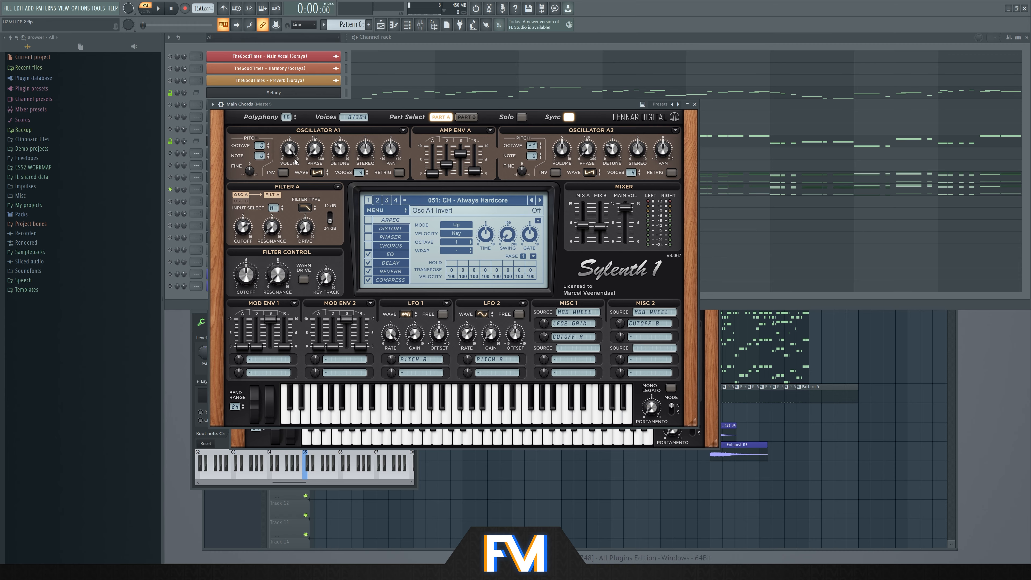
{"action": "left_click_drag", "start_coordinate": [437, 108], "coordinate": [677, 142]}
Rename the Main Chords channel as Heavy Chords
{"action": "key", "text": "F2"}
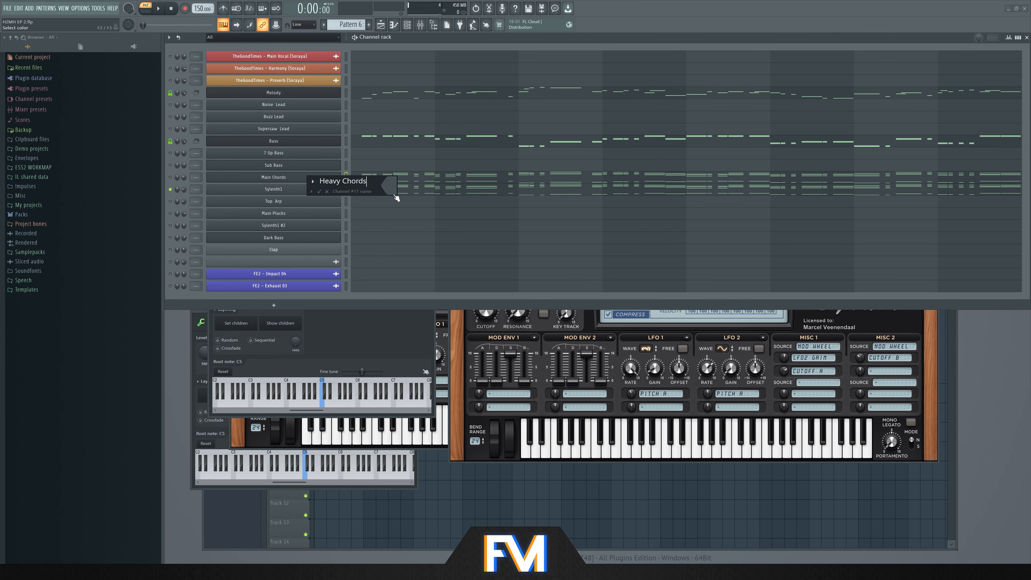
{"action": "type", "text": "Heavy Chords"}
{"action": "key", "text": "Return"}
{"action": "right_click", "coordinate": [268, 178]}
{"action": "left_click", "coordinate": [372, 192]}
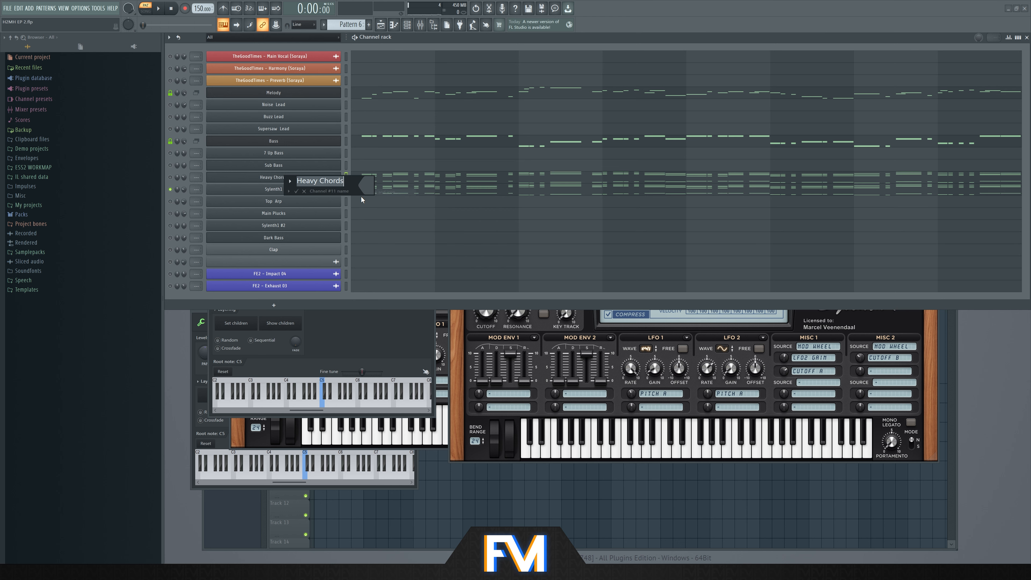
{"action": "key", "text": "Return"}
Rename the Heavy Chords channel as Chords 1 and the Sylenth1 channel below it as Chords 2
{"action": "right_click", "coordinate": [336, 172]}
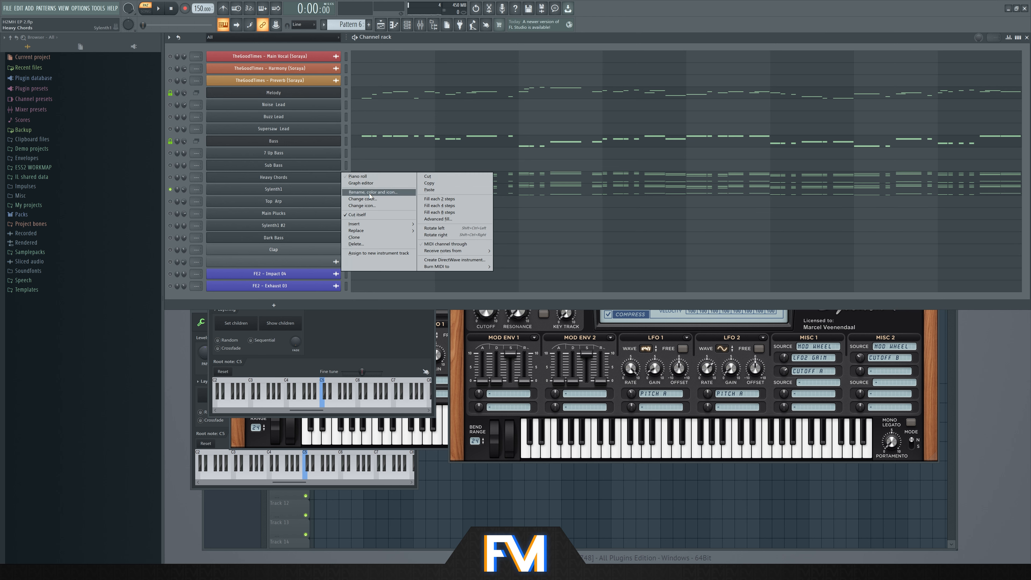
{"action": "left_click", "coordinate": [349, 199]}
{"action": "type", "text": "Chords"}
{"action": "key", "text": "Return"}
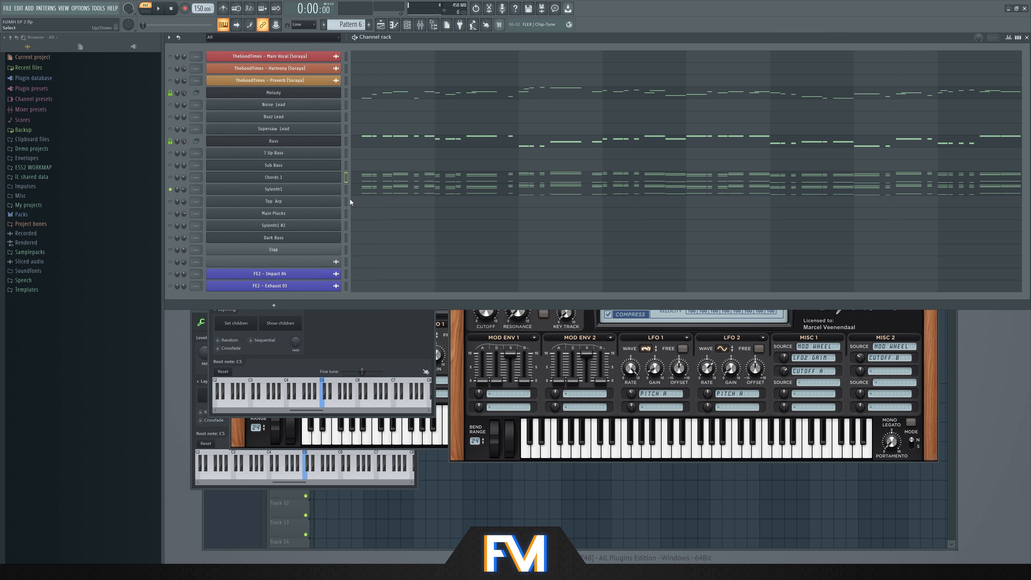
{"action": "right_click", "coordinate": [316, 189]}
{"action": "left_click", "coordinate": [373, 204]}
{"action": "type", "text": "Chords 2"}
{"action": "key", "text": "Return"}
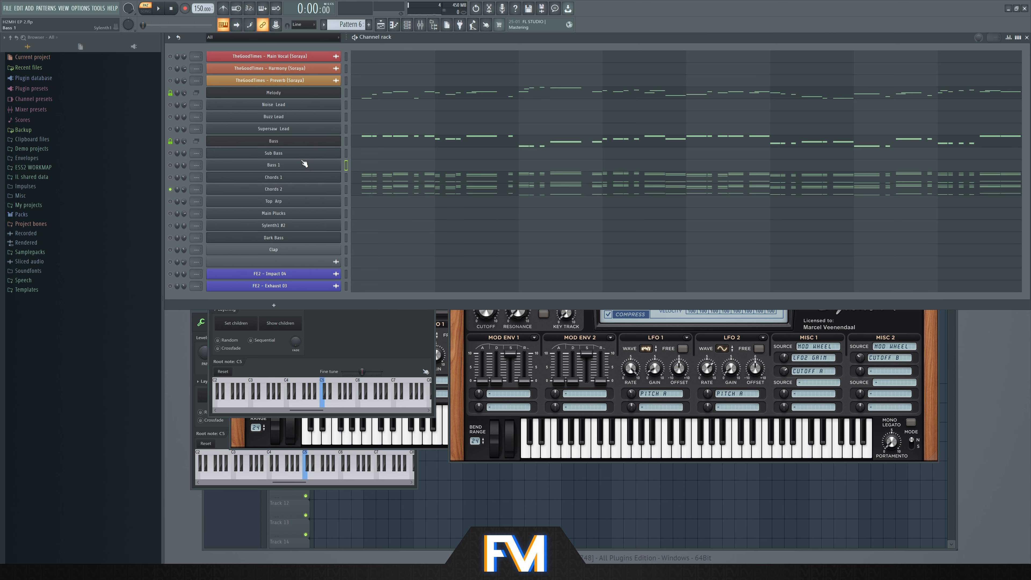
Move Bass 1 above Sub Bass and rename Sub Bass as Bass 2
{"action": "right_click", "coordinate": [306, 168]}
{"action": "left_click", "coordinate": [365, 182]}
{"action": "type", "text": "Bass "}
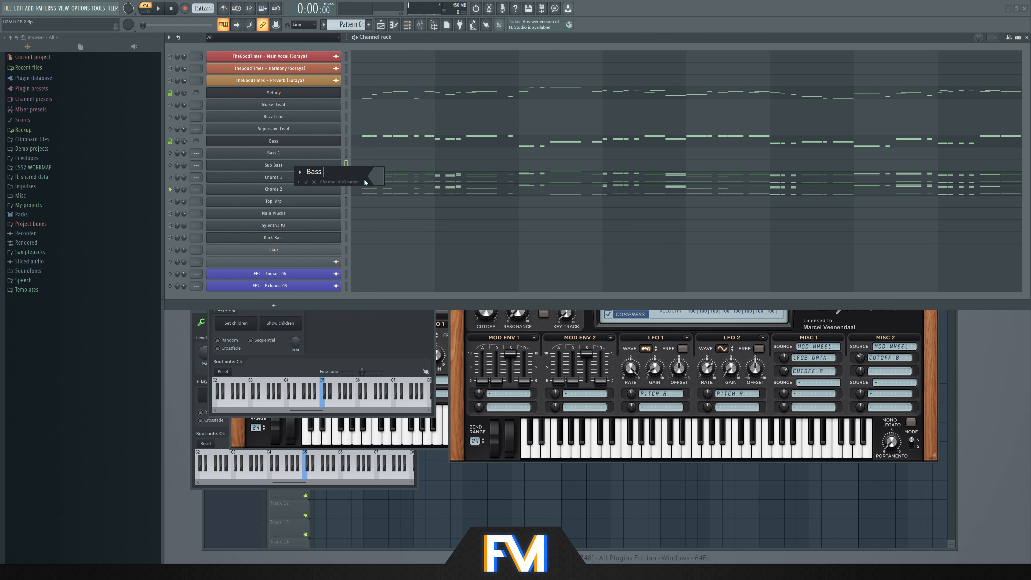
{"action": "type", "text": "2"}
{"action": "key", "text": "Return"}
Rename the Supersaw Lead channel as Lead 3
{"action": "right_click", "coordinate": [317, 133]}
{"action": "left_click", "coordinate": [348, 146]}
{"action": "type", "text": "LLe"}
{"action": "type", "text": "ad 3"}
{"action": "key", "text": "ctrl+a"}
{"action": "type", "text": "Lead 3"}
{"action": "key", "text": "Return"}
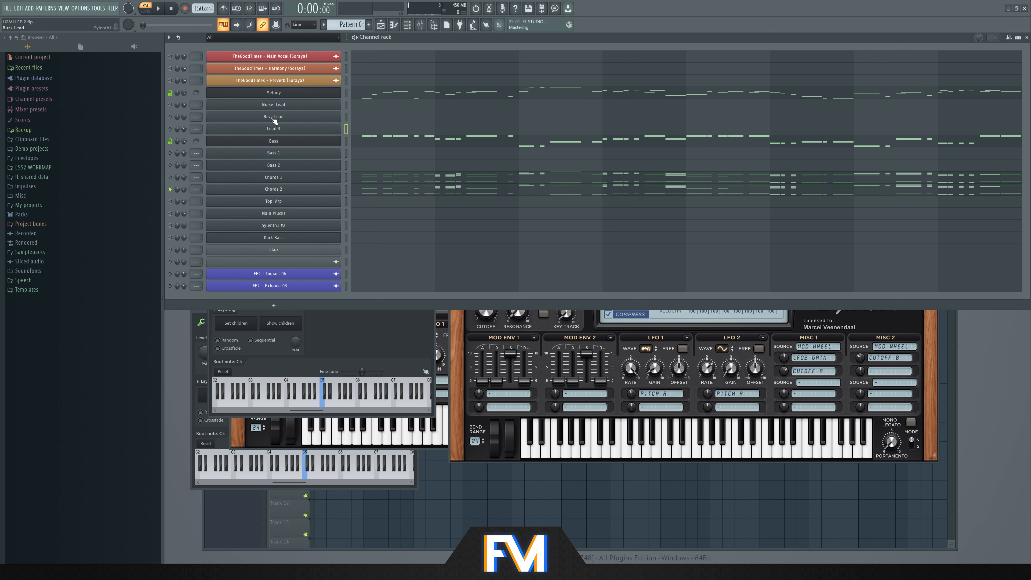
Rename Buzz Lead as Lead 2 and Noise Lead as Lead 1
{"action": "right_click", "coordinate": [333, 116]}
{"action": "left_click", "coordinate": [364, 129]}
{"action": "type", "text": "Lead 2"}
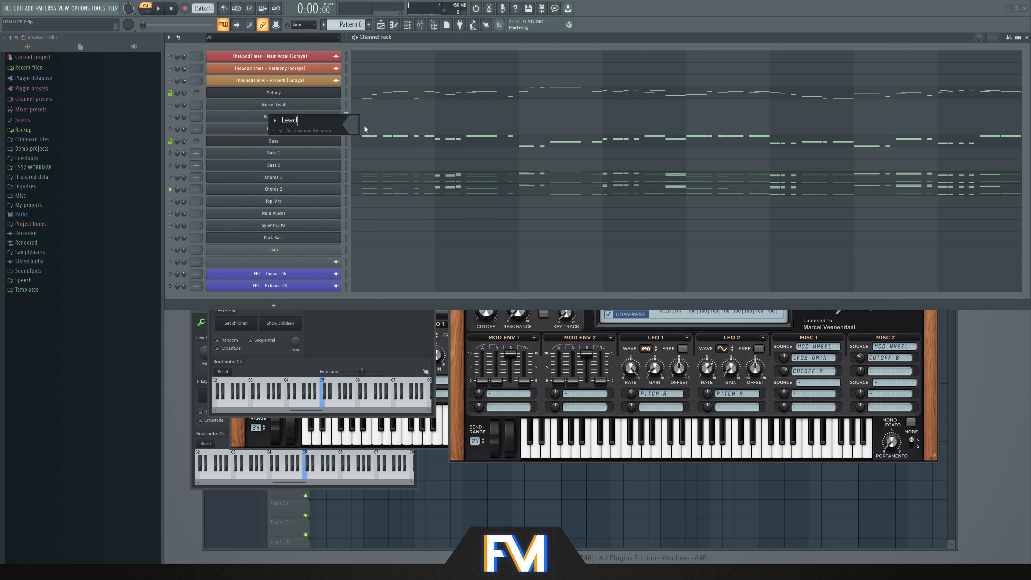
{"action": "key", "text": "Return"}
{"action": "right_click", "coordinate": [326, 104]}
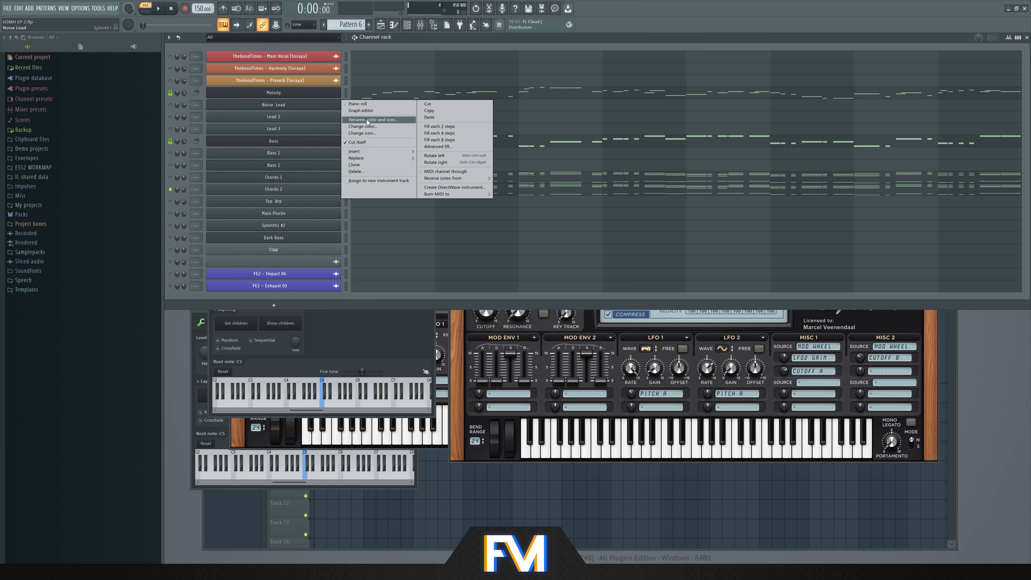
{"action": "left_click", "coordinate": [367, 121]}
{"action": "type", "text": "Lead 1"}
{"action": "key", "text": "Return"}
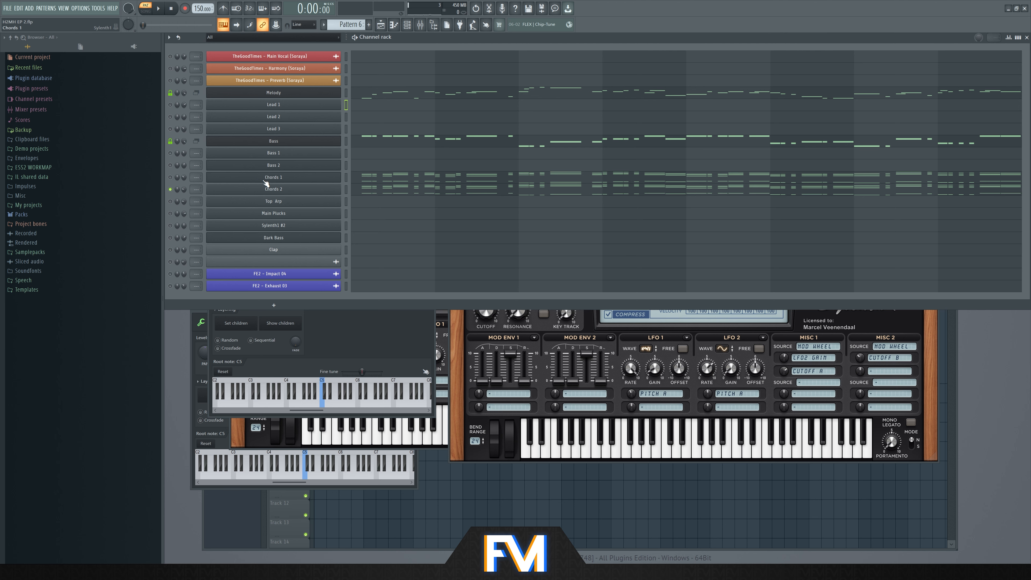
Insert a Layer channel above Chords 1, name it Chords and move the chord group above the Bass layer
{"action": "right_click", "coordinate": [321, 179]}
{"action": "left_click", "coordinate": [348, 213]}
{"action": "right_click", "coordinate": [323, 180]}
{"action": "left_click", "coordinate": [364, 193]}
{"action": "type", "text": "Chor"}
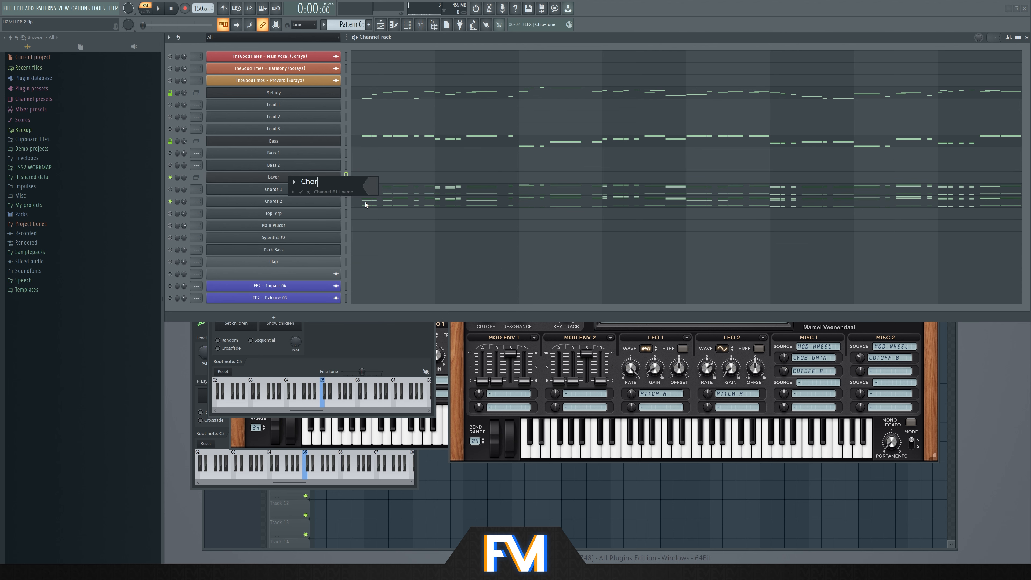
{"action": "type", "text": "ds"}
{"action": "key", "text": "Return"}
{"action": "scroll", "coordinate": [299, 181], "scroll_direction": "up", "scroll_amount": 3}
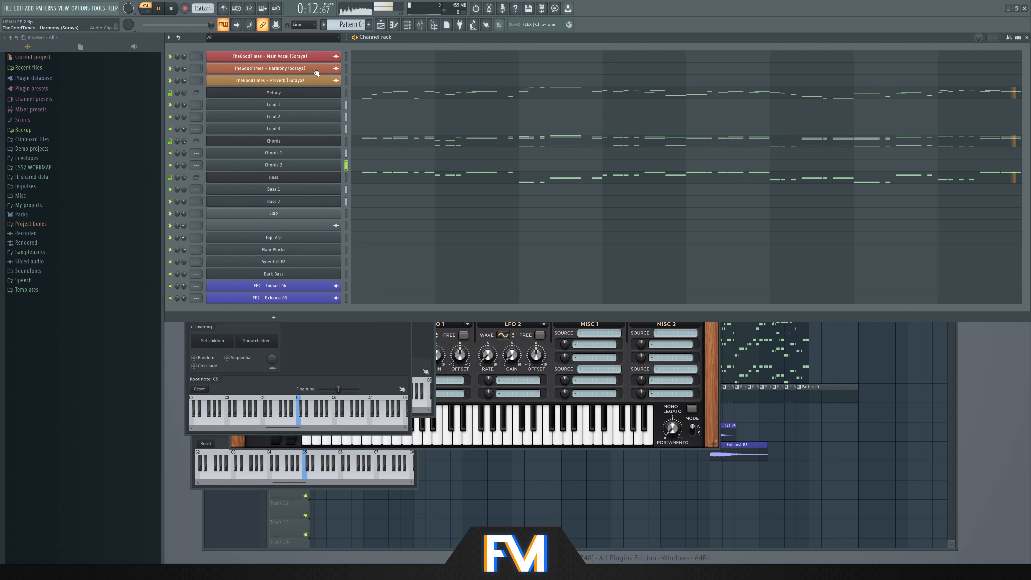
Play the playlist arrangement from bar 29 through the Pattern 6 section
{"action": "key", "text": "F5"}
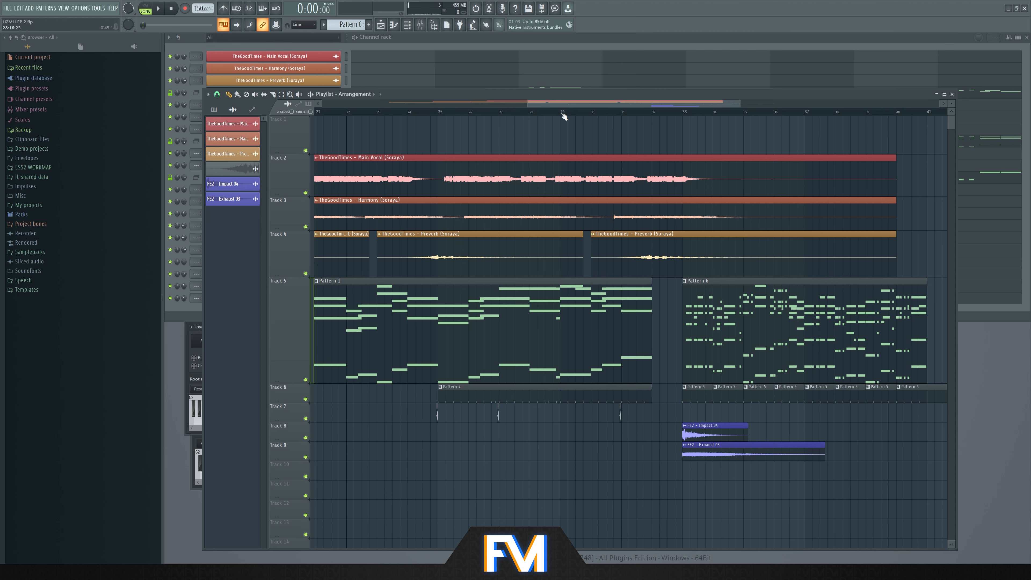
{"action": "scroll", "coordinate": [565, 115], "scroll_direction": "down", "scroll_amount": 3}
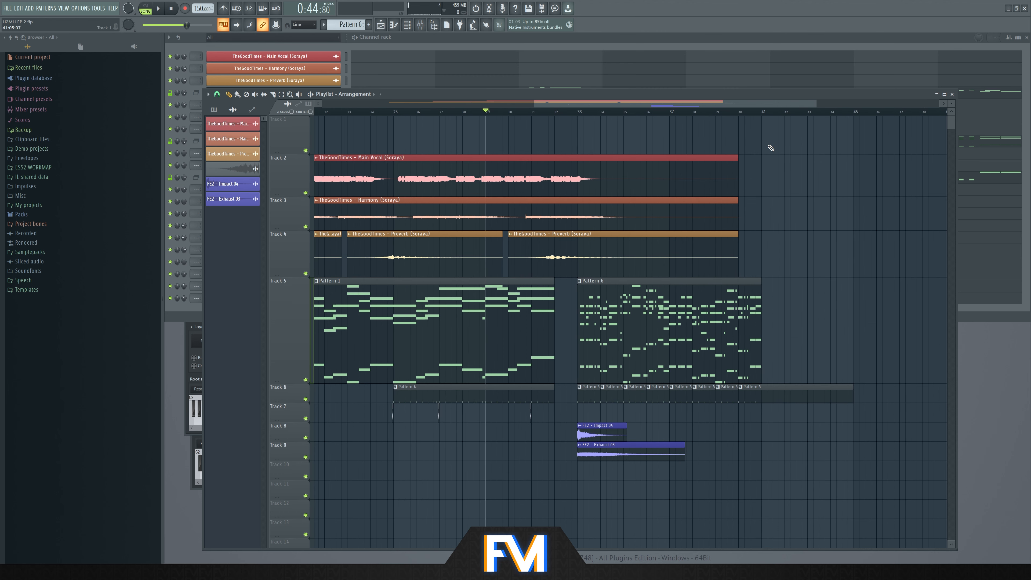
{"action": "key", "text": "space"}
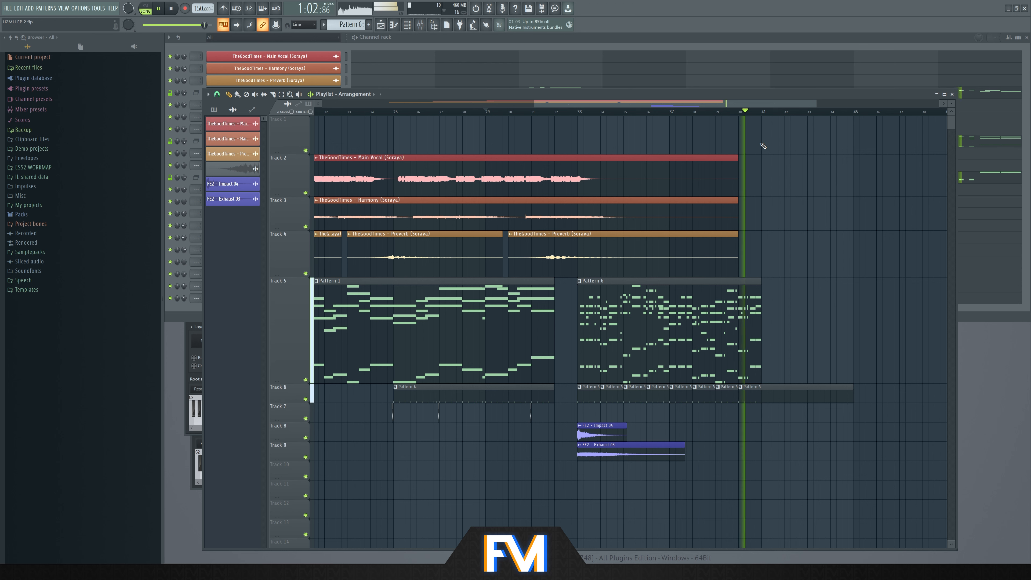
{"action": "key", "text": "space"}
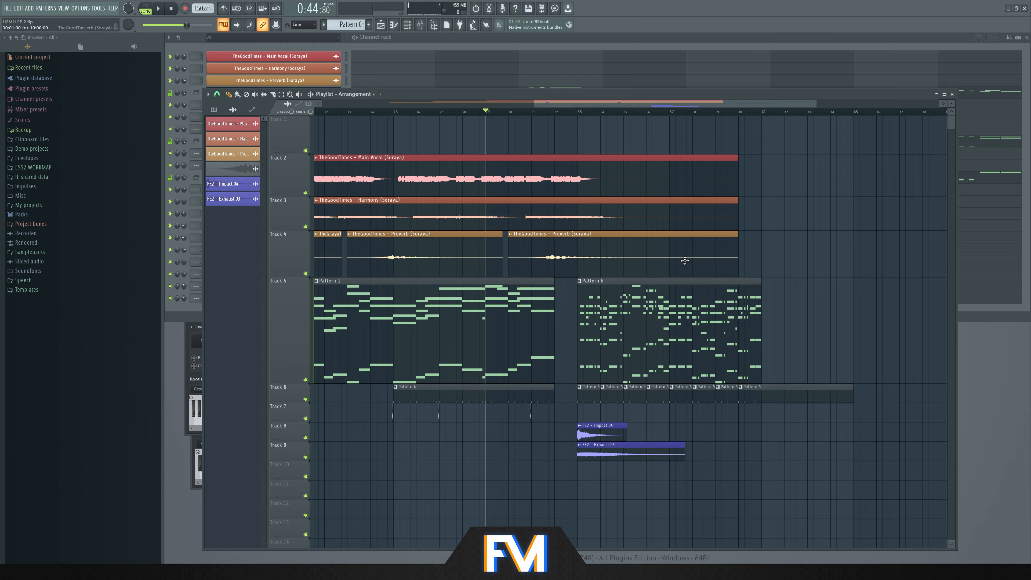
Place a second Pattern 6 clip on Track 5 at bar 41, directly after the first one
{"action": "scroll", "coordinate": [685, 261], "scroll_direction": "down", "scroll_amount": 2}
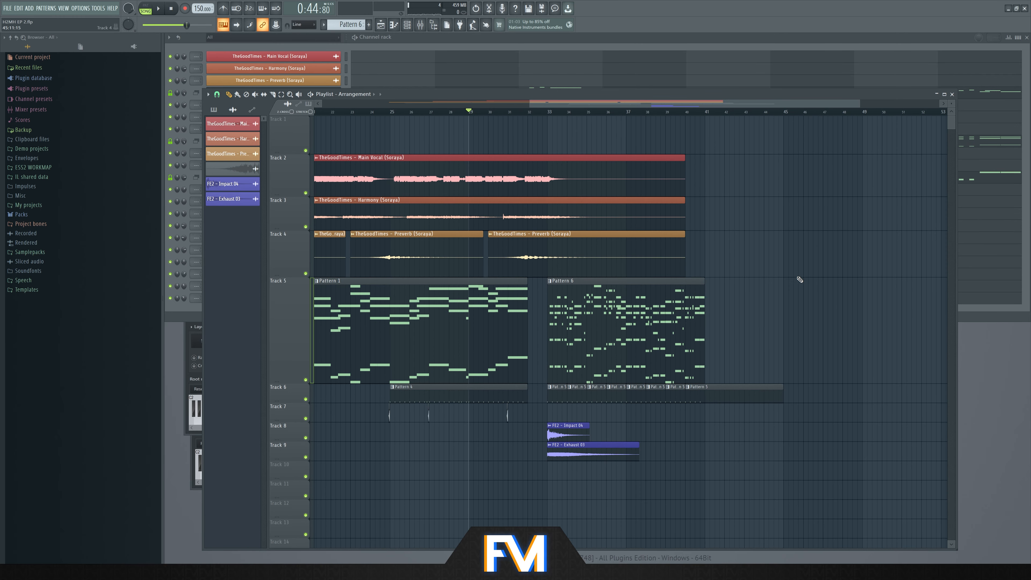
{"action": "scroll", "coordinate": [800, 280], "scroll_direction": "down", "scroll_amount": 1}
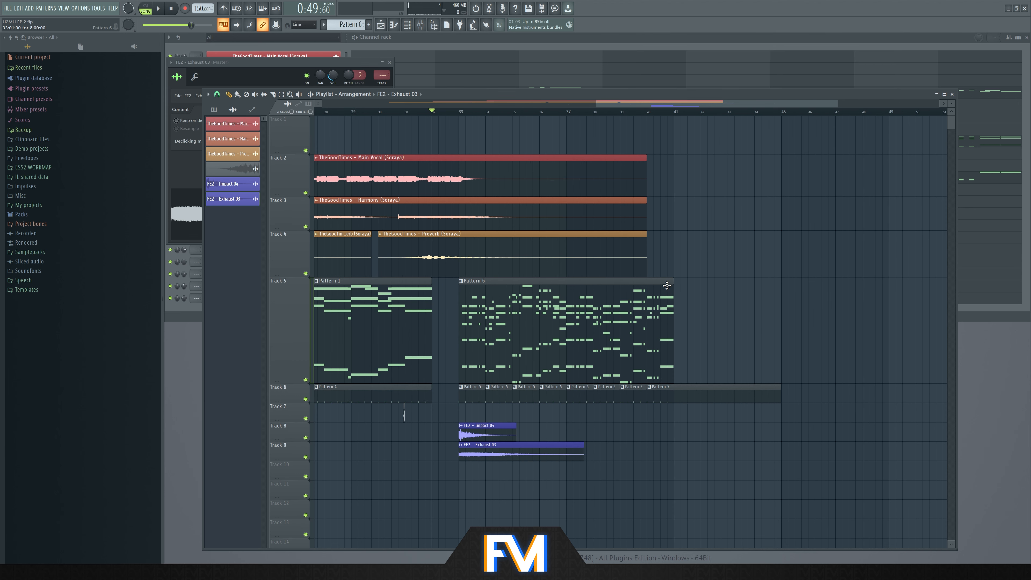
{"action": "left_click", "coordinate": [667, 286]}
{"action": "scroll", "coordinate": [679, 291], "scroll_direction": "up", "scroll_amount": 4}
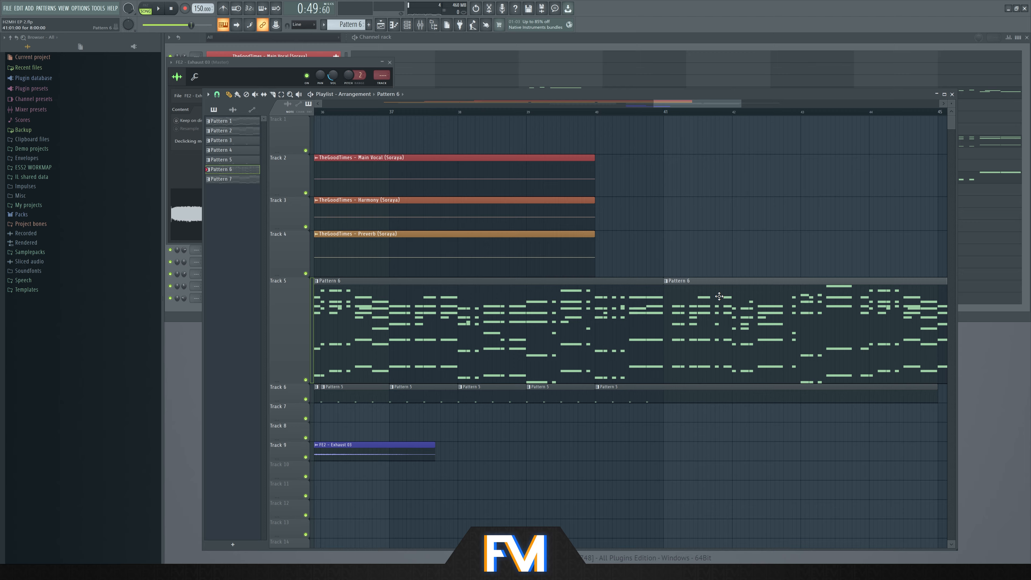
{"action": "scroll", "coordinate": [719, 296], "scroll_direction": "down", "scroll_amount": 3}
Copy the Bass layer's notes from Pattern 6 into a new, empty Pattern 8
{"action": "left_click", "coordinate": [527, 43]}
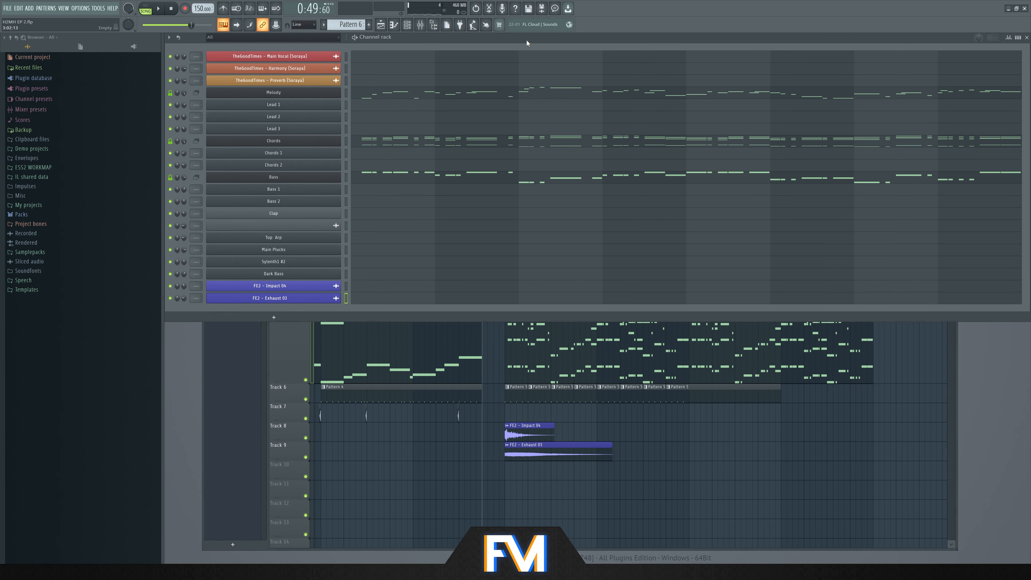
{"action": "key", "text": "ctrl+x"}
{"action": "scroll", "coordinate": [353, 24], "scroll_direction": "up", "scroll_amount": 3}
{"action": "scroll", "coordinate": [353, 24], "scroll_direction": "down", "scroll_amount": 3}
{"action": "key", "text": "ctrl+v"}
{"action": "key", "text": "F5"}
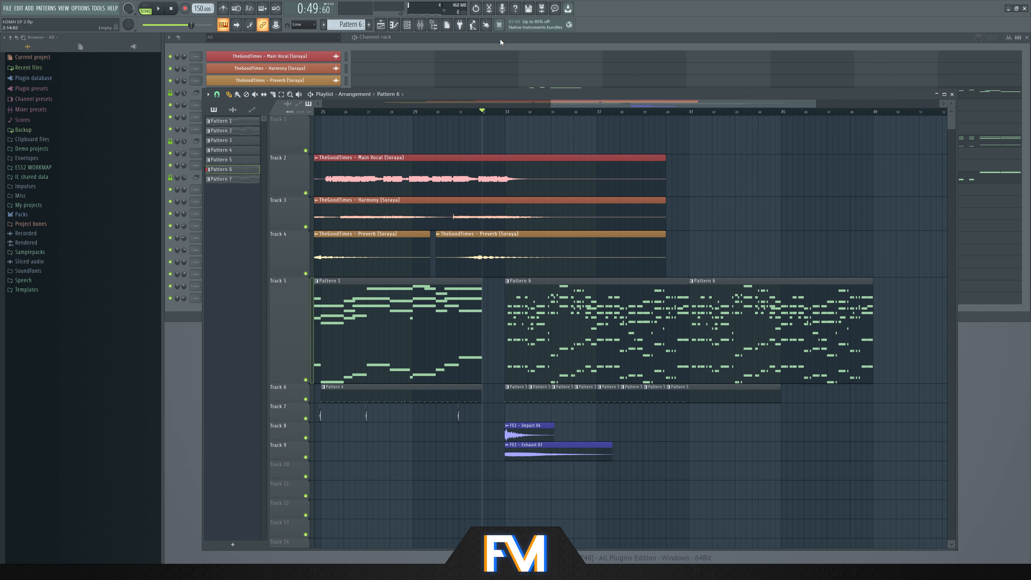
{"action": "key", "text": "F6"}
{"action": "scroll", "coordinate": [345, 25], "scroll_direction": "down", "scroll_amount": 2}
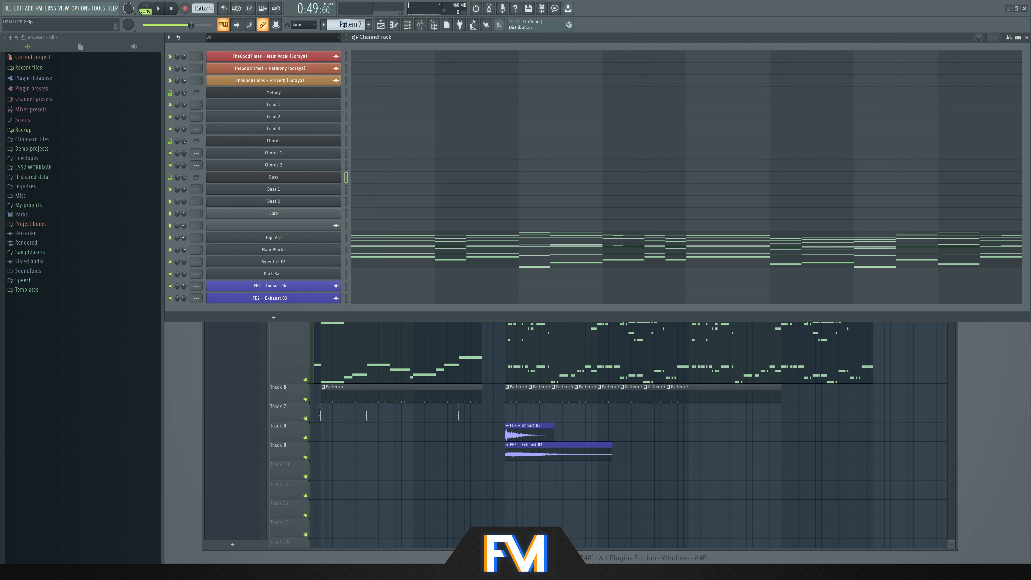
{"action": "key", "text": "ctrl+v"}
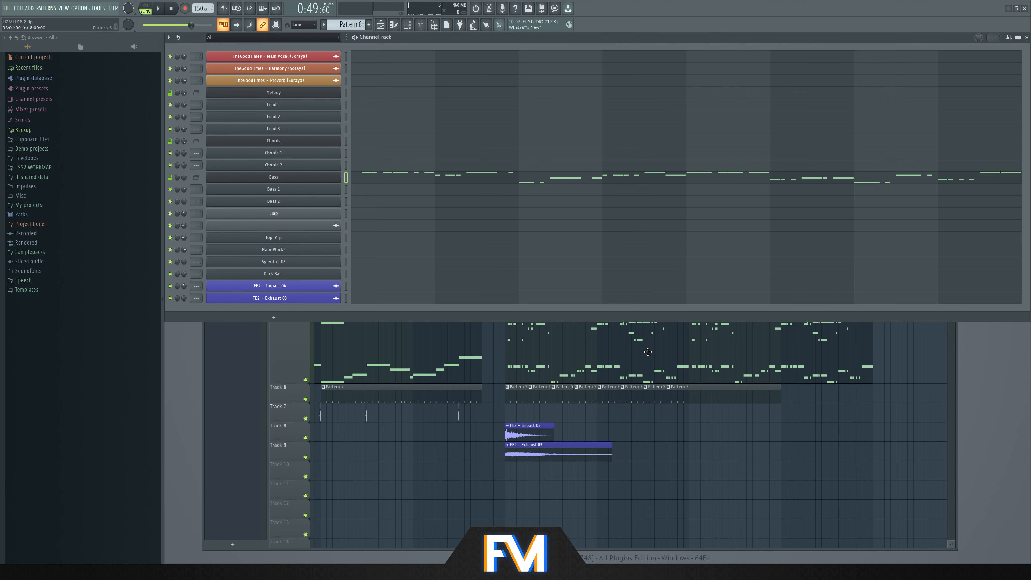
Move the Pattern 5 clips beneath Pattern 6 from Track 6 down to Track 7
{"action": "left_click", "coordinate": [648, 352]}
{"action": "left_click_drag", "start_coordinate": [806, 421], "coordinate": [513, 392]}
{"action": "key", "text": "shift+Down"}
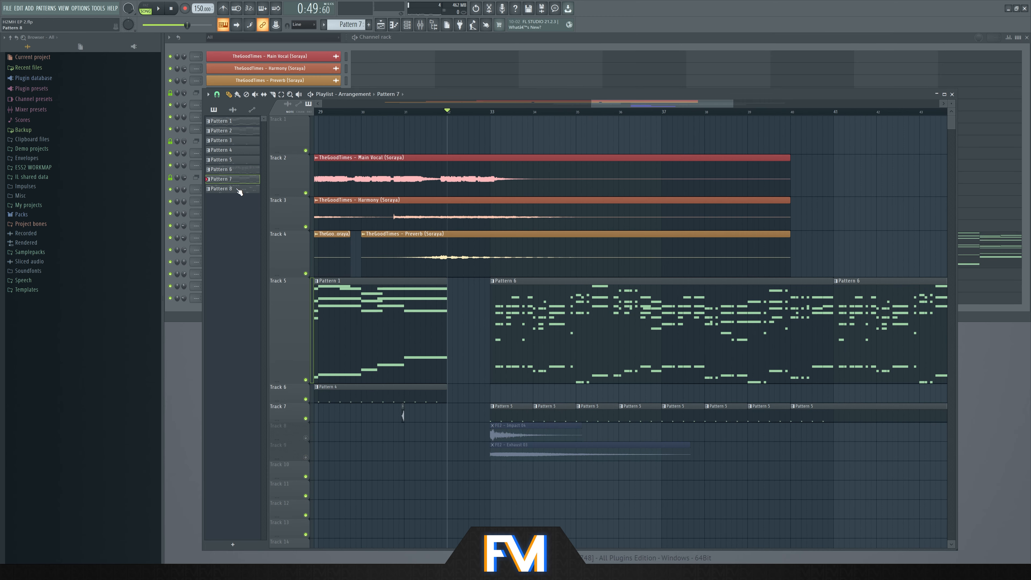
Place Pattern 8 on Track 6 at bar 33 and move it up one place in the pattern list
{"action": "left_click", "coordinate": [238, 190]}
{"action": "scroll", "coordinate": [501, 378], "scroll_direction": "up", "scroll_amount": 1}
{"action": "scroll", "coordinate": [500, 379], "scroll_direction": "up", "scroll_amount": 1}
{"action": "left_click", "coordinate": [463, 391]}
{"action": "right_click", "coordinate": [244, 191]}
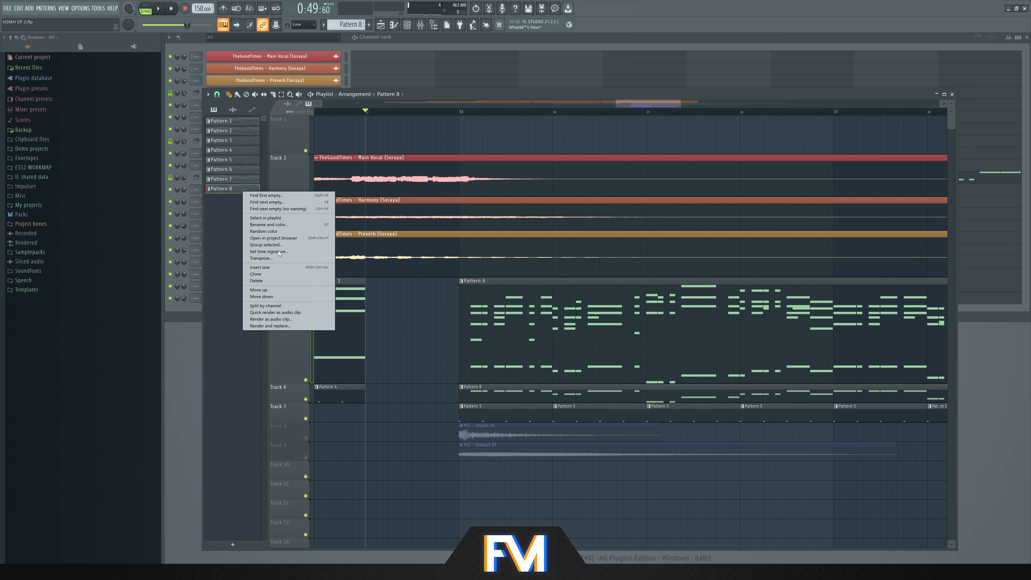
{"action": "left_click", "coordinate": [259, 289]}
Audition the Pattern 6 section with the separate bass pattern, including the transition into the second Pattern 6 clip
{"action": "key", "text": "space"}
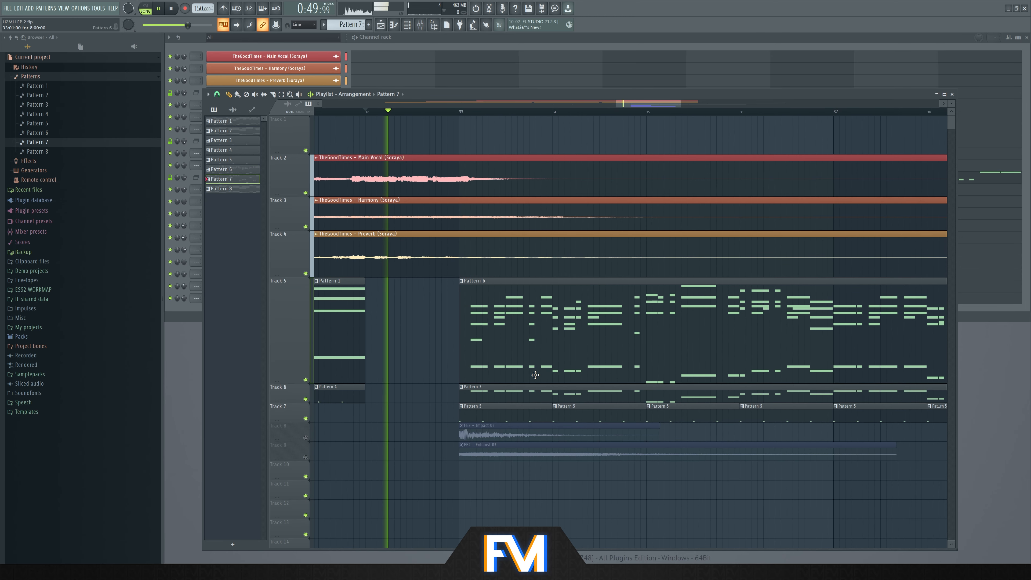
{"action": "scroll", "coordinate": [535, 375], "scroll_direction": "down", "scroll_amount": 3}
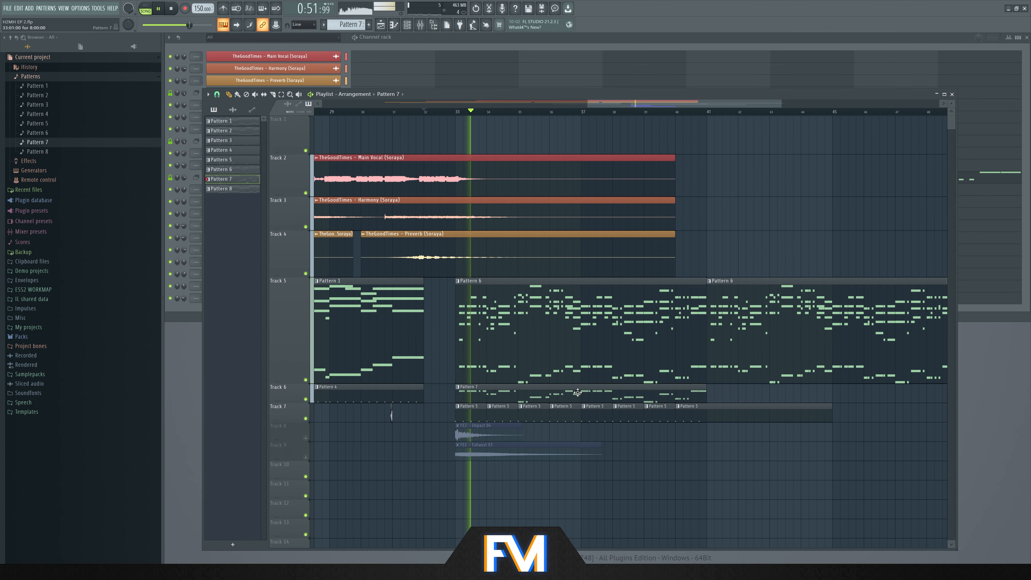
{"action": "left_click", "coordinate": [418, 40]}
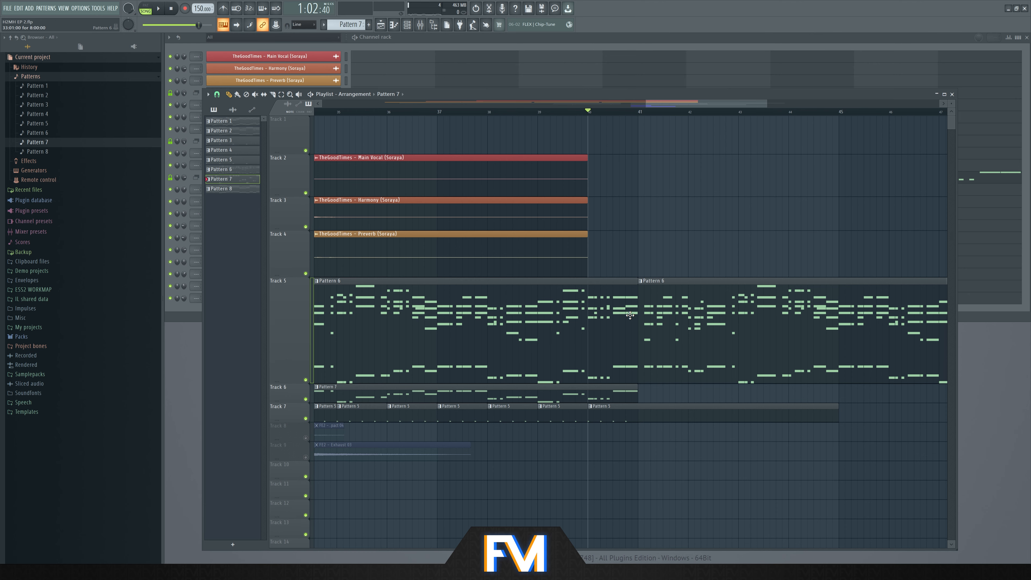
{"action": "scroll", "coordinate": [630, 316], "scroll_direction": "up", "scroll_amount": 2}
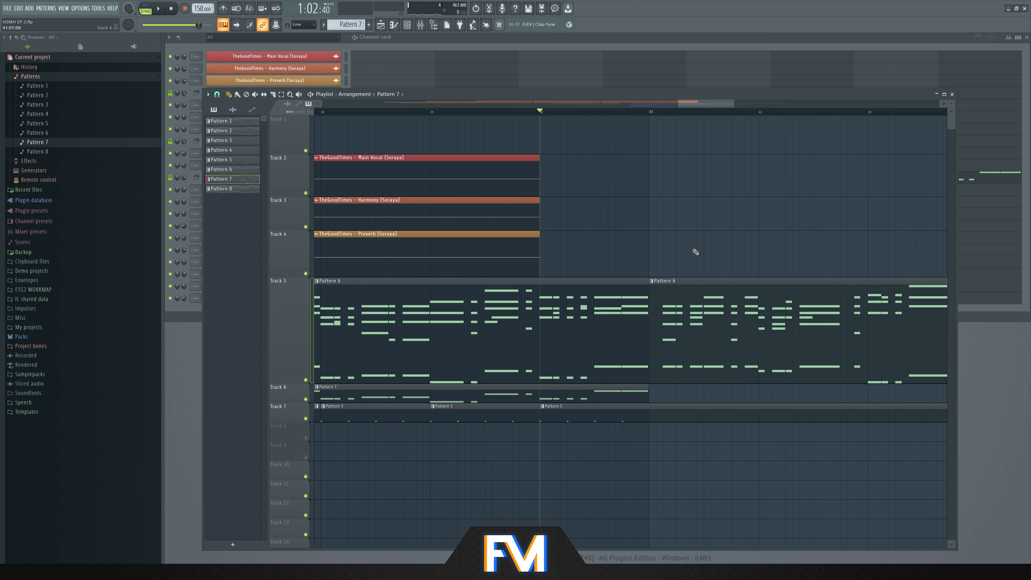
{"action": "key", "text": "space"}
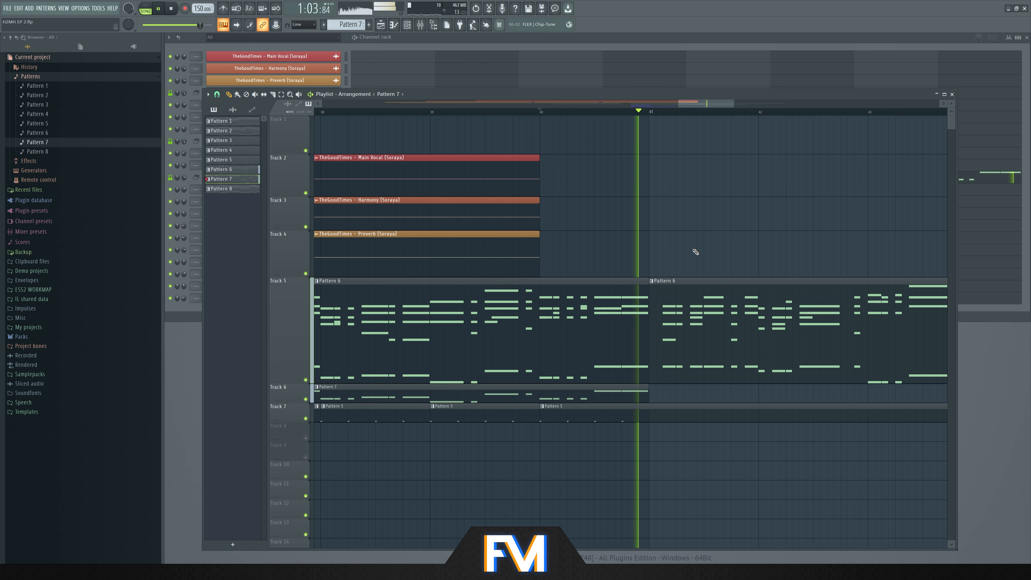
Slice the first Pattern 6 clip on Track 5 at bars 36 and 37
{"action": "key", "text": "space"}
{"action": "scroll", "coordinate": [702, 249], "scroll_direction": "down", "scroll_amount": 2}
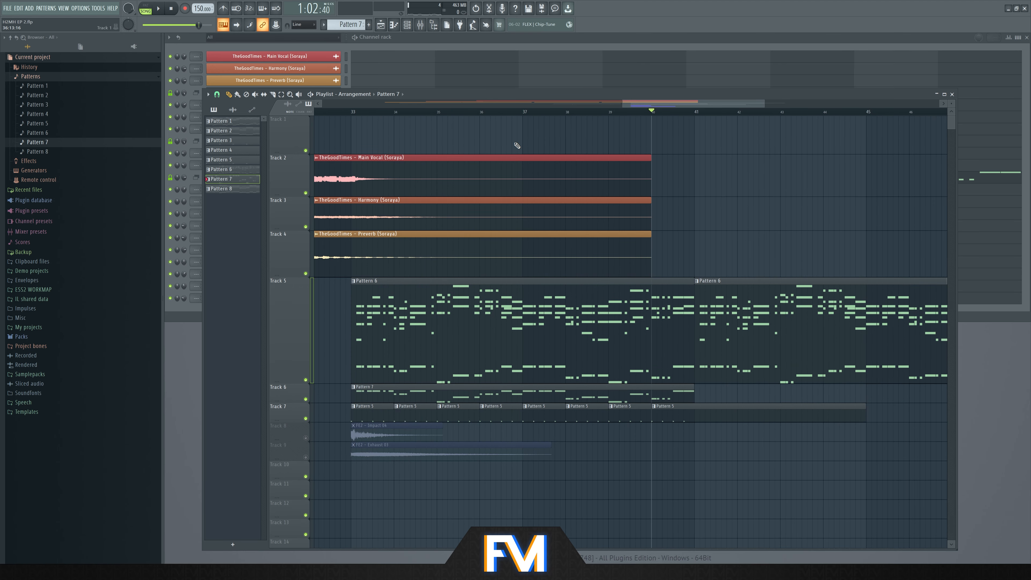
{"action": "scroll", "coordinate": [483, 115], "scroll_direction": "up", "scroll_amount": 2}
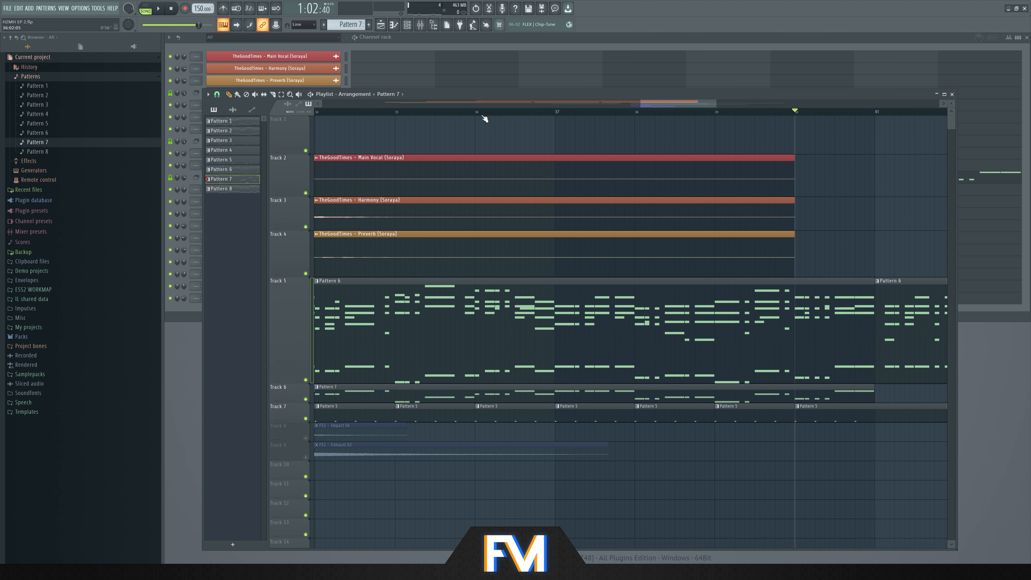
{"action": "left_click", "coordinate": [478, 113]}
{"action": "key", "text": "space"}
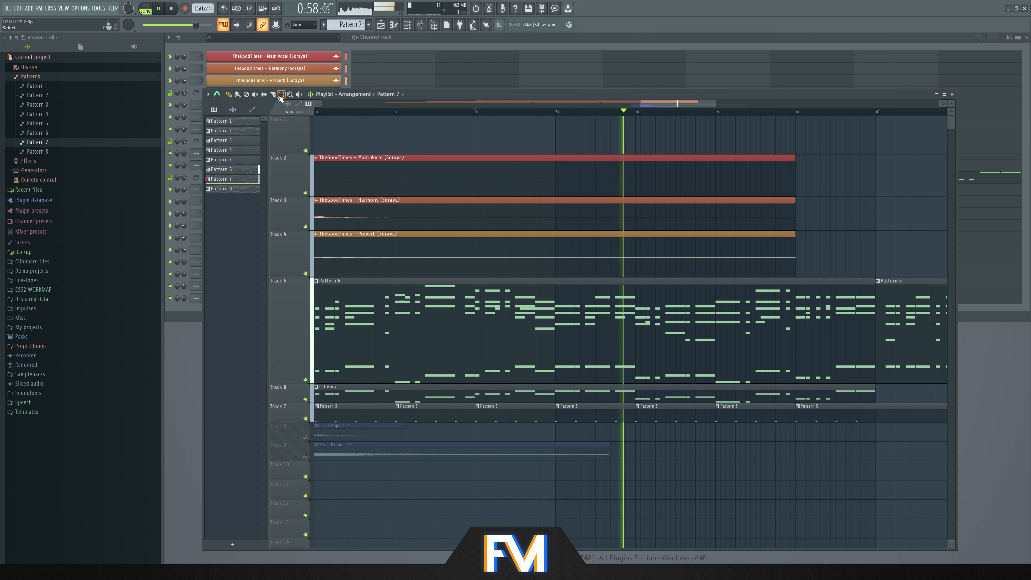
{"action": "key", "text": "space"}
{"action": "scroll", "coordinate": [490, 367], "scroll_direction": "up", "scroll_amount": 3}
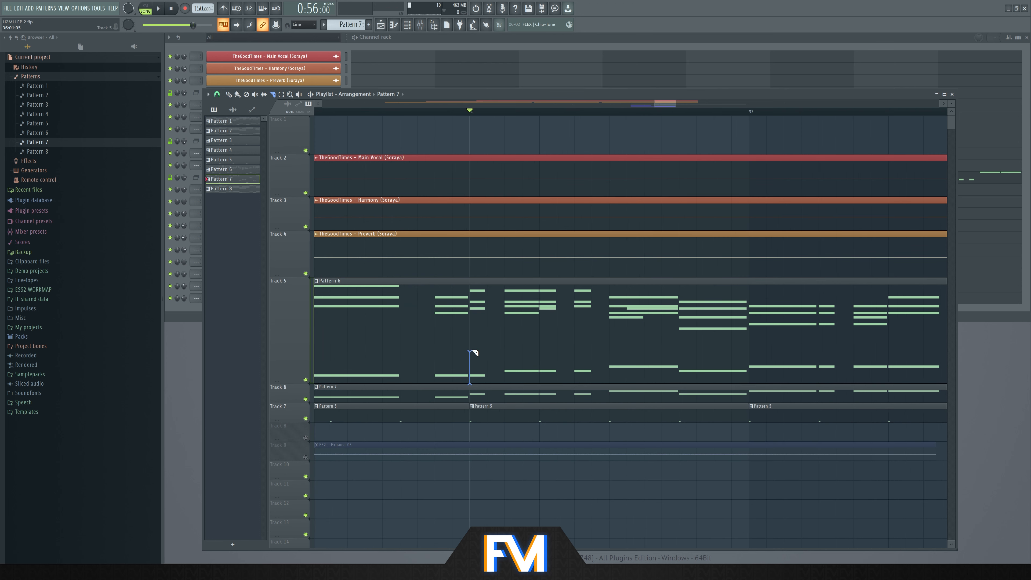
{"action": "scroll", "coordinate": [475, 287], "scroll_direction": "down", "scroll_amount": 3}
{"action": "key", "text": "space"}
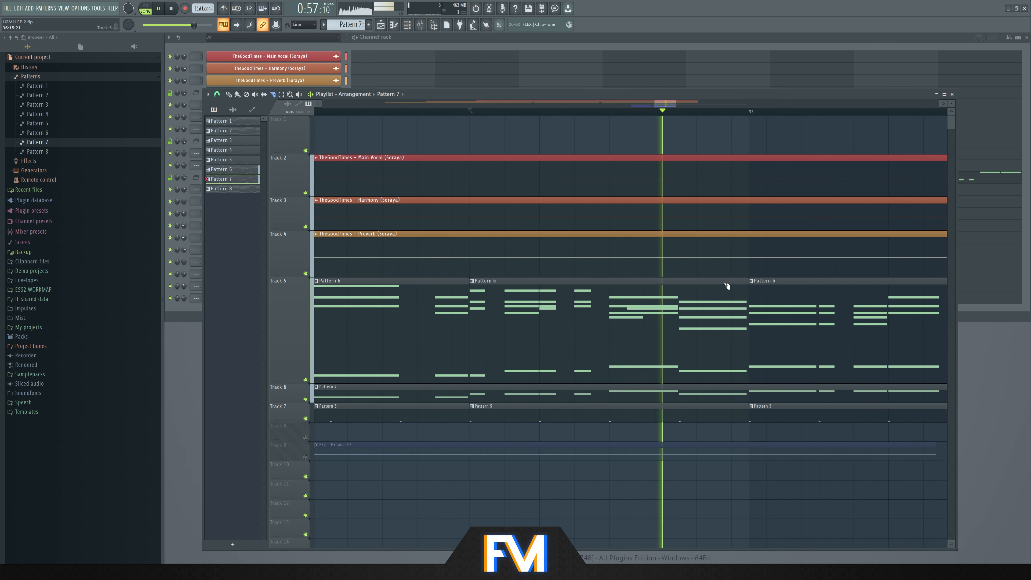
Place a copy of the one-bar Pattern 6 segment from bar 36 at bar 40 on Track 5
{"action": "scroll", "coordinate": [577, 287], "scroll_direction": "down", "scroll_amount": 2}
{"action": "left_click", "coordinate": [587, 290]}
{"action": "scroll", "coordinate": [690, 272], "scroll_direction": "up", "scroll_amount": 3}
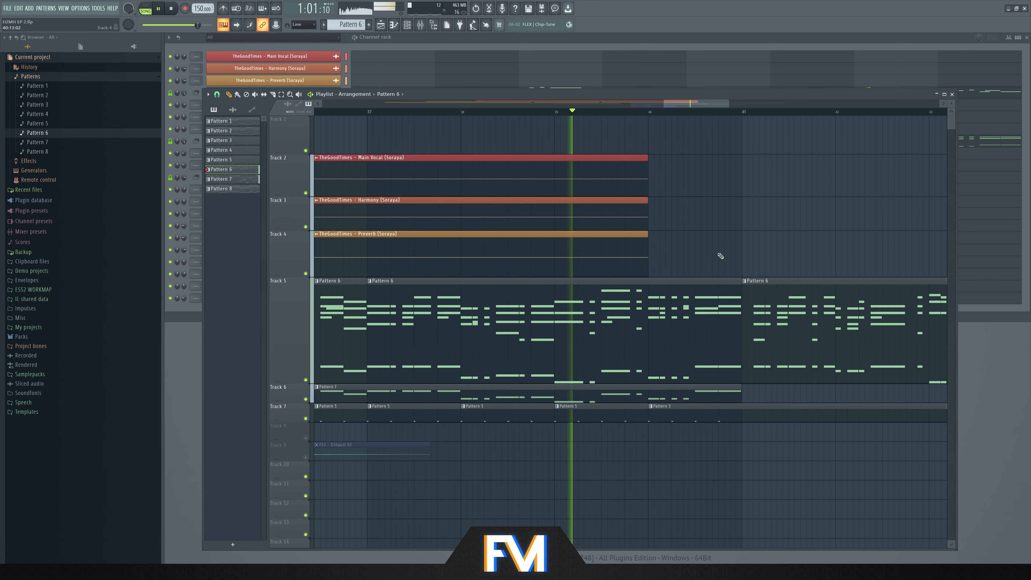
{"action": "left_click", "coordinate": [697, 252]}
{"action": "key", "text": "space"}
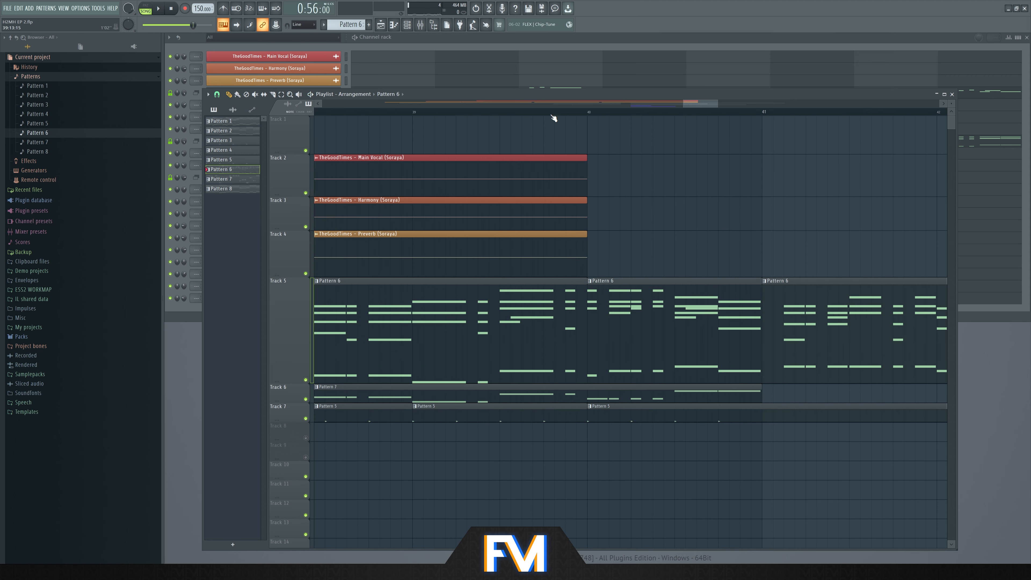
Audition the copied Pattern 6 segment at bar 40, starting shortly before it
{"action": "left_click", "coordinate": [555, 112]}
{"action": "key", "text": "space"}
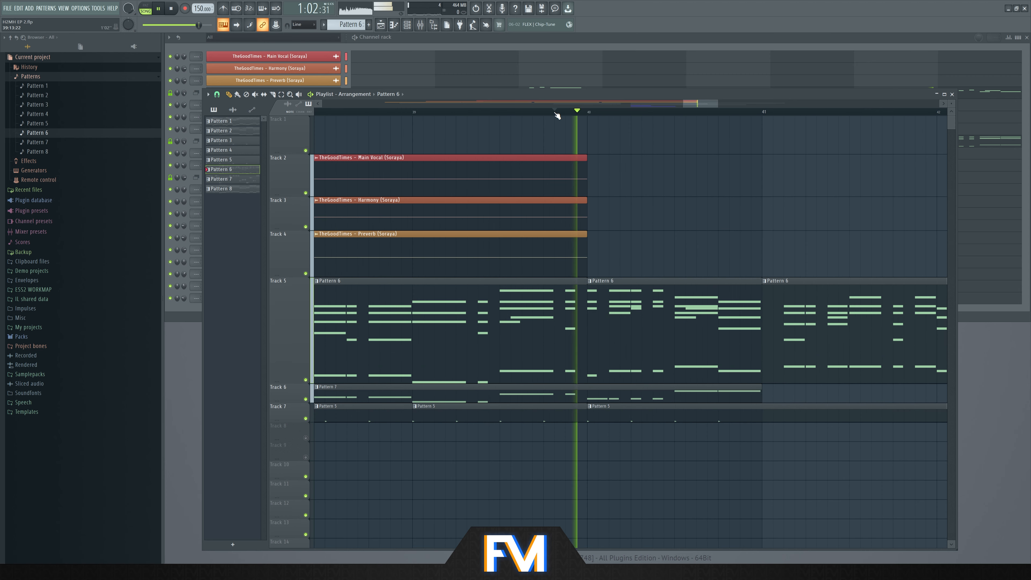
{"action": "scroll", "coordinate": [570, 149], "scroll_direction": "down", "scroll_amount": 2}
{"action": "key", "text": "space"}
{"action": "key", "text": "space"}
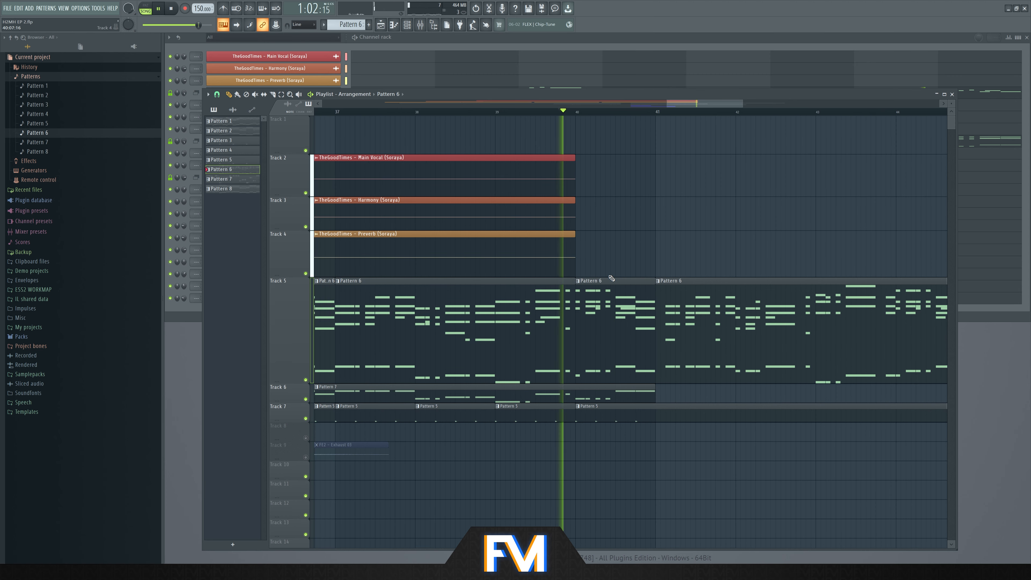
Trim the start of the copied Pattern 6 segment so it begins halfway through bar 40, and listen to the change
{"action": "scroll", "coordinate": [612, 274], "scroll_direction": "up", "scroll_amount": 1}
{"action": "scroll", "coordinate": [612, 275], "scroll_direction": "up", "scroll_amount": 1}
{"action": "key", "text": "space"}
{"action": "key", "text": "space"}
{"action": "key", "text": "space"}
{"action": "left_click_drag", "start_coordinate": [550, 314], "coordinate": [618, 317]}
{"action": "key", "text": "space"}
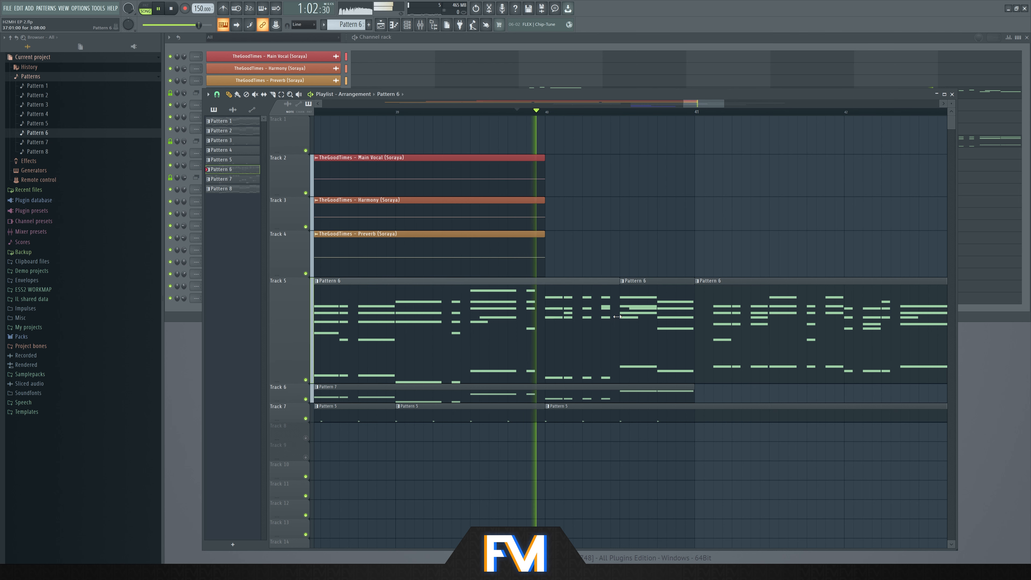
{"action": "key", "text": "space"}
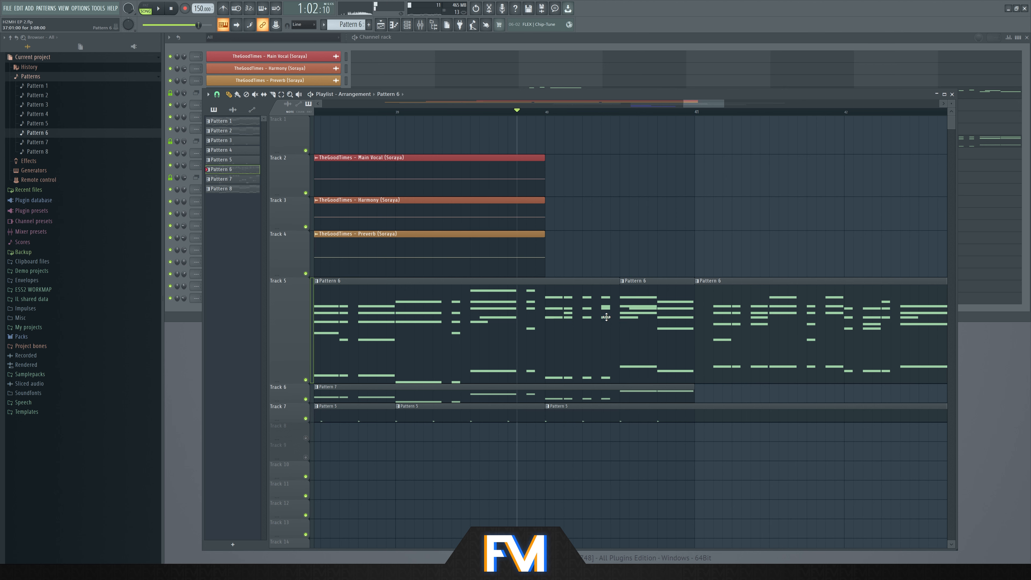
Shorten the Pattern 7 bass clip on Track 6 to end one beat before bar 41, and listen to the transition
{"action": "key", "text": "space"}
{"action": "key", "text": "space"}
{"action": "key", "text": "space"}
{"action": "left_click_drag", "start_coordinate": [692, 392], "coordinate": [628, 391]}
{"action": "key", "text": "space"}
{"action": "key", "text": "space"}
{"action": "scroll", "coordinate": [732, 220], "scroll_direction": "down", "scroll_amount": 3}
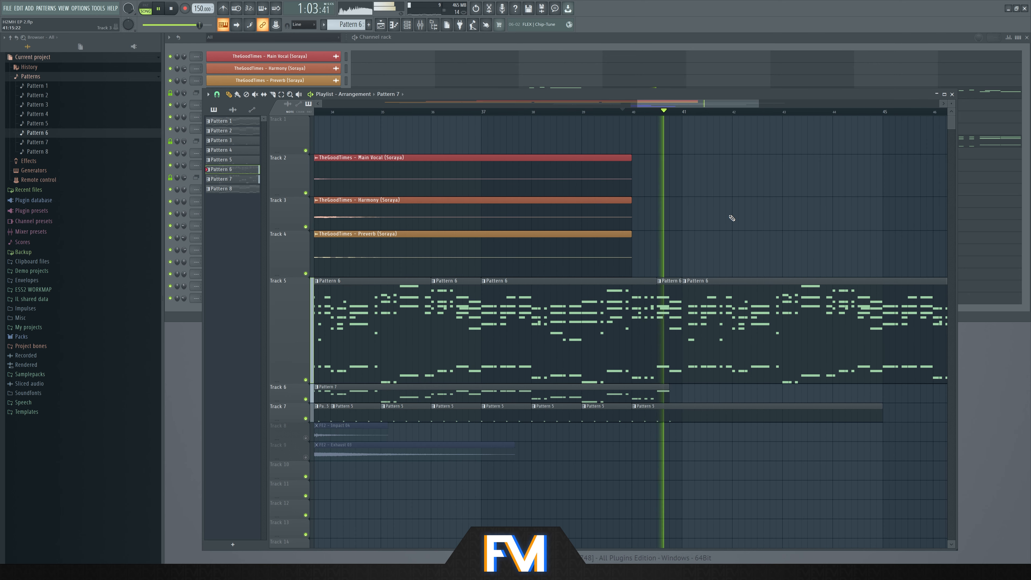
{"action": "key", "text": "space"}
Trim half a beat off the start of the Pattern 6 clip at bar 41 on Track 5 and play it back
{"action": "scroll", "coordinate": [726, 224], "scroll_direction": "up", "scroll_amount": 2}
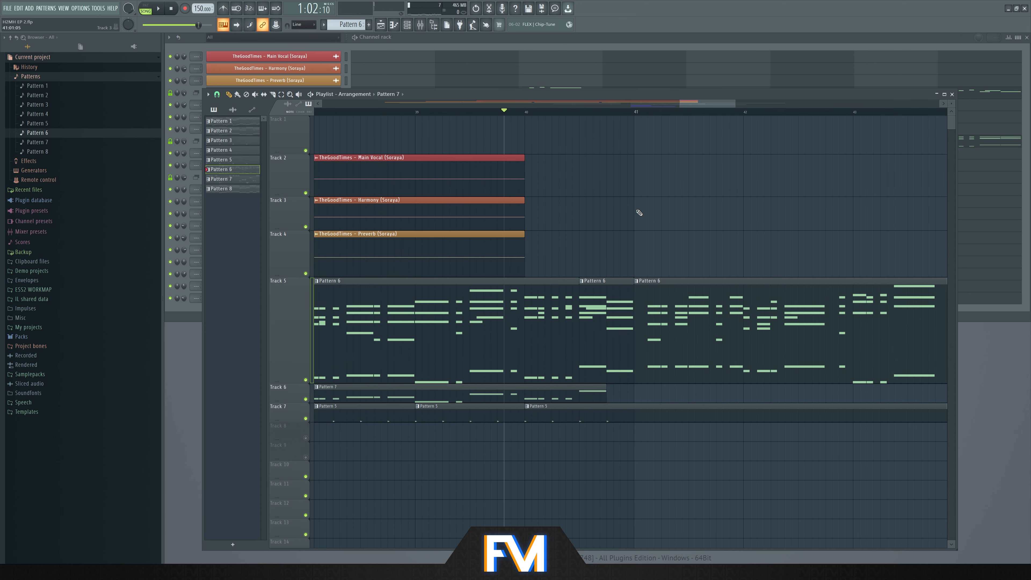
{"action": "left_click", "coordinate": [636, 113]}
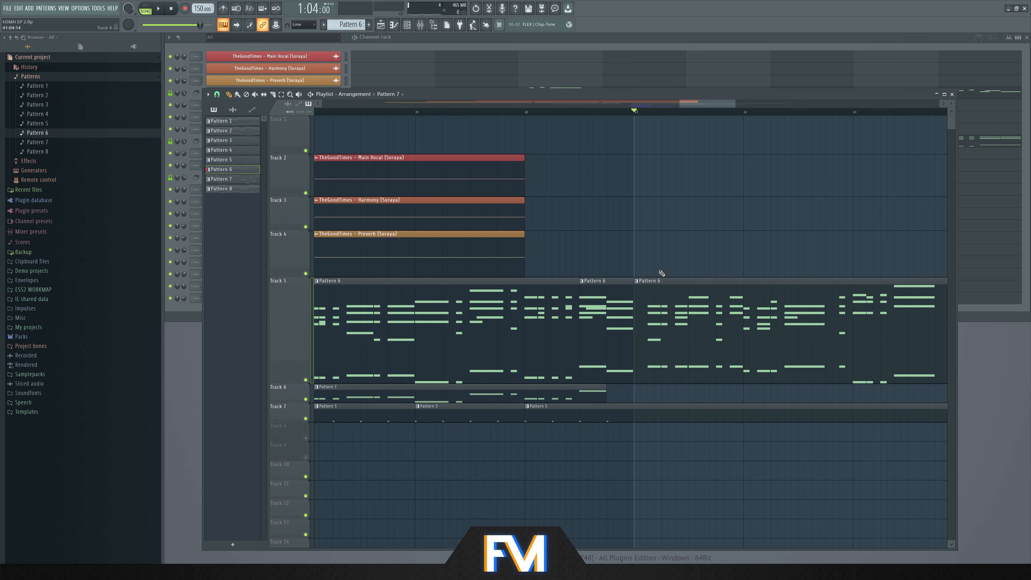
{"action": "left_click_drag", "start_coordinate": [635, 289], "coordinate": [650, 292]}
{"action": "key", "text": "space"}
{"action": "scroll", "coordinate": [740, 231], "scroll_direction": "down", "scroll_amount": 3}
{"action": "key", "text": "space"}
Slice the Pattern 6 clip on Track 5 one beat after bar 37 to separate its opening beat
{"action": "scroll", "coordinate": [554, 218], "scroll_direction": "up", "scroll_amount": 2}
{"action": "left_click", "coordinate": [465, 111]}
{"action": "key", "text": "space"}
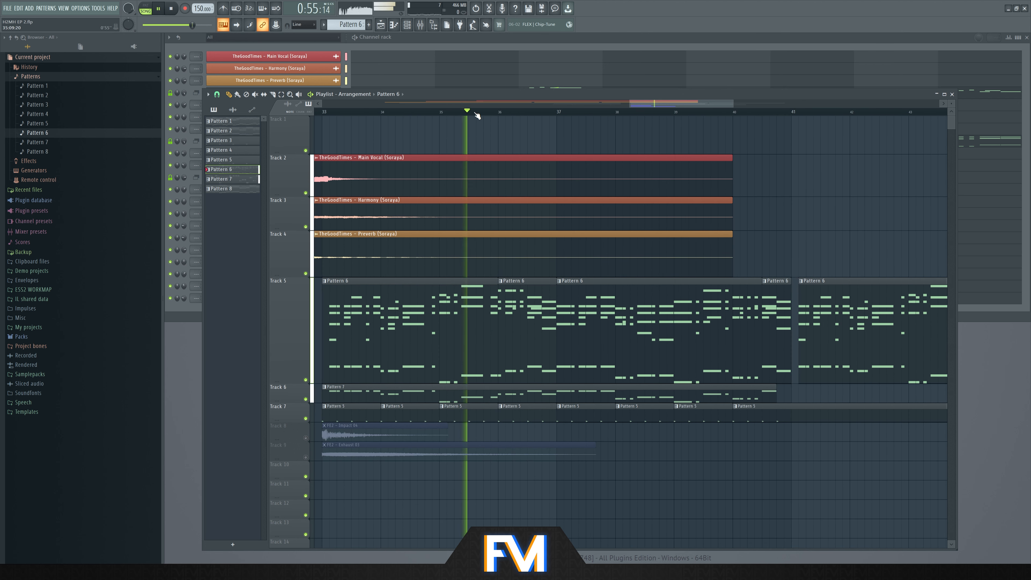
{"action": "scroll", "coordinate": [553, 295], "scroll_direction": "up", "scroll_amount": 3}
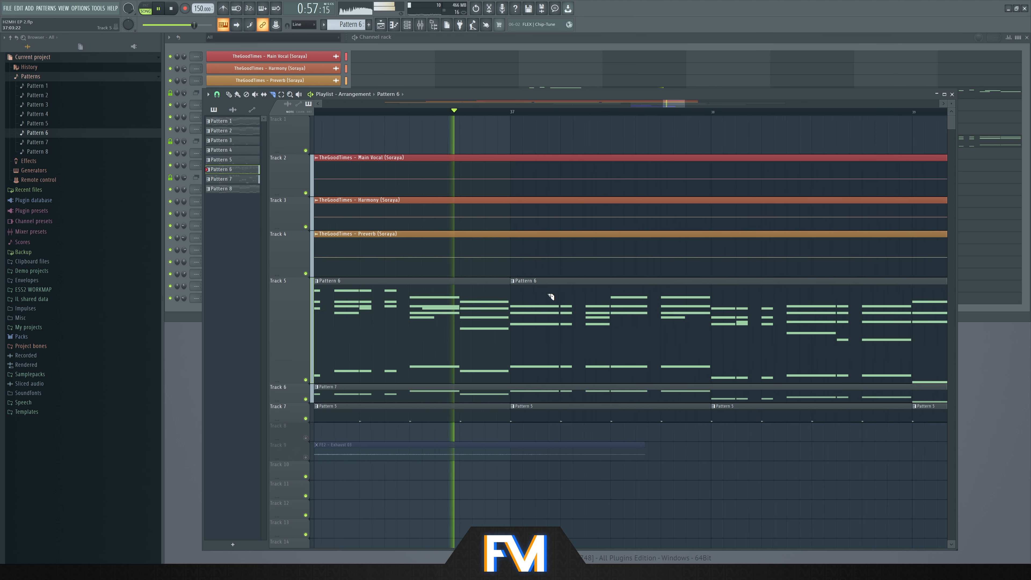
{"action": "left_click_drag", "start_coordinate": [571, 378], "coordinate": [570, 275]}
{"action": "key", "text": "space"}
{"action": "left_click", "coordinate": [229, 94]}
Copy the short Pattern 6 slice from bar 37 into the gap at bar 41 on Track 5
{"action": "scroll", "coordinate": [706, 134], "scroll_direction": "down", "scroll_amount": 3}
{"action": "left_click", "coordinate": [684, 113]}
{"action": "key", "text": "space"}
{"action": "scroll", "coordinate": [689, 262], "scroll_direction": "up", "scroll_amount": 3}
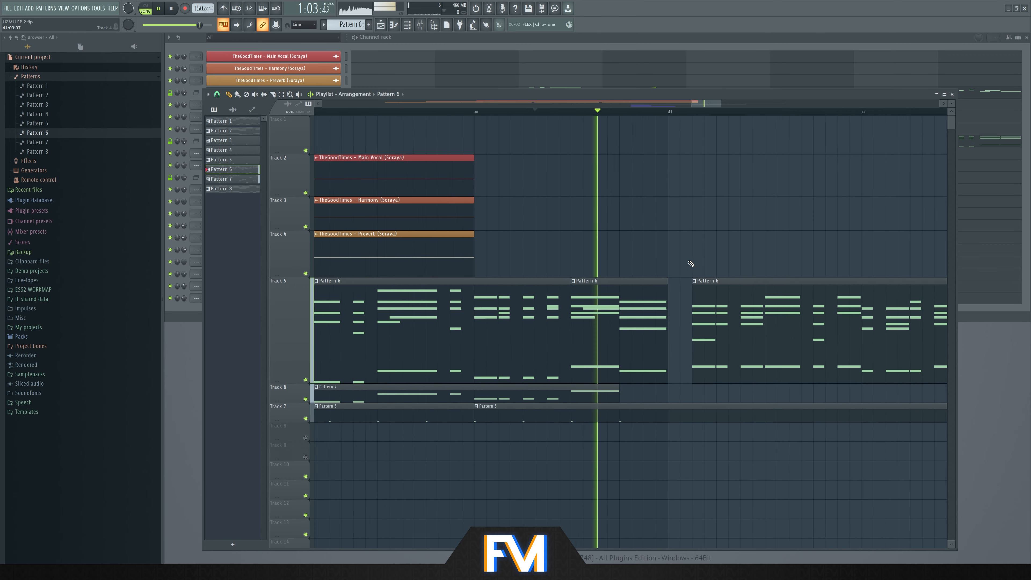
{"action": "key", "text": "space"}
{"action": "left_click", "coordinate": [650, 267]}
{"action": "key", "text": "space"}
{"action": "left_click_drag", "start_coordinate": [760, 260], "coordinate": [677, 320]}
{"action": "key", "text": "space"}
Shorten the last Pattern 5 clip on Track 7 to one bar and move all eight Pattern 5 clips to start at bar 41
{"action": "scroll", "coordinate": [788, 241], "scroll_direction": "down", "scroll_amount": 4}
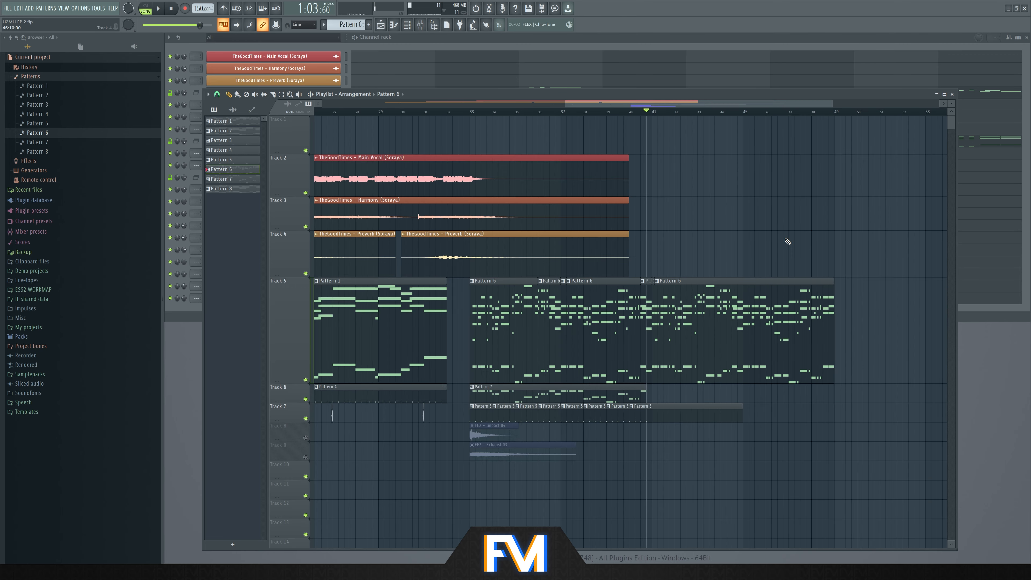
{"action": "scroll", "coordinate": [826, 406], "scroll_direction": "up", "scroll_amount": 4}
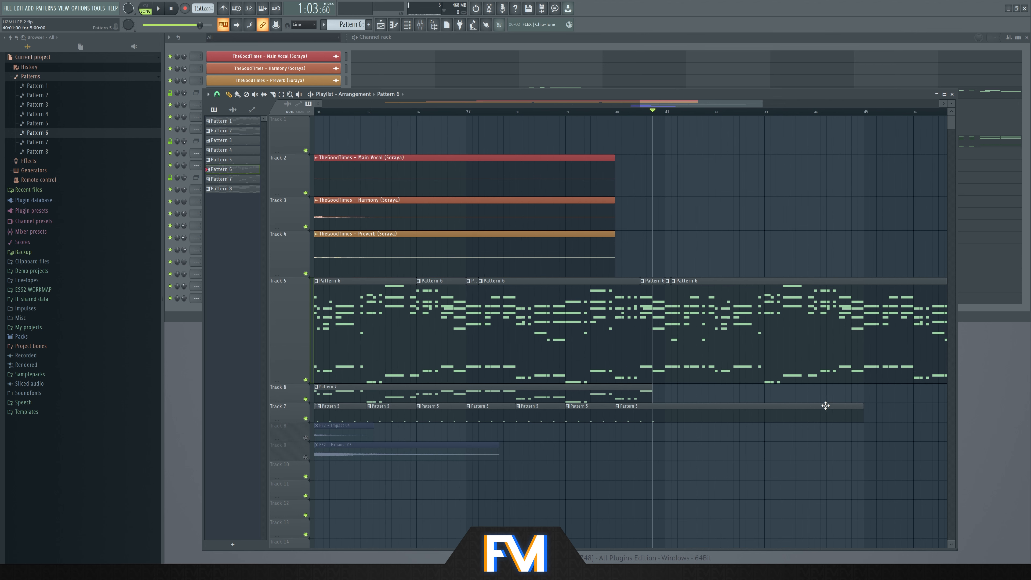
{"action": "left_click_drag", "start_coordinate": [862, 415], "coordinate": [688, 416]}
{"action": "scroll", "coordinate": [678, 426], "scroll_direction": "down", "scroll_amount": 5}
{"action": "scroll", "coordinate": [699, 415], "scroll_direction": "up", "scroll_amount": 4}
Audition the second half of the section with the Pattern 5 clips starting at bar 41
{"action": "key", "text": "space"}
{"action": "scroll", "coordinate": [674, 438], "scroll_direction": "down", "scroll_amount": 4}
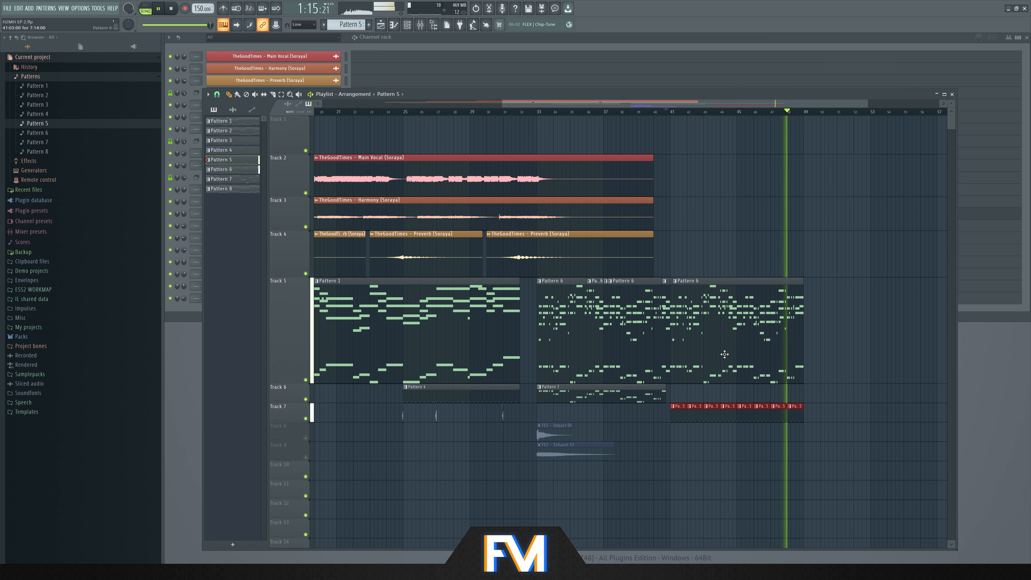
{"action": "key", "text": "space"}
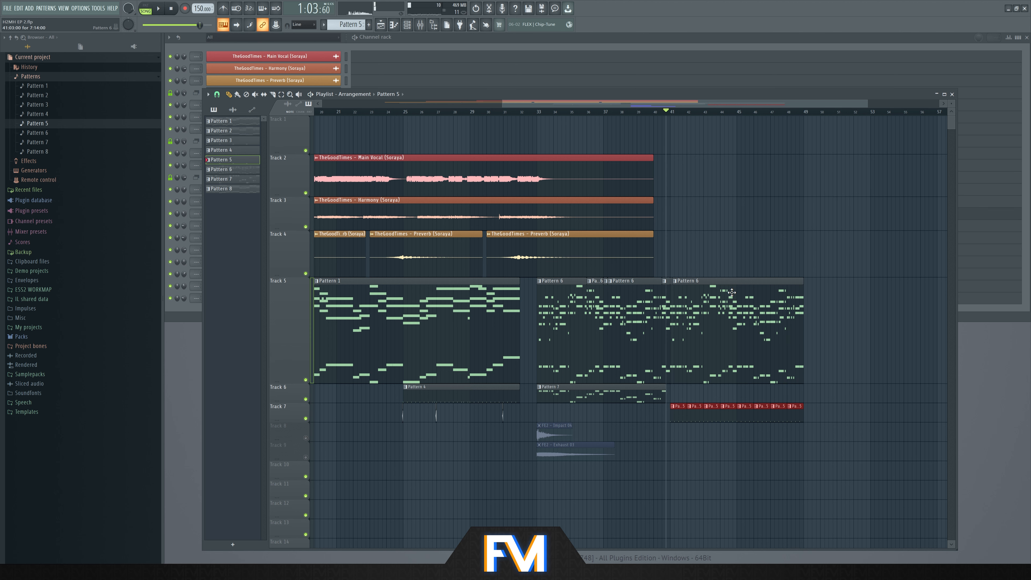
Merge all Pattern 6 segments on Track 5 from bar 33 to bar 49 into one single pattern clip
{"action": "scroll", "coordinate": [706, 361], "scroll_direction": "up", "scroll_amount": 3}
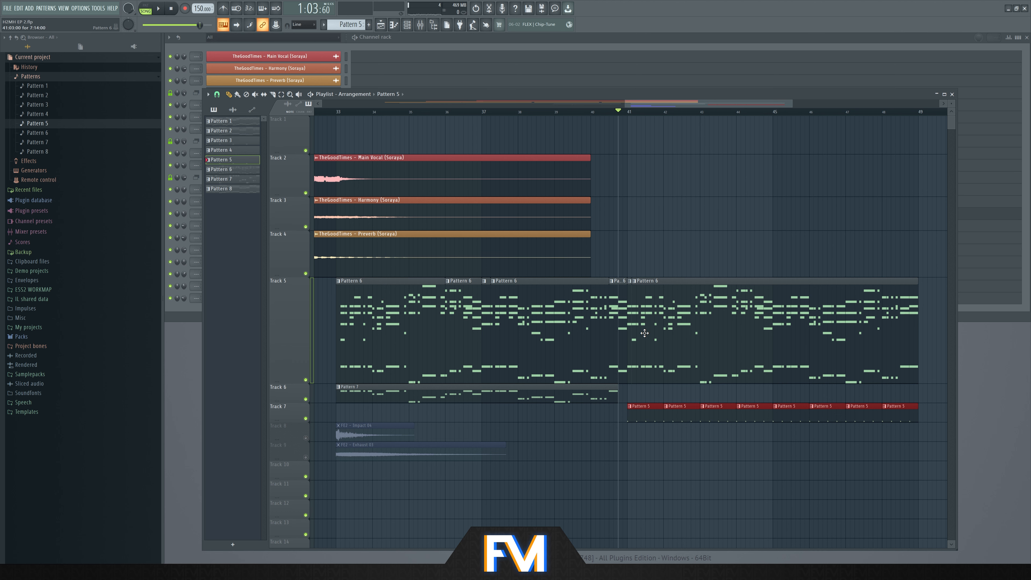
{"action": "scroll", "coordinate": [650, 327], "scroll_direction": "down", "scroll_amount": 2}
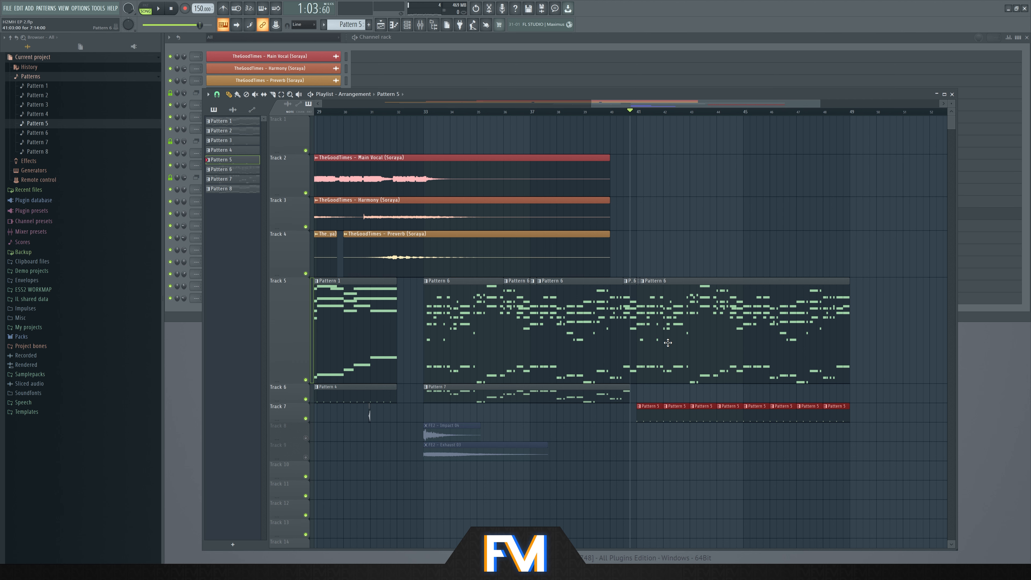
{"action": "scroll", "coordinate": [669, 343], "scroll_direction": "up", "scroll_amount": 2}
{"action": "scroll", "coordinate": [693, 321], "scroll_direction": "down", "scroll_amount": 2}
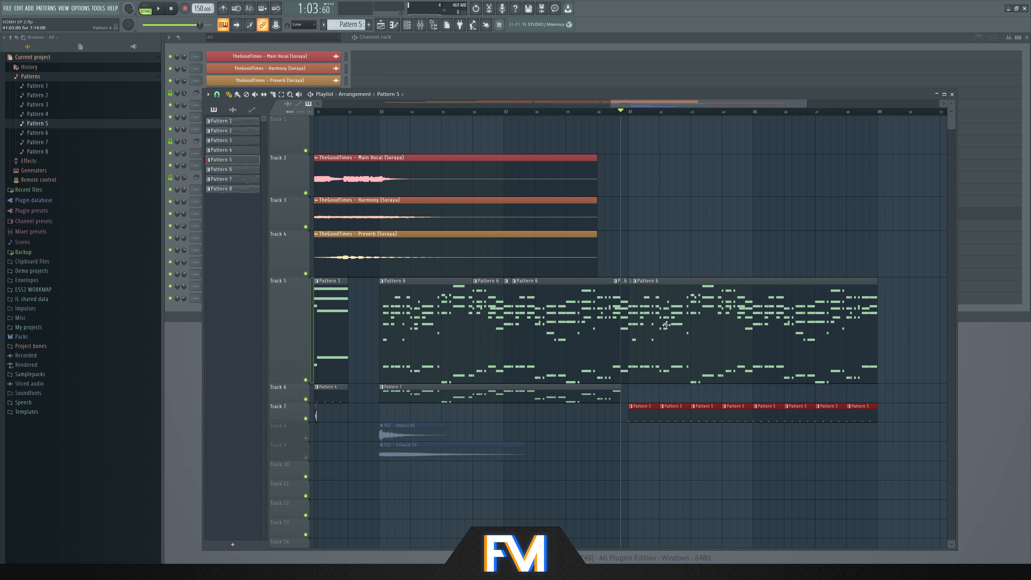
{"action": "left_click_drag", "start_coordinate": [904, 319], "coordinate": [389, 321]}
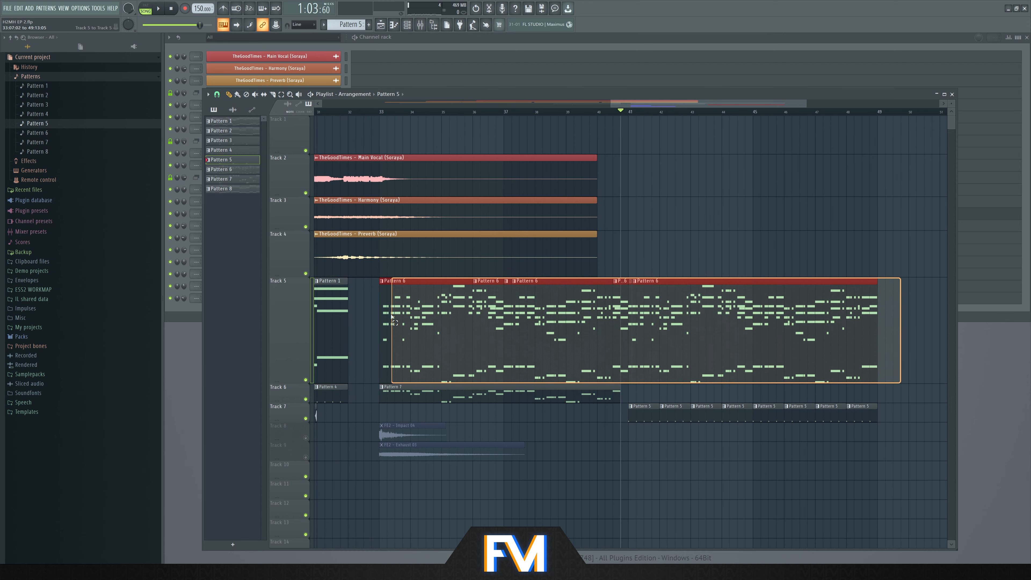
{"action": "key", "text": "ctrl+g"}
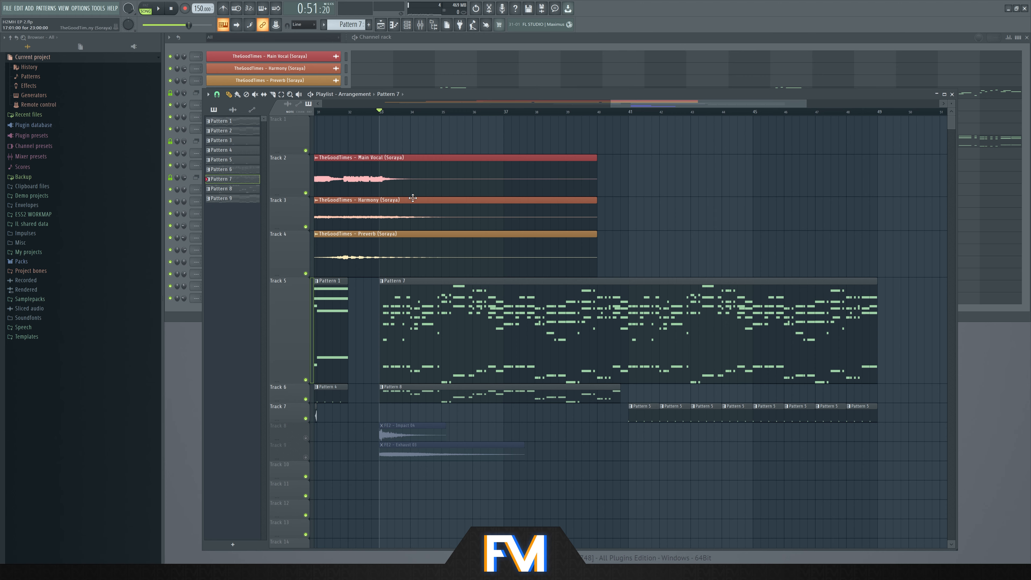
Audition the merged Pattern 7 clip from bar 32 through the transition at bar 41
{"action": "scroll", "coordinate": [413, 198], "scroll_direction": "up", "scroll_amount": 1, "text": "ctrl"}
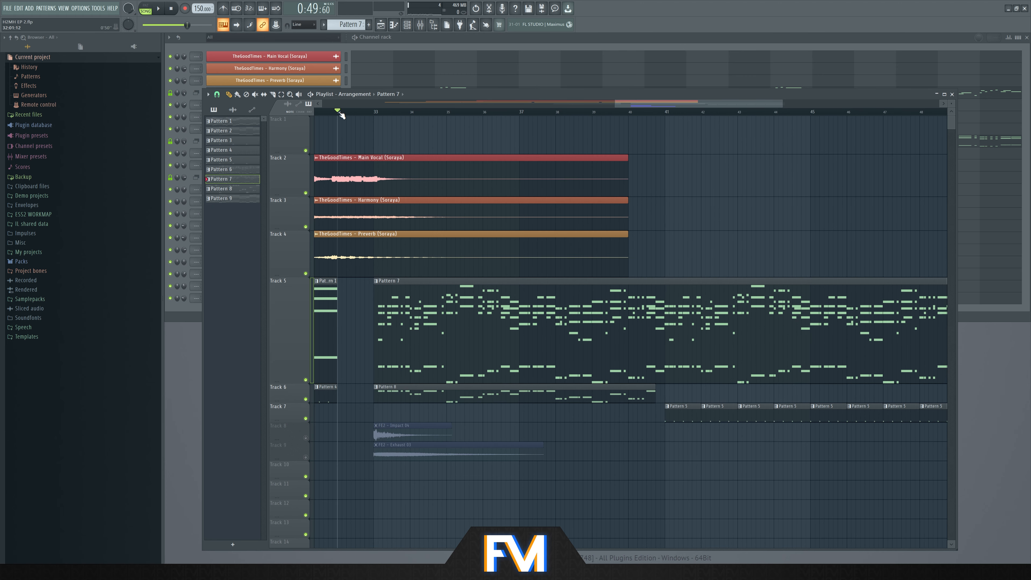
{"action": "key", "text": "space"}
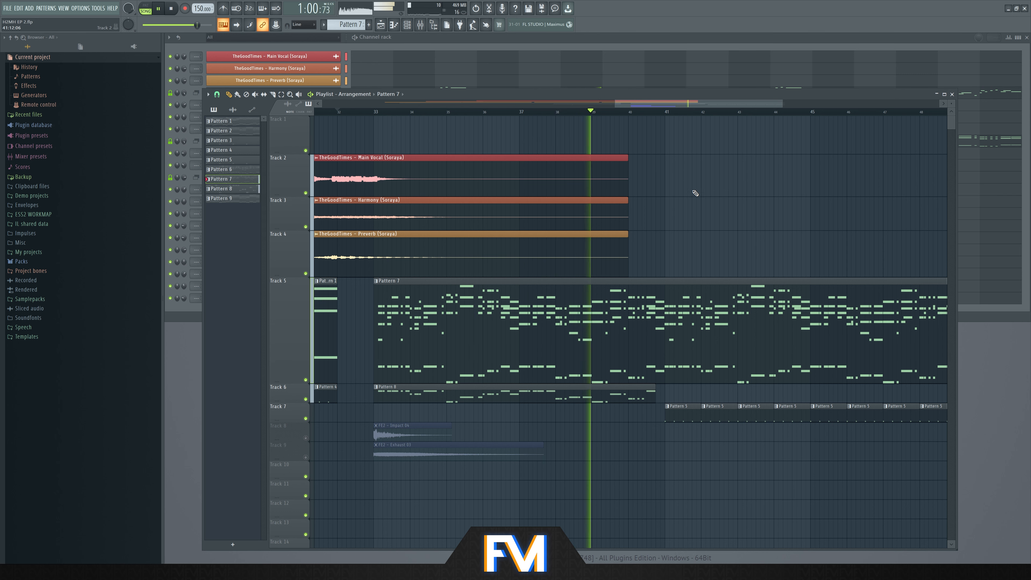
{"action": "scroll", "coordinate": [755, 193], "scroll_direction": "down", "scroll_amount": 3}
{"action": "scroll", "coordinate": [760, 191], "scroll_direction": "up", "scroll_amount": 3}
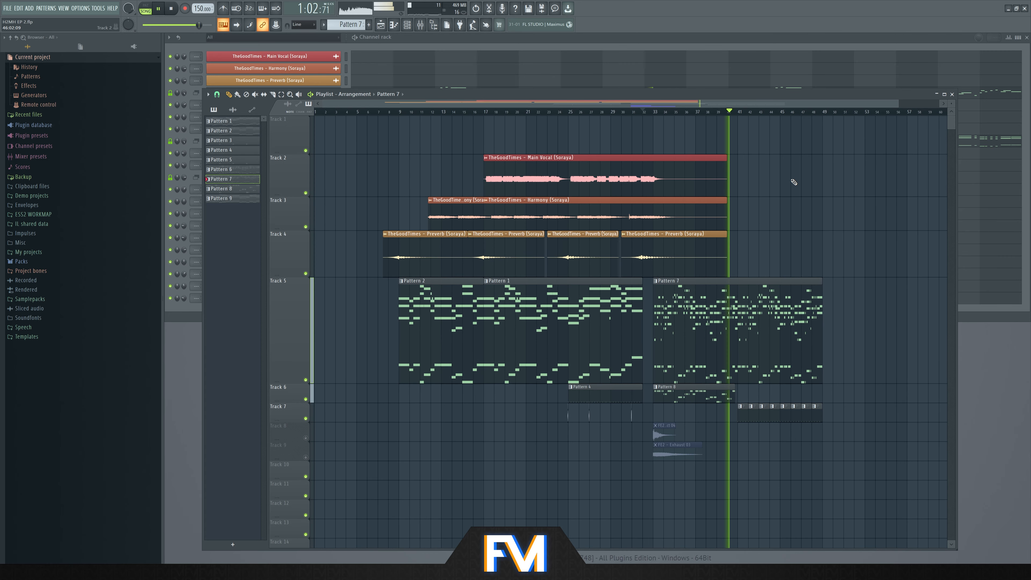
{"action": "scroll", "coordinate": [780, 184], "scroll_direction": "up", "scroll_amount": 4}
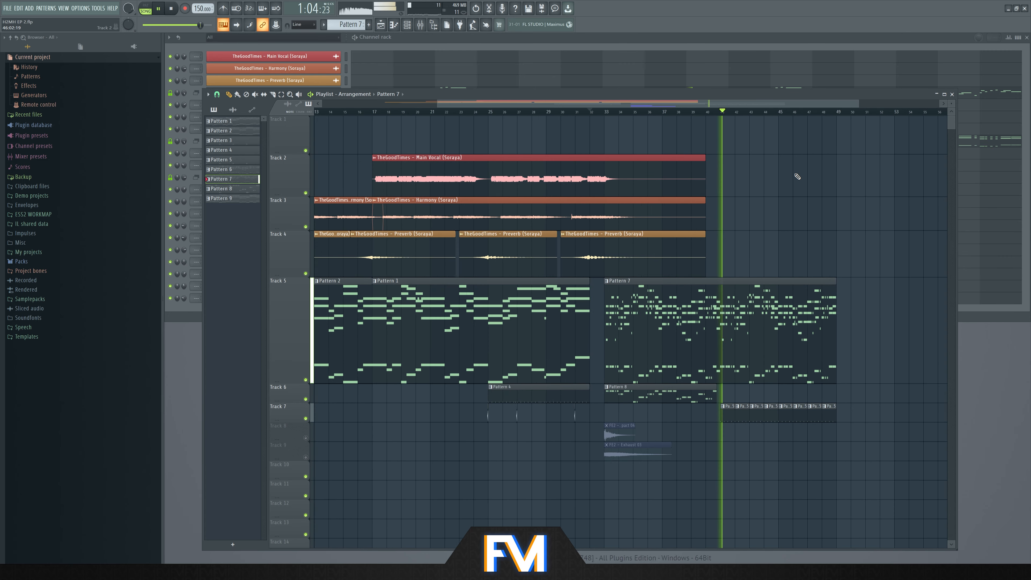
{"action": "key", "text": "space"}
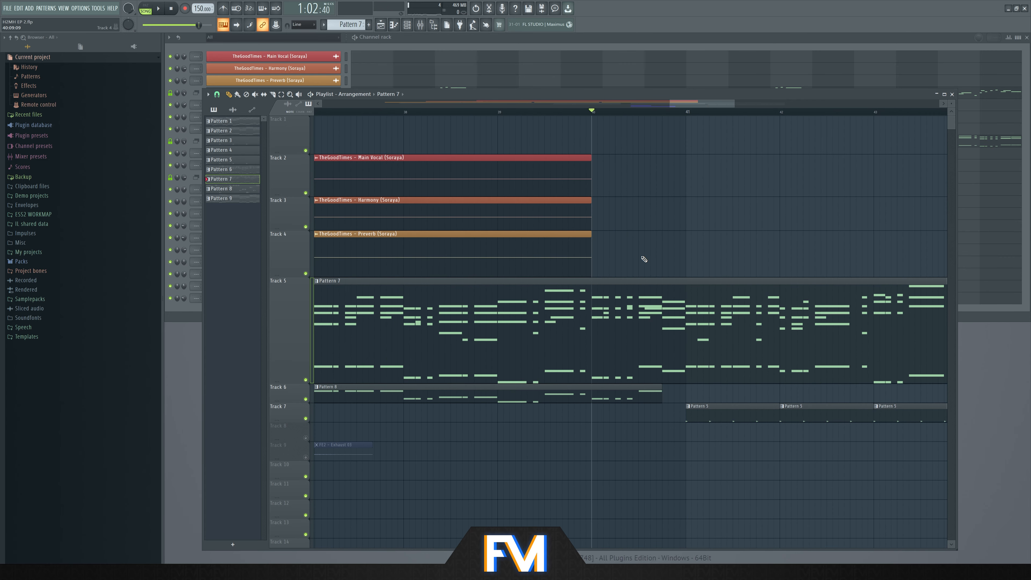
Open the Melody channel's notes of Pattern 7 in the piano roll and audition the passage leading into bar 9
{"action": "left_click", "coordinate": [442, 53]}
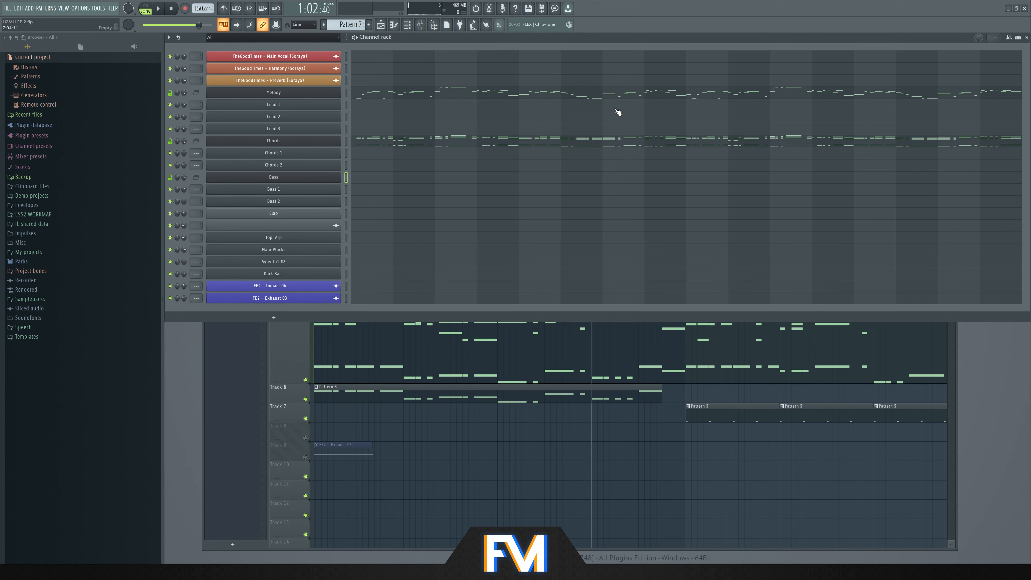
{"action": "key", "text": "space"}
{"action": "key", "text": "space"}
{"action": "left_click", "coordinate": [672, 93]}
{"action": "scroll", "coordinate": [433, 88], "scroll_direction": "down", "scroll_amount": 5}
{"action": "scroll", "coordinate": [584, 156], "scroll_direction": "up", "scroll_amount": 2}
{"action": "key", "text": "space"}
{"action": "key", "text": "space"}
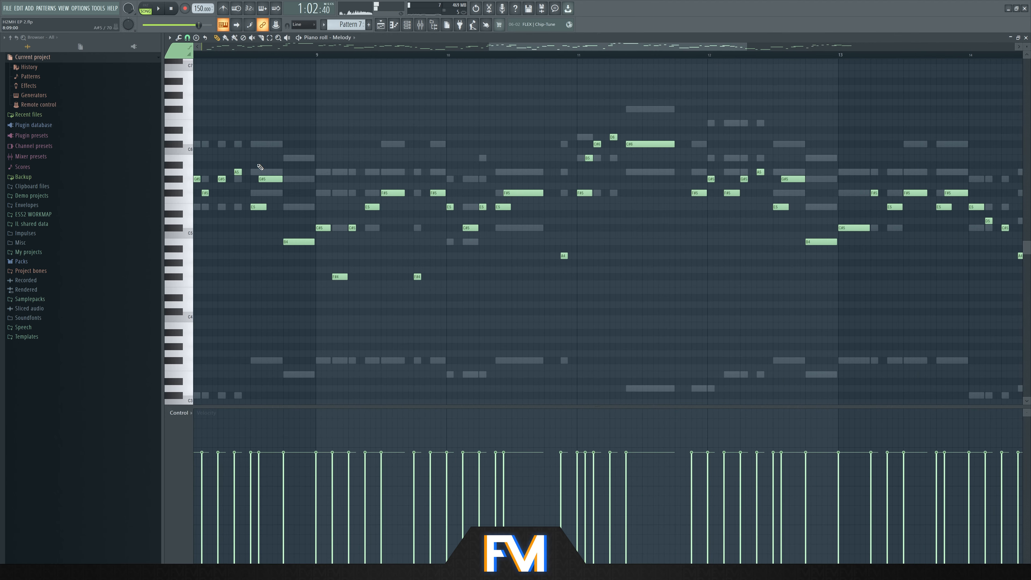
{"action": "scroll", "coordinate": [315, 169], "scroll_direction": "up", "scroll_amount": 3}
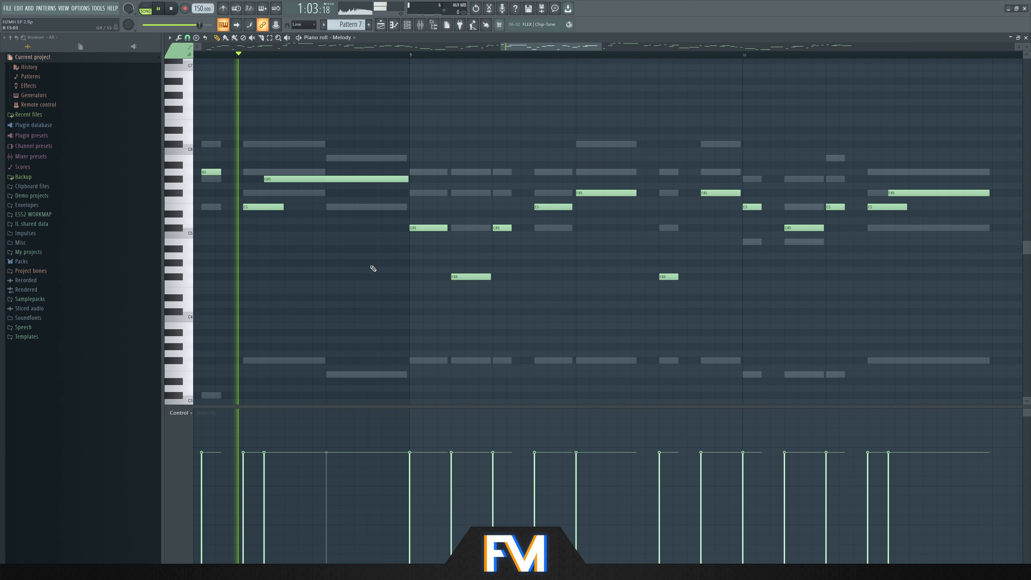
{"action": "key", "text": "space"}
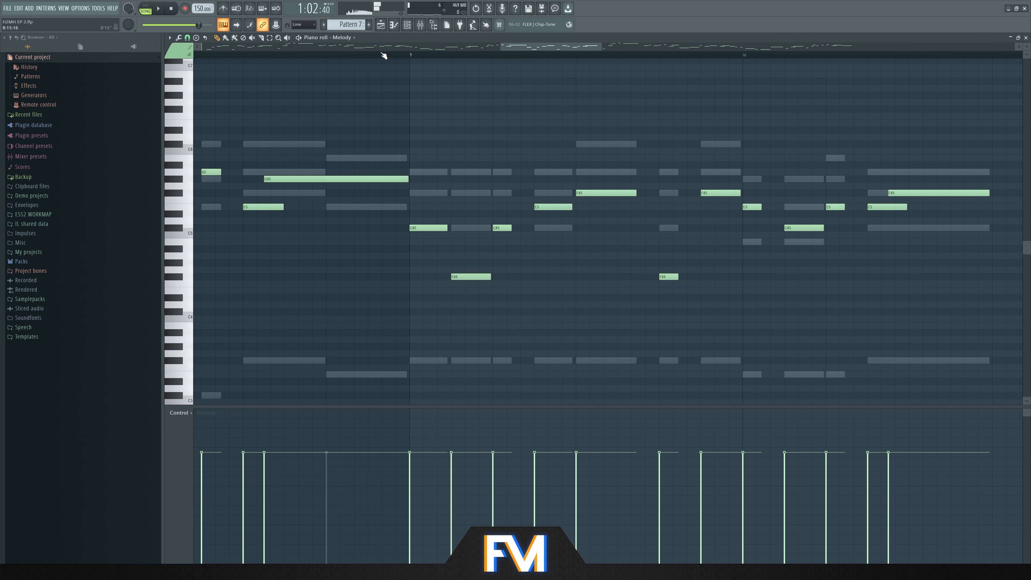
Audition the arrangement from bar 40 through the transition into bar 41
{"action": "key", "text": "space"}
{"action": "scroll", "coordinate": [425, 220], "scroll_direction": "down", "scroll_amount": 3}
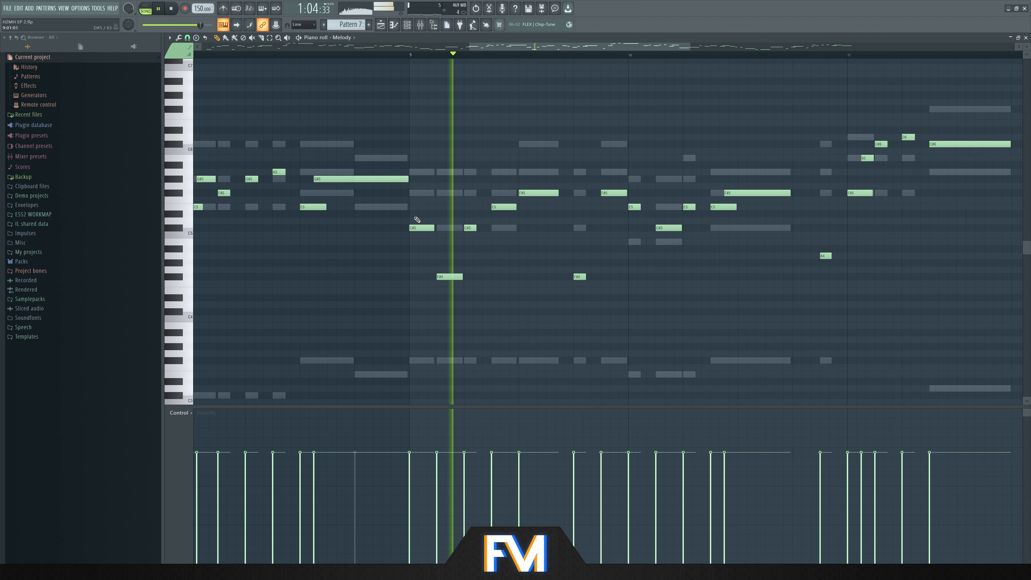
{"action": "left_click", "coordinate": [1026, 38]}
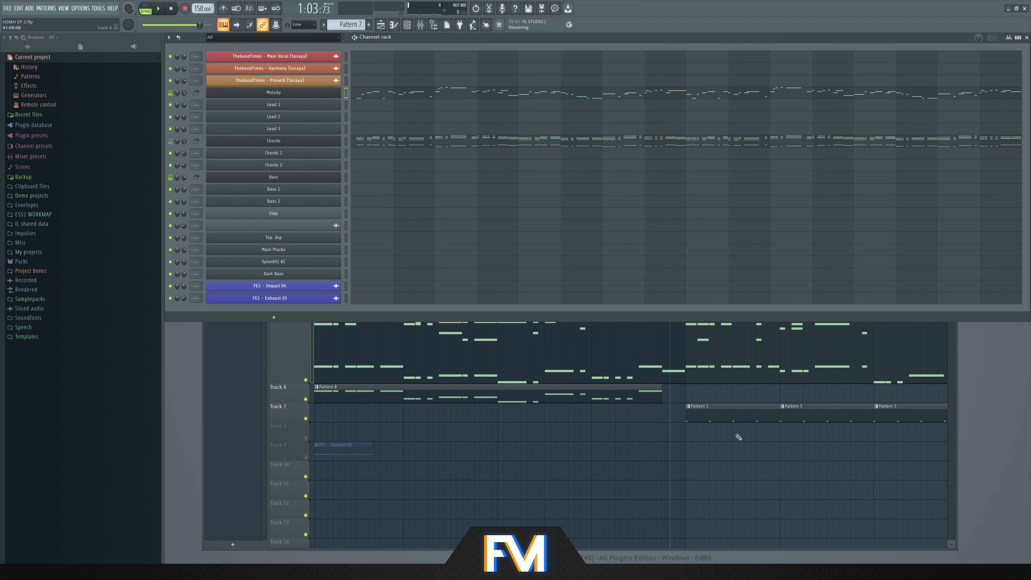
{"action": "left_click", "coordinate": [727, 419]}
{"action": "left_click", "coordinate": [593, 116]}
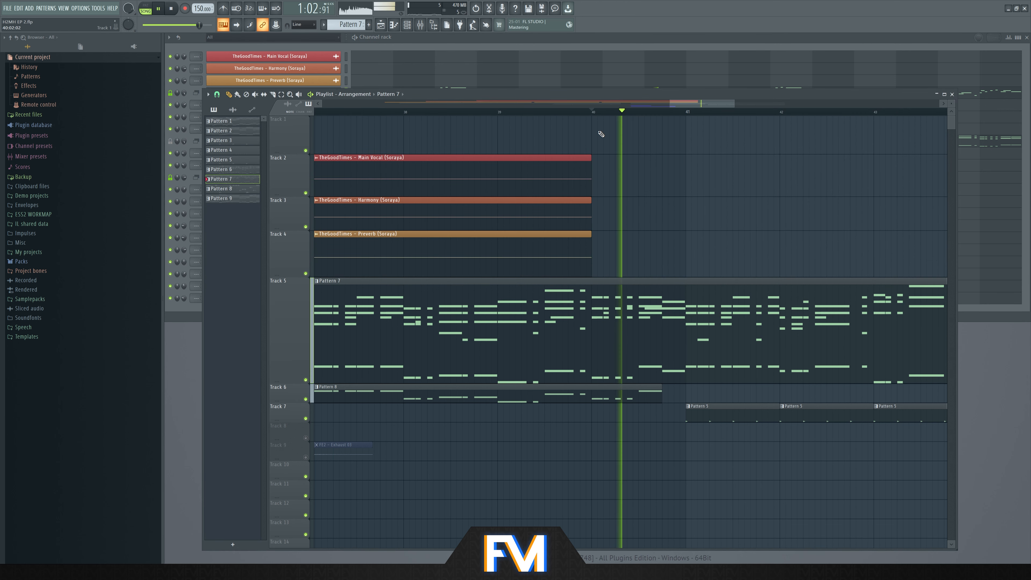
{"action": "key", "text": "space"}
In Pattern 7's Melody, shorten the G#5 before bar 9, fill the gap with a B4, and shorten the F#4 and E5 that follow
{"action": "left_click", "coordinate": [637, 43]}
{"action": "key", "text": "space"}
{"action": "left_click", "coordinate": [724, 95]}
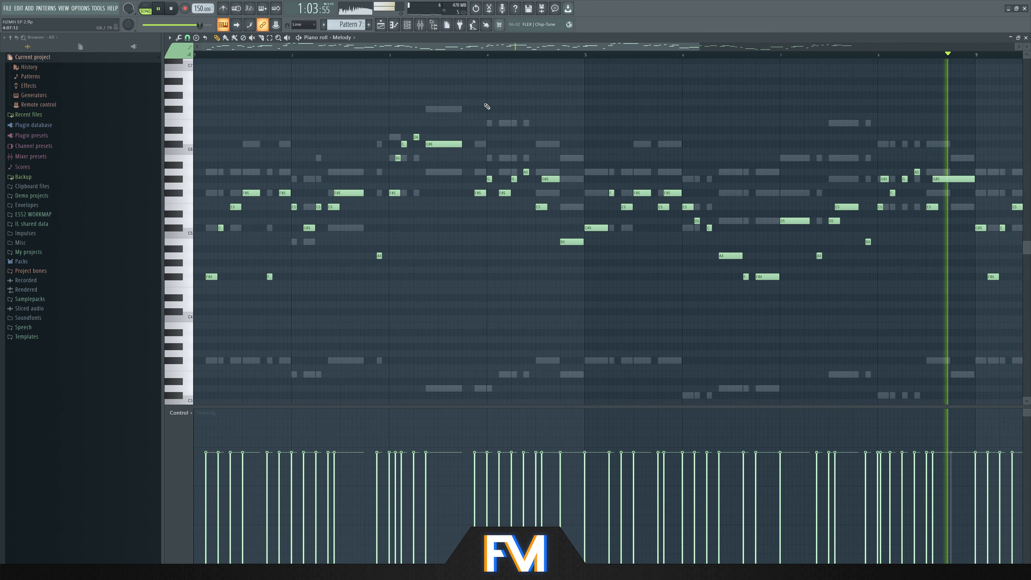
{"action": "key", "text": "space"}
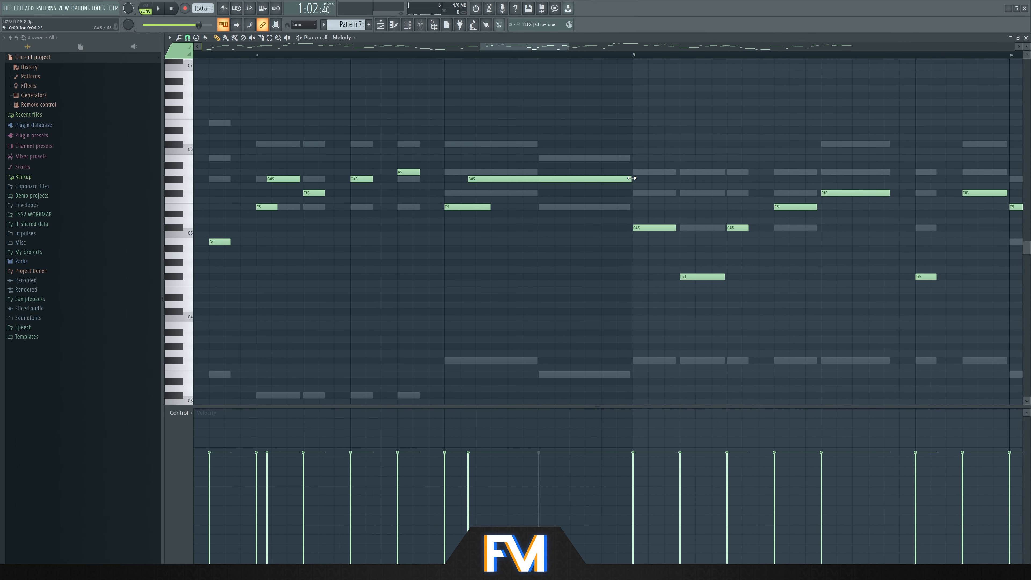
{"action": "key", "text": "space"}
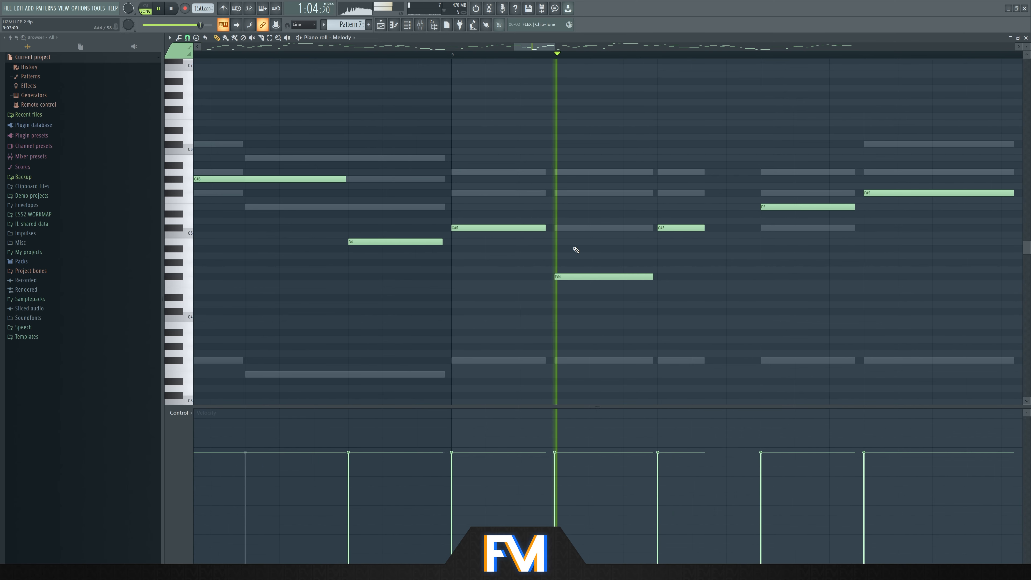
{"action": "key", "text": "space"}
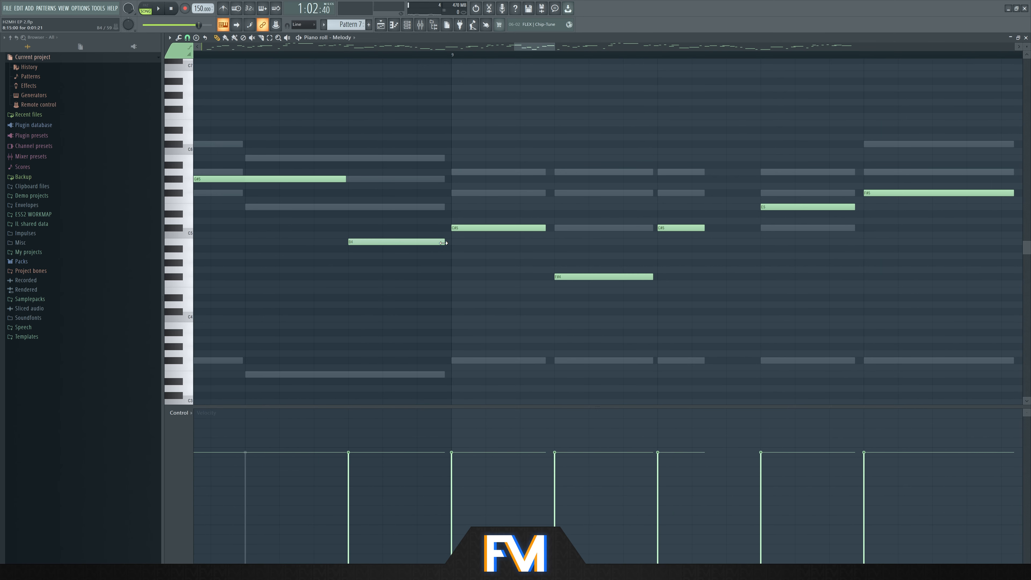
{"action": "left_click_drag", "start_coordinate": [493, 203], "coordinate": [384, 255]}
{"action": "key", "text": "space"}
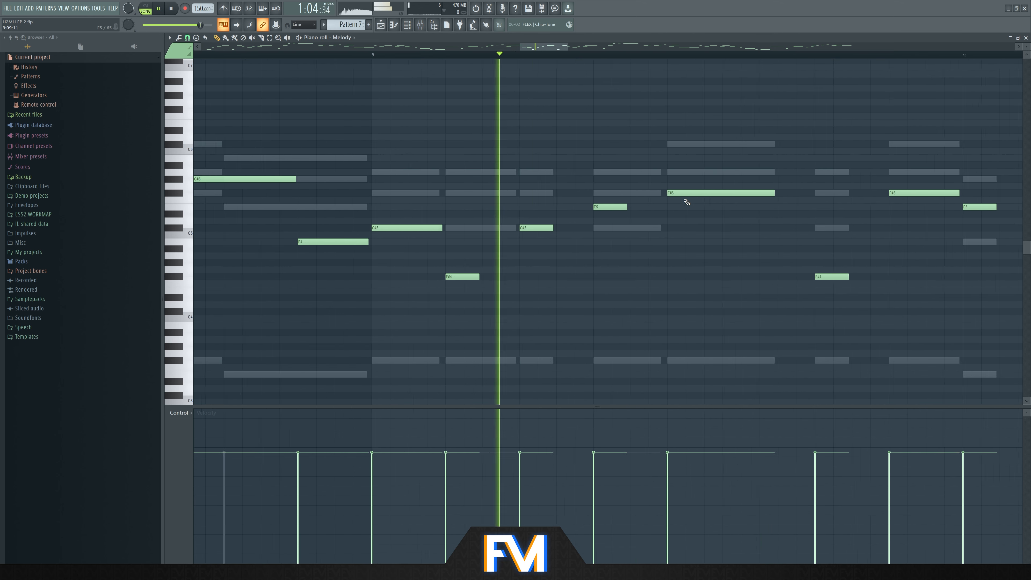
Add a short E5 at the start of bar 9's first F#5 note and delay the F#5's start slightly
{"action": "scroll", "coordinate": [682, 198], "scroll_direction": "up", "scroll_amount": 1}
{"action": "left_click", "coordinate": [680, 206]}
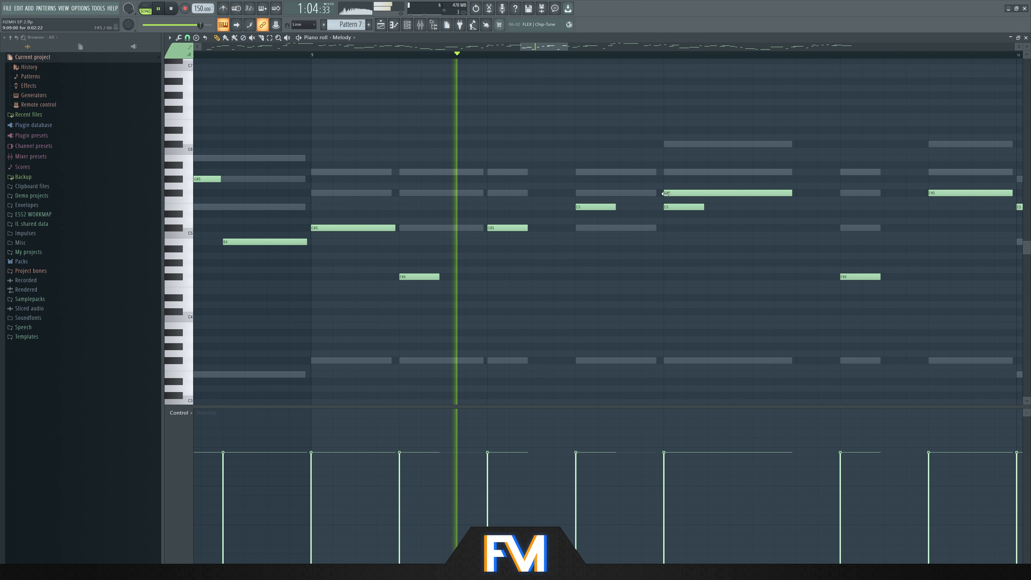
{"action": "left_click_drag", "start_coordinate": [665, 194], "coordinate": [681, 196]}
{"action": "key", "text": "space"}
{"action": "scroll", "coordinate": [575, 157], "scroll_direction": "down", "scroll_amount": 3}
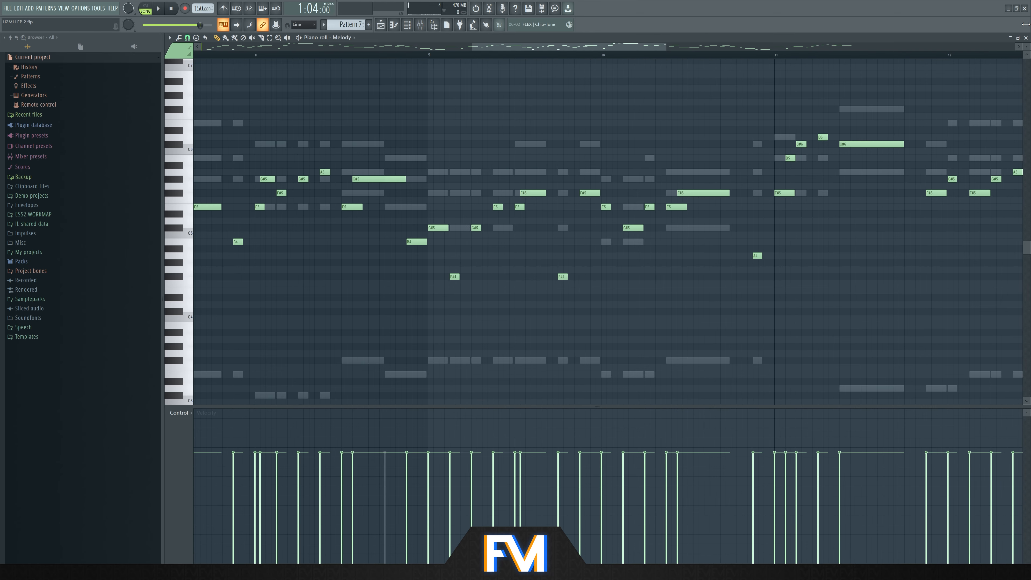
Return to the channel rack, switch to Pattern 9 and audition the Sylenth1 #2 notes soloed
{"action": "left_click", "coordinate": [1026, 37]}
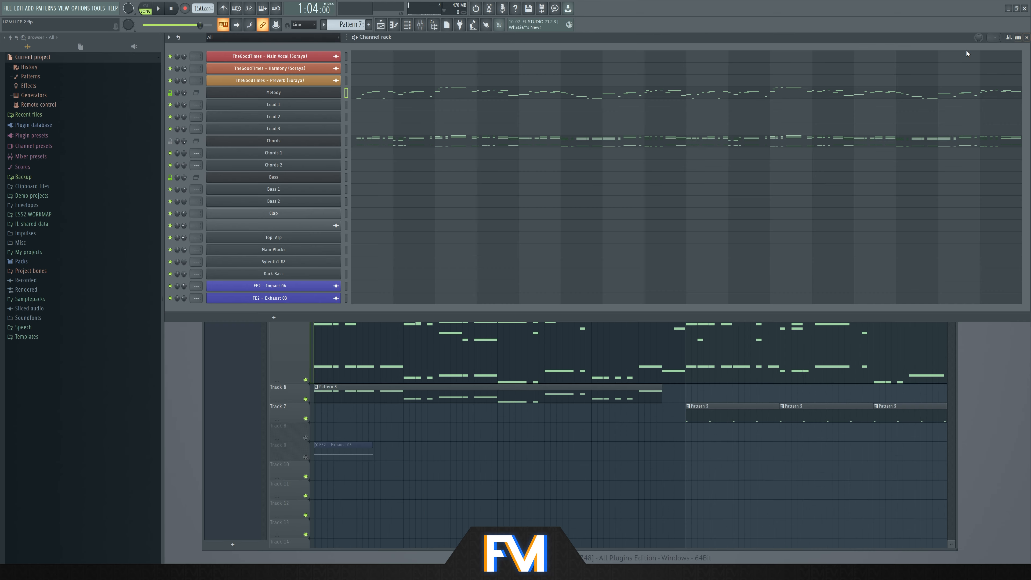
{"action": "left_click", "coordinate": [715, 406]}
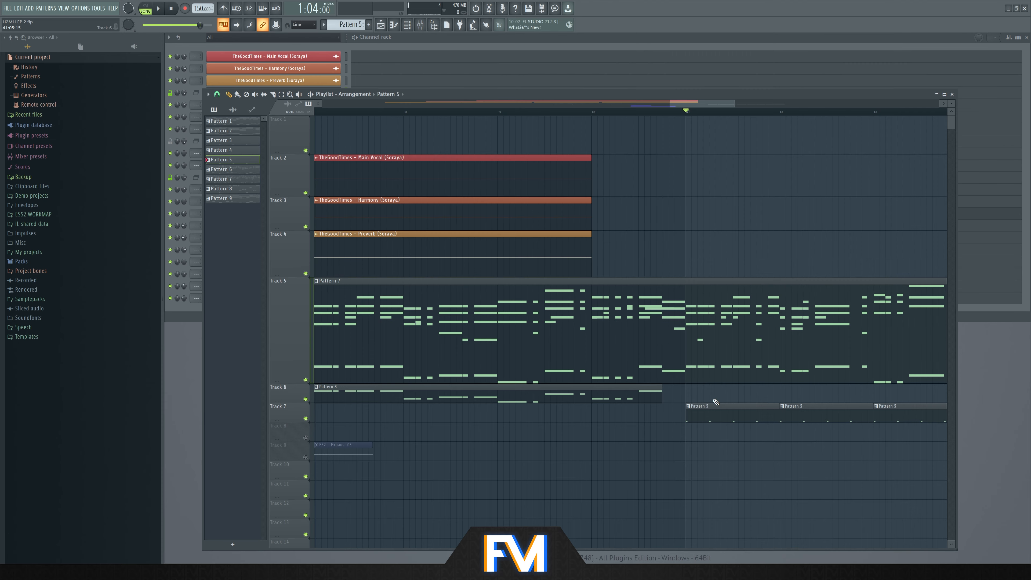
{"action": "scroll", "coordinate": [714, 401], "scroll_direction": "down", "scroll_amount": 3}
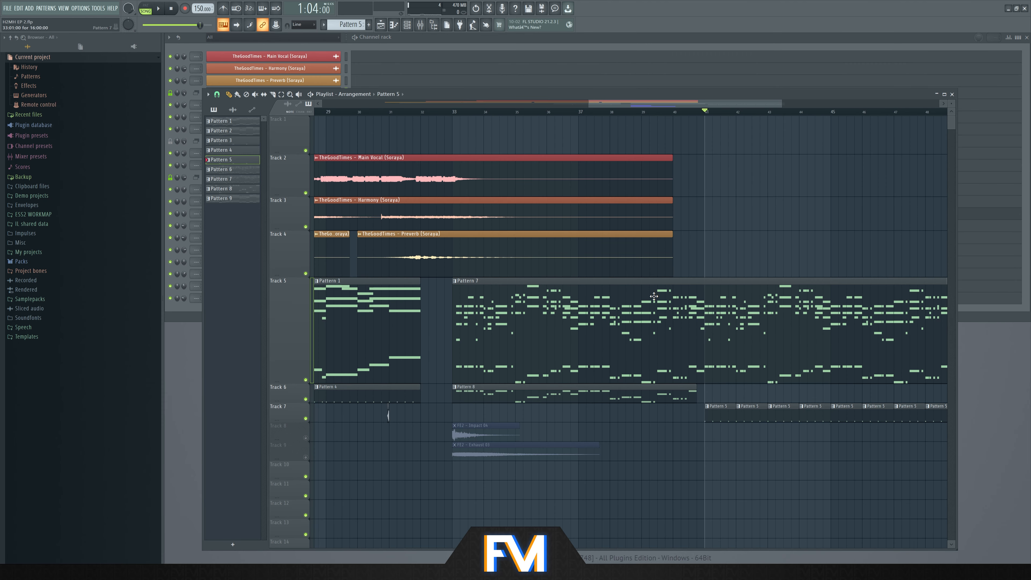
{"action": "left_click", "coordinate": [574, 41]}
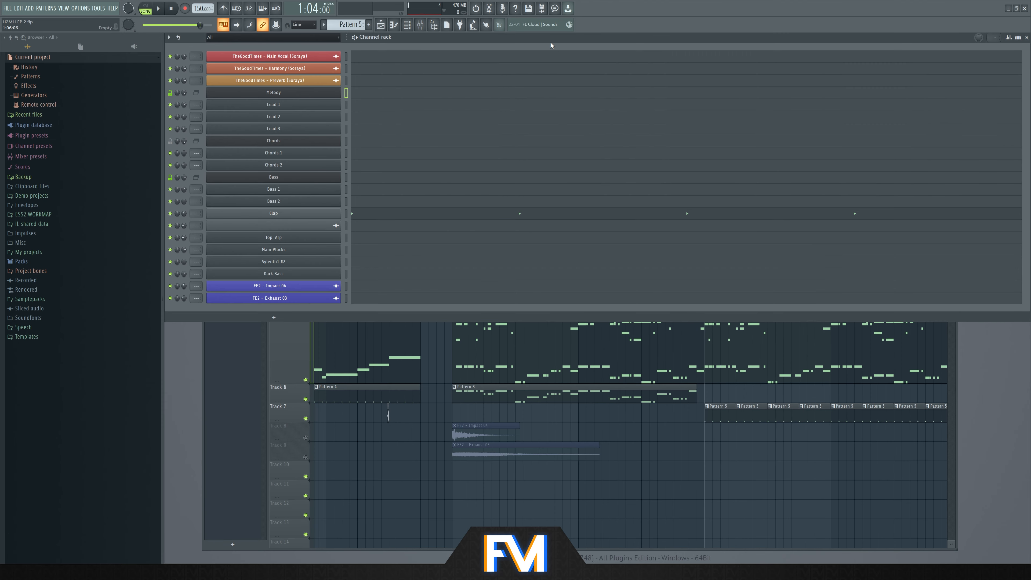
{"action": "scroll", "coordinate": [350, 26], "scroll_direction": "down", "scroll_amount": 4}
{"action": "scroll", "coordinate": [350, 26], "scroll_direction": "up", "scroll_amount": 6}
{"action": "scroll", "coordinate": [350, 26], "scroll_direction": "down", "scroll_amount": 2}
{"action": "scroll", "coordinate": [350, 26], "scroll_direction": "down", "scroll_amount": 4}
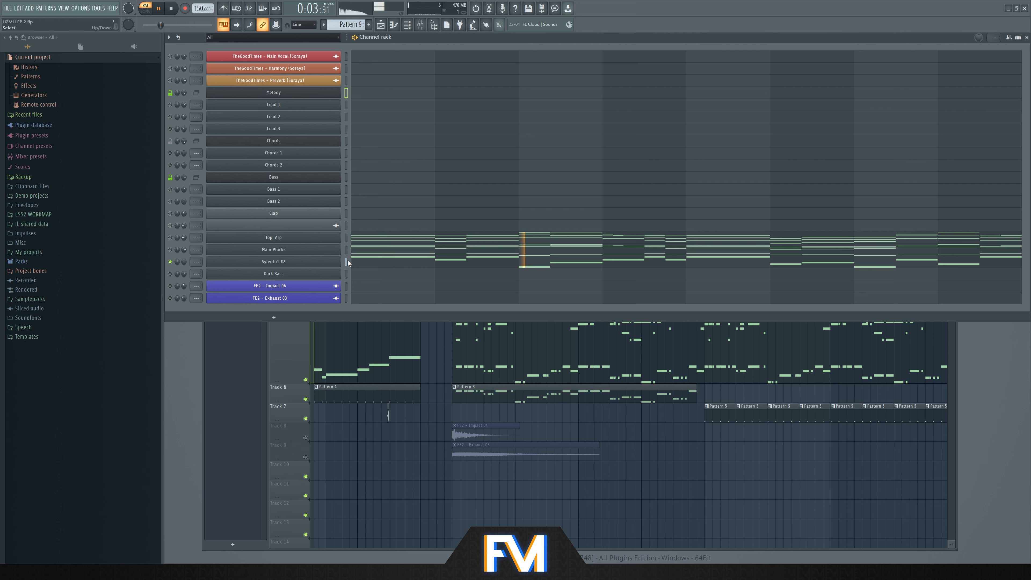
{"action": "left_click", "coordinate": [435, 263]}
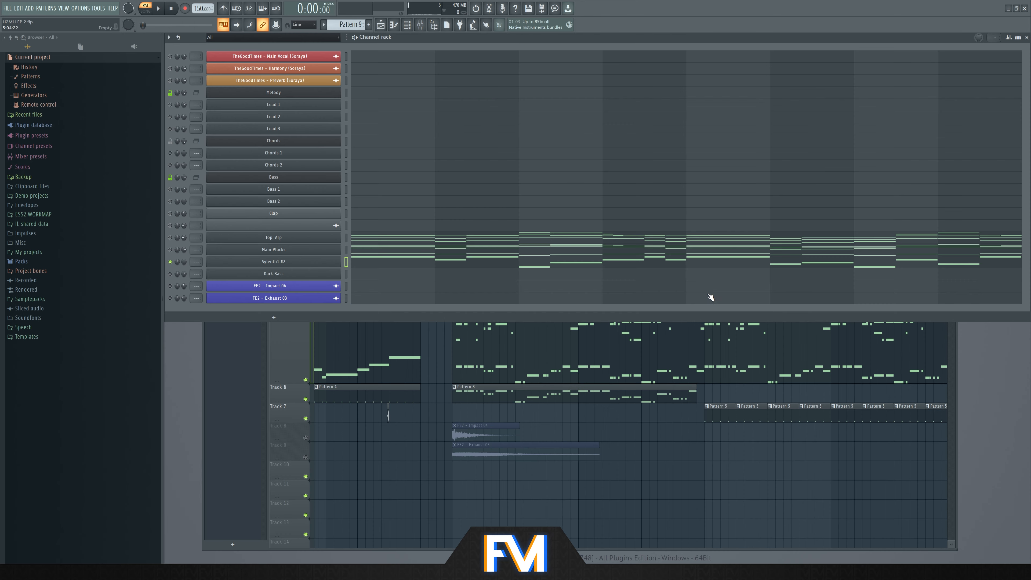
Move the Top Arp and Main Plucks notes out of Pattern 9 into Pattern 10, leaving only the Sylenth1 #2 bass notes in Pattern 9
{"action": "left_click", "coordinate": [714, 456]}
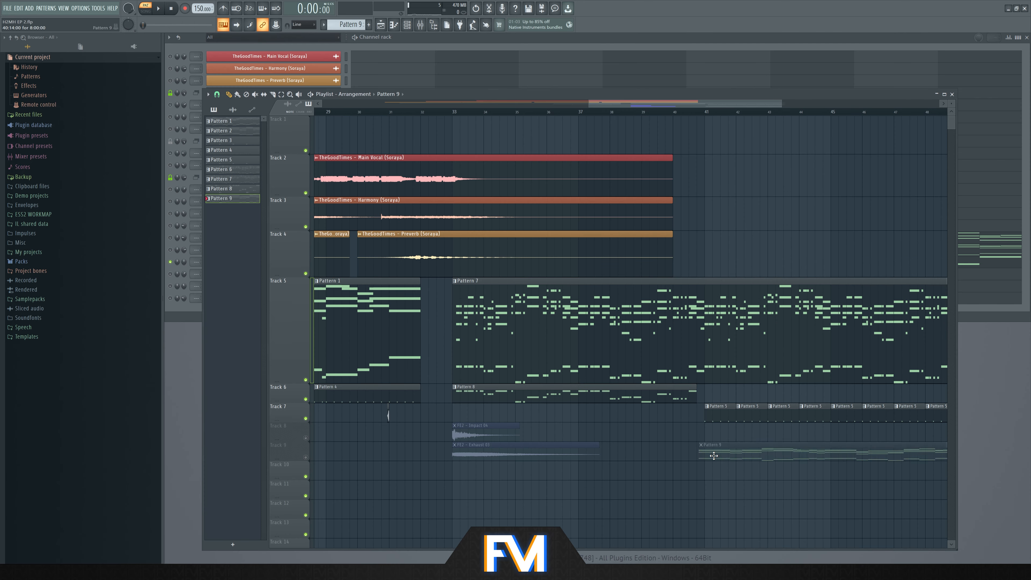
{"action": "left_click", "coordinate": [408, 42]}
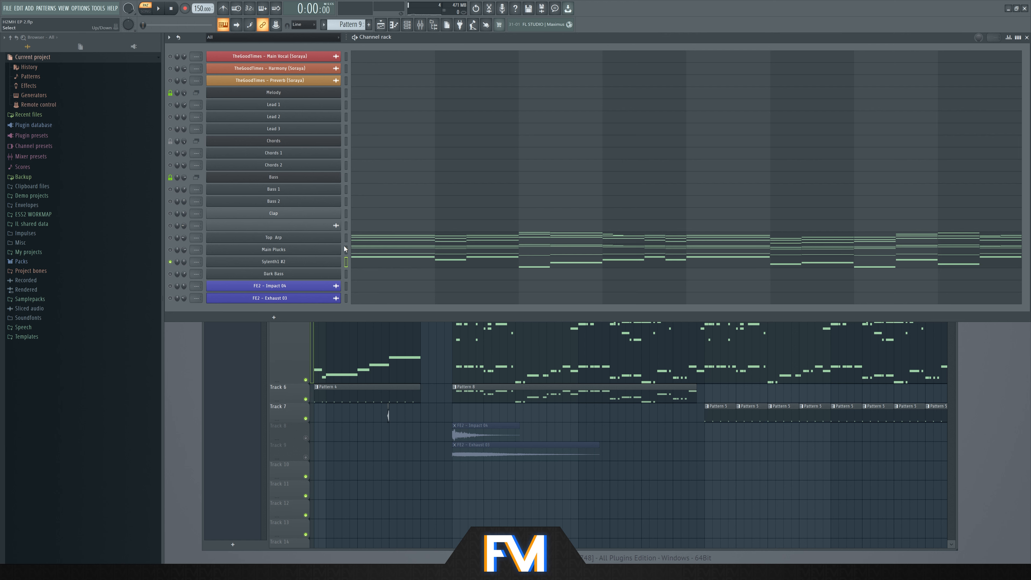
{"action": "key", "text": "ctrl+x"}
{"action": "key", "text": "KP_Add"}
{"action": "key", "text": "ctrl+v"}
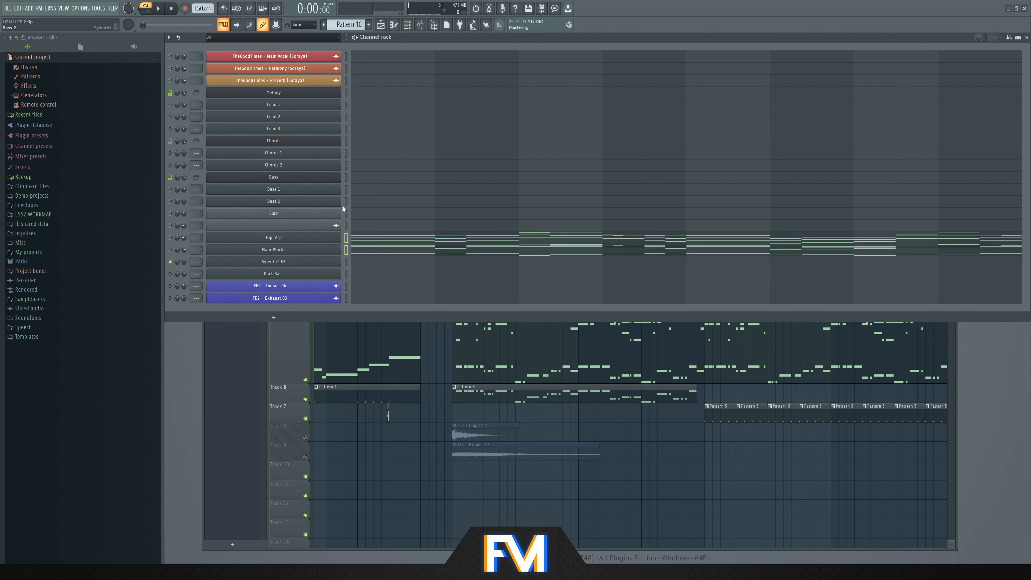
{"action": "key", "text": "KP_Subtract"}
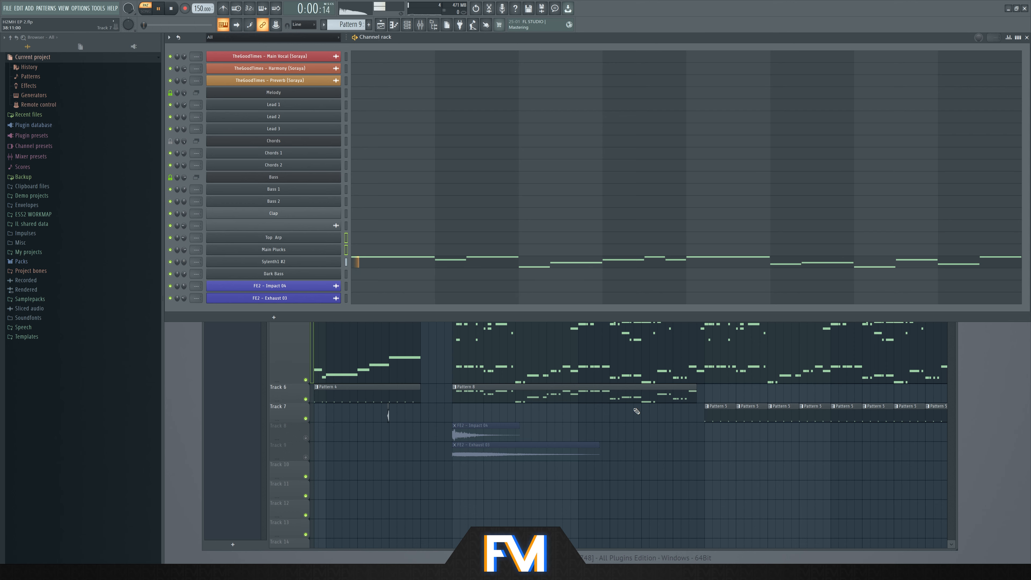
Place the Pattern 9 clip on Track 6 at bar 41 and start playback from bar 33
{"action": "key", "text": "space"}
{"action": "left_click", "coordinate": [636, 451]}
{"action": "right_click", "coordinate": [665, 458]}
{"action": "key", "text": "space"}
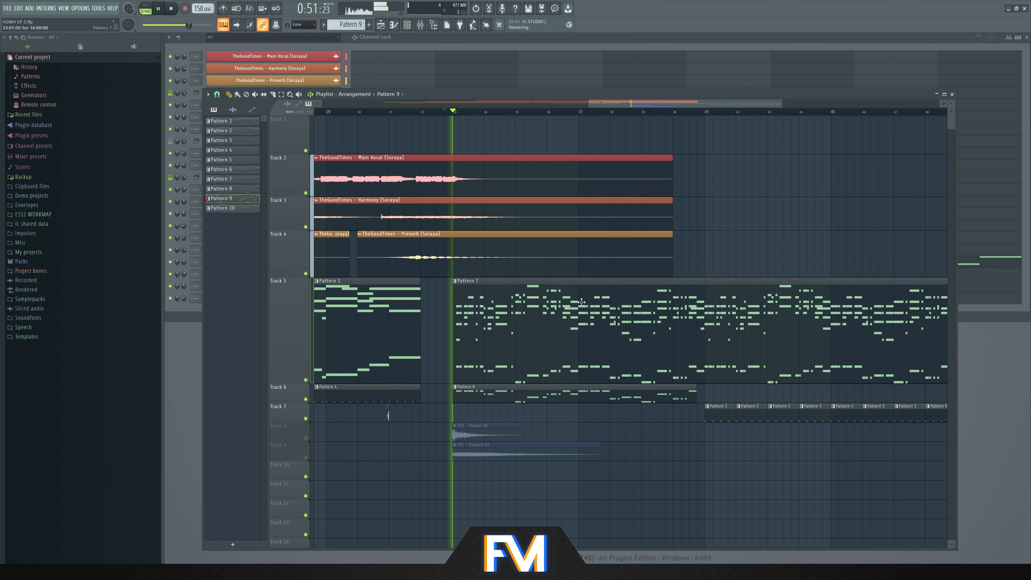
{"action": "scroll", "coordinate": [699, 400], "scroll_direction": "up", "scroll_amount": 3}
{"action": "left_click", "coordinate": [699, 400]}
{"action": "scroll", "coordinate": [700, 404], "scroll_direction": "down", "scroll_amount": 4}
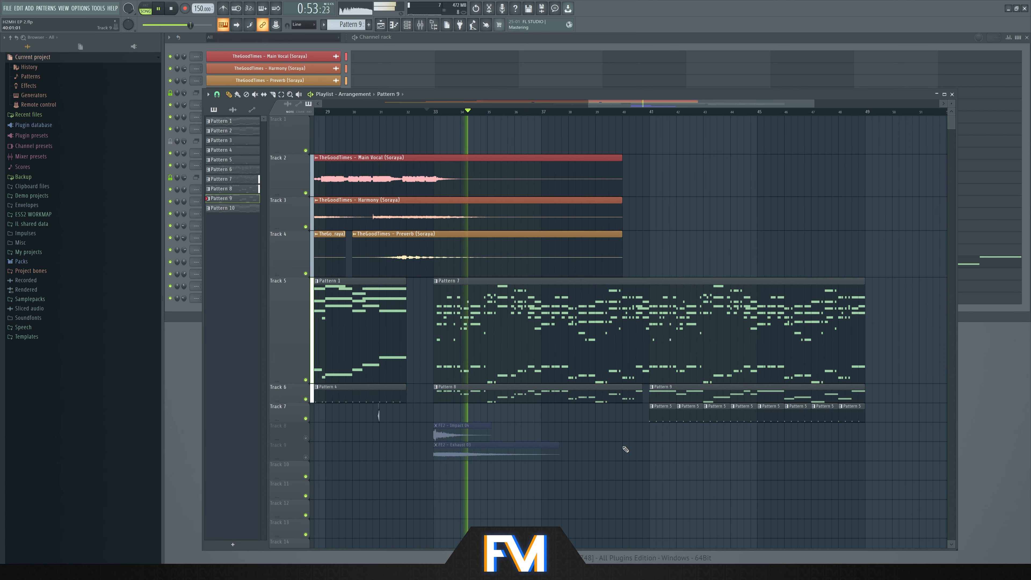
Place a copy of the unnamed rising sample from Track 7 on Track 8, ending exactly at bar 41
{"action": "scroll", "coordinate": [490, 420], "scroll_direction": "left", "scroll_amount": 2}
{"action": "scroll", "coordinate": [491, 420], "scroll_direction": "up", "scroll_amount": 3}
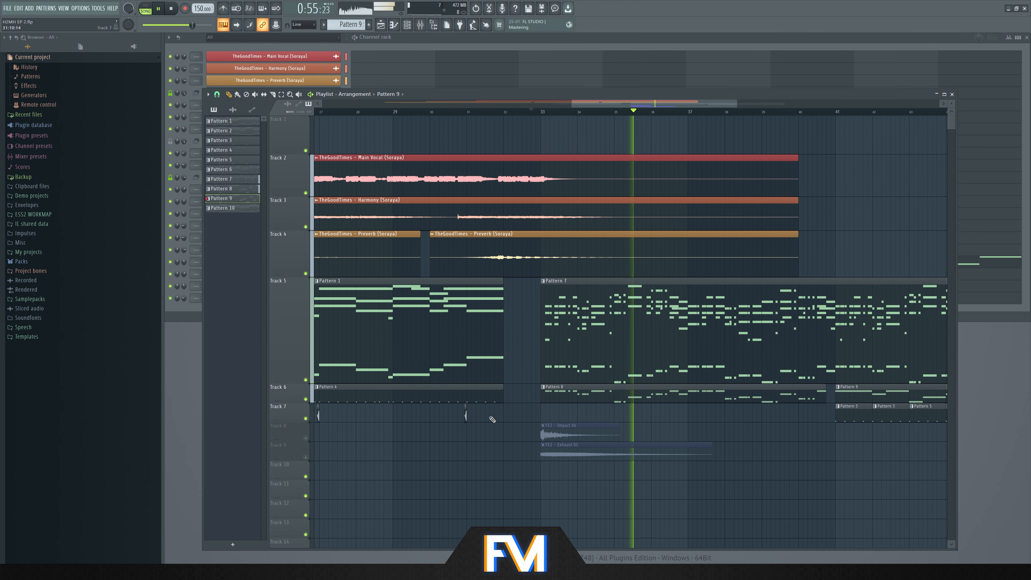
{"action": "scroll", "coordinate": [428, 431], "scroll_direction": "down", "scroll_amount": 3}
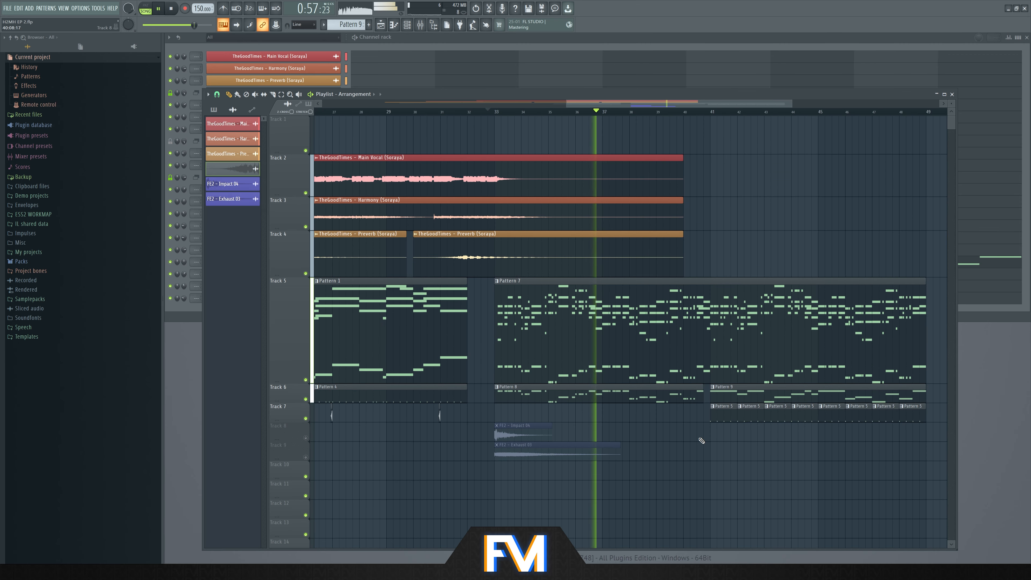
{"action": "scroll", "coordinate": [707, 435], "scroll_direction": "up", "scroll_amount": 8}
{"action": "left_click", "coordinate": [729, 434]}
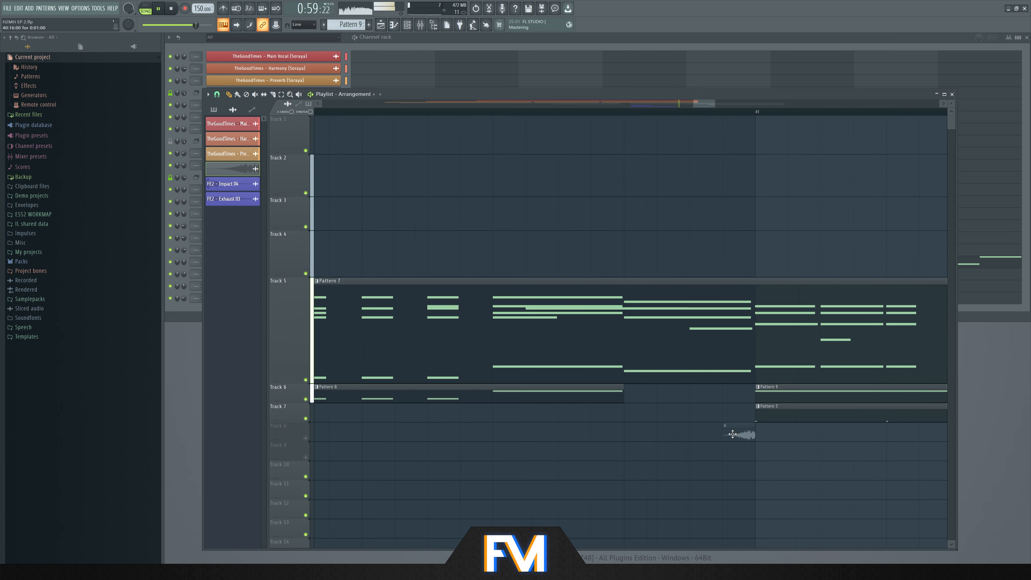
Move the Pattern 4 clip and the short sample clips before bar 33 down one track, to Tracks 7 and 8
{"action": "scroll", "coordinate": [711, 431], "scroll_direction": "down", "scroll_amount": 5}
{"action": "left_click_drag", "start_coordinate": [467, 413], "coordinate": [356, 394]}
{"action": "key", "text": "shift+Down"}
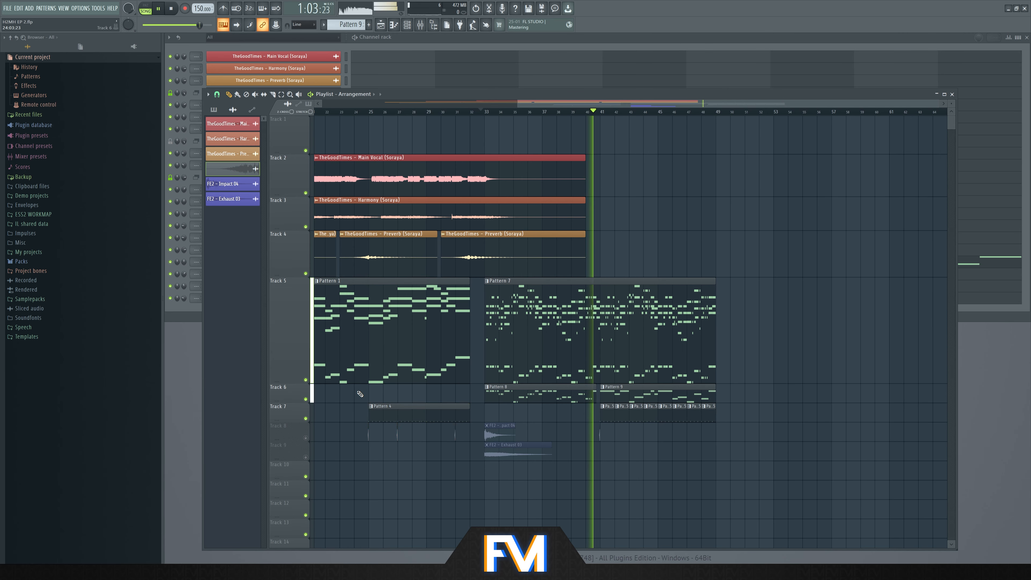
Check Pattern 9's Sylenth1 #2 part and inspect the settings of its synth preset
{"action": "scroll", "coordinate": [633, 426], "scroll_direction": "up", "scroll_amount": 4}
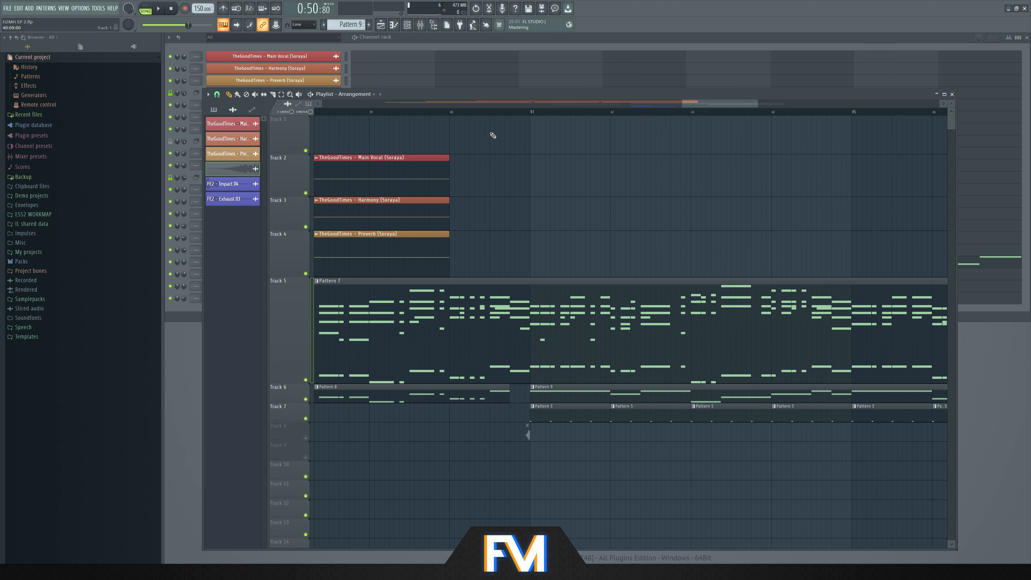
{"action": "left_click", "coordinate": [512, 38]}
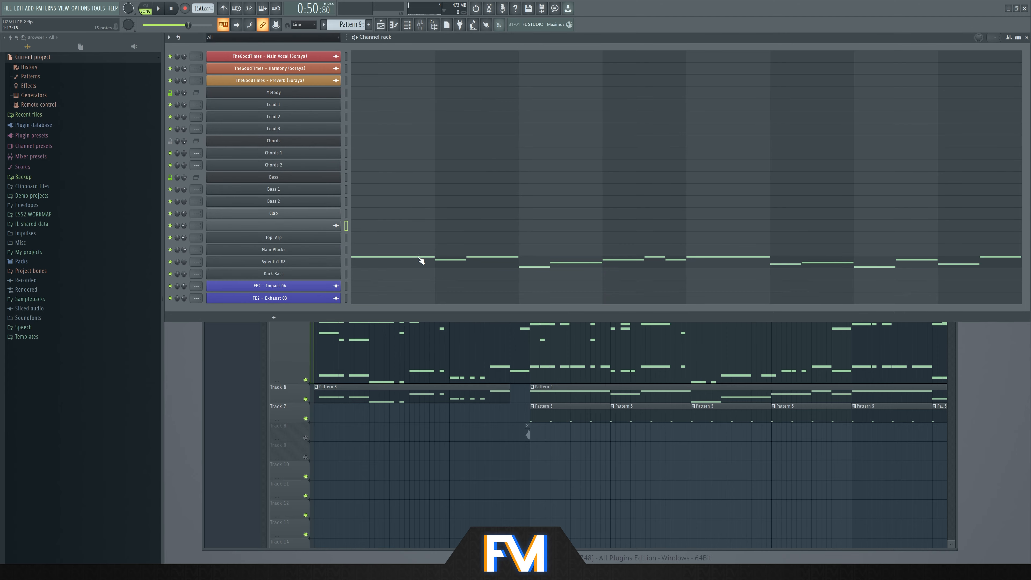
{"action": "left_click", "coordinate": [413, 264]}
{"action": "key", "text": "space"}
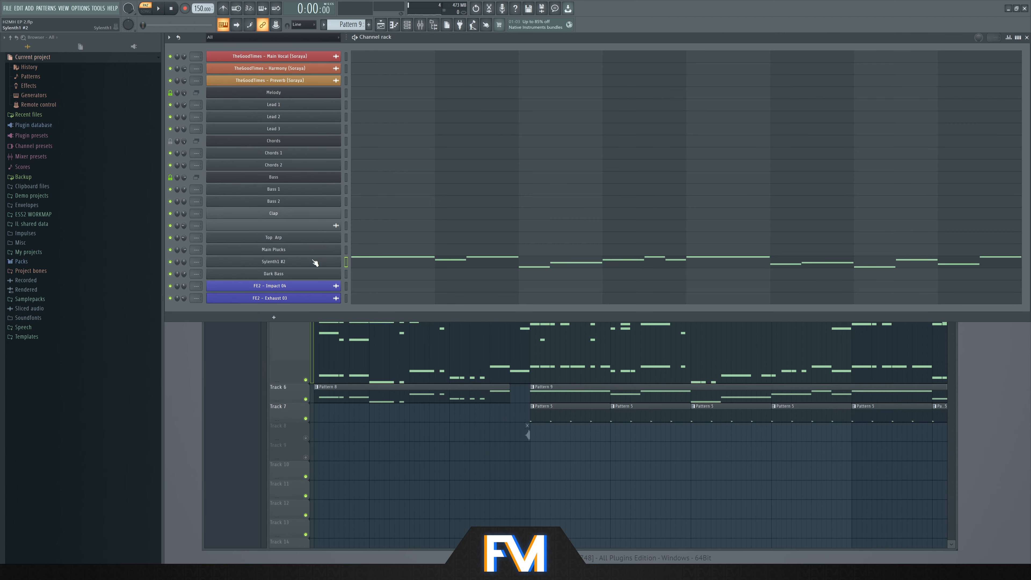
{"action": "left_click", "coordinate": [315, 263]}
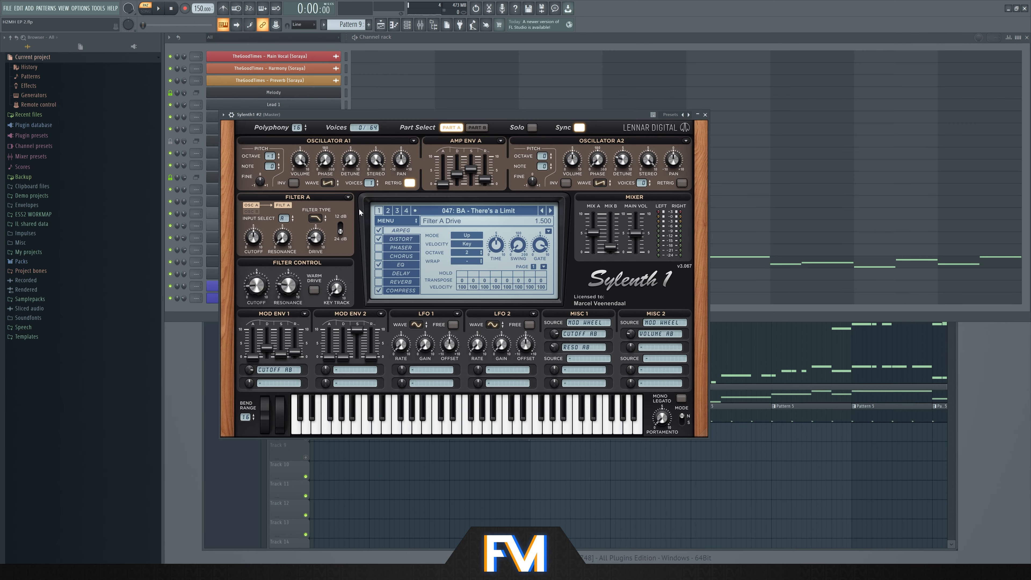
{"action": "left_click", "coordinate": [452, 57]}
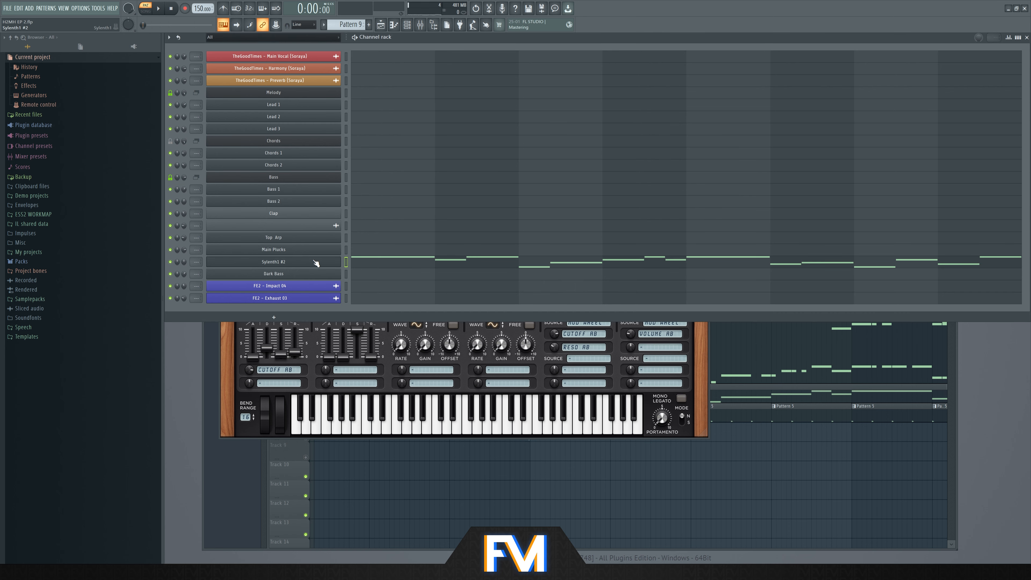
Move the Sylenth1 #2 channel directly below Bass 2 and rename it Bass B
{"action": "left_click_drag", "start_coordinate": [329, 264], "coordinate": [330, 214]}
{"action": "key", "text": "F2"}
{"action": "type", "text": "Bass B"}
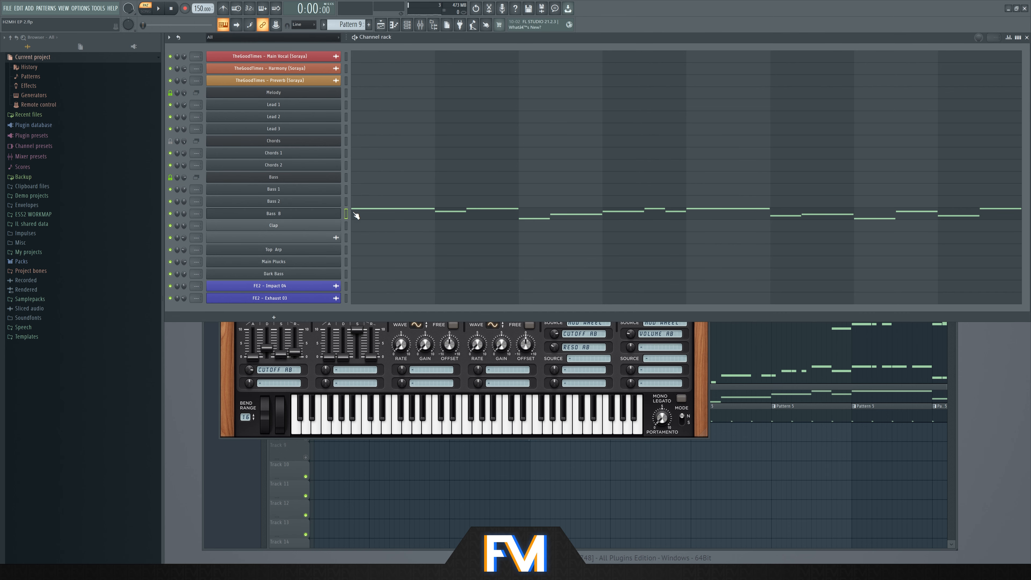
Open the Bass B notes of Pattern 9 and chop the sustained notes into shorter repeated notes with the Chop tool
{"action": "left_click", "coordinate": [356, 216]}
{"action": "left_click", "coordinate": [170, 38]}
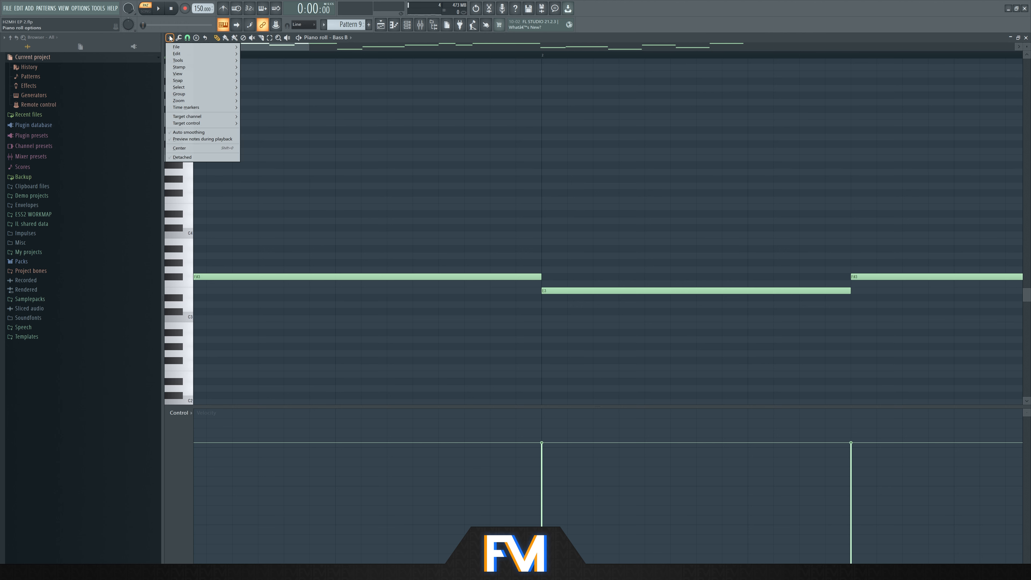
{"action": "mouse_move", "coordinate": [199, 60]}
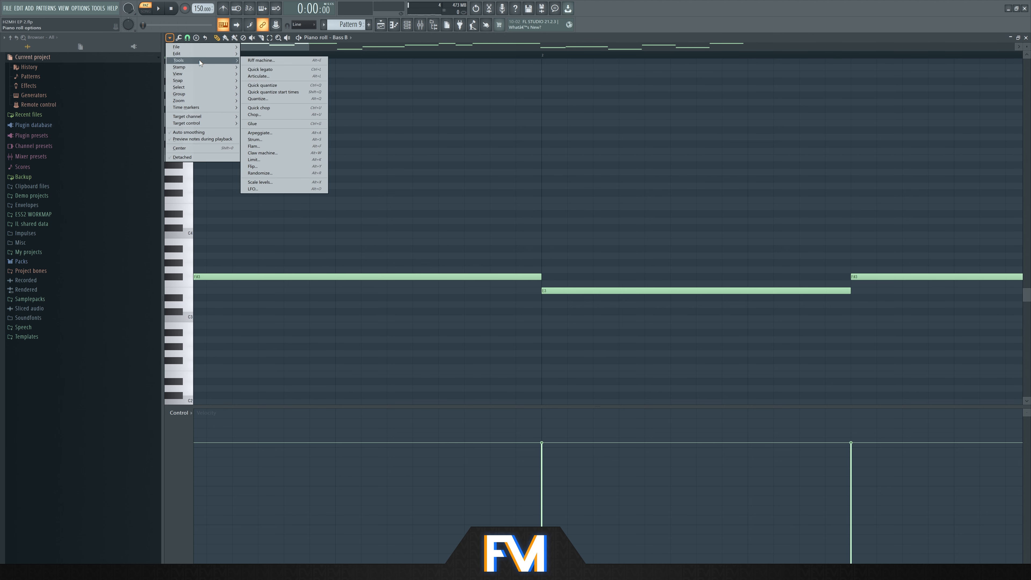
{"action": "left_click", "coordinate": [287, 117]}
{"action": "left_click", "coordinate": [557, 335]}
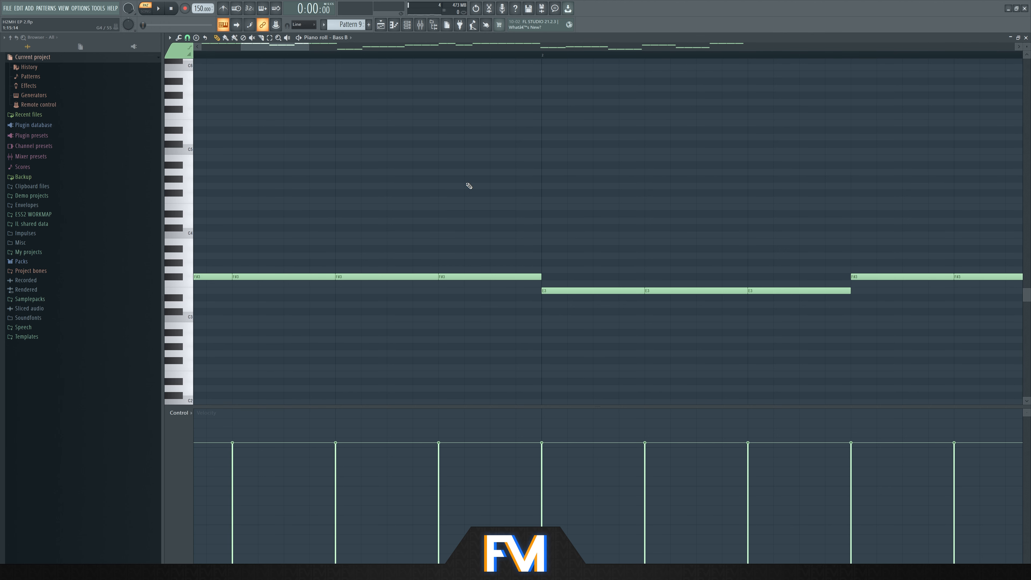
Raise every second Bass B note of Pattern 9 by one octave so the bass line alternates between octaves
{"action": "scroll", "coordinate": [469, 186], "scroll_direction": "down", "scroll_amount": 6}
{"action": "key", "text": "space"}
{"action": "key", "text": "space"}
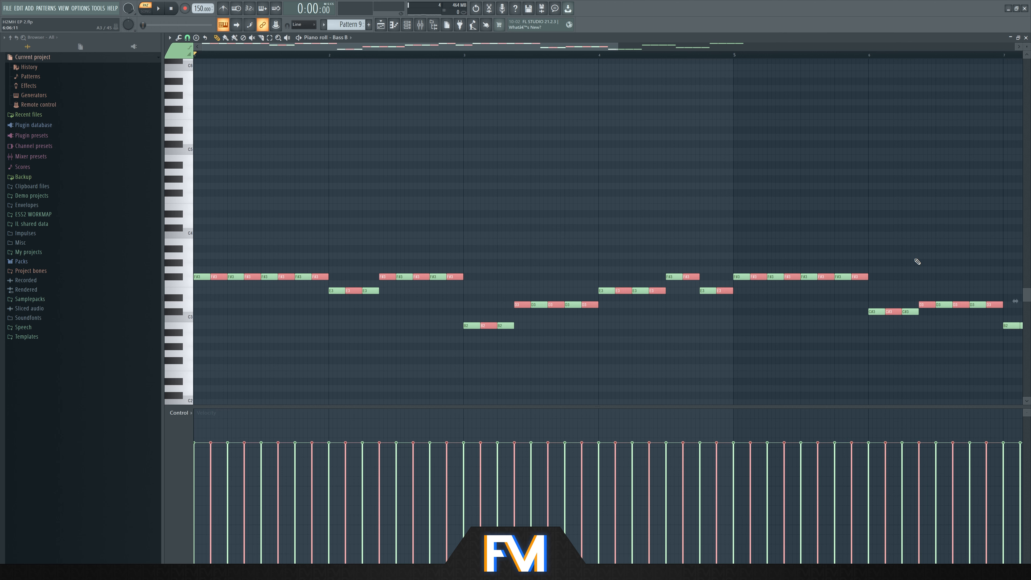
{"action": "key", "text": "ctrl+Up"}
{"action": "key", "text": "space"}
{"action": "scroll", "coordinate": [622, 218], "scroll_direction": "down", "scroll_amount": 3}
{"action": "key", "text": "ctrl+d"}
{"action": "scroll", "coordinate": [638, 222], "scroll_direction": "up", "scroll_amount": 3}
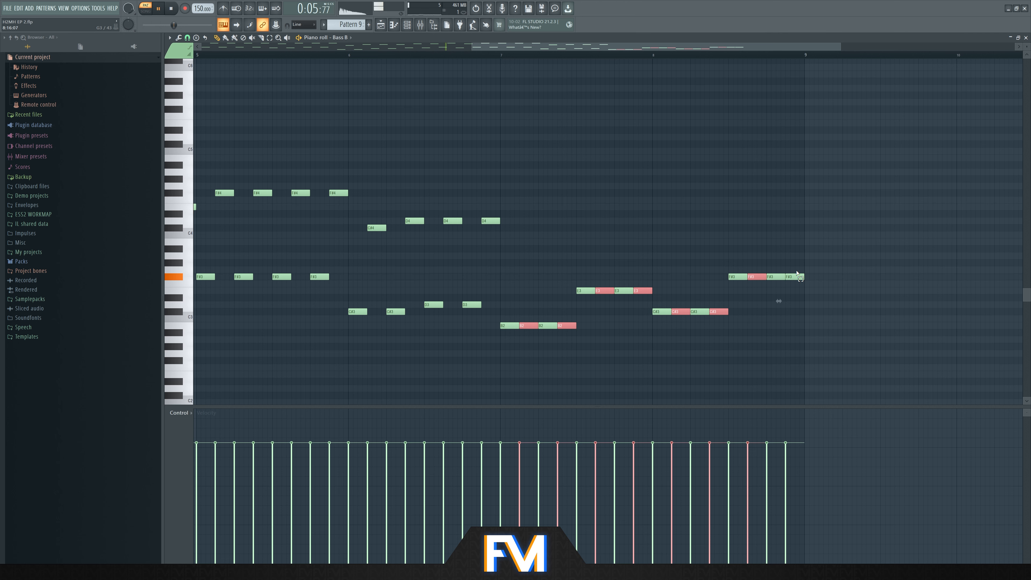
{"action": "key", "text": "ctrl+Up"}
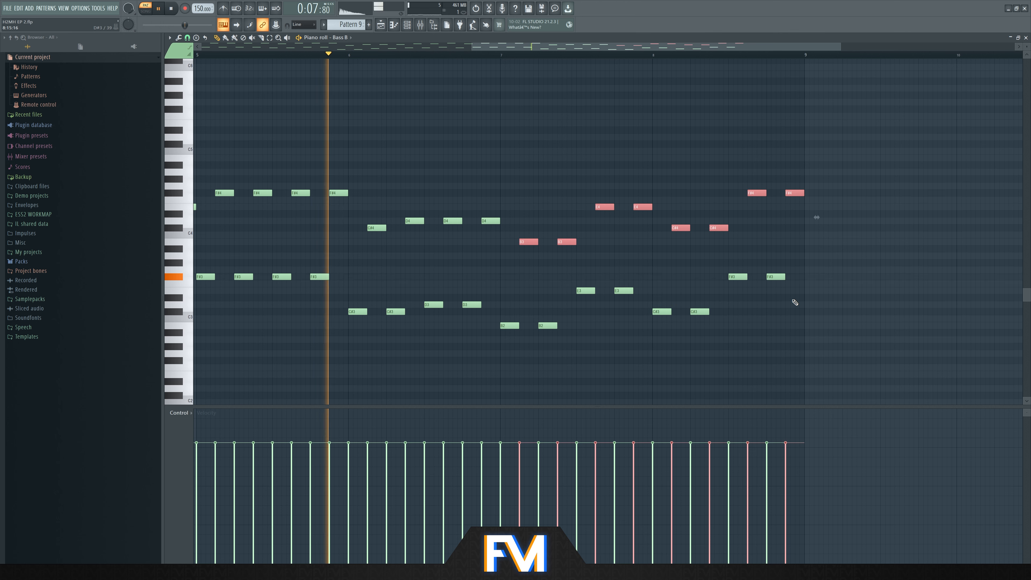
{"action": "scroll", "coordinate": [527, 248], "scroll_direction": "up", "scroll_amount": 4}
{"action": "key", "text": "ctrl+d"}
{"action": "scroll", "coordinate": [527, 249], "scroll_direction": "down", "scroll_amount": 5}
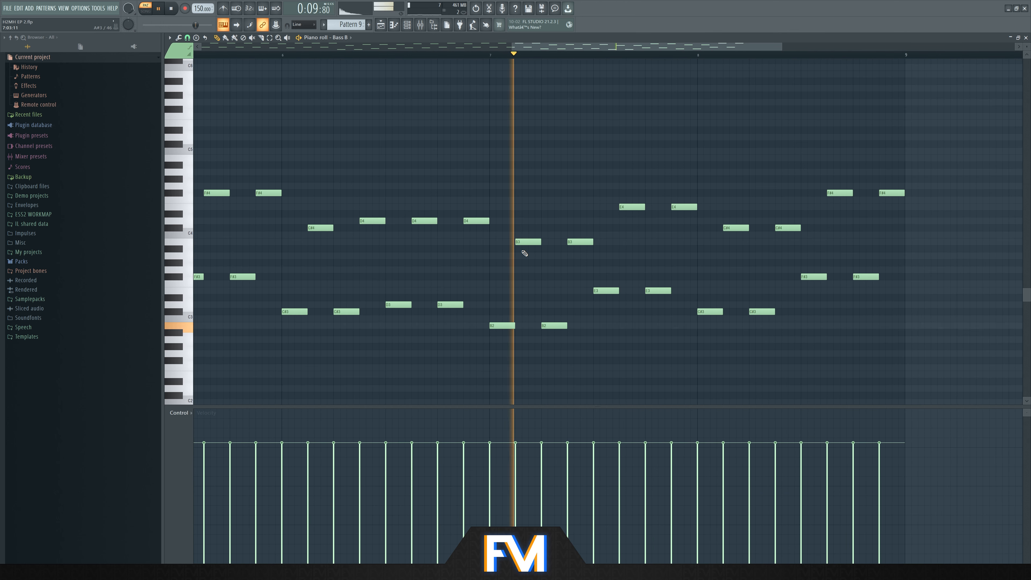
Select all Bass B notes and shorten them slightly, leaving small gaps between consecutive notes
{"action": "key", "text": "ctrl+a"}
{"action": "scroll", "coordinate": [531, 246], "scroll_direction": "up", "scroll_amount": 4}
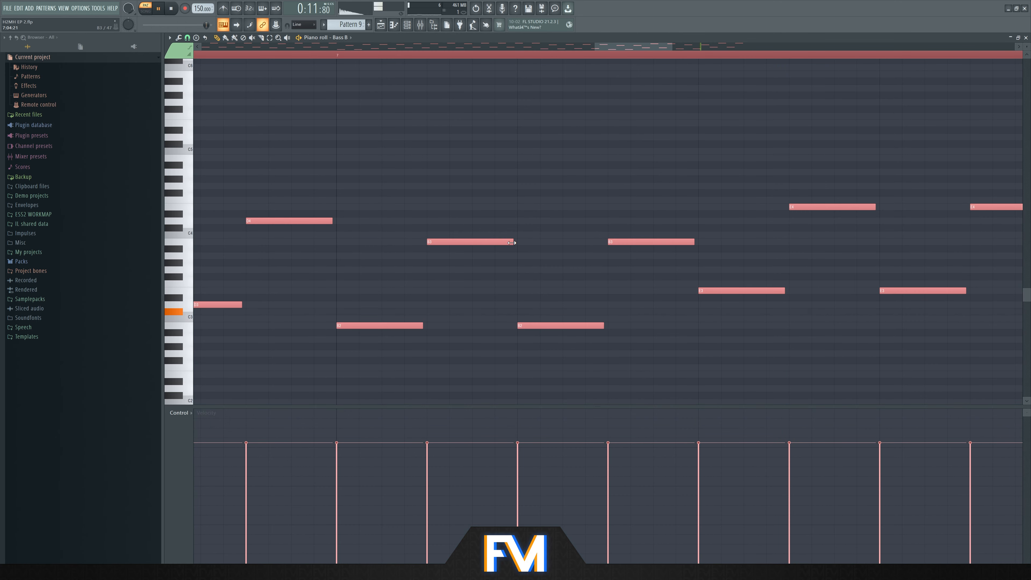
{"action": "scroll", "coordinate": [521, 180], "scroll_direction": "down", "scroll_amount": 4}
{"action": "key", "text": "ctrl+d"}
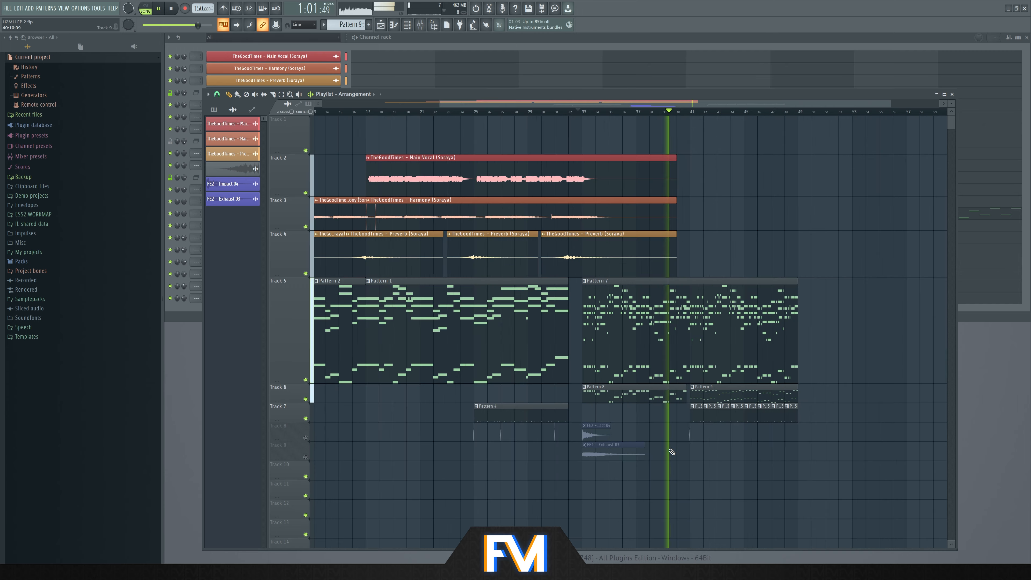
Add short sample clips to Track 8 at bars 45, 47, 47.5 and 48, and trim the Pattern 9 and Pattern 5 clips just before bar 49
{"action": "left_click_drag", "start_coordinate": [299, 379], "coordinate": [299, 342]}
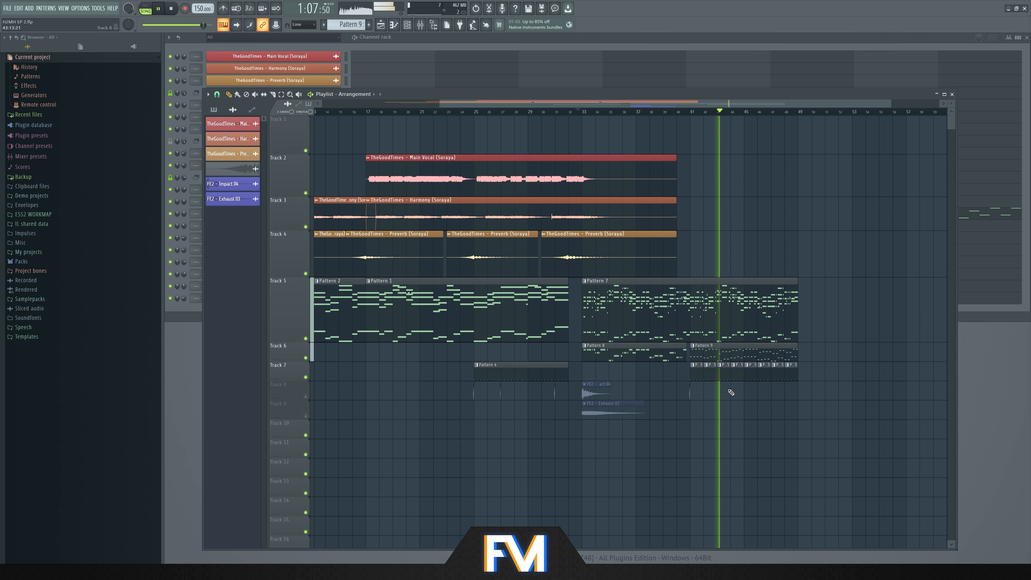
{"action": "scroll", "coordinate": [735, 388], "scroll_direction": "up", "scroll_amount": 3}
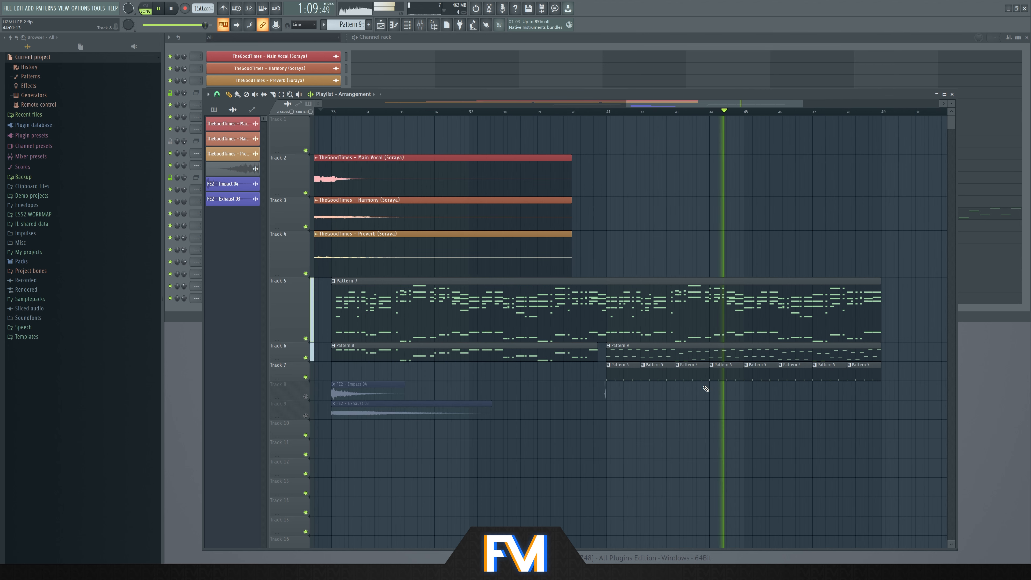
{"action": "scroll", "coordinate": [738, 396], "scroll_direction": "up", "scroll_amount": 3}
{"action": "scroll", "coordinate": [739, 396], "scroll_direction": "up", "scroll_amount": 4}
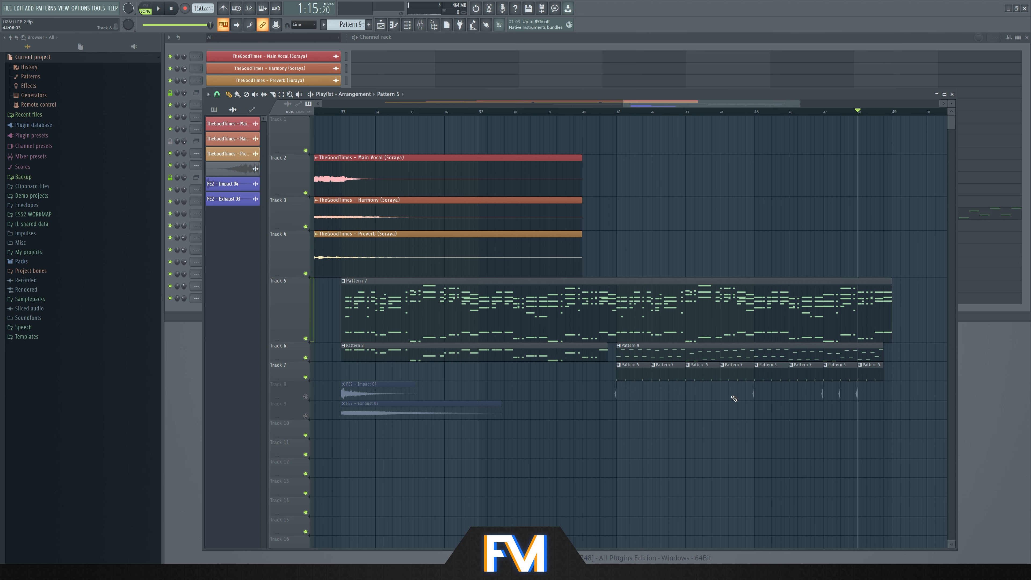
{"action": "scroll", "coordinate": [616, 392], "scroll_direction": "down", "scroll_amount": 3}
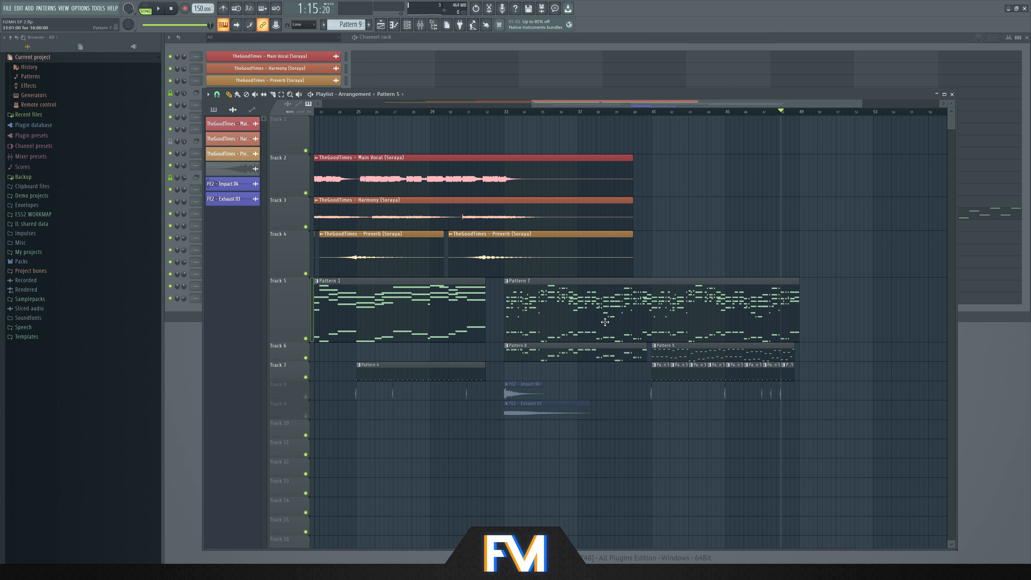
Move all clips on Tracks 6 to 9 down one track, leaving Track 6 empty
{"action": "left_click", "coordinate": [446, 39]}
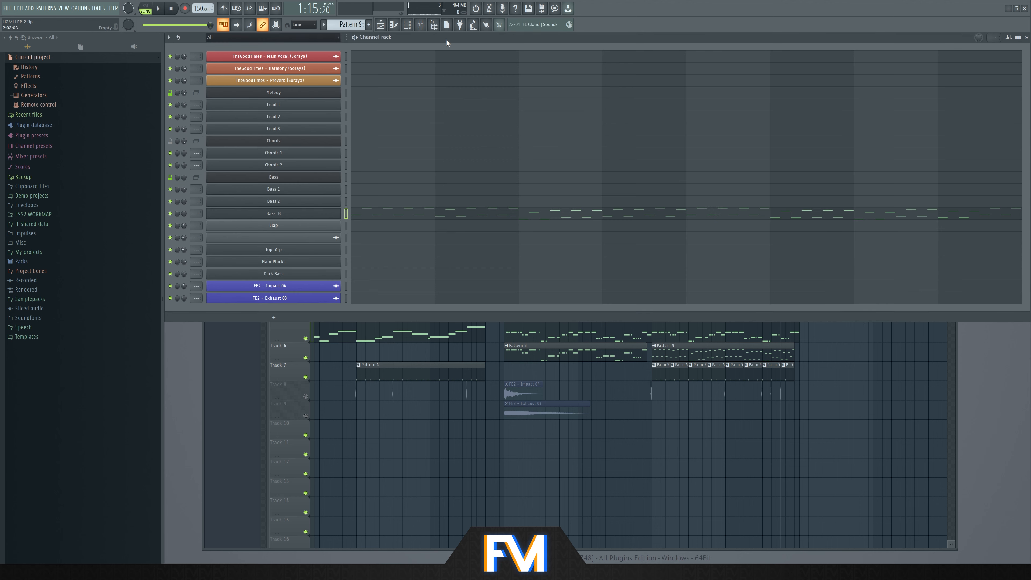
{"action": "left_click", "coordinate": [293, 371]}
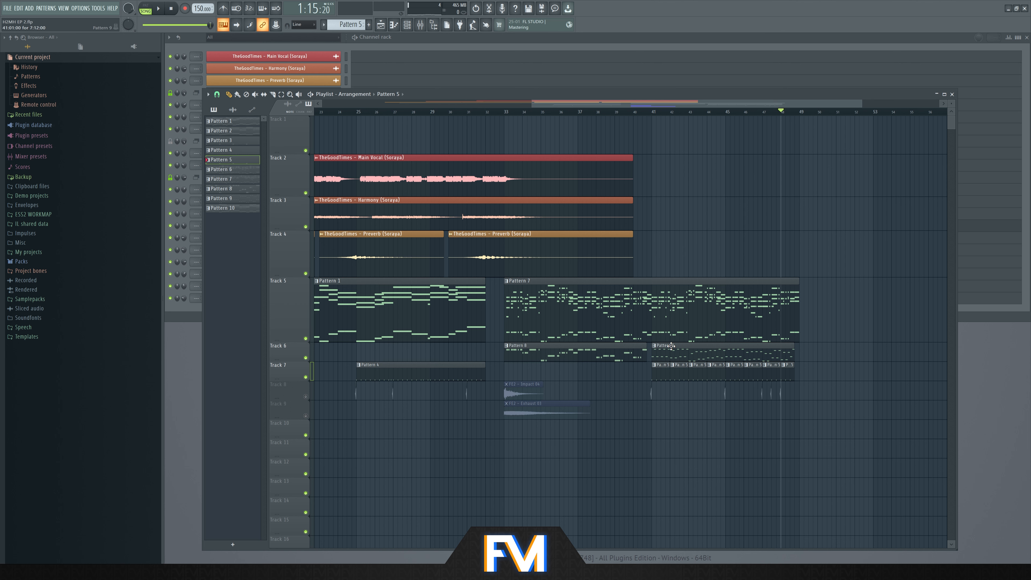
{"action": "left_click_drag", "start_coordinate": [841, 440], "coordinate": [326, 367]}
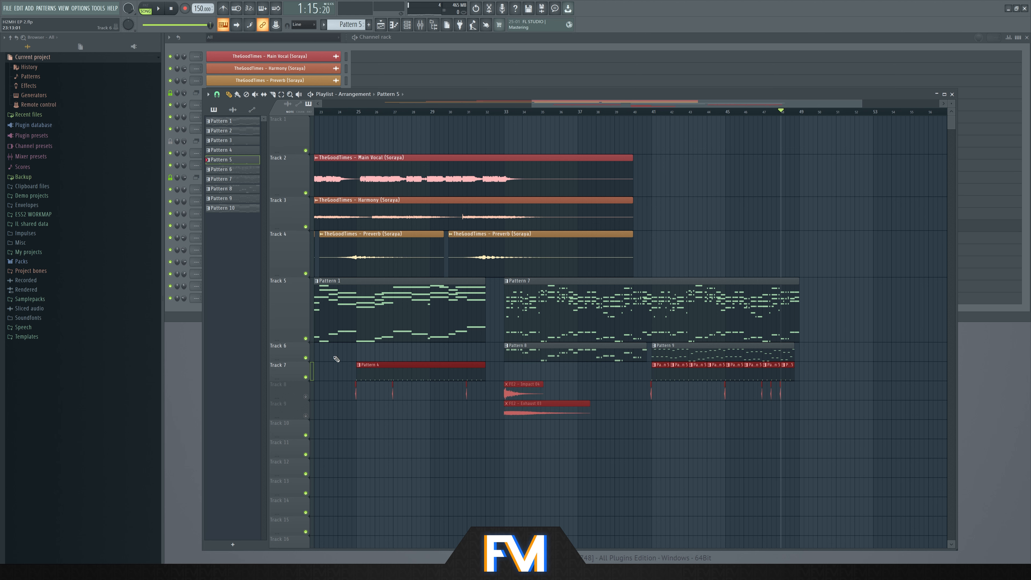
{"action": "left_click_drag", "start_coordinate": [791, 446], "coordinate": [367, 343]}
{"action": "scroll", "coordinate": [864, 444], "scroll_direction": "down", "scroll_amount": 2}
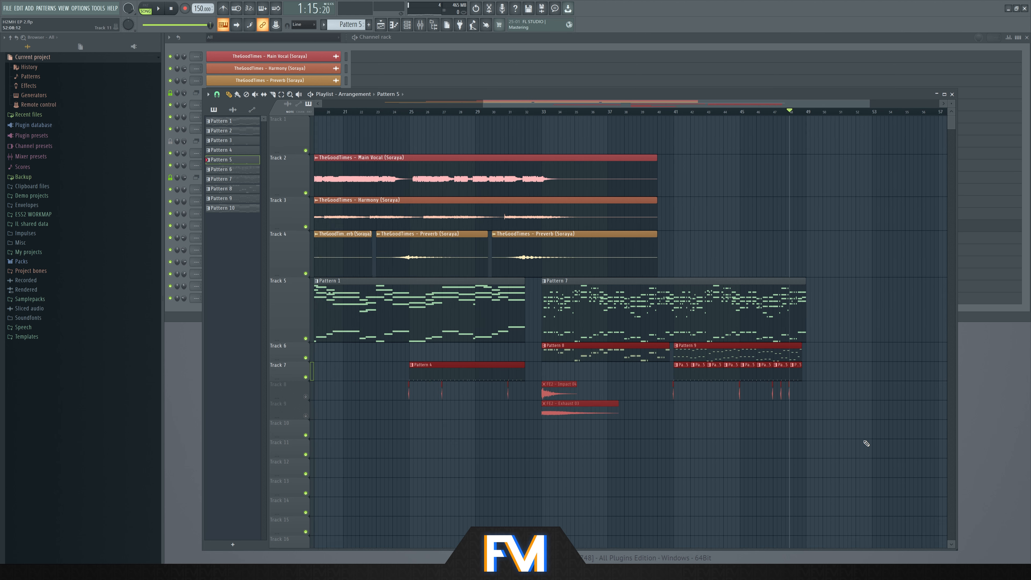
{"action": "key", "text": "shift+Down"}
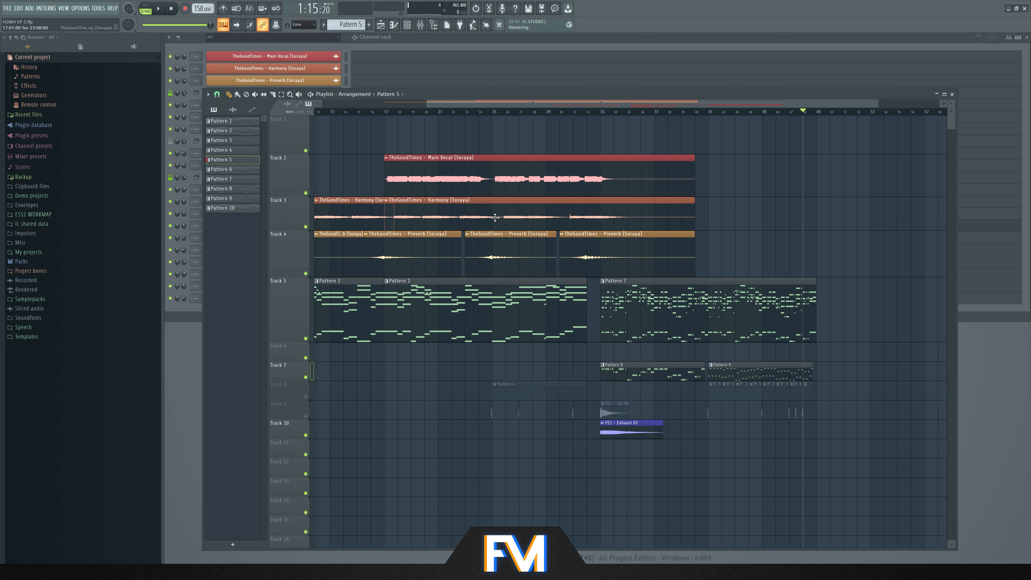
Fill Pattern 10 with sustained chord notes for Top Arp and Main Plucks, and place it on Track 6 from bar 41 to 49
{"action": "left_click", "coordinate": [401, 38]}
{"action": "scroll", "coordinate": [344, 25], "scroll_direction": "up", "scroll_amount": 4}
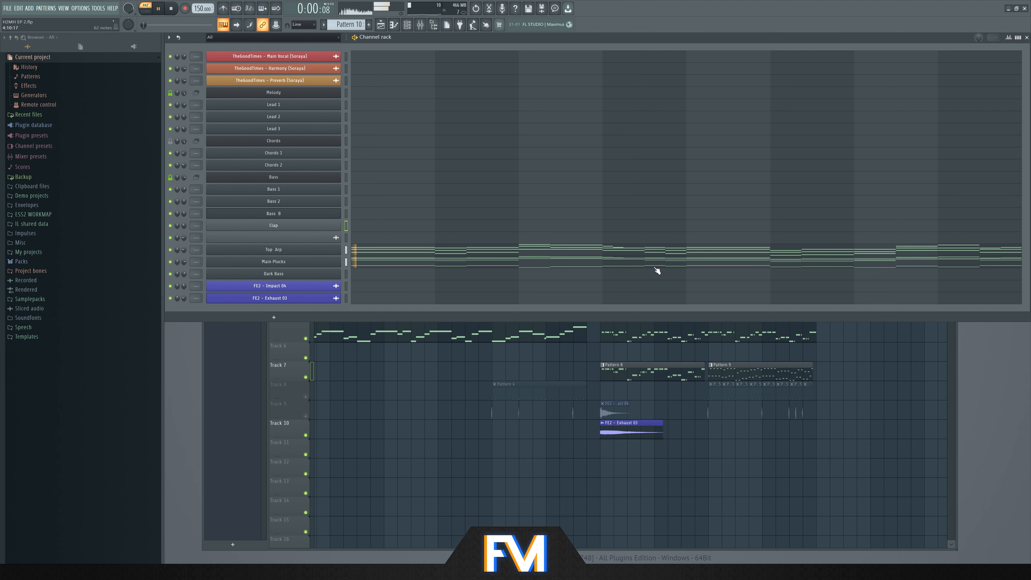
{"action": "left_click", "coordinate": [828, 355]}
{"action": "right_click", "coordinate": [844, 355]}
{"action": "scroll", "coordinate": [814, 353], "scroll_direction": "up", "scroll_amount": 4}
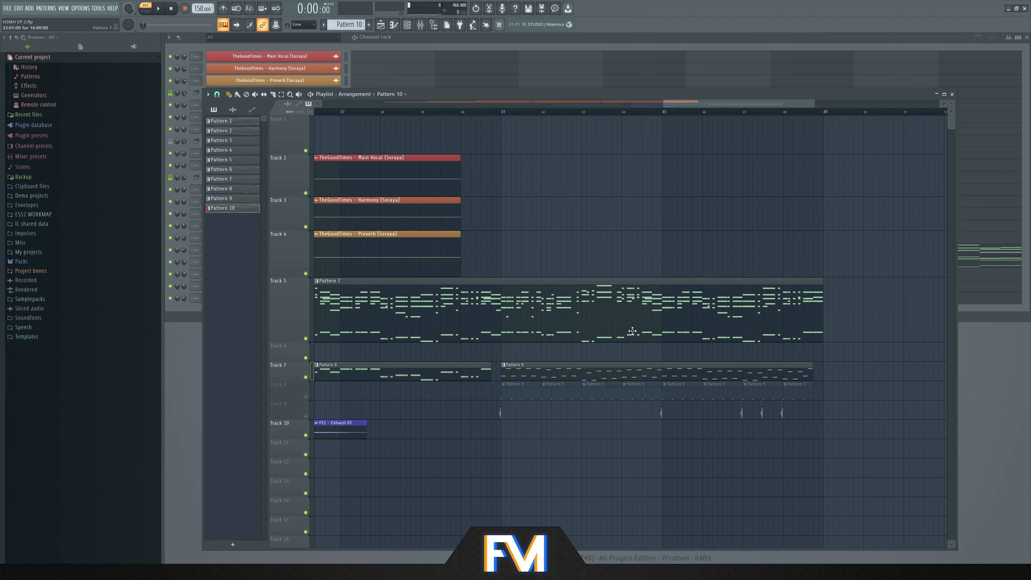
{"action": "left_click", "coordinate": [511, 351]}
{"action": "scroll", "coordinate": [606, 178], "scroll_direction": "down", "scroll_amount": 3}
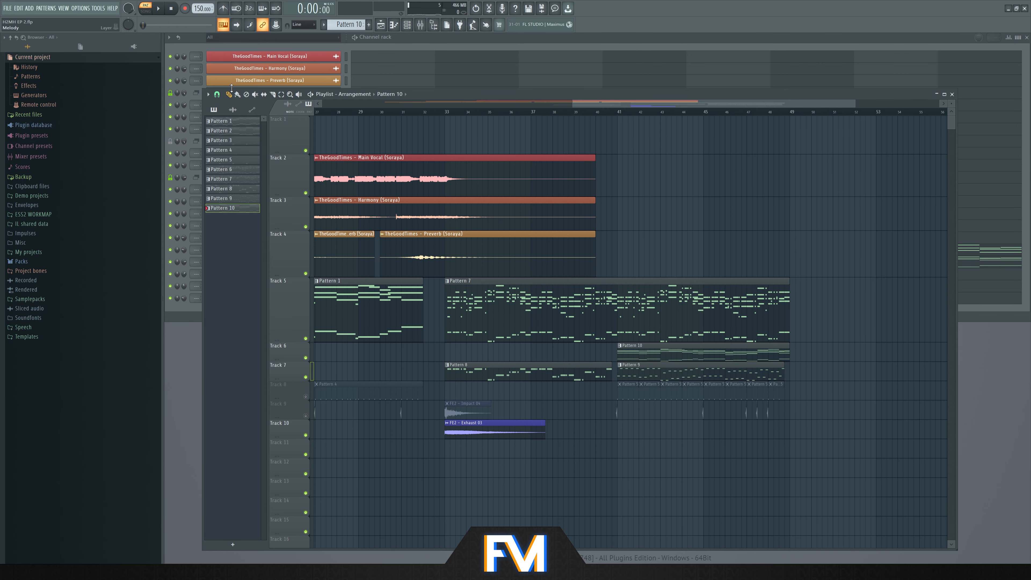
Unmute the Chords channel and Tracks 8 and 9, and play the arrangement from bar 32 through the second half
{"action": "left_click", "coordinate": [181, 141]}
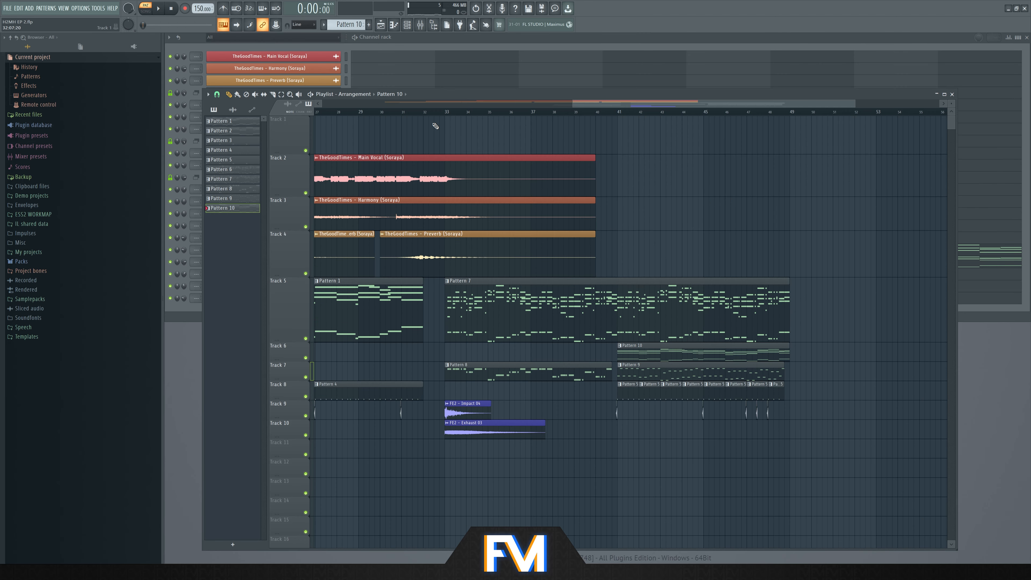
{"action": "key", "text": "space"}
{"action": "scroll", "coordinate": [428, 124], "scroll_direction": "up", "scroll_amount": 5}
{"action": "left_click", "coordinate": [412, 113]}
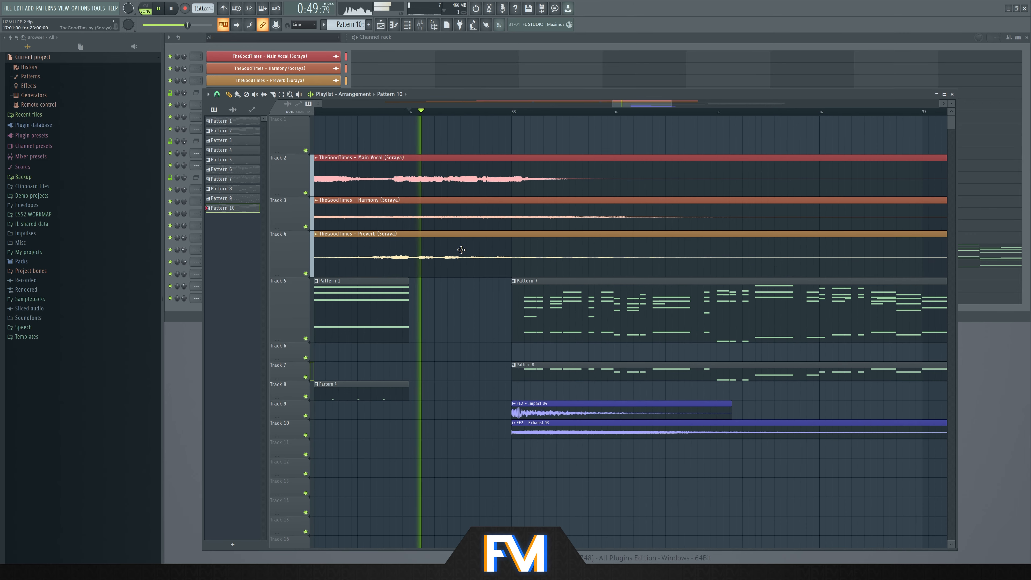
{"action": "scroll", "coordinate": [463, 445], "scroll_direction": "down", "scroll_amount": 4}
{"action": "scroll", "coordinate": [458, 451], "scroll_direction": "down", "scroll_amount": 3}
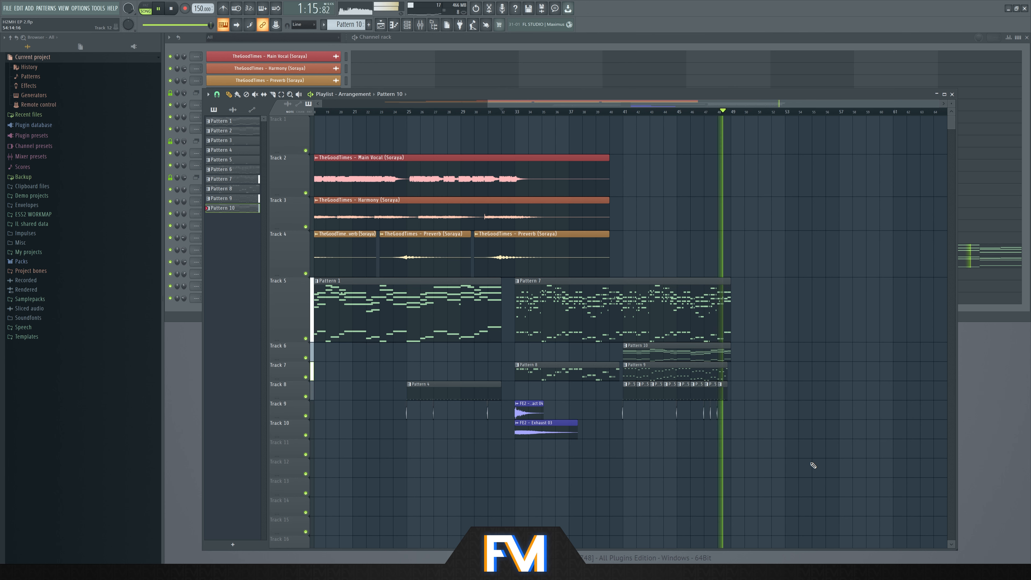
{"action": "key", "text": "space"}
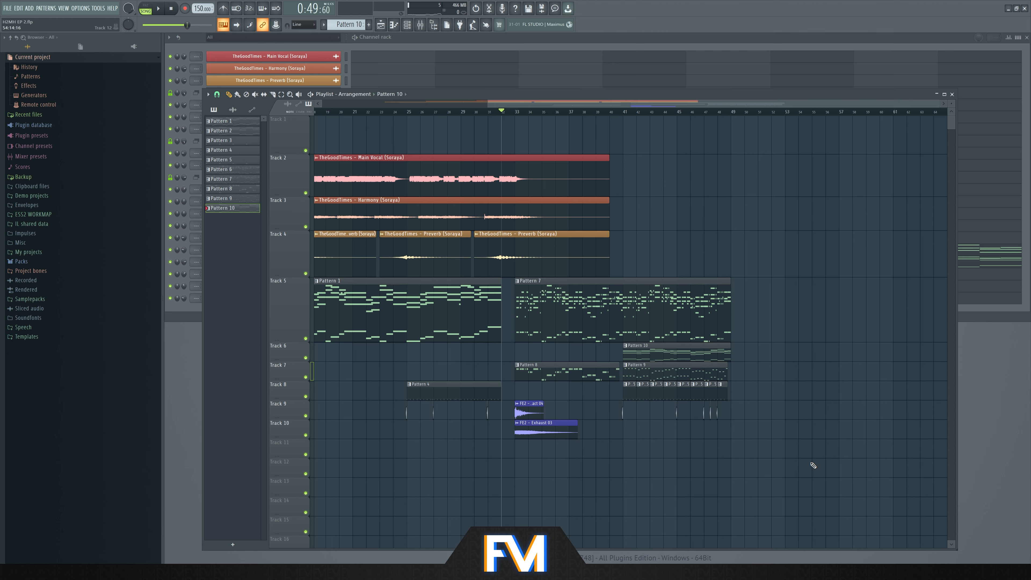
Delete the three short sample clips at bars 47 to 48 on Track 9 and replay the transition into bar 41
{"action": "scroll", "coordinate": [721, 392], "scroll_direction": "up", "scroll_amount": 3, "text": "ctrl"}
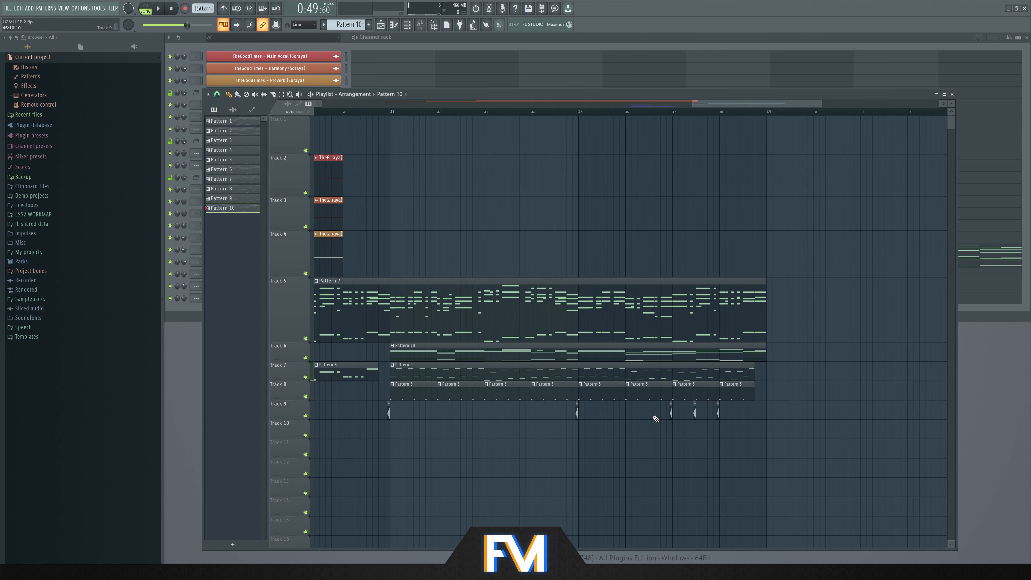
{"action": "scroll", "coordinate": [786, 420], "scroll_direction": "down", "scroll_amount": 4, "text": "ctrl"}
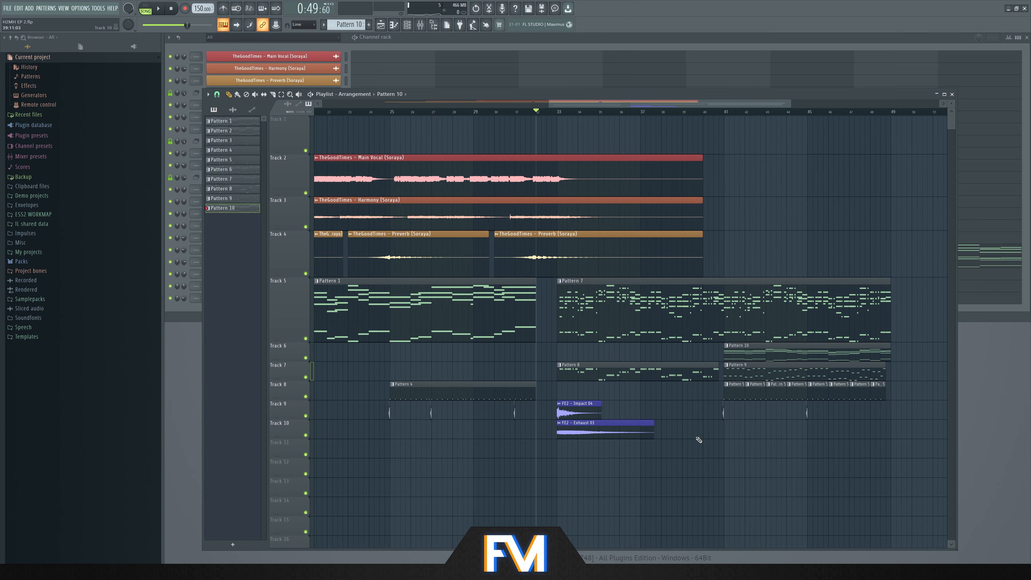
{"action": "key", "text": "space"}
{"action": "key", "text": "space"}
{"action": "scroll", "coordinate": [670, 421], "scroll_direction": "up", "scroll_amount": 2, "text": "ctrl"}
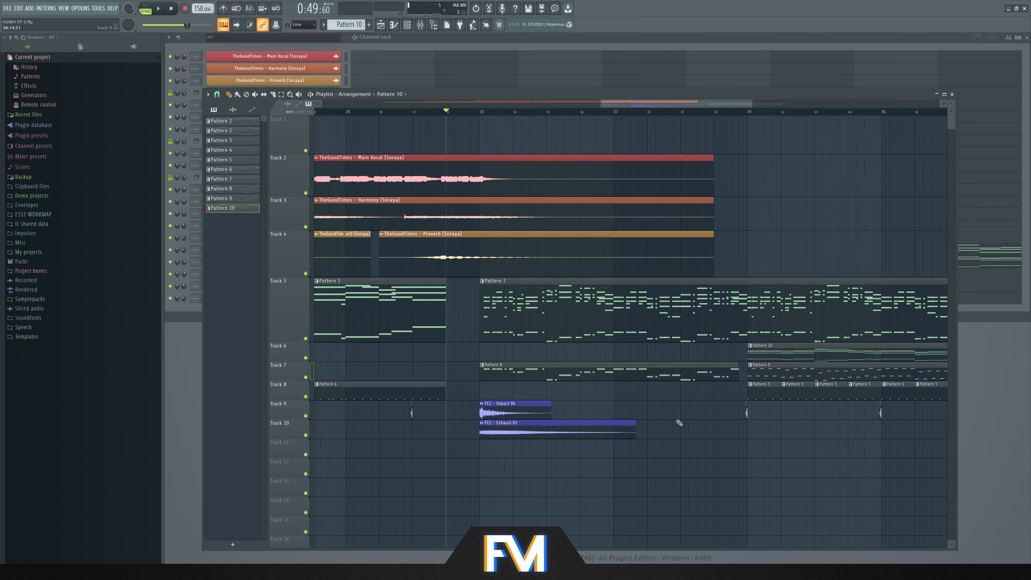
{"action": "key", "text": "space"}
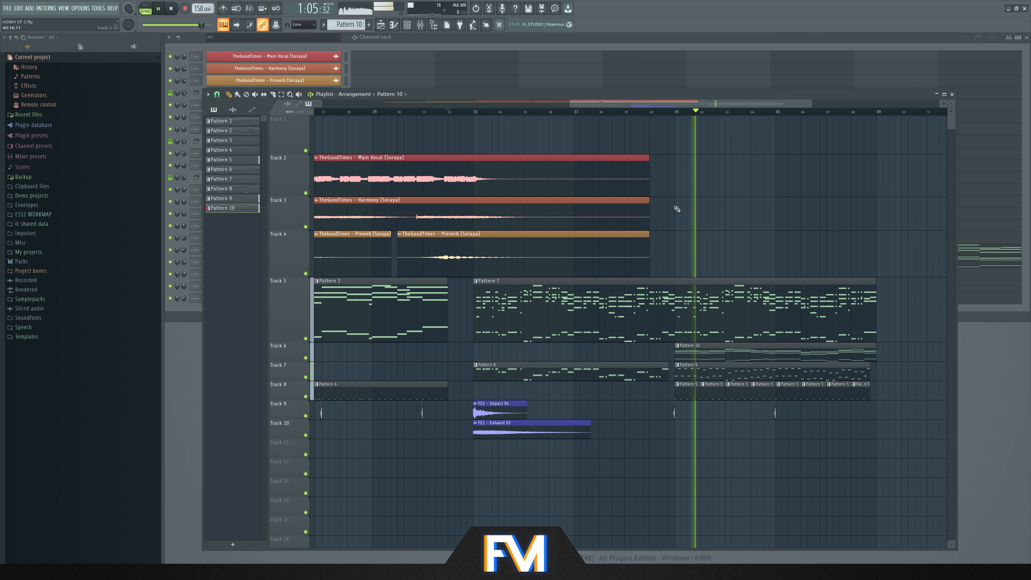
{"action": "left_click", "coordinate": [644, 113]}
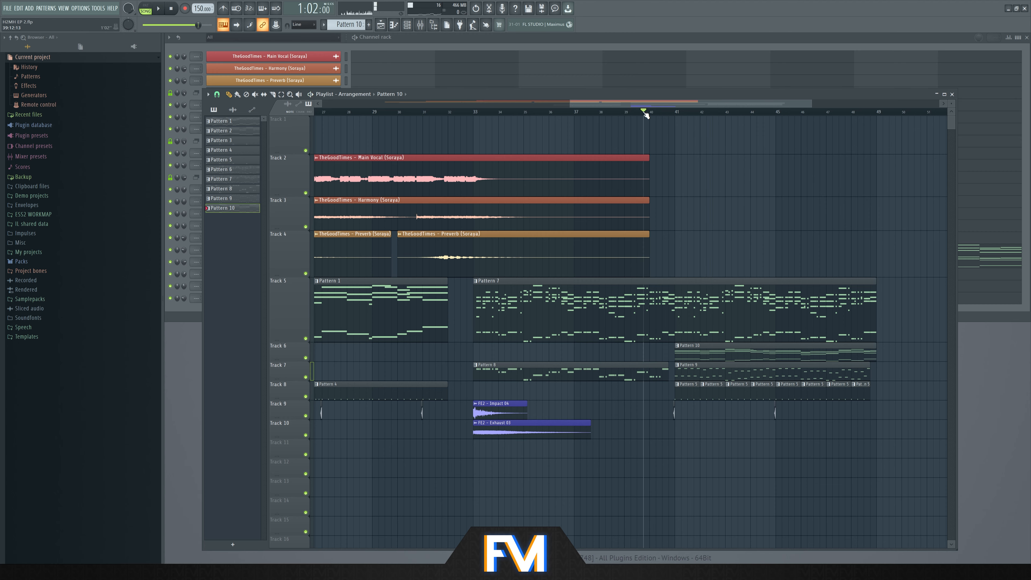
Play the arrangement across the transition into bar 41
{"action": "scroll", "coordinate": [682, 224], "scroll_direction": "up", "scroll_amount": 6}
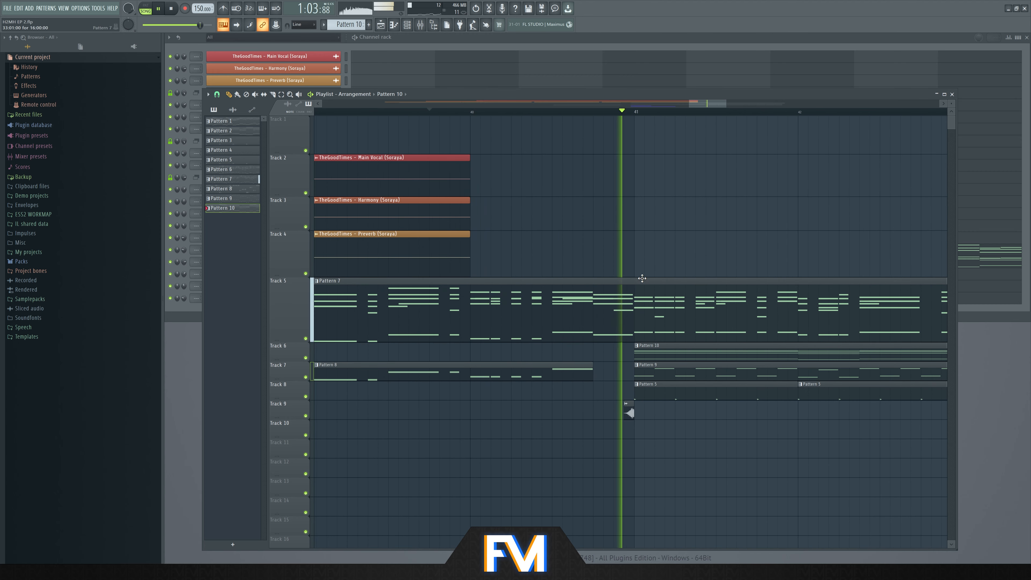
{"action": "scroll", "coordinate": [594, 410], "scroll_direction": "down", "scroll_amount": 4}
{"action": "key", "text": "space"}
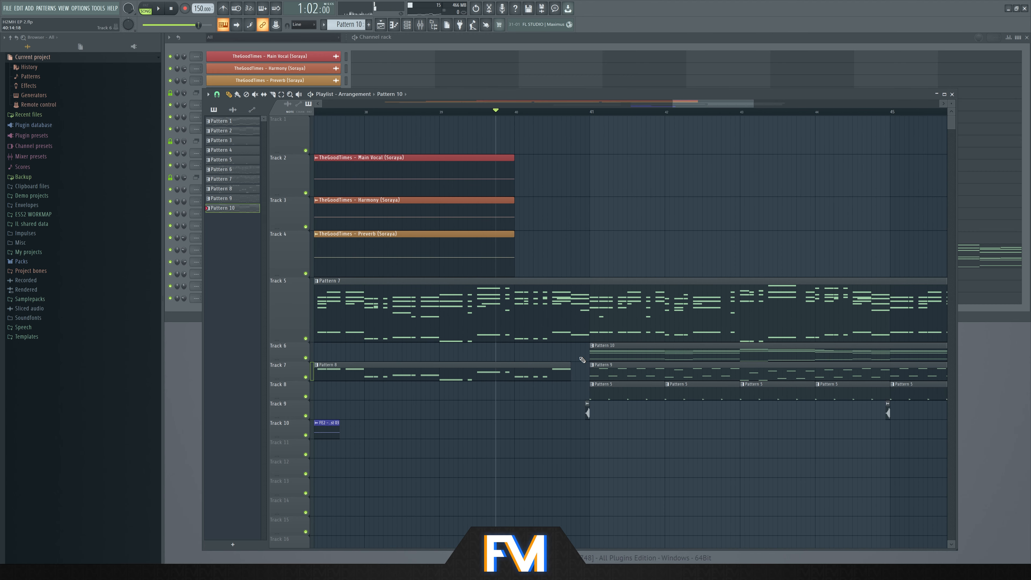
{"action": "key", "text": "space"}
{"action": "right_click", "coordinate": [592, 354]}
{"action": "right_click", "coordinate": [595, 369]}
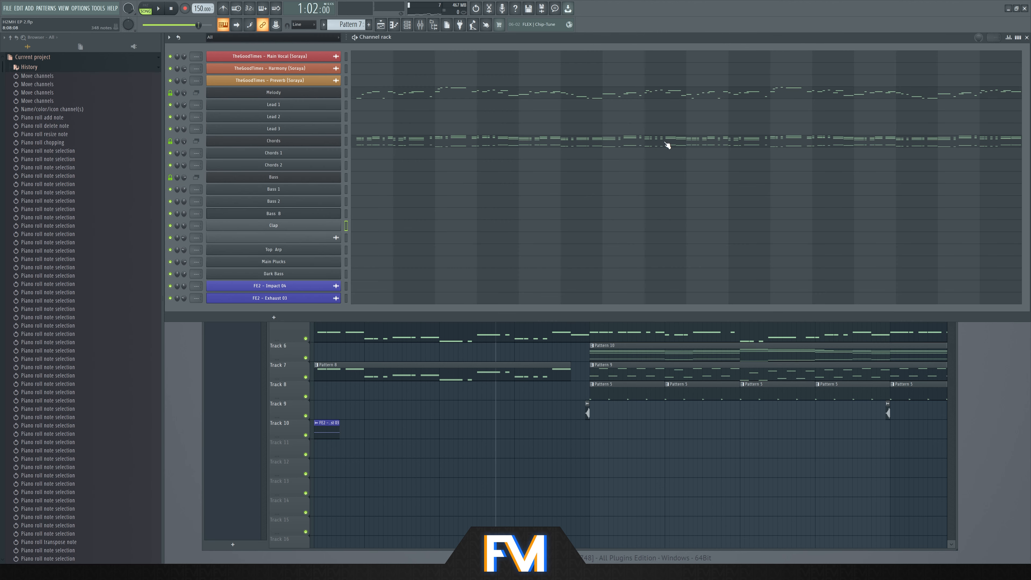
Open Pattern 7's Chords notes in the piano roll and play the passage leading into bar 9
{"action": "key", "text": "space"}
{"action": "left_click", "coordinate": [736, 150]}
{"action": "scroll", "coordinate": [623, 202], "scroll_direction": "up", "scroll_amount": 2}
{"action": "key", "text": "space"}
{"action": "scroll", "coordinate": [583, 215], "scroll_direction": "up", "scroll_amount": 5}
{"action": "key", "text": "space"}
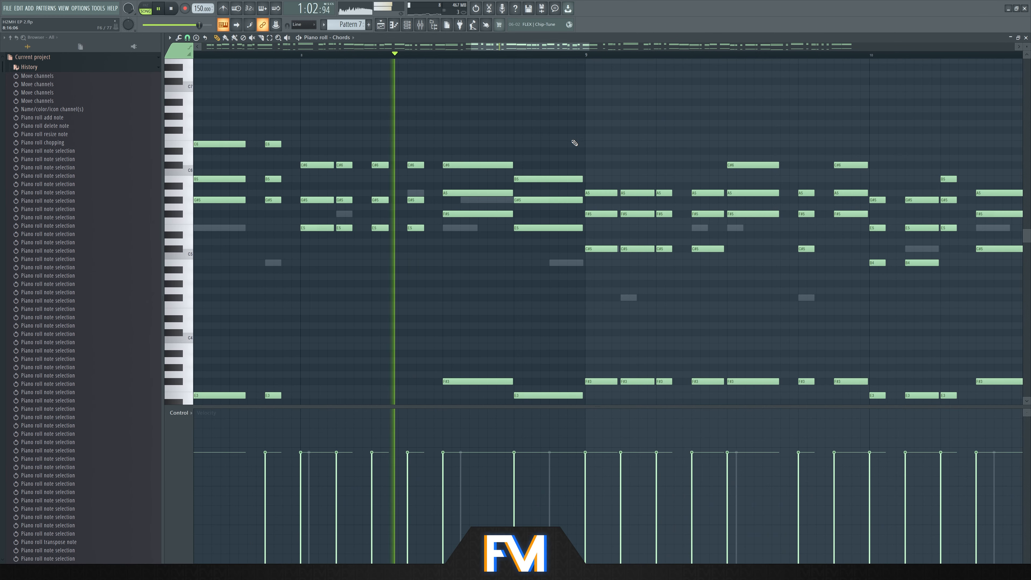
Restore the F#5 note in the first chord of bar 9 and shorten that bar's second and fourth chords
{"action": "scroll", "coordinate": [578, 155], "scroll_direction": "down", "scroll_amount": 2}
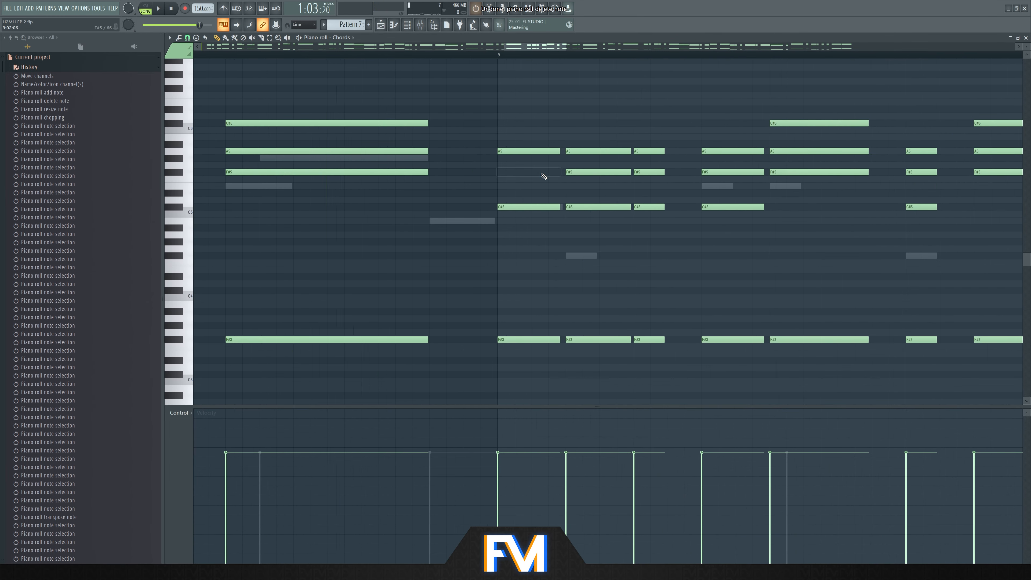
{"action": "left_click", "coordinate": [544, 176]}
{"action": "key", "text": "space"}
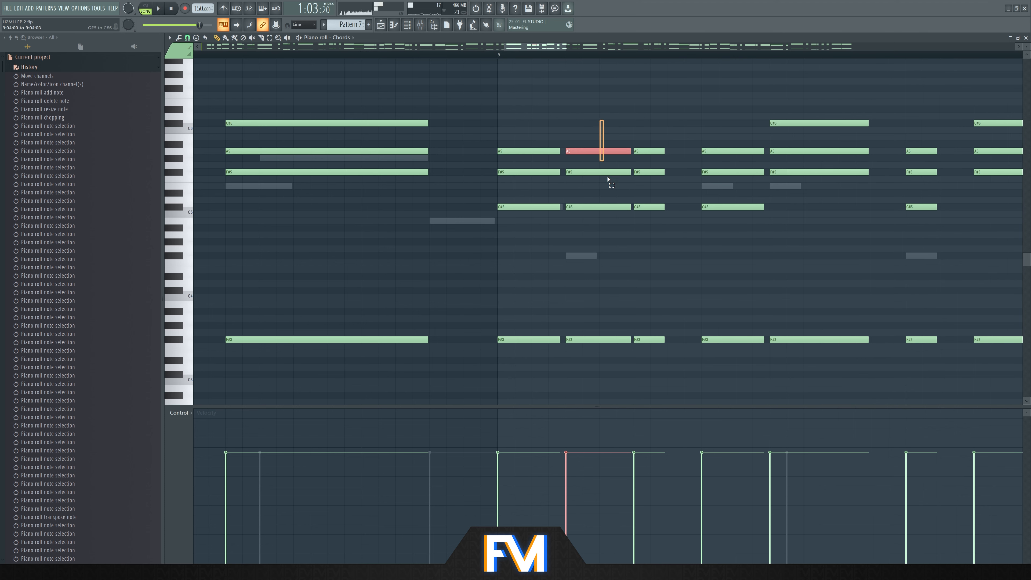
{"action": "left_click_drag", "start_coordinate": [601, 129], "coordinate": [619, 358]}
{"action": "left_click_drag", "start_coordinate": [733, 121], "coordinate": [731, 346]}
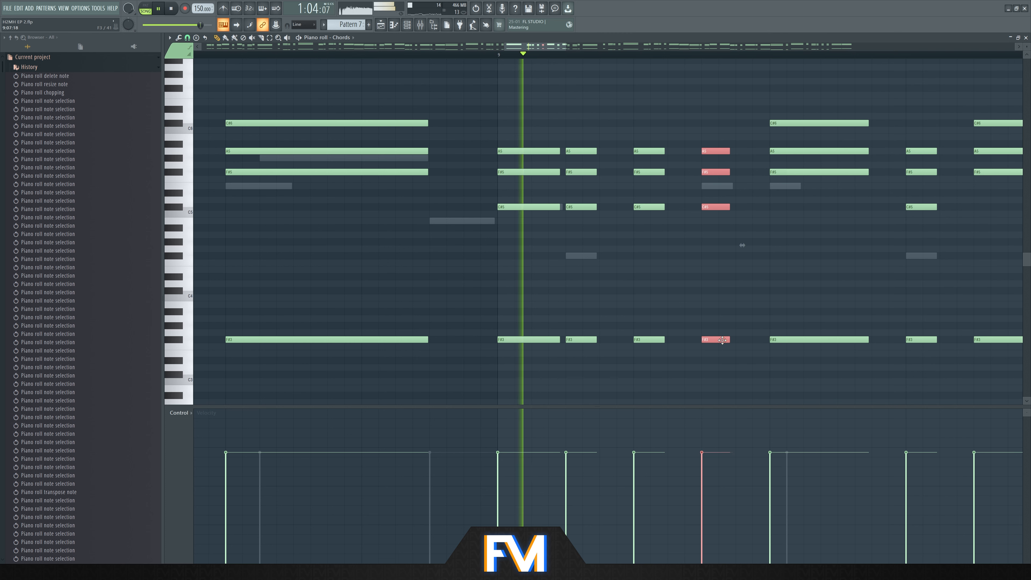
Duplicate the long chord ahead of bar 9 to fill the gap before that bar, and play the result
{"action": "left_click_drag", "start_coordinate": [430, 344], "coordinate": [407, 340]}
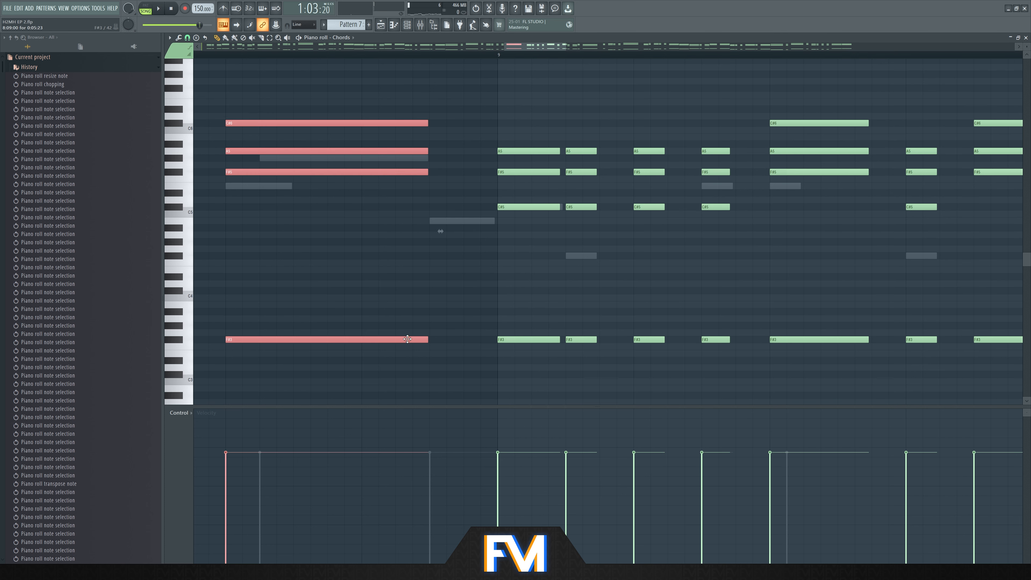
{"action": "key", "text": "ctrl+b"}
{"action": "left_click_drag", "start_coordinate": [629, 123], "coordinate": [488, 123]}
{"action": "key", "text": "space"}
{"action": "scroll", "coordinate": [540, 150], "scroll_direction": "down", "scroll_amount": 3}
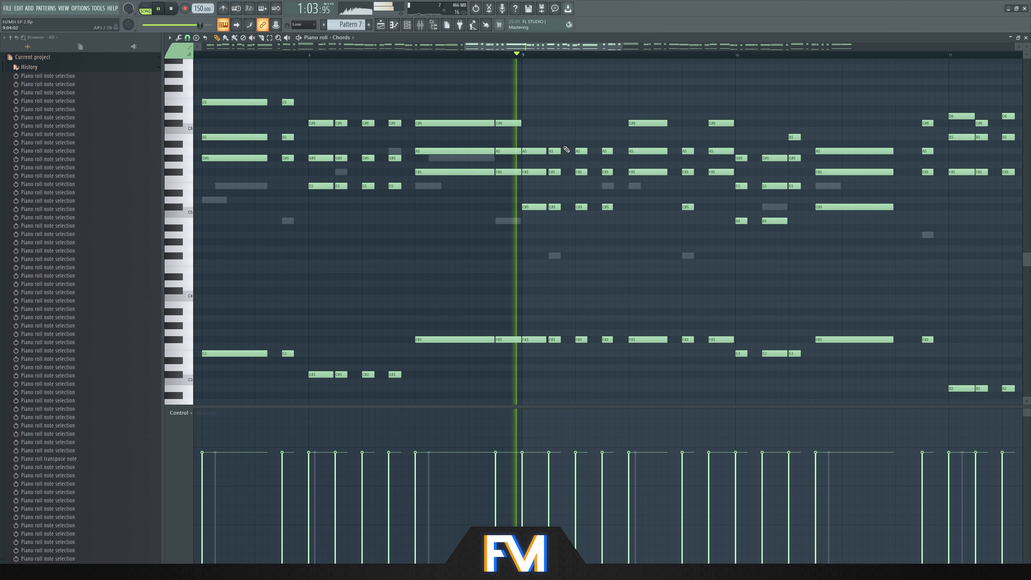
{"action": "scroll", "coordinate": [504, 85], "scroll_direction": "down", "scroll_amount": 2}
{"action": "scroll", "coordinate": [484, 85], "scroll_direction": "down", "scroll_amount": 3}
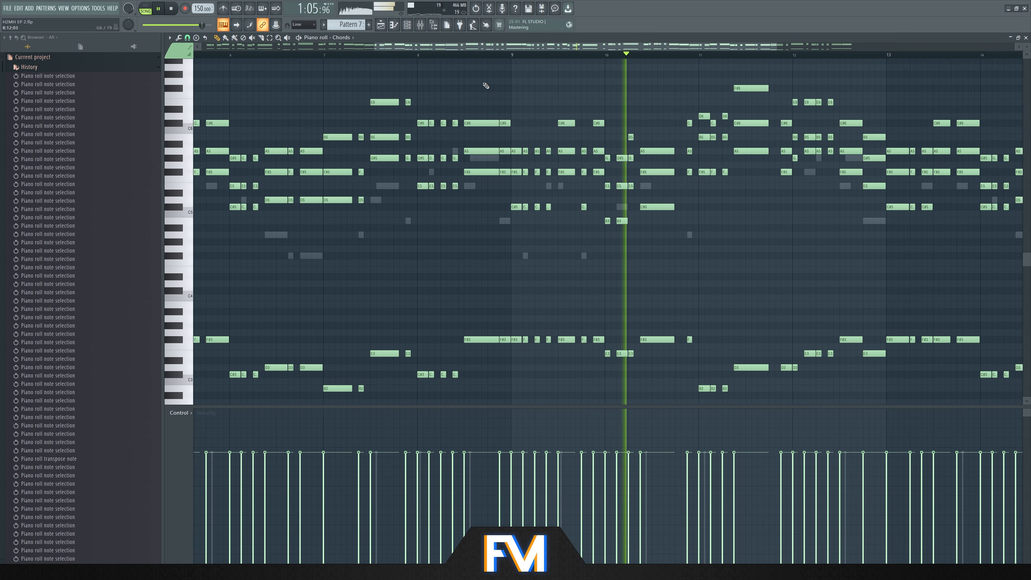
{"action": "left_click", "coordinate": [1013, 38]}
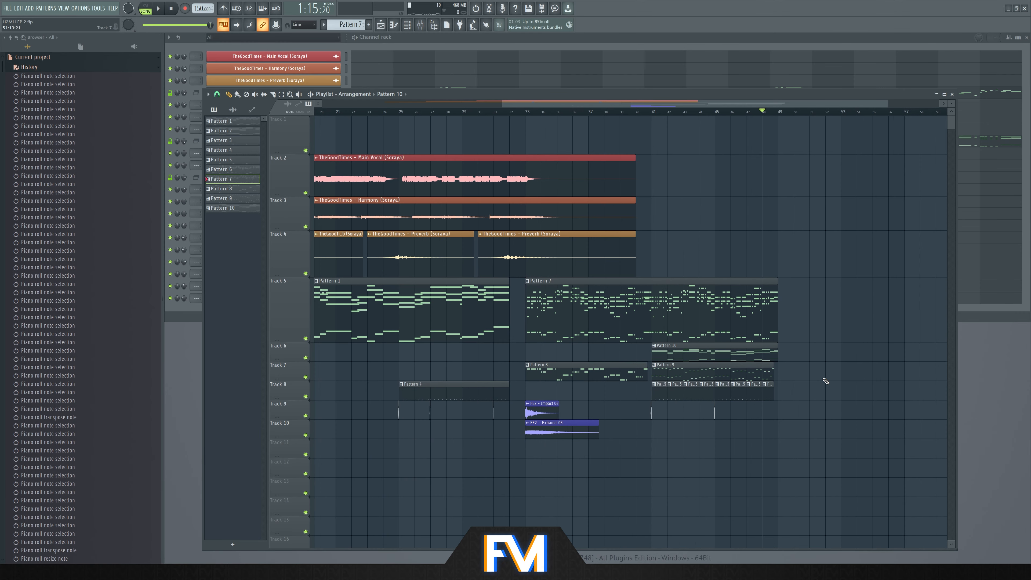
Move the Pattern 2 and Pattern 1 clips off Track 5, and shift all clips from Track 6 downward one track lower
{"action": "scroll", "coordinate": [826, 381], "scroll_direction": "down", "scroll_amount": 3}
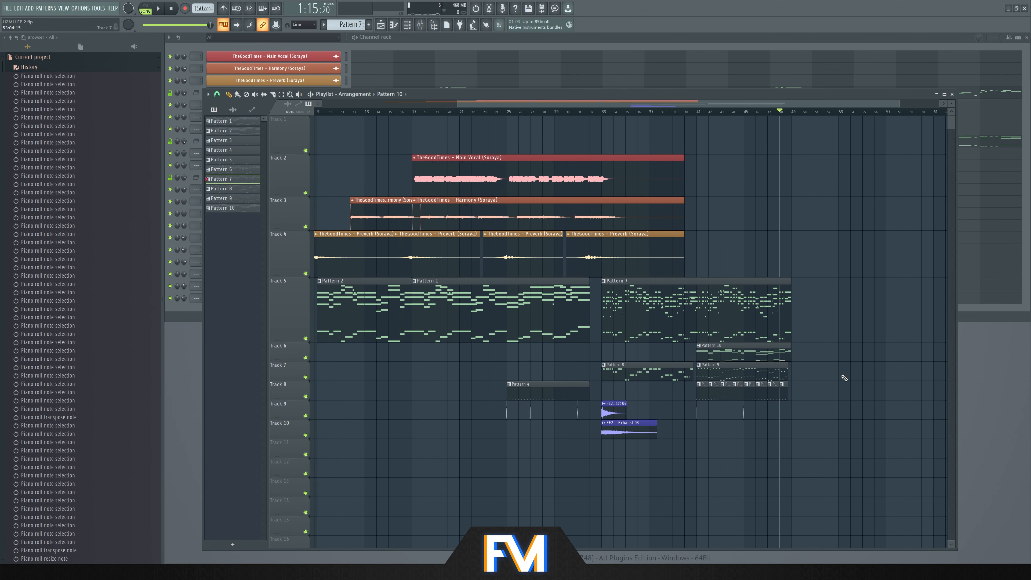
{"action": "left_click_drag", "start_coordinate": [567, 354], "coordinate": [324, 301]}
{"action": "left_click_drag", "start_coordinate": [875, 457], "coordinate": [354, 360]}
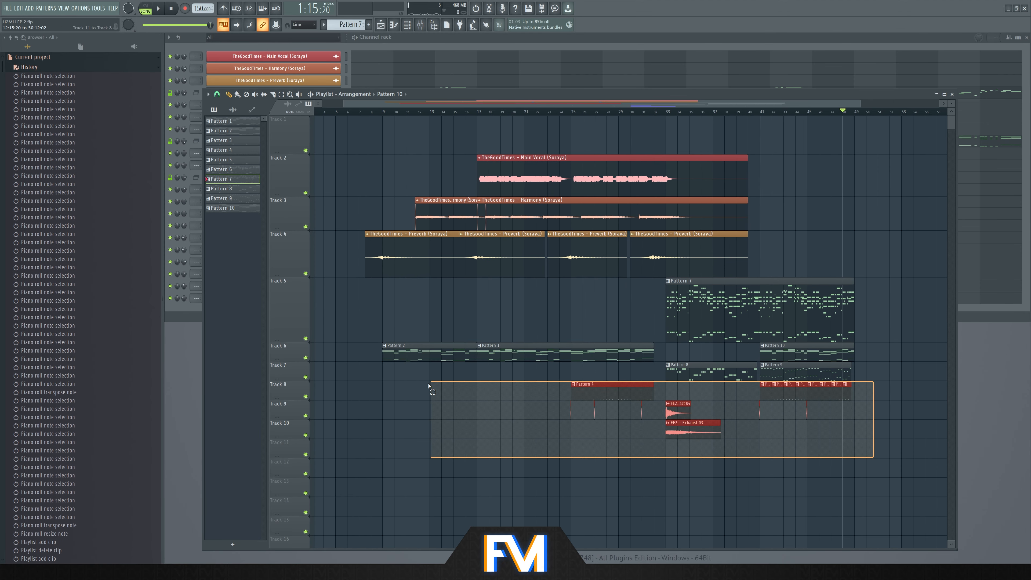
{"action": "key", "text": "shift+Down"}
{"action": "key", "text": "ctrl+d"}
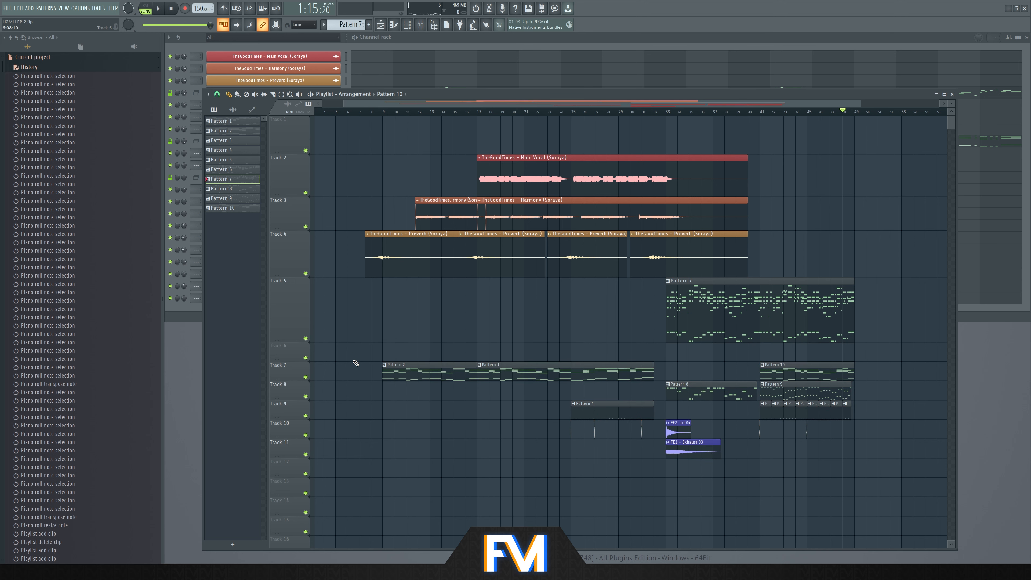
Create Pattern 11 with the Top Arp notes and place it on Track 6 from bar 41 to bar 49
{"action": "left_click", "coordinate": [477, 72]}
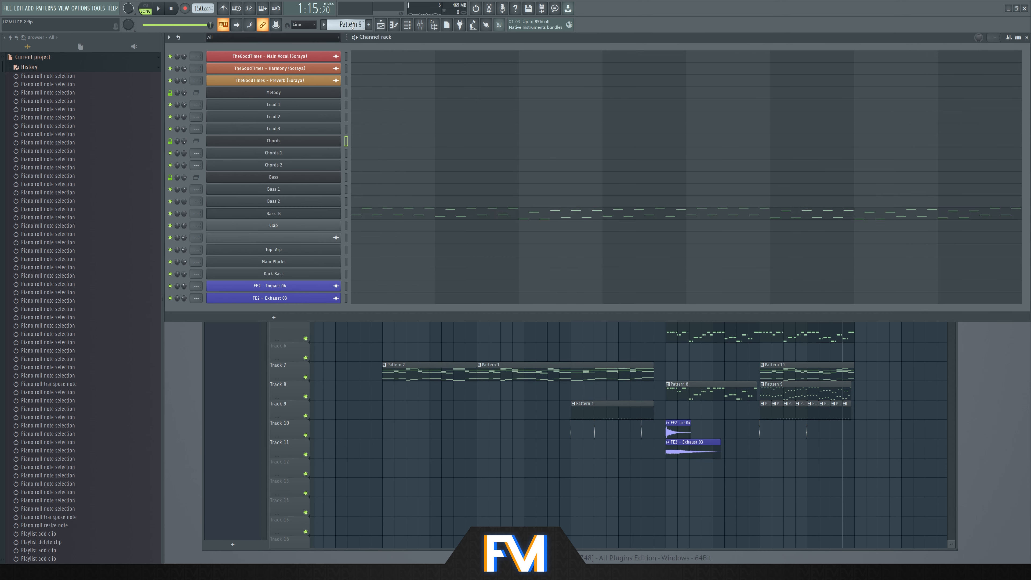
{"action": "left_click", "coordinate": [346, 252]}
{"action": "scroll", "coordinate": [338, 24], "scroll_direction": "down", "scroll_amount": 1}
{"action": "left_click", "coordinate": [772, 353]}
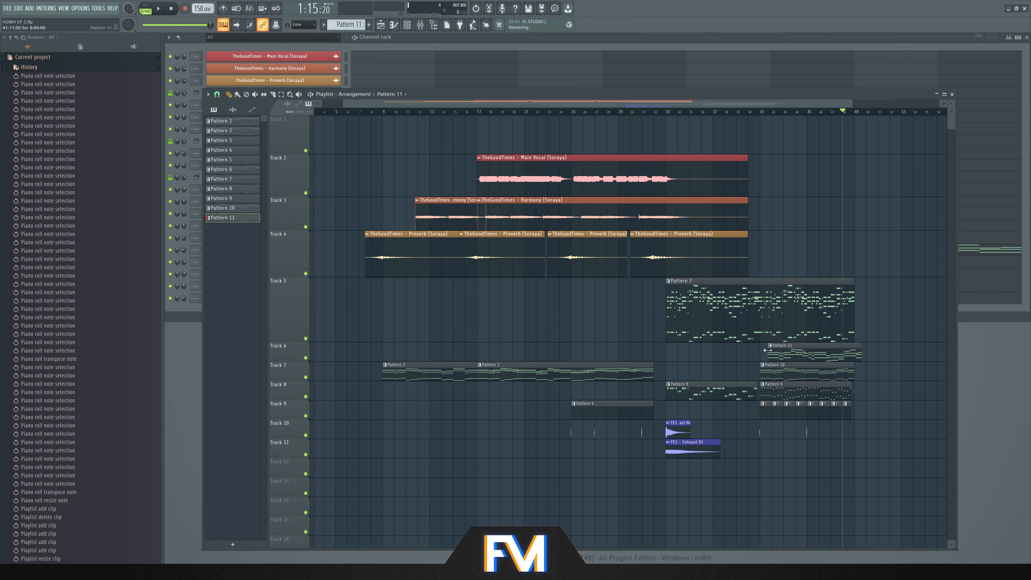
{"action": "scroll", "coordinate": [772, 353], "scroll_direction": "up", "scroll_amount": 6}
{"action": "left_click_drag", "start_coordinate": [772, 351], "coordinate": [737, 350]}
{"action": "scroll", "coordinate": [730, 350], "scroll_direction": "down", "scroll_amount": 4}
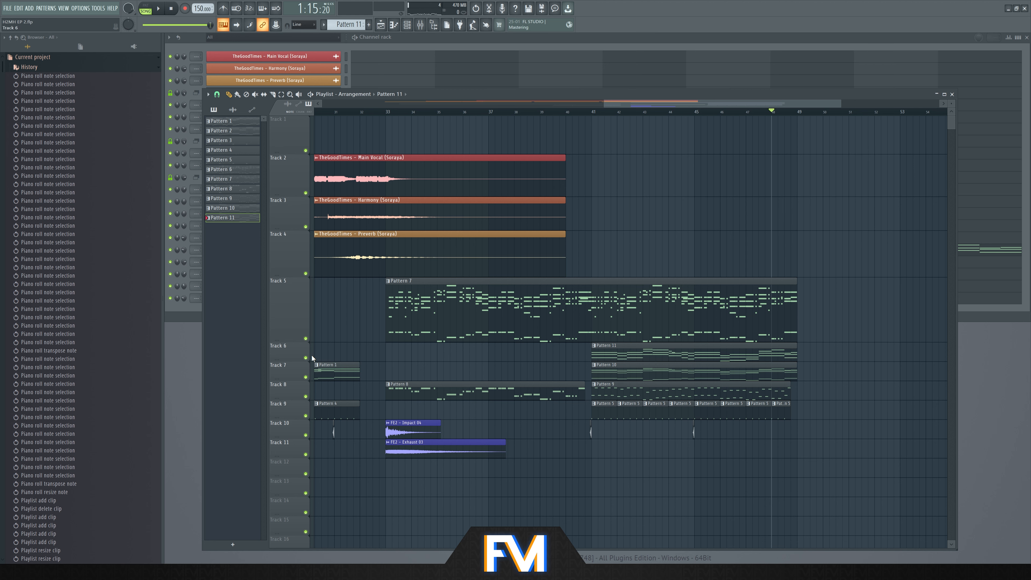
Solo Track 7 to listen to Pattern 10 on its own, and restore the other tracks
{"action": "left_click", "coordinate": [306, 378], "text": "ctrl"}
{"action": "key", "text": "space"}
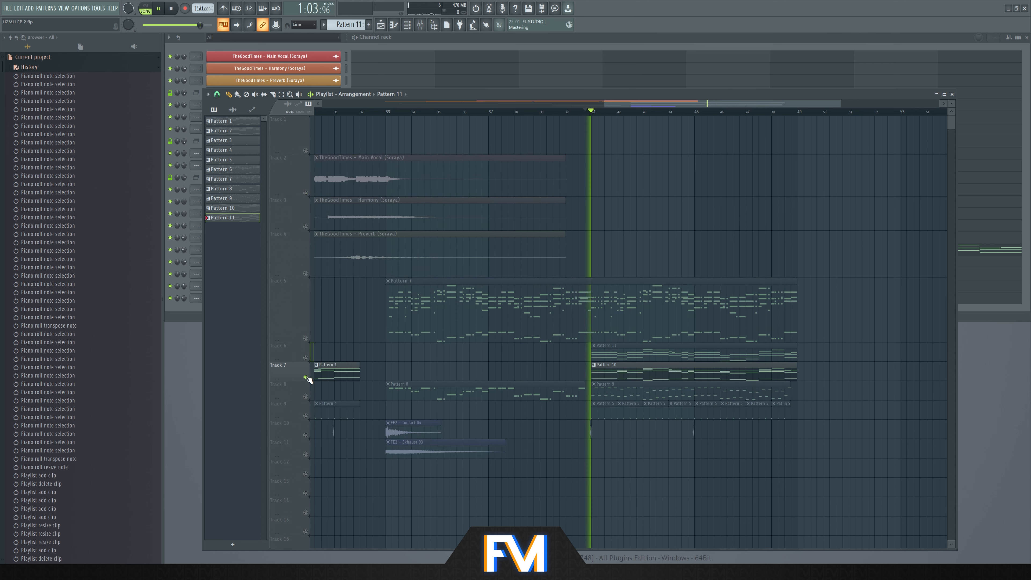
{"action": "key", "text": "space"}
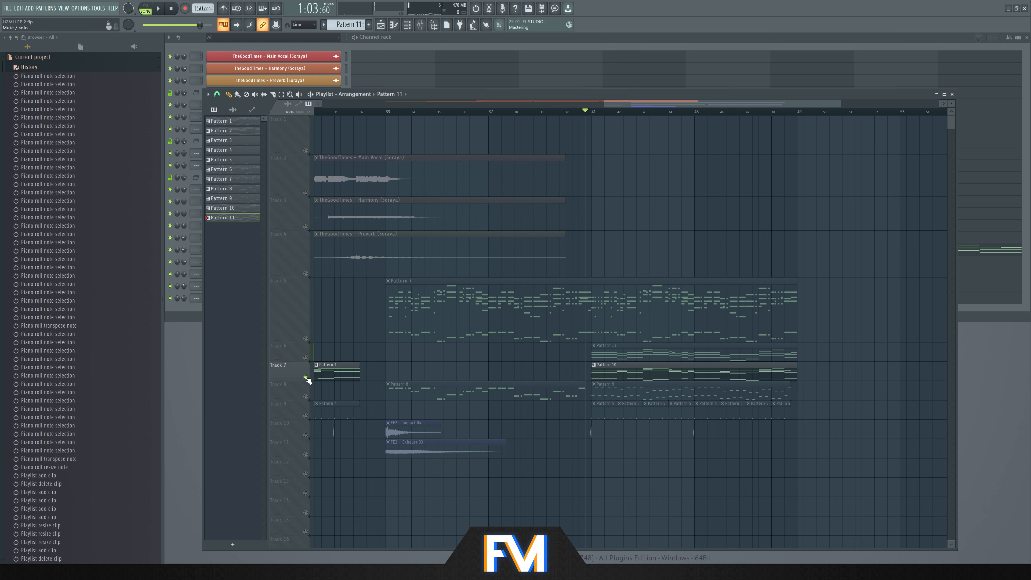
{"action": "left_click", "coordinate": [305, 377], "text": "ctrl"}
Trim the end of the Pattern 10 clip to bar 48 and the Pattern 11 clip to just past bar 48
{"action": "scroll", "coordinate": [801, 349], "scroll_direction": "up", "scroll_amount": 3}
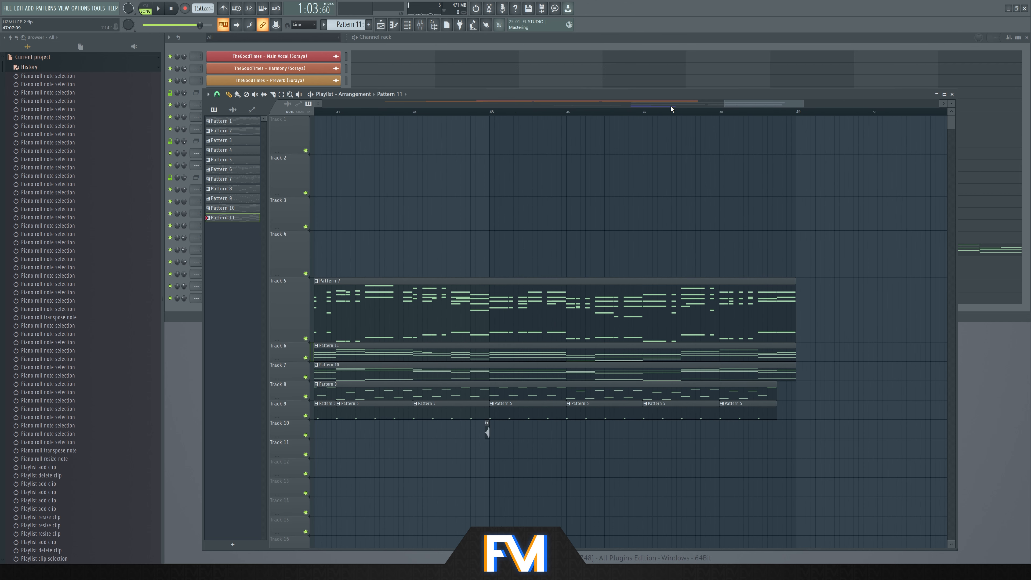
{"action": "scroll", "coordinate": [768, 321], "scroll_direction": "up", "scroll_amount": 2}
{"action": "key", "text": "space"}
{"action": "left_click_drag", "start_coordinate": [810, 375], "coordinate": [757, 374]}
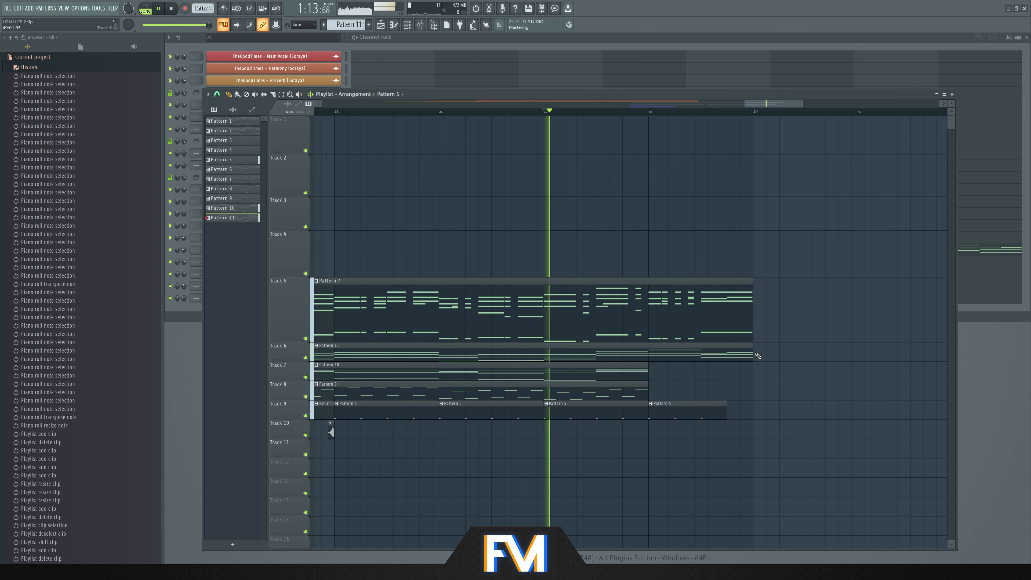
{"action": "left_click_drag", "start_coordinate": [756, 350], "coordinate": [674, 346]}
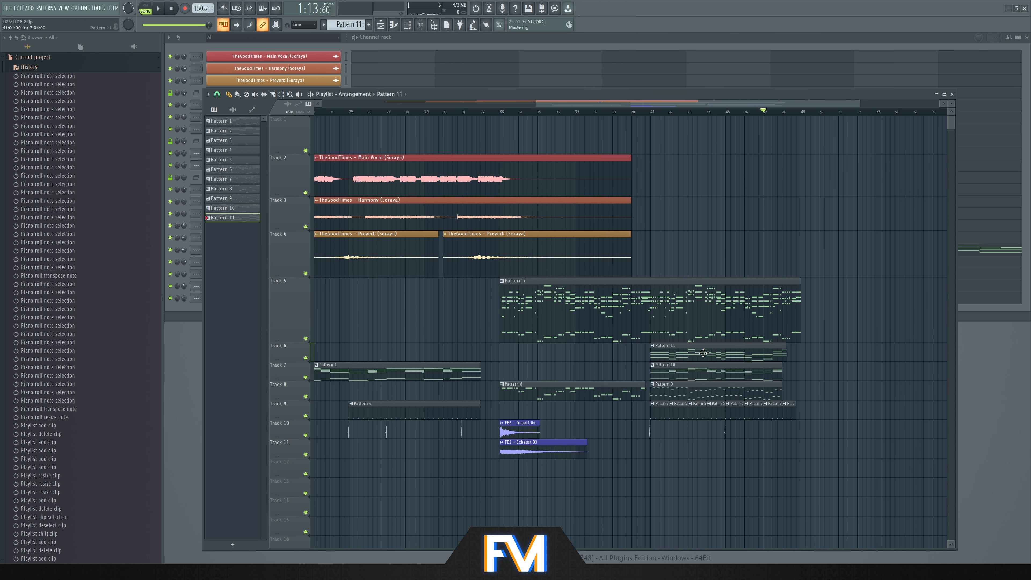
Add a Pattern 11 clip on Track 6 at bar 33, extend it to bar 41, and play the section
{"action": "scroll", "coordinate": [482, 341], "scroll_direction": "up", "scroll_amount": 4}
{"action": "left_click", "coordinate": [524, 352]}
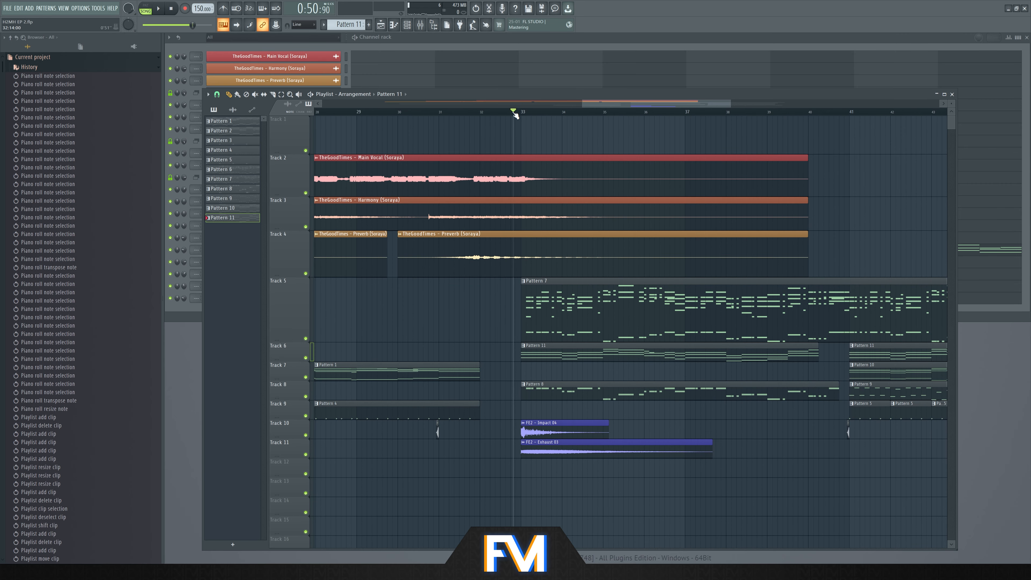
{"action": "left_click_drag", "start_coordinate": [819, 355], "coordinate": [850, 356]}
{"action": "key", "text": "space"}
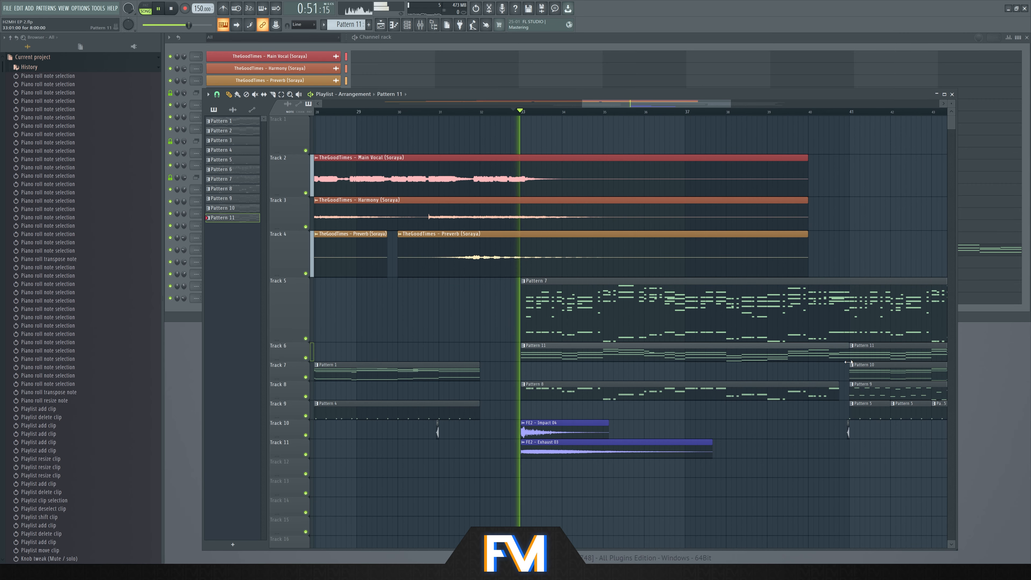
{"action": "scroll", "coordinate": [735, 476], "scroll_direction": "down", "scroll_amount": 3}
{"action": "scroll", "coordinate": [736, 476], "scroll_direction": "down", "scroll_amount": 3}
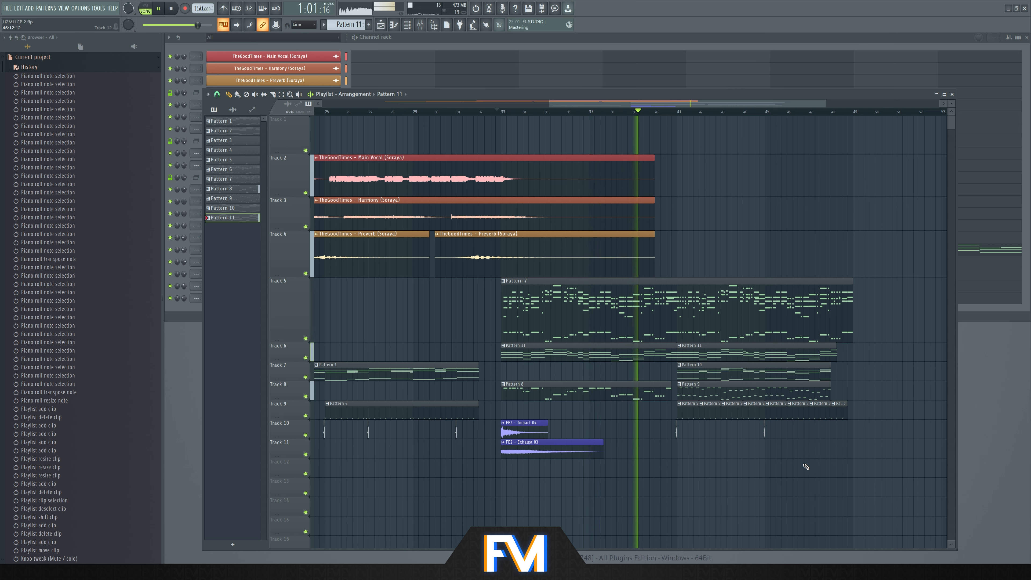
Move the FE2 Impact 04 and Exhaust 03 clips down to Tracks 11 and 12, and add another Exhaust 03 clip at bar 41
{"action": "left_click_drag", "start_coordinate": [593, 518], "coordinate": [526, 442]}
{"action": "key", "text": "ctrl+d"}
{"action": "left_click", "coordinate": [535, 462]}
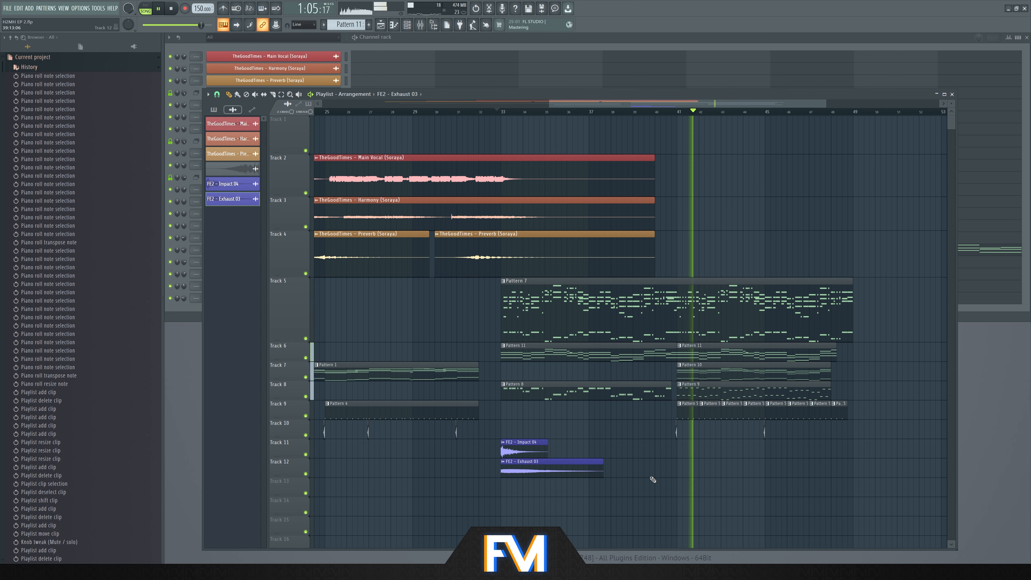
{"action": "scroll", "coordinate": [673, 465], "scroll_direction": "up", "scroll_amount": 5}
{"action": "left_click", "coordinate": [693, 463]}
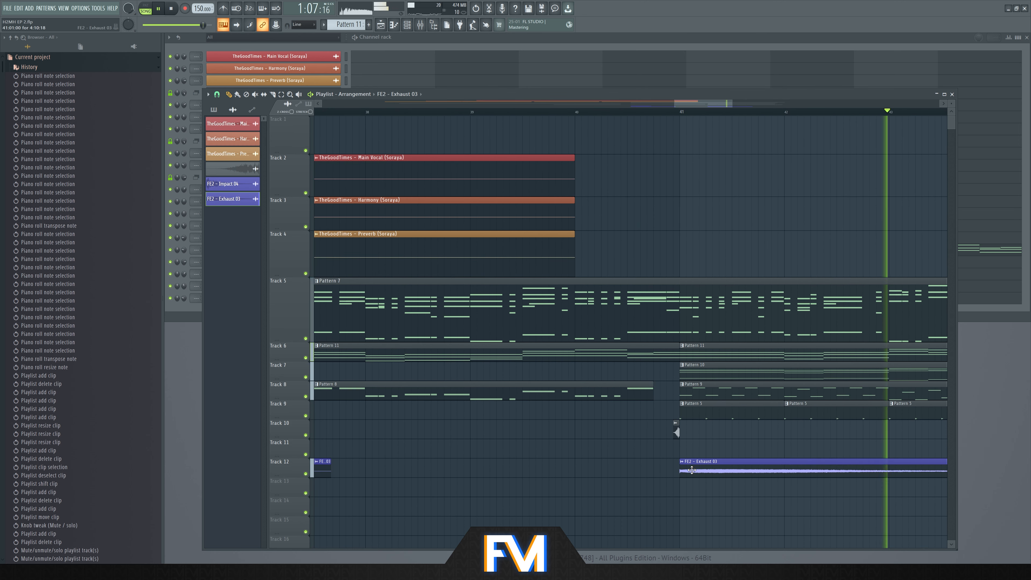
Play the arrangement through to its end, and replay the lead-in to bar 33 starting from bar 31
{"action": "scroll", "coordinate": [695, 463], "scroll_direction": "down", "scroll_amount": 4}
{"action": "scroll", "coordinate": [686, 394], "scroll_direction": "down", "scroll_amount": 3}
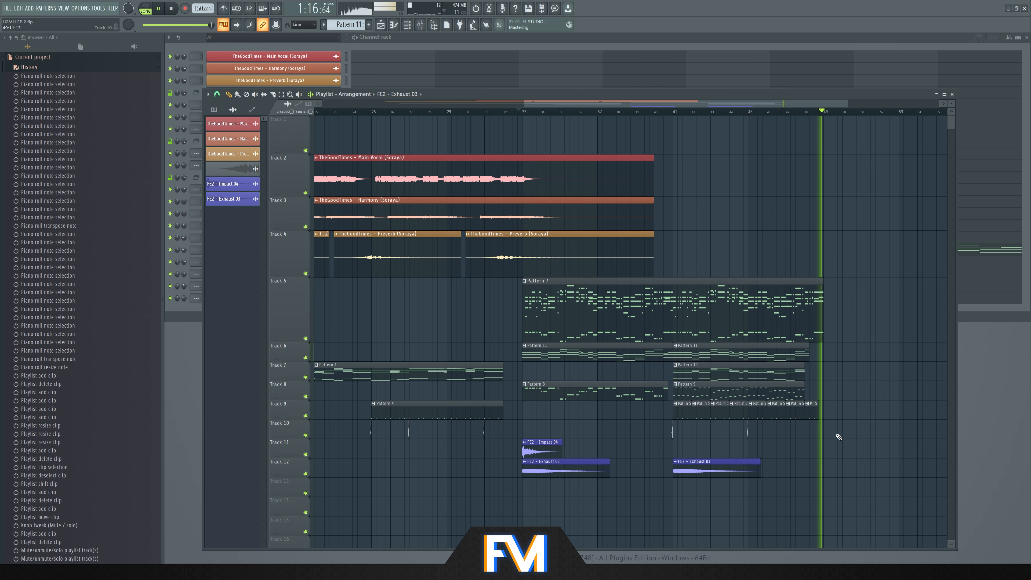
{"action": "key", "text": "space"}
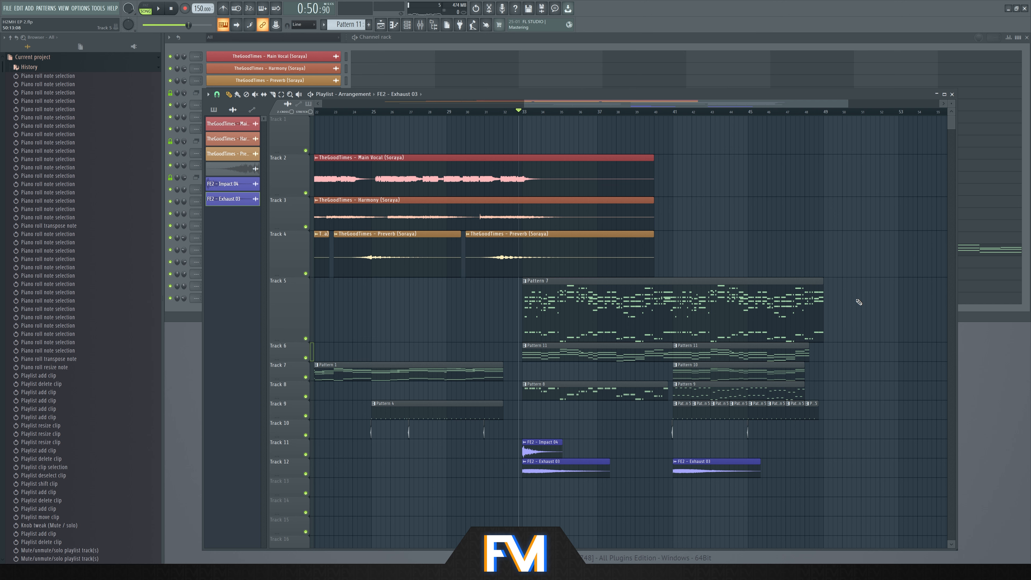
{"action": "scroll", "coordinate": [497, 312], "scroll_direction": "up", "scroll_amount": 5}
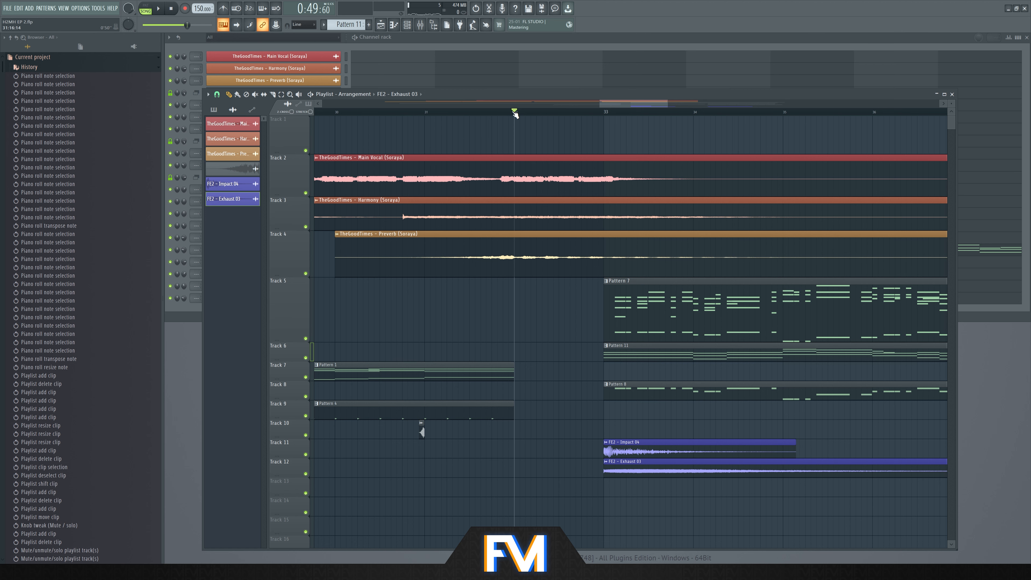
{"action": "left_click", "coordinate": [429, 115]}
{"action": "key", "text": "space"}
{"action": "scroll", "coordinate": [552, 136], "scroll_direction": "down", "scroll_amount": 3}
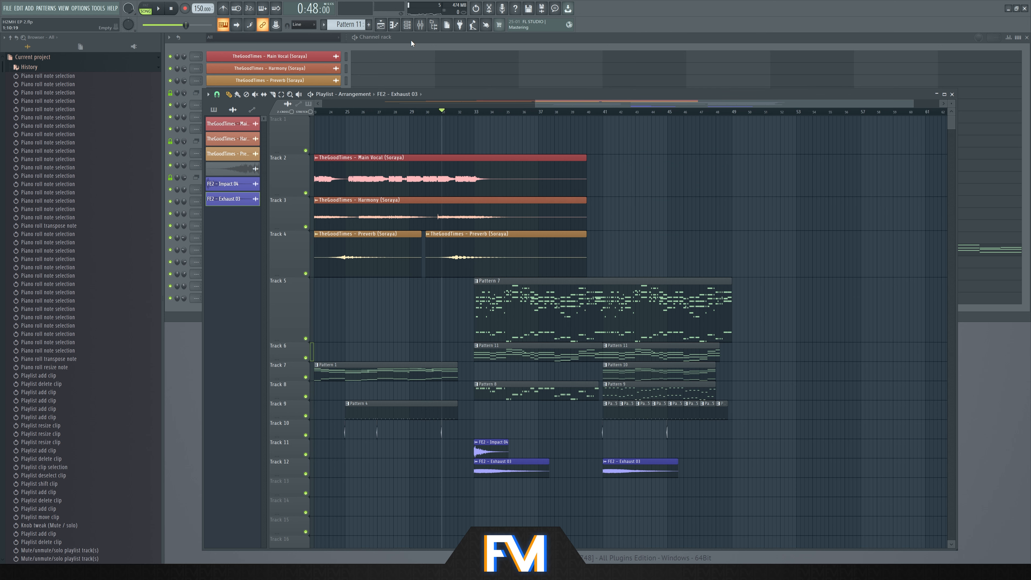
Open the Pattern 7 melody in the piano roll and play it through to bar 8
{"action": "left_click", "coordinate": [410, 42]}
{"action": "scroll", "coordinate": [352, 26], "scroll_direction": "up", "scroll_amount": 1}
{"action": "scroll", "coordinate": [353, 25], "scroll_direction": "down", "scroll_amount": 5}
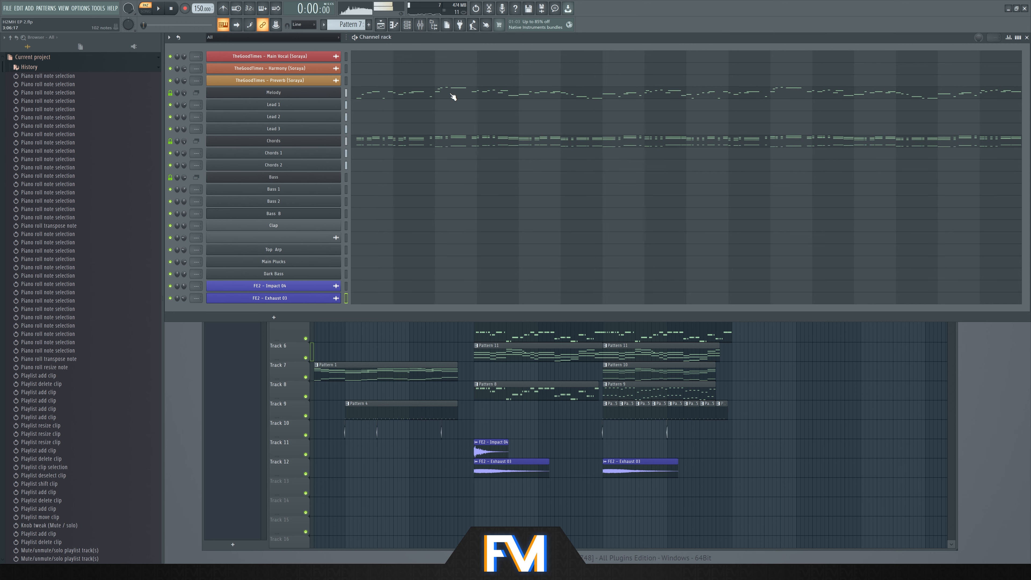
{"action": "left_click", "coordinate": [424, 97]}
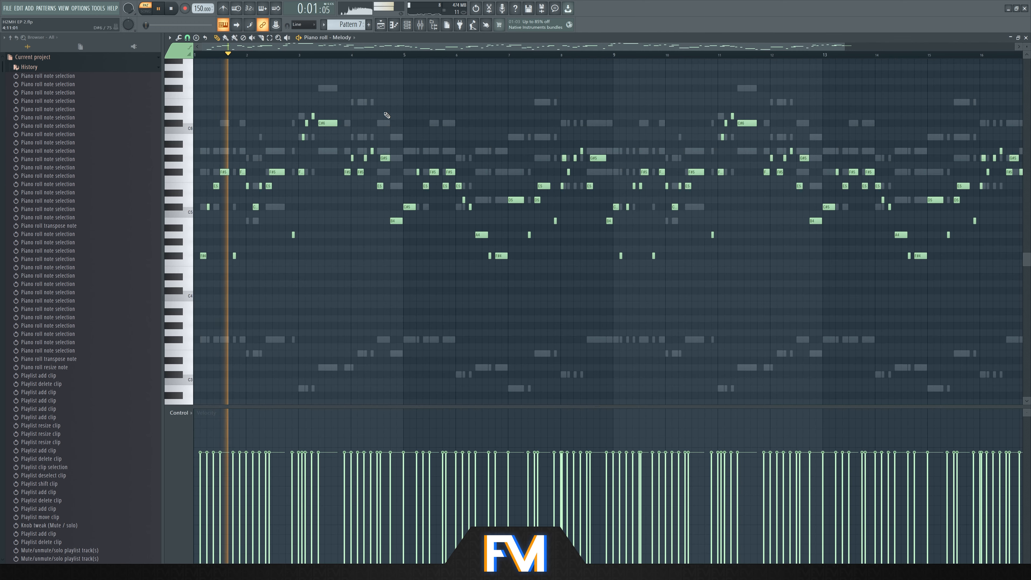
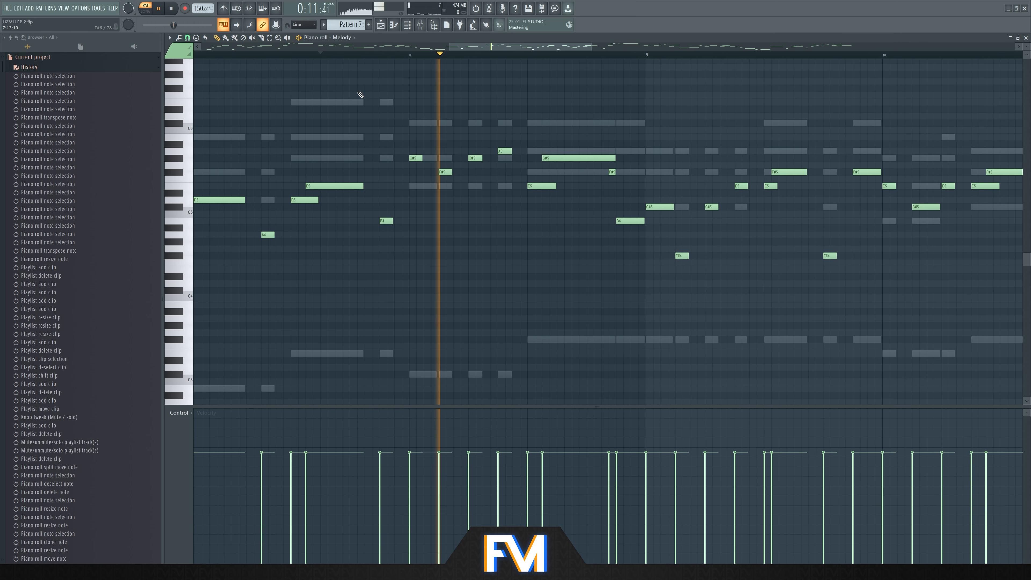
{"action": "key", "text": "space"}
{"action": "scroll", "coordinate": [410, 152], "scroll_direction": "up", "scroll_amount": 4}
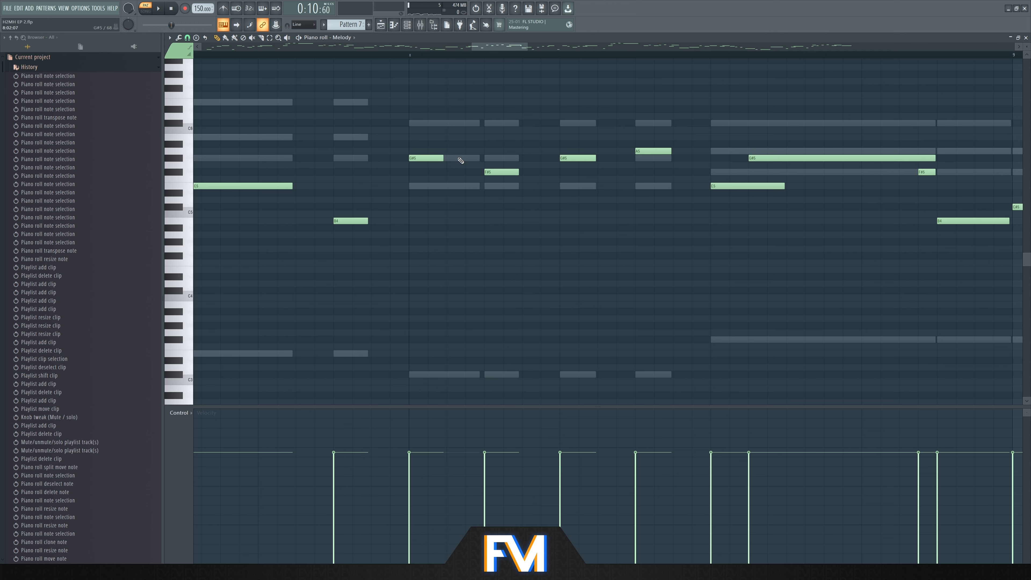
Shorten the first chord of bar 8 to the length of the short chords following it, and play it back
{"action": "double_click", "coordinate": [461, 159]}
{"action": "left_click_drag", "start_coordinate": [479, 122], "coordinate": [454, 122]}
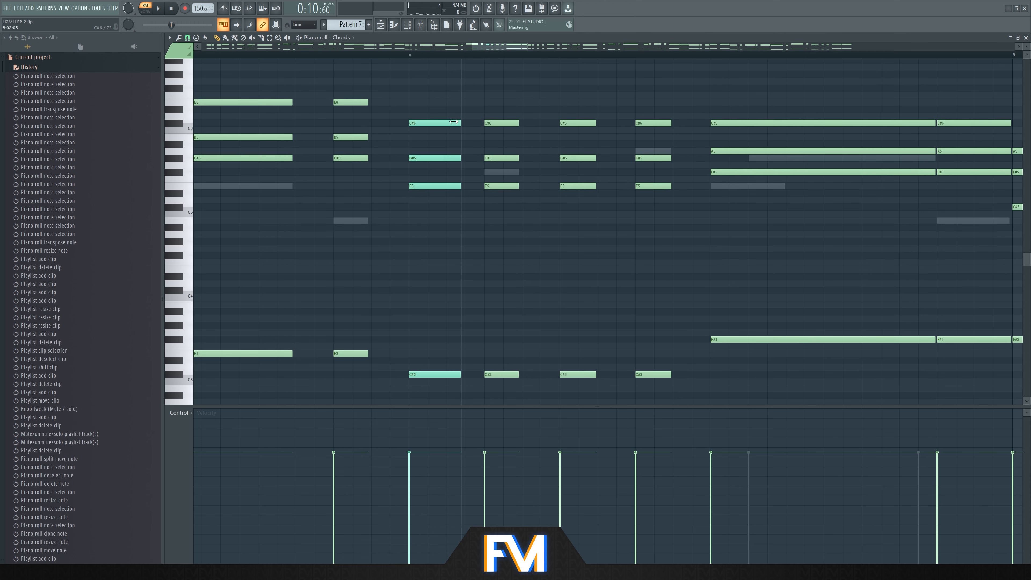
{"action": "scroll", "coordinate": [413, 123], "scroll_direction": "down", "scroll_amount": 4}
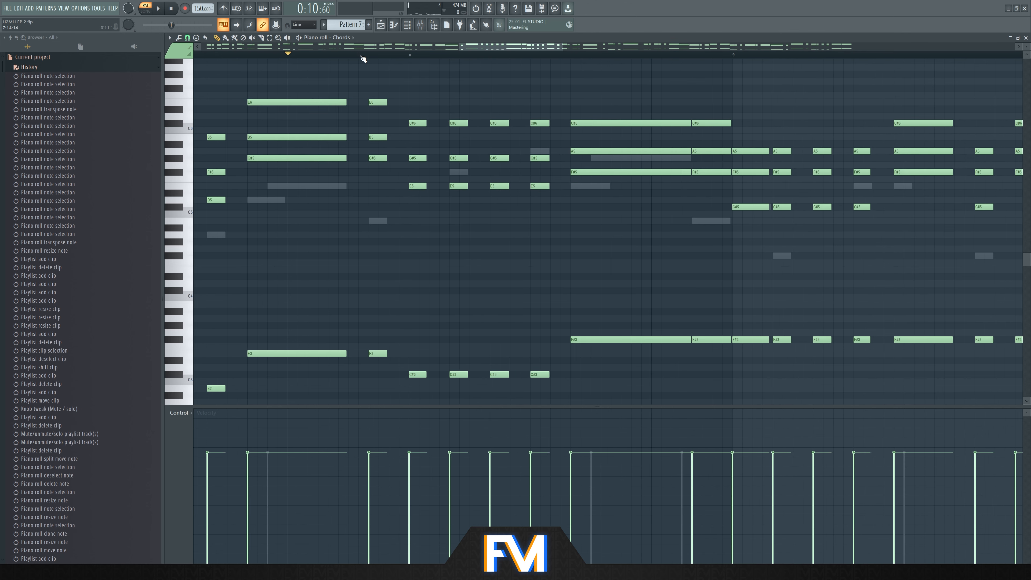
{"action": "key", "text": "space"}
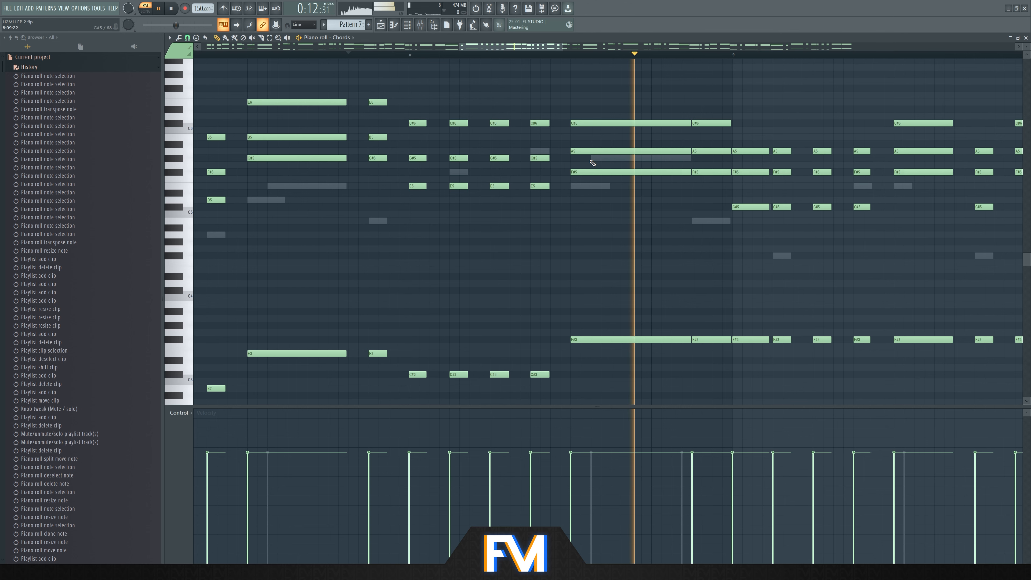
Transpose the F#3 bass notes of the bar 8 chords in Pattern 7 down five semitones to C#3
{"action": "double_click", "coordinate": [629, 158]}
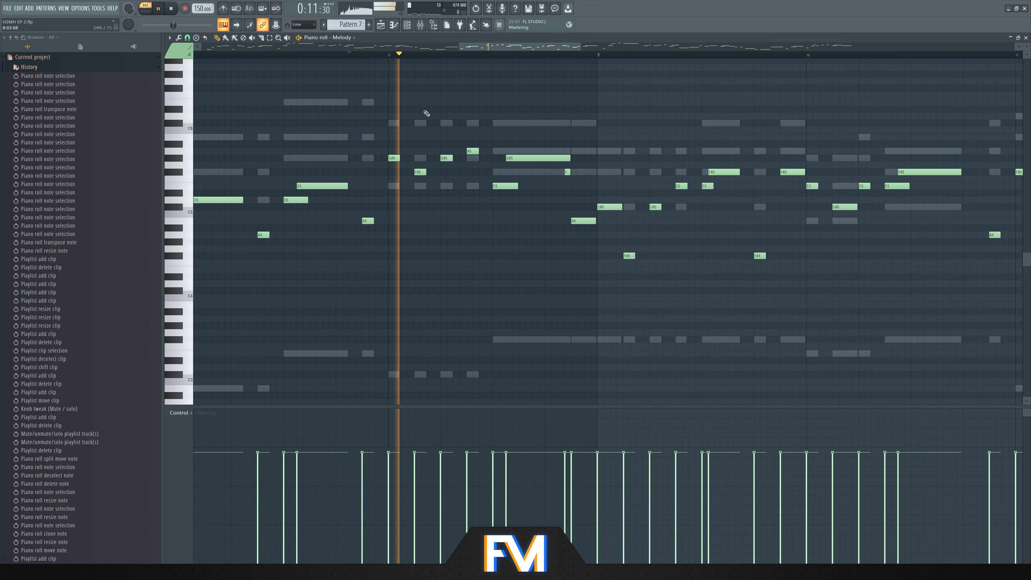
{"action": "double_click", "coordinate": [505, 187]}
{"action": "left_click_drag", "start_coordinate": [512, 305], "coordinate": [380, 305]}
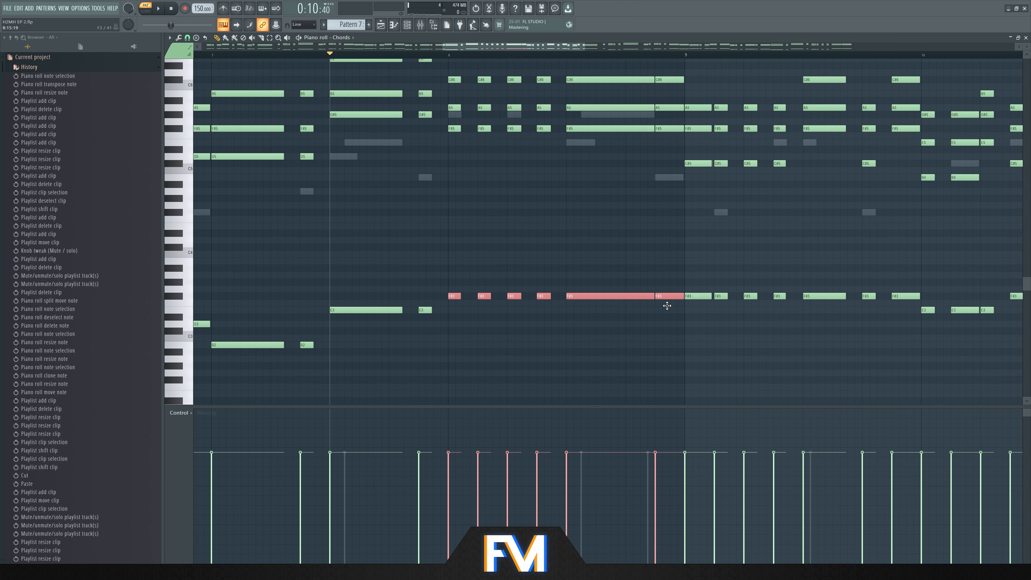
{"action": "key", "text": "shift+Down"}
{"action": "key", "text": "shift+Down"}
{"action": "key", "text": "shift+Down"}
{"action": "key", "text": "shift+Down"}
{"action": "key", "text": "shift+Down"}
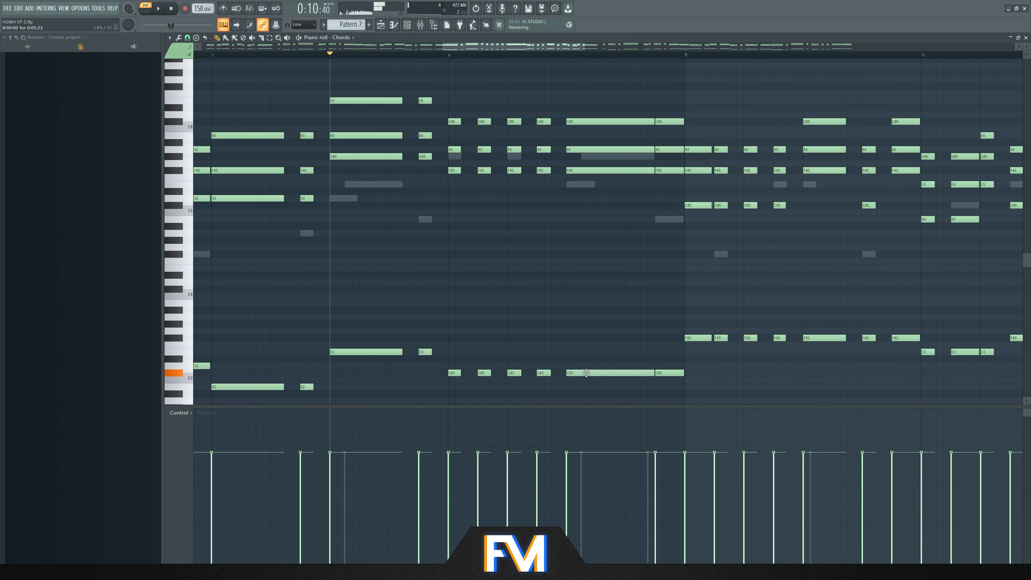
Lower the A5 notes of the bar 8 chords to F5 and the F#5 notes to C#5, and play the change
{"action": "left_click_drag", "start_coordinate": [473, 140], "coordinate": [679, 199]}
{"action": "left_click", "coordinate": [690, 197], "text": "ctrl"}
{"action": "key", "text": "space"}
{"action": "key", "text": "space"}
{"action": "mouse_move", "coordinate": [513, 200]}
{"action": "left_mouse_down"}
{"action": "mouse_move", "coordinate": [485, 201]}
{"action": "mouse_move", "coordinate": [514, 205]}
{"action": "left_mouse_up"}
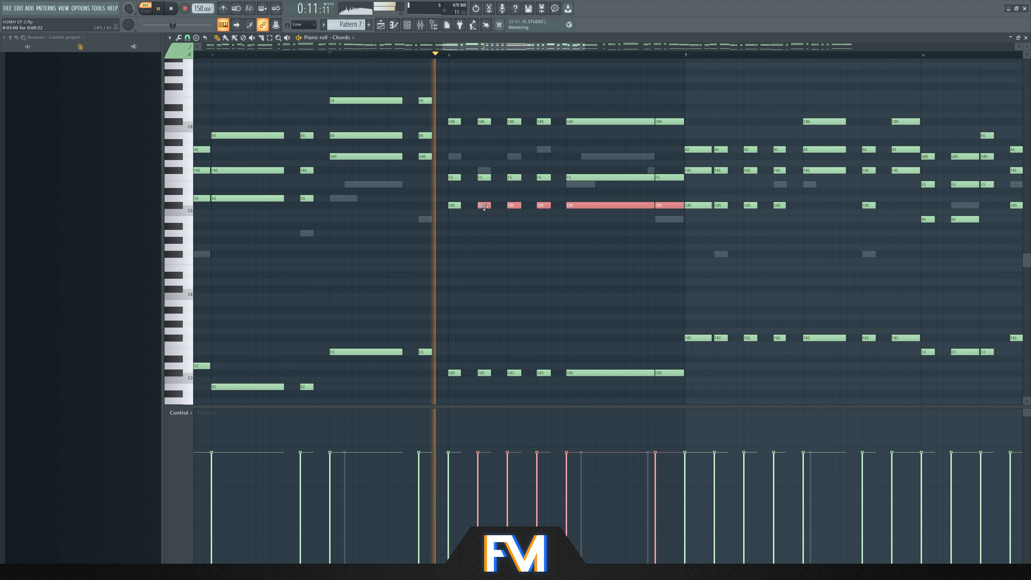
{"action": "left_click", "coordinate": [468, 61], "text": "ctrl"}
{"action": "key", "text": "space"}
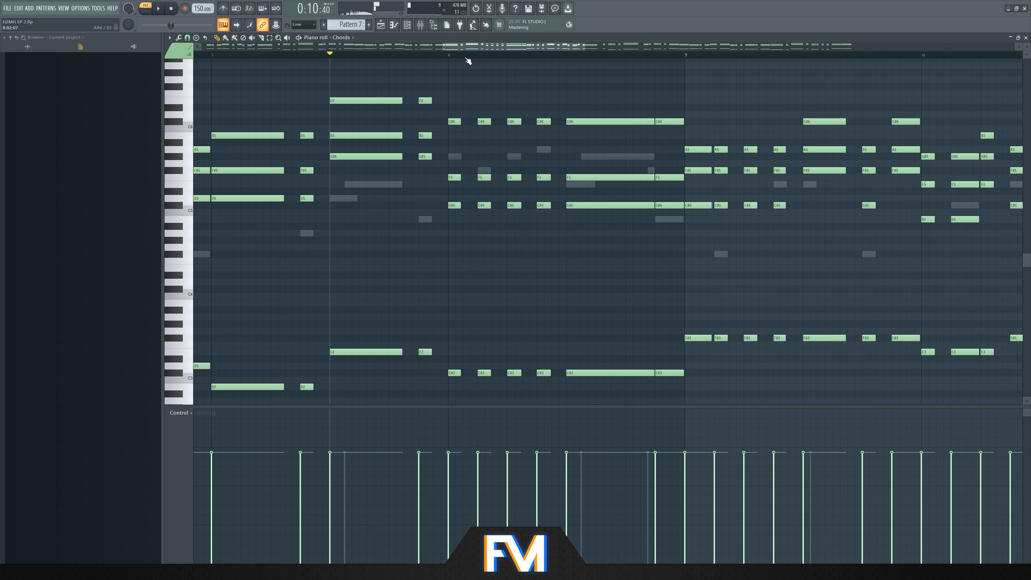
{"action": "key", "text": "space"}
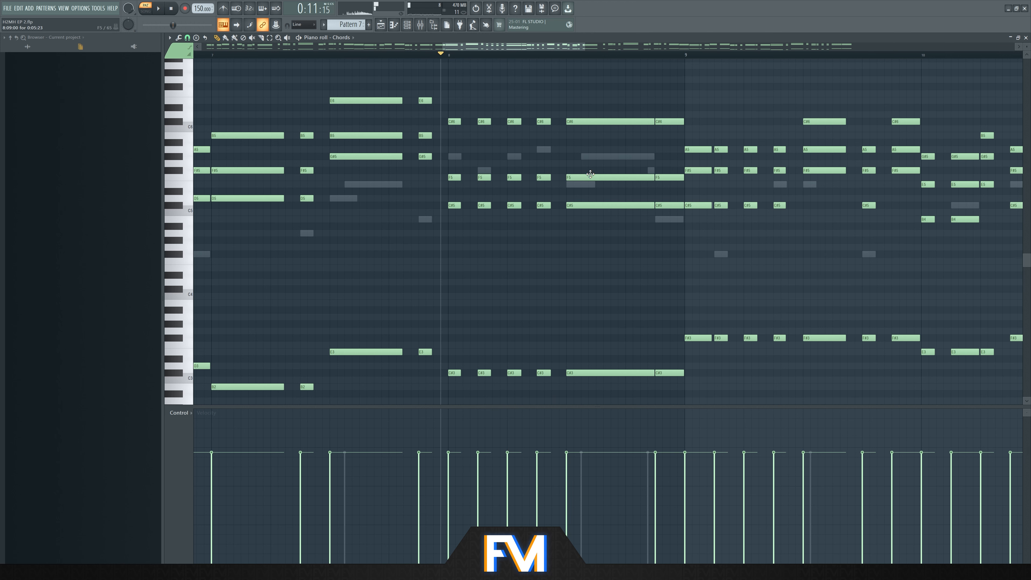
Raise the F5 in bar 8's long chord to G#5 and in its final chord to F#5, and play the result
{"action": "left_click_drag", "start_coordinate": [594, 155], "coordinate": [586, 155]}
{"action": "key", "text": "space"}
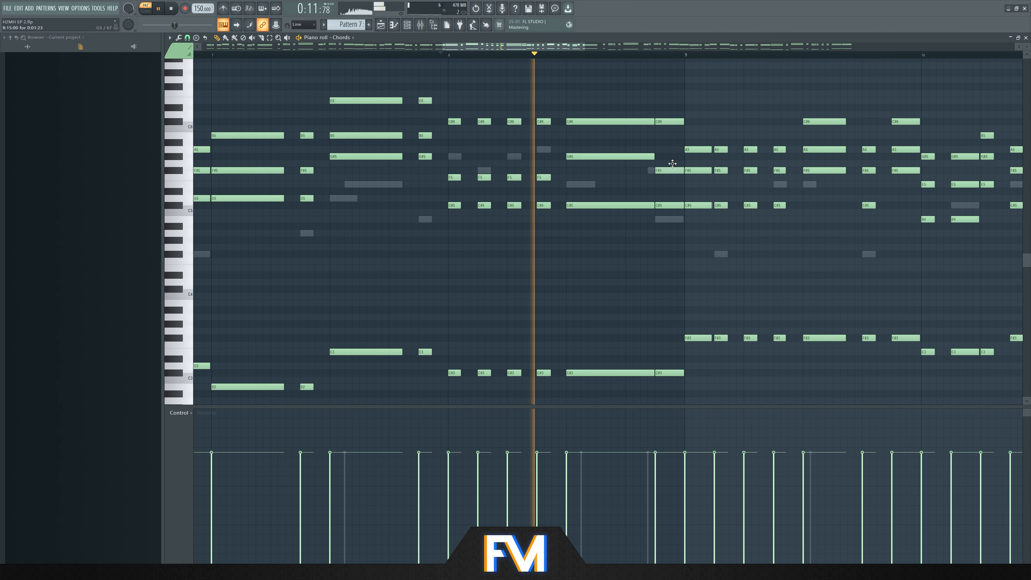
{"action": "key", "text": "space"}
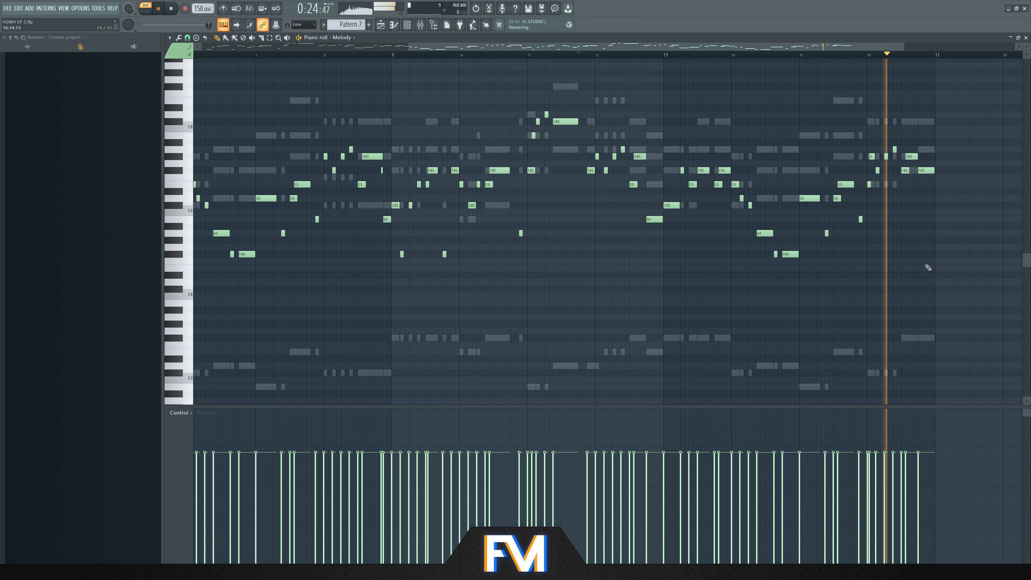
{"action": "key", "text": "space"}
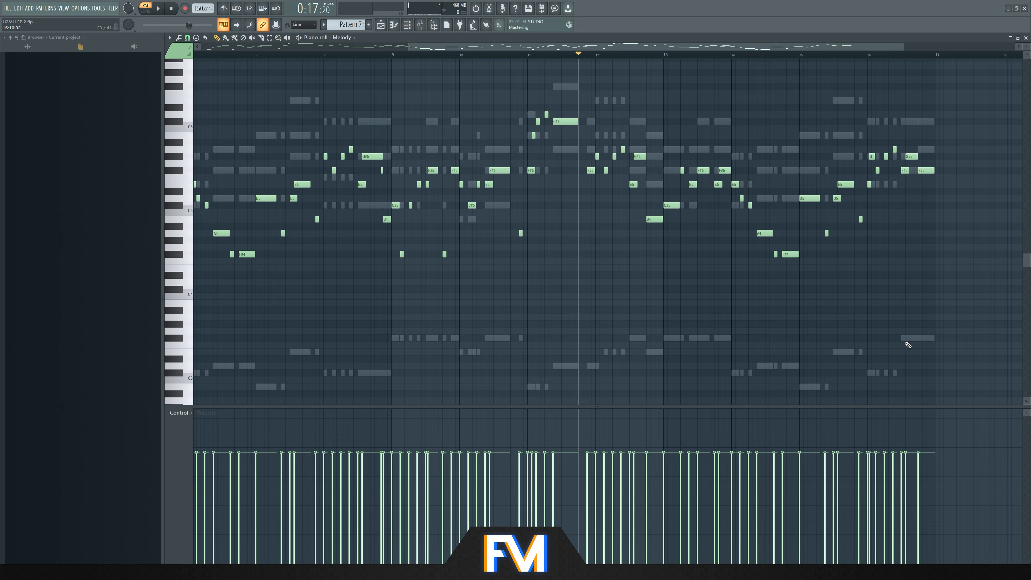
Return the playhead to the start of Pattern 7 and replay it briefly
{"action": "scroll", "coordinate": [490, 78], "scroll_direction": "down", "scroll_amount": 2}
{"action": "scroll", "coordinate": [797, 258], "scroll_direction": "down", "scroll_amount": 2}
{"action": "scroll", "coordinate": [286, 305], "scroll_direction": "up", "scroll_amount": 1}
{"action": "left_click_drag", "start_coordinate": [294, 57], "coordinate": [35, 94]}
{"action": "key", "text": "space"}
{"action": "scroll", "coordinate": [544, 345], "scroll_direction": "down", "scroll_amount": 2}
{"action": "key", "text": "space"}
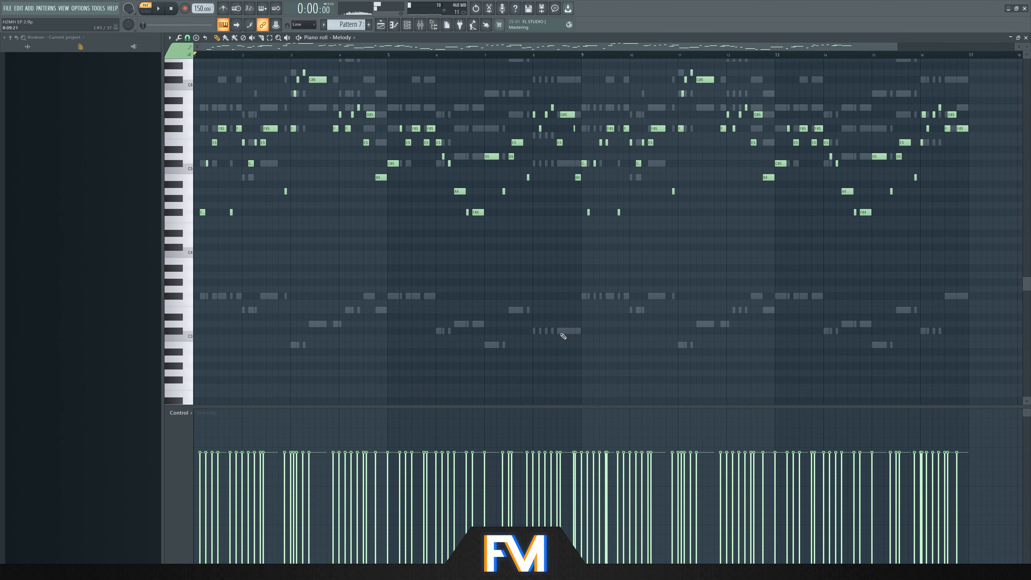
Copy the bass notes of the Pattern 7 chords in bars 1 to 8 and replace Pattern 8's bass notes with them
{"action": "double_click", "coordinate": [564, 331]}
{"action": "left_click_drag", "start_coordinate": [584, 272], "coordinate": [51, 397]}
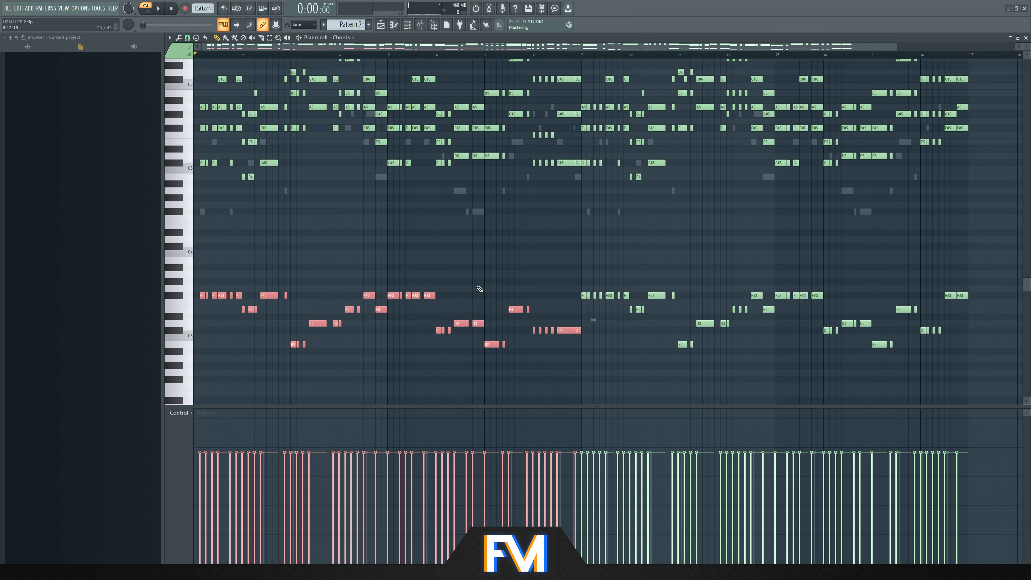
{"action": "left_click", "coordinate": [1027, 38]}
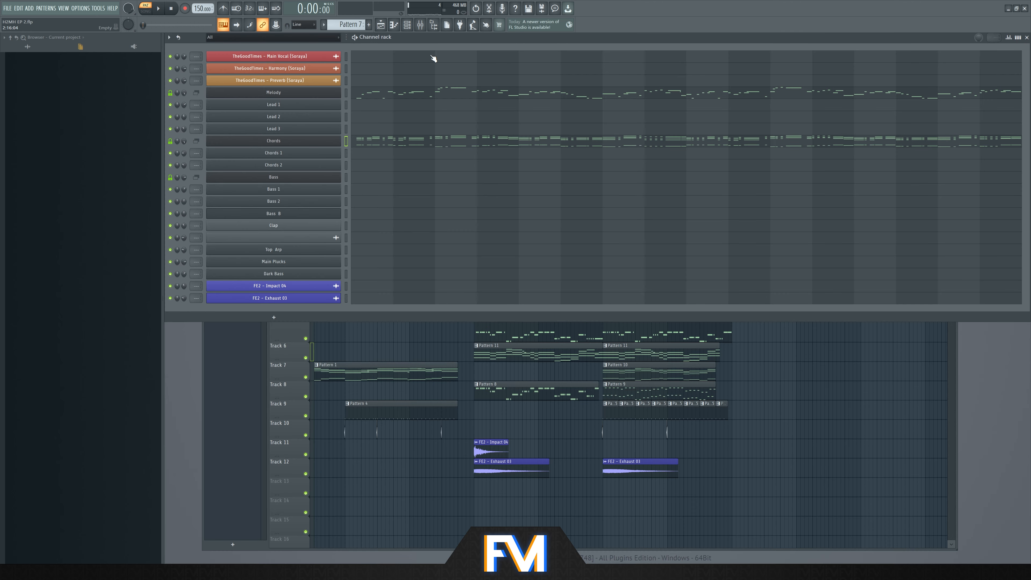
{"action": "scroll", "coordinate": [348, 23], "scroll_direction": "down", "scroll_amount": 2}
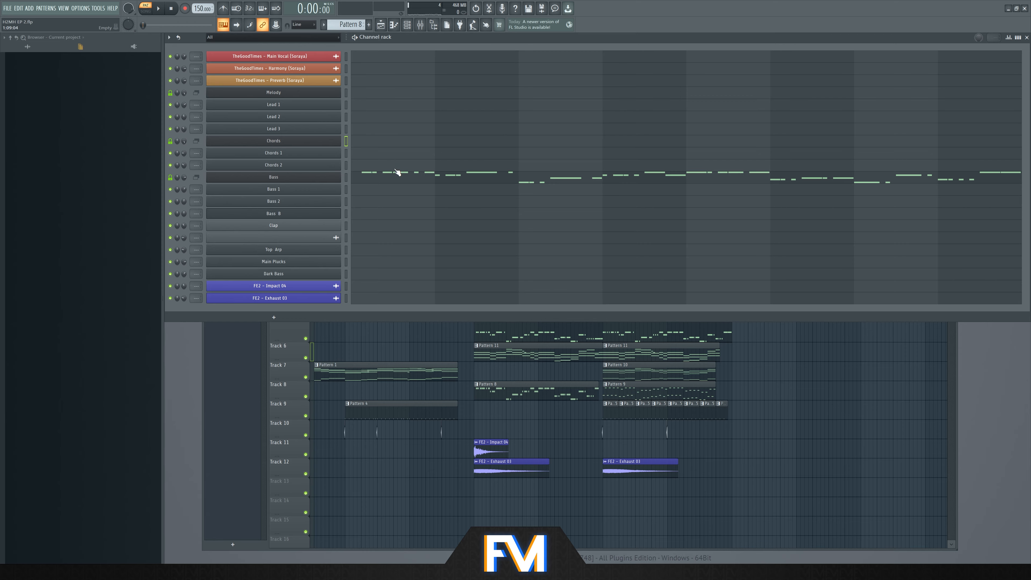
{"action": "left_click", "coordinate": [398, 171]}
{"action": "key", "text": "ctrl+a"}
{"action": "key", "text": "Delete"}
{"action": "key", "text": "ctrl+z"}
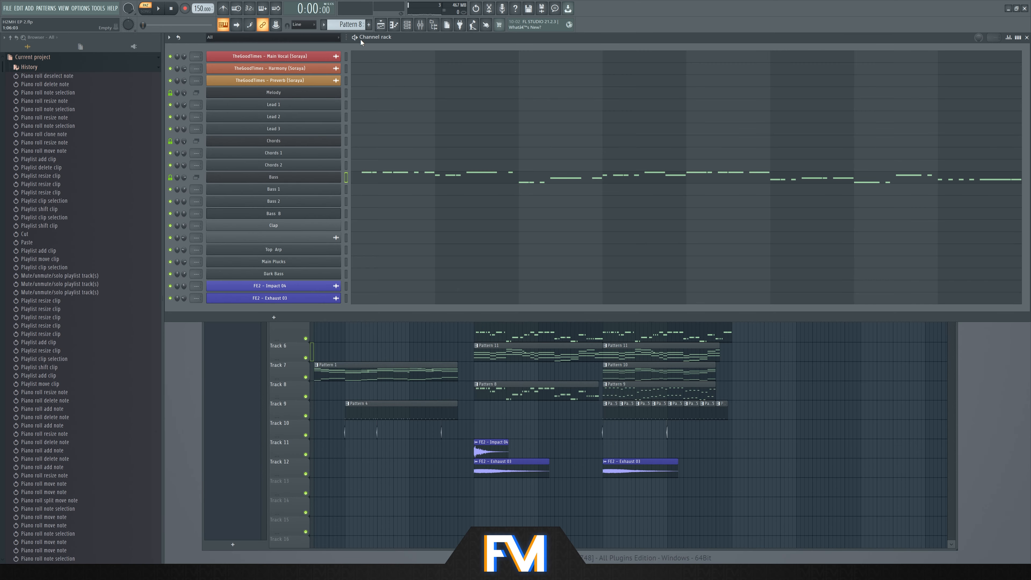
Raise the short D3 bass note at the start of bar 4 in the Pattern 7 chords to E3, and play it
{"action": "scroll", "coordinate": [352, 23], "scroll_direction": "up", "scroll_amount": 2}
{"action": "scroll", "coordinate": [352, 22], "scroll_direction": "down", "scroll_amount": 1}
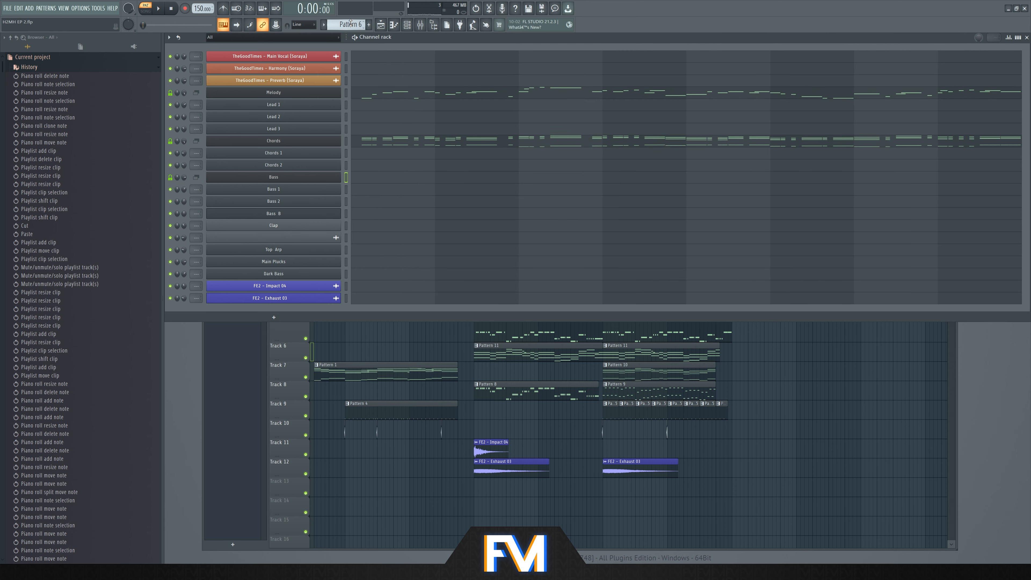
{"action": "left_click", "coordinate": [460, 142]}
{"action": "scroll", "coordinate": [429, 315], "scroll_direction": "up", "scroll_amount": 2}
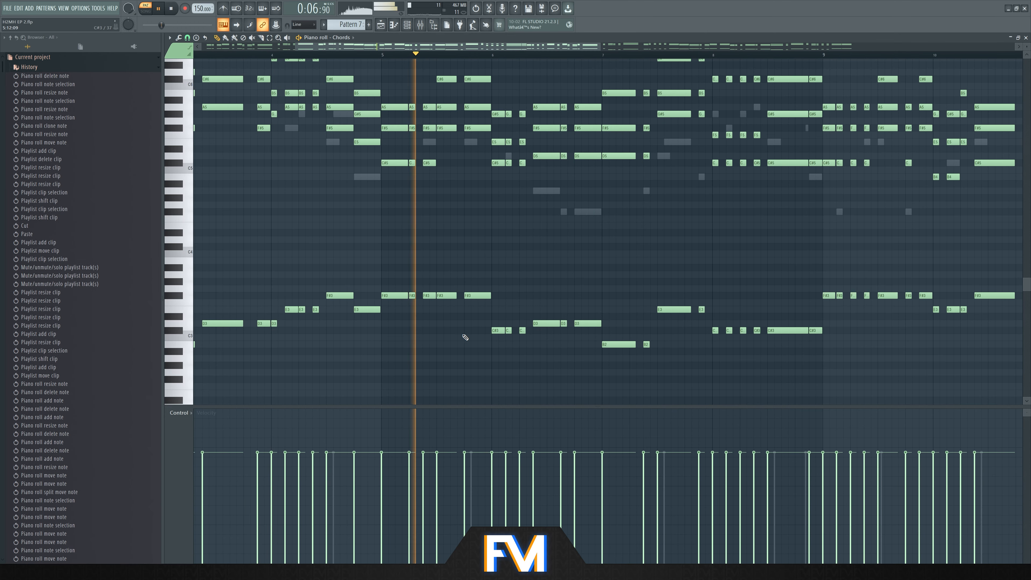
{"action": "key", "text": "space"}
{"action": "scroll", "coordinate": [498, 357], "scroll_direction": "up", "scroll_amount": 1}
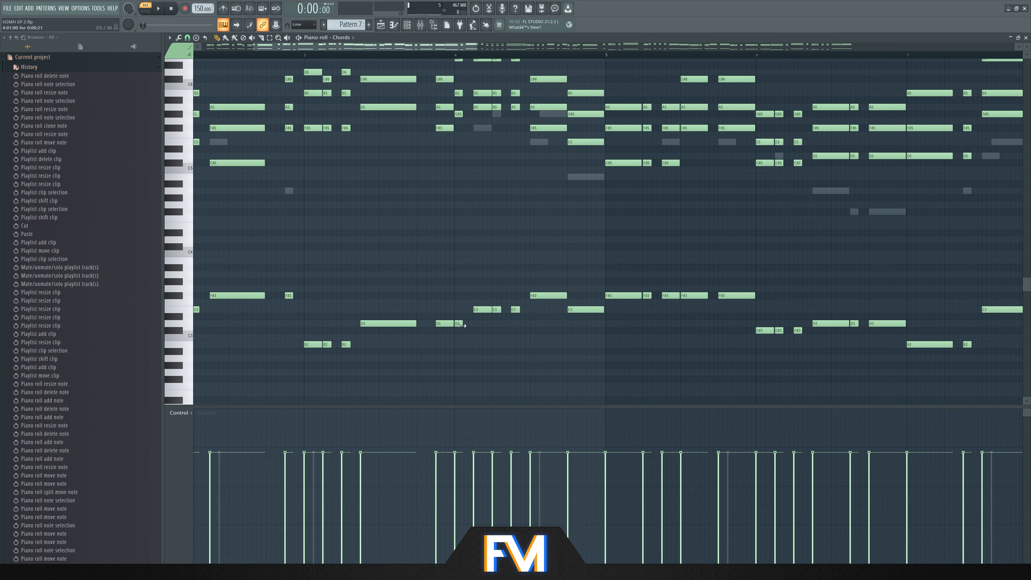
{"action": "left_click_drag", "start_coordinate": [459, 313], "coordinate": [459, 308]}
{"action": "key", "text": "space"}
{"action": "scroll", "coordinate": [505, 220], "scroll_direction": "down", "scroll_amount": 3}
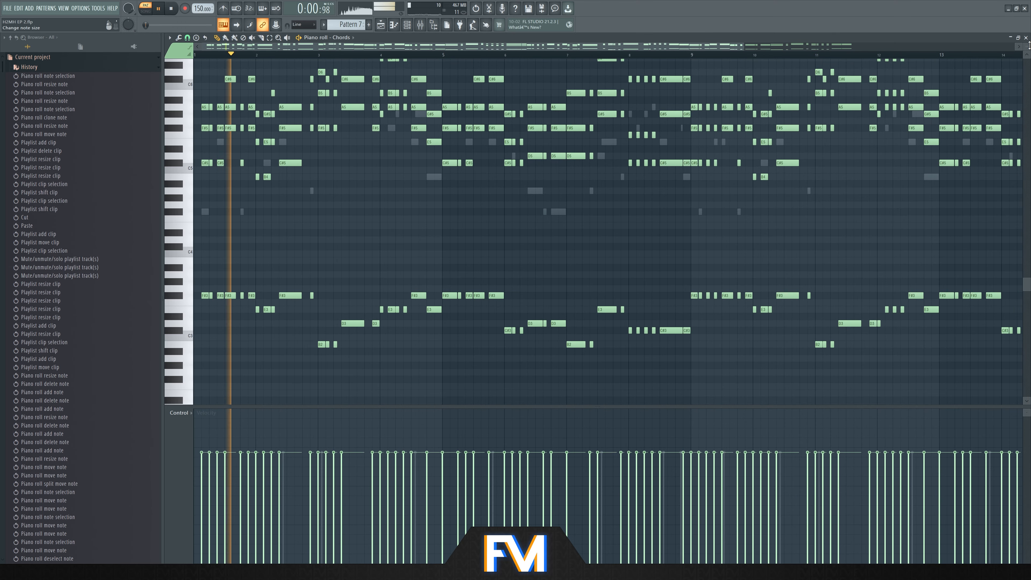
Play the arrangement from bar 32 and trim the first Pattern 11 clip on Track 6 to end at bar 40
{"action": "left_click", "coordinate": [1027, 38]}
{"action": "left_click", "coordinate": [784, 391]}
{"action": "right_click", "coordinate": [789, 393]}
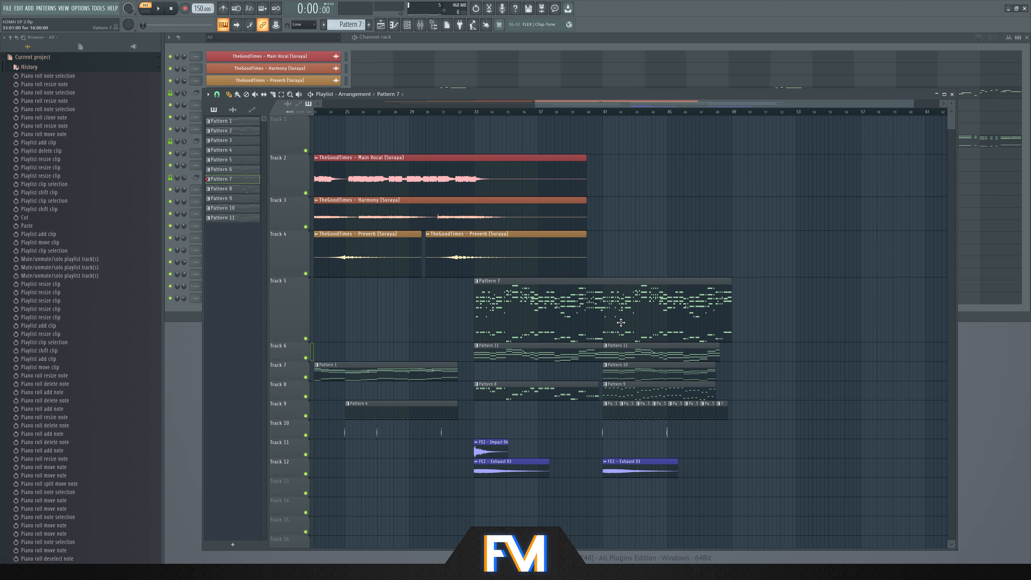
{"action": "scroll", "coordinate": [524, 286], "scroll_direction": "up", "scroll_amount": 2}
{"action": "scroll", "coordinate": [520, 285], "scroll_direction": "up", "scroll_amount": 2}
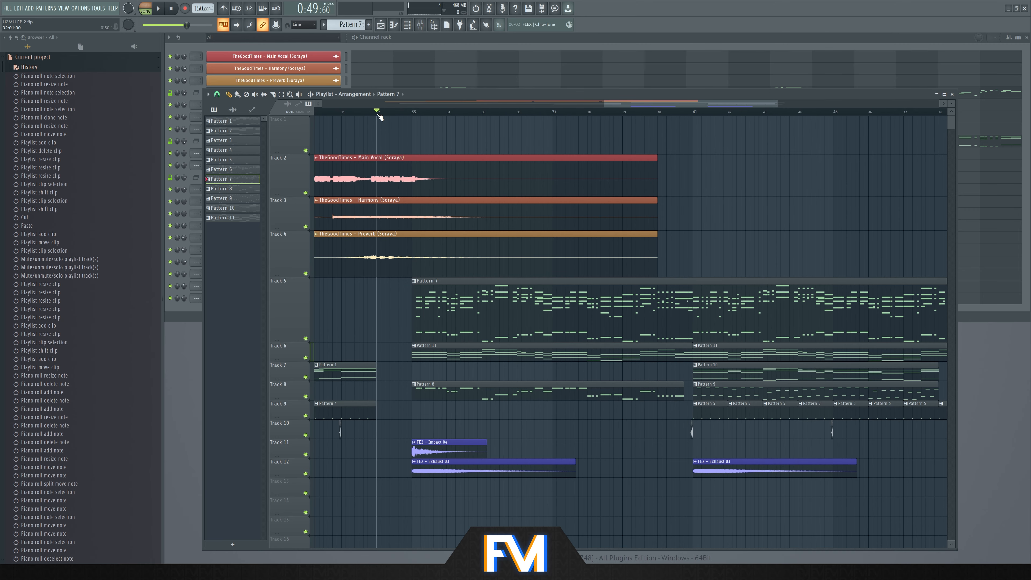
{"action": "scroll", "coordinate": [737, 166], "scroll_direction": "down", "scroll_amount": 4}
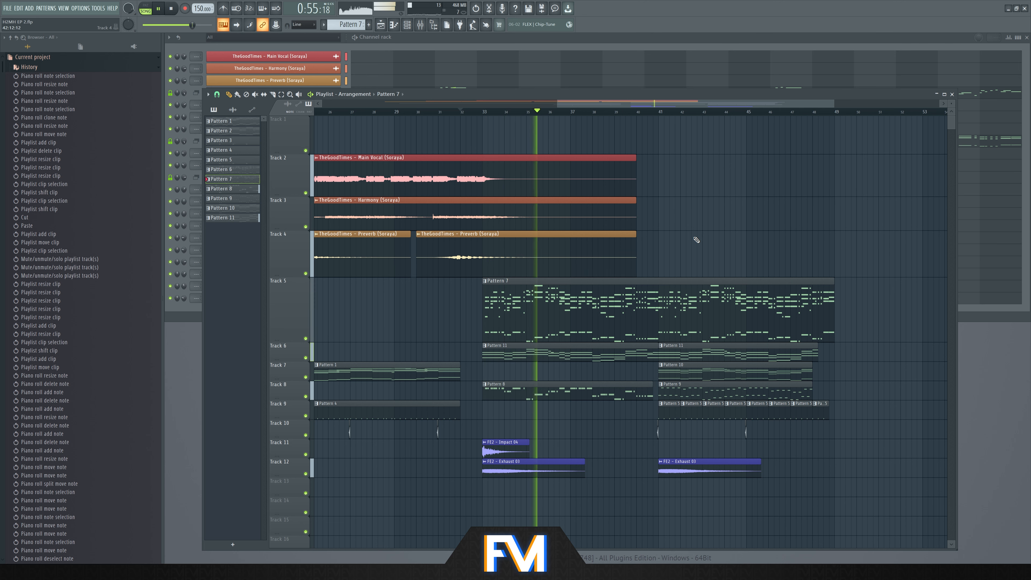
{"action": "scroll", "coordinate": [659, 226], "scroll_direction": "up", "scroll_amount": 10}
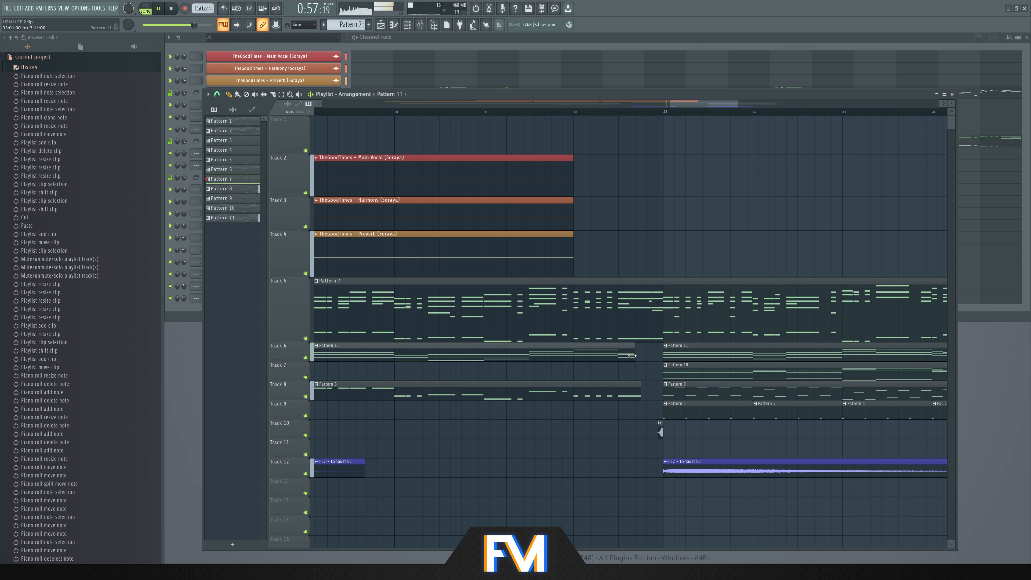
{"action": "scroll", "coordinate": [574, 414], "scroll_direction": "down", "scroll_amount": 4}
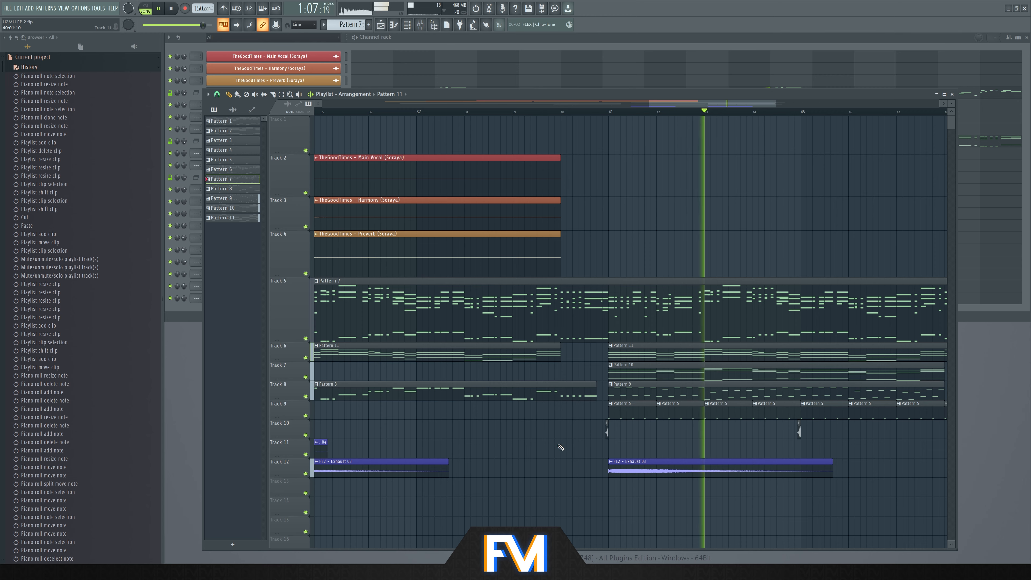
Extend the Pattern 9 clip on Track 8 to bar 49 and briefly play the ending
{"action": "scroll", "coordinate": [463, 447], "scroll_direction": "down", "scroll_amount": 3}
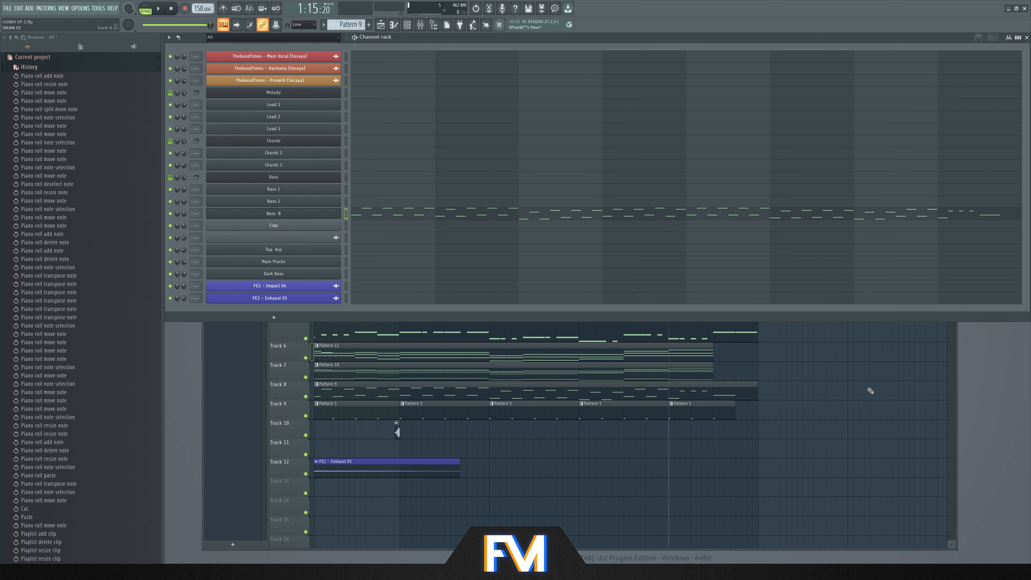
{"action": "left_click", "coordinate": [870, 391]}
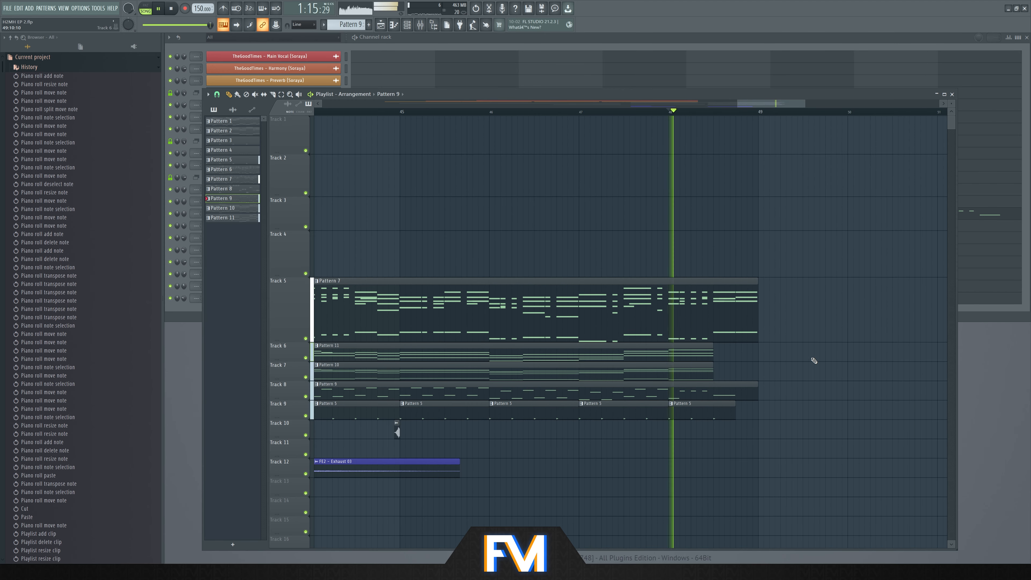
{"action": "key", "text": "space"}
Play the closing bars of the arrangement from bar 47
{"action": "scroll", "coordinate": [844, 262], "scroll_direction": "down", "scroll_amount": 4}
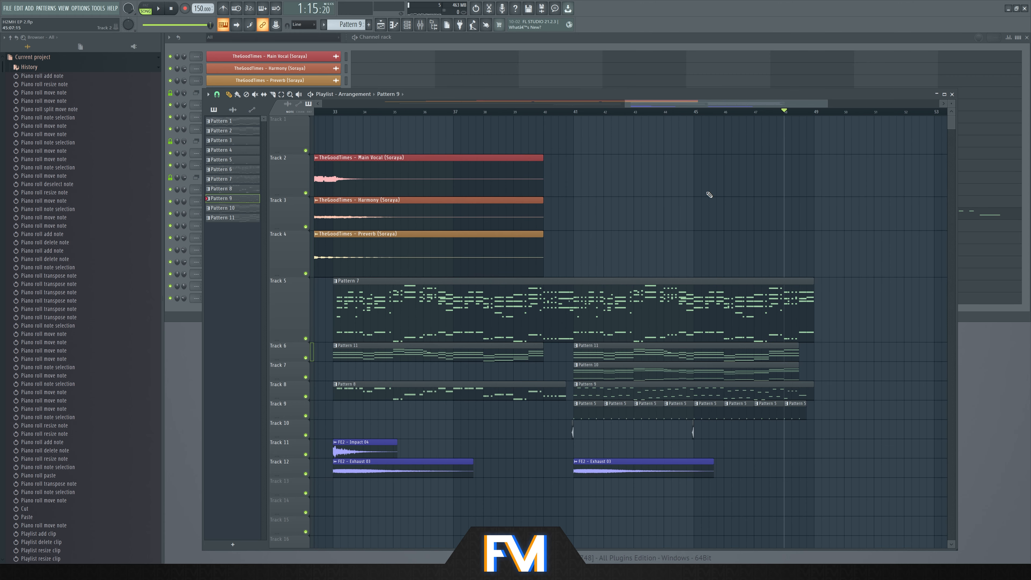
{"action": "scroll", "coordinate": [810, 215], "scroll_direction": "down", "scroll_amount": 2}
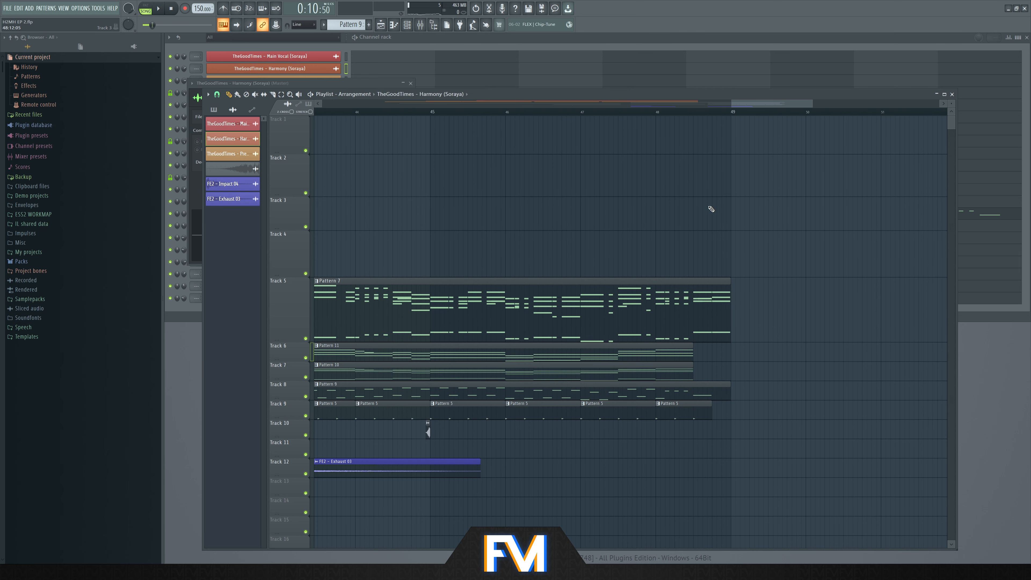
{"action": "left_click", "coordinate": [582, 112]}
{"action": "key", "text": "space"}
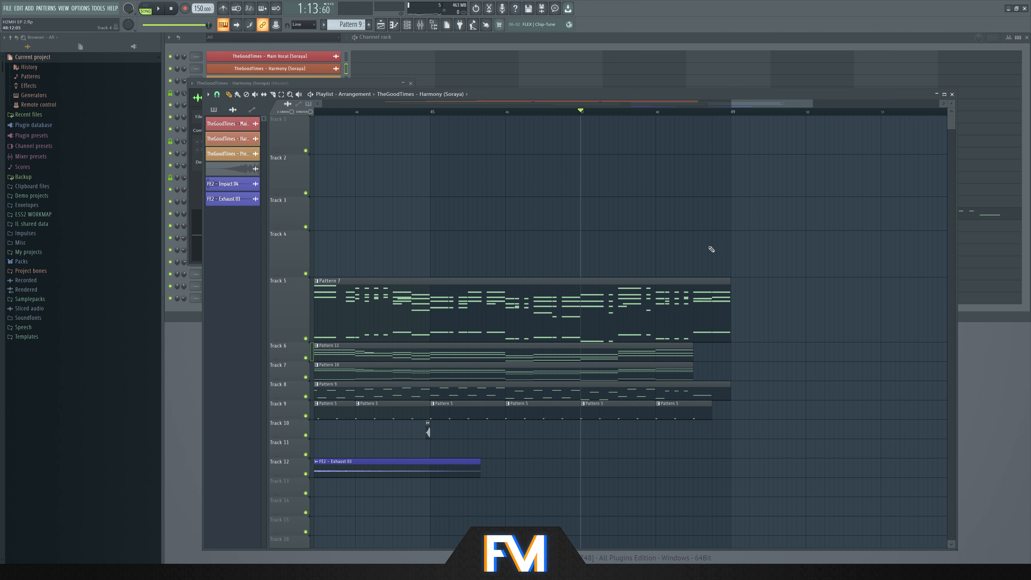
Replay the closing bars of the arrangement from bar 47 and open the Pattern 7 melody notes for editing
{"action": "key", "text": "space"}
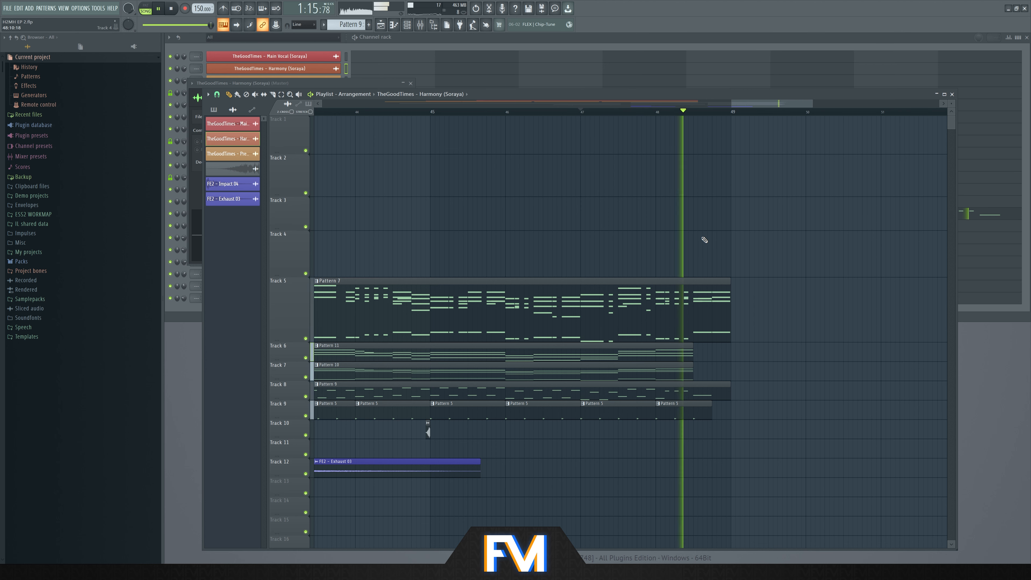
{"action": "key", "text": "space"}
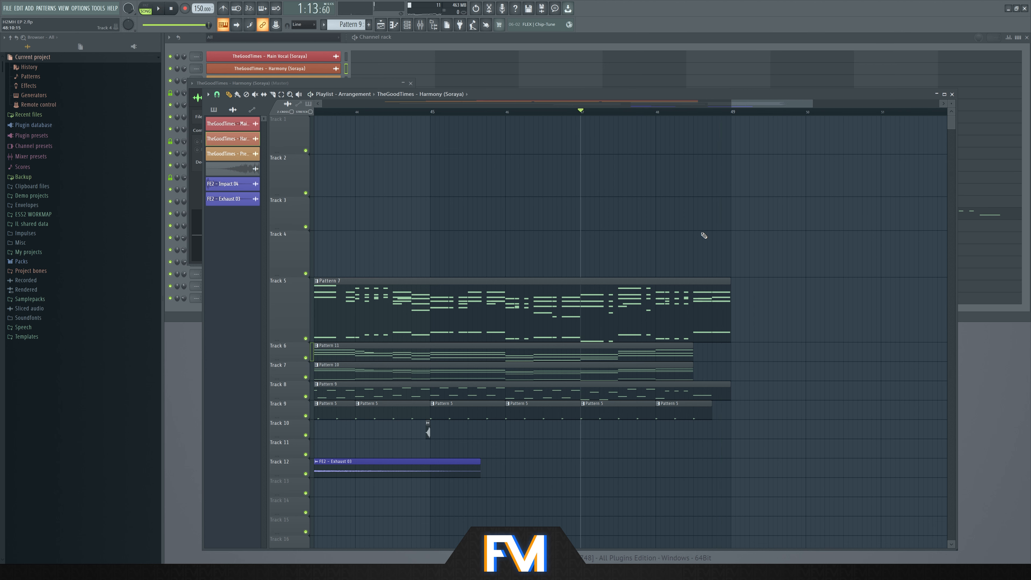
{"action": "left_click", "coordinate": [516, 39]}
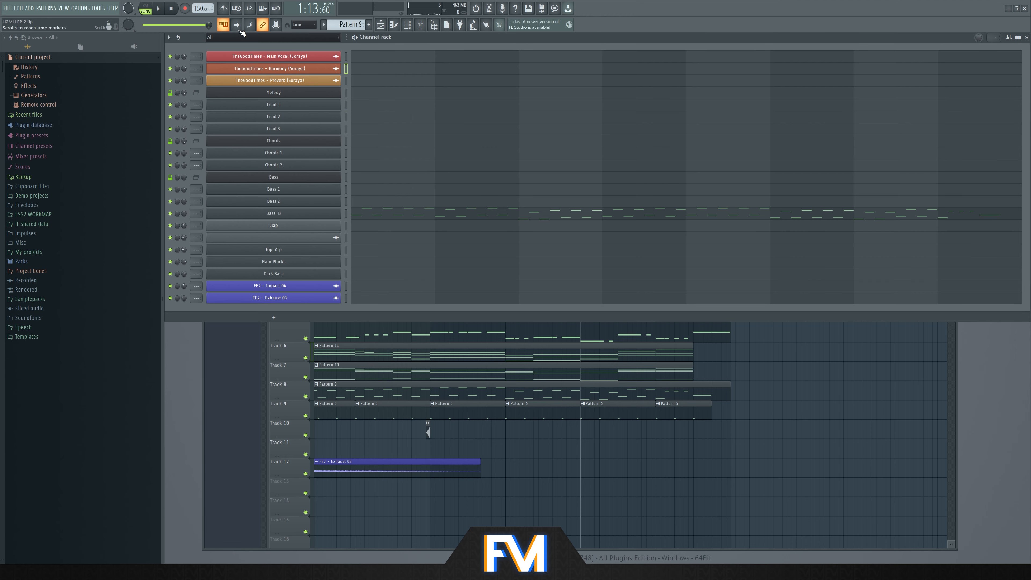
{"action": "left_click", "coordinate": [664, 337]}
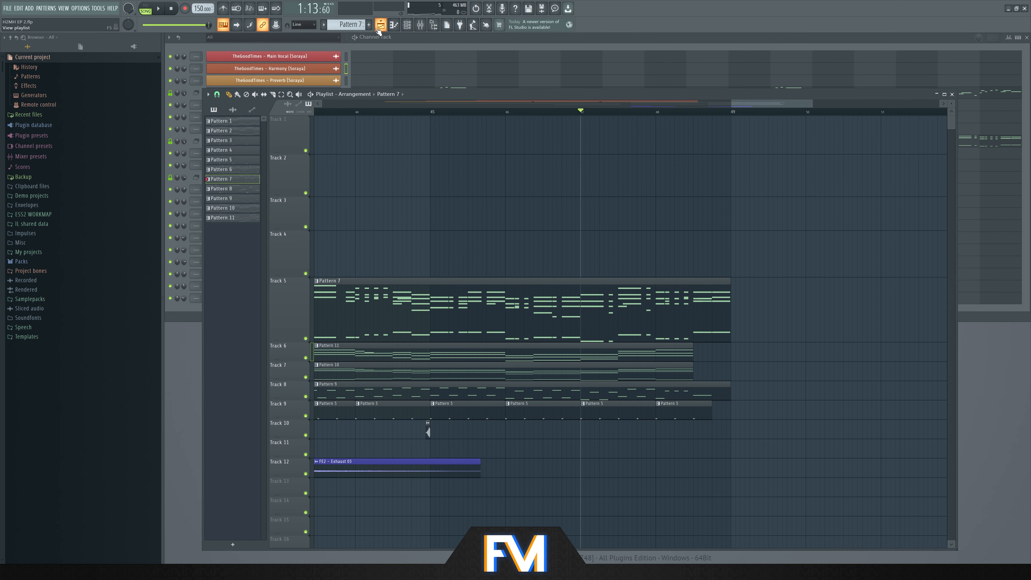
{"action": "left_click", "coordinate": [414, 38]}
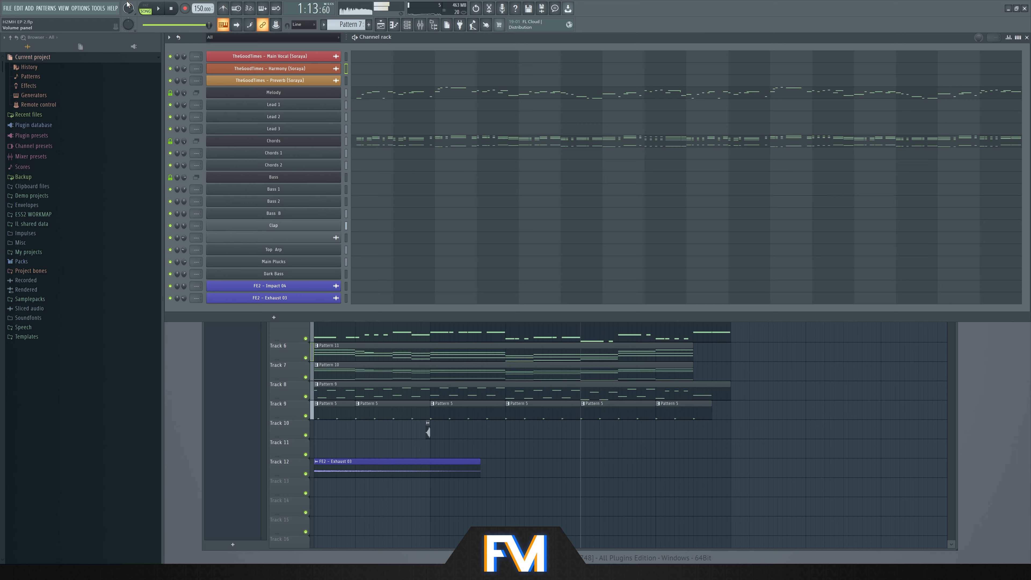
{"action": "left_click", "coordinate": [863, 100]}
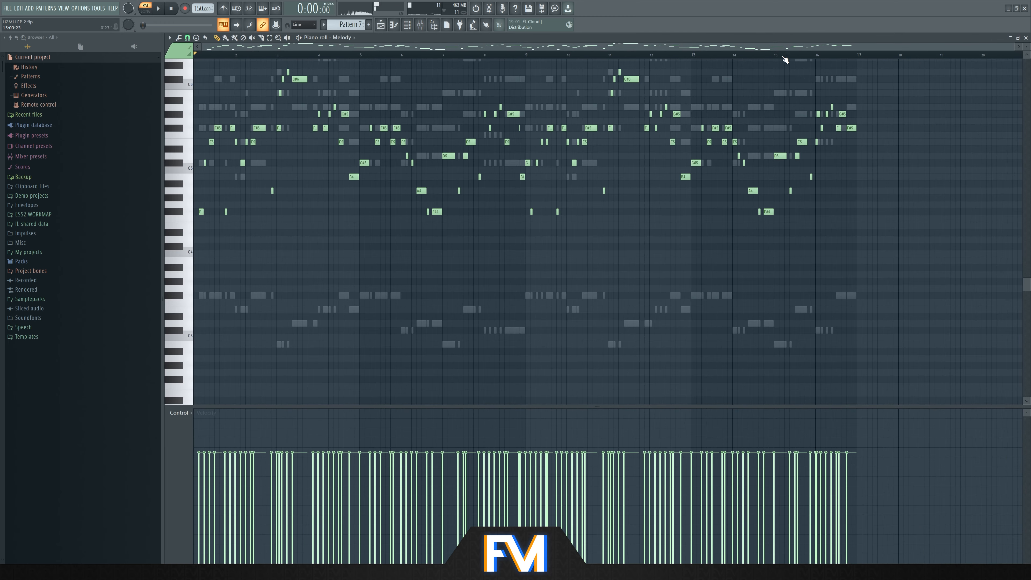
Try replacing the opening E5 and longer G#5 of bar 16 in the Pattern 7 melody with one short G#5
{"action": "scroll", "coordinate": [829, 105], "scroll_direction": "up", "scroll_amount": 10, "text": "ctrl"}
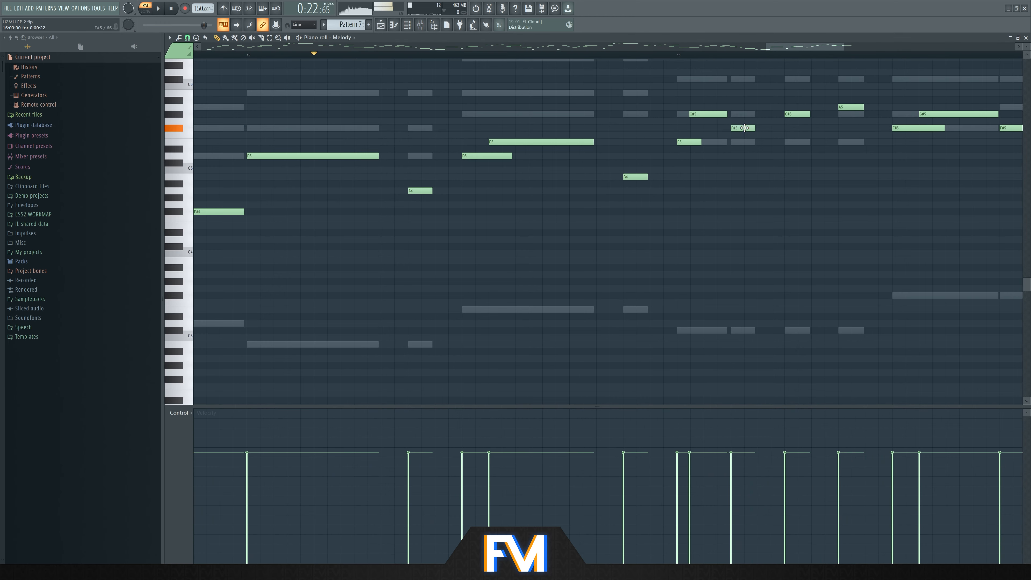
{"action": "left_click_drag", "start_coordinate": [689, 142], "coordinate": [688, 115]}
{"action": "scroll", "coordinate": [664, 116], "scroll_direction": "down", "scroll_amount": 1, "text": "ctrl"}
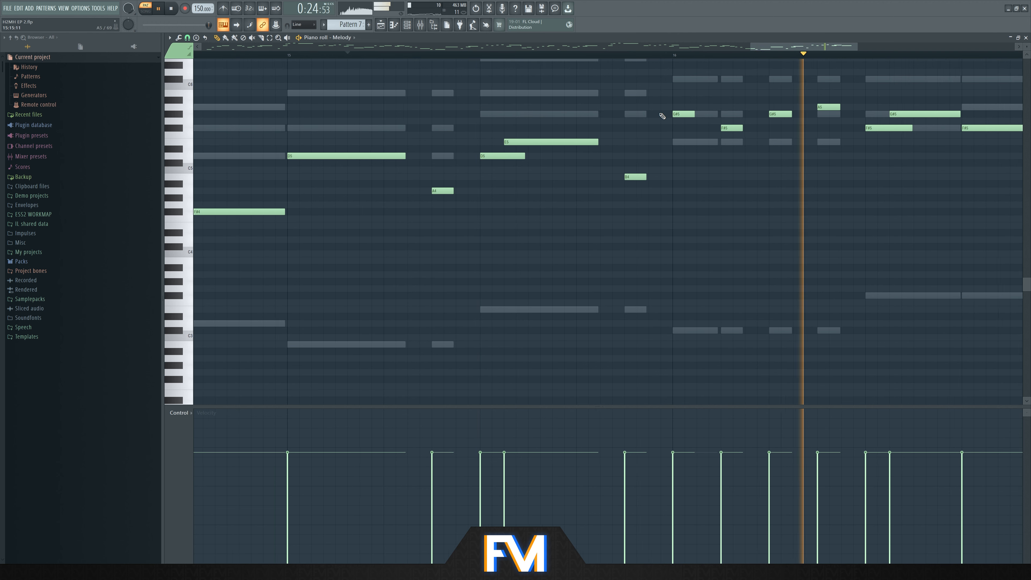
Try shortening the first chord of bar 16 in the Pattern 7 chords, then extend it back to the next chord
{"action": "scroll", "coordinate": [633, 133], "scroll_direction": "up", "scroll_amount": 2, "text": "ctrl"}
{"action": "double_click", "coordinate": [634, 142]}
{"action": "key", "text": "space"}
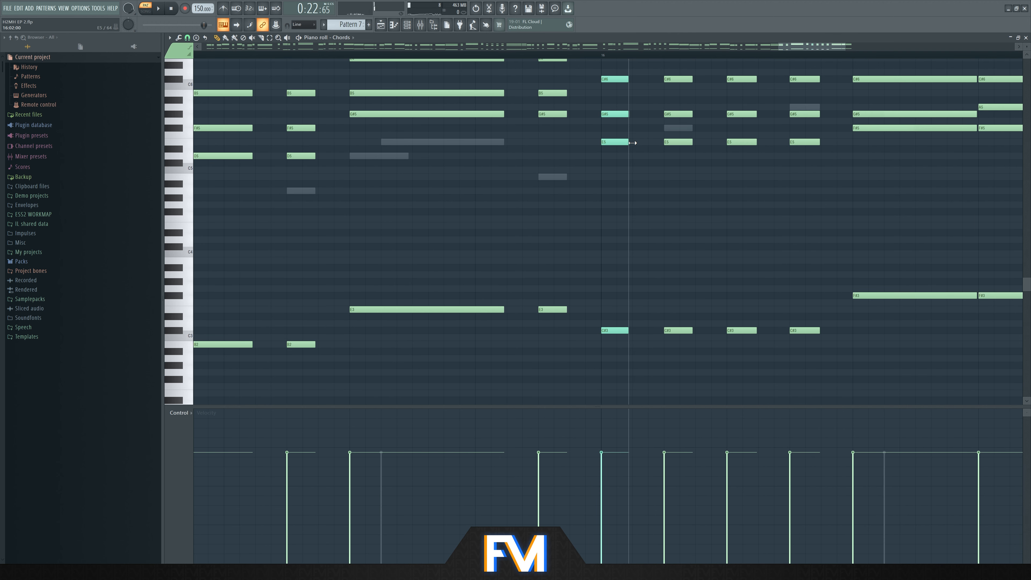
{"action": "scroll", "coordinate": [694, 182], "scroll_direction": "down", "scroll_amount": 3, "text": "ctrl"}
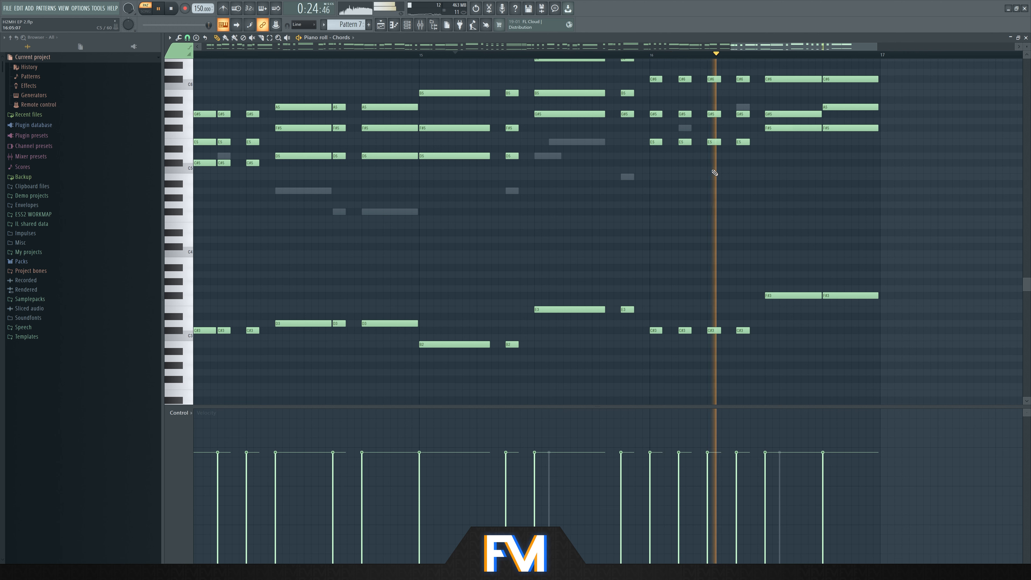
{"action": "key", "text": "space"}
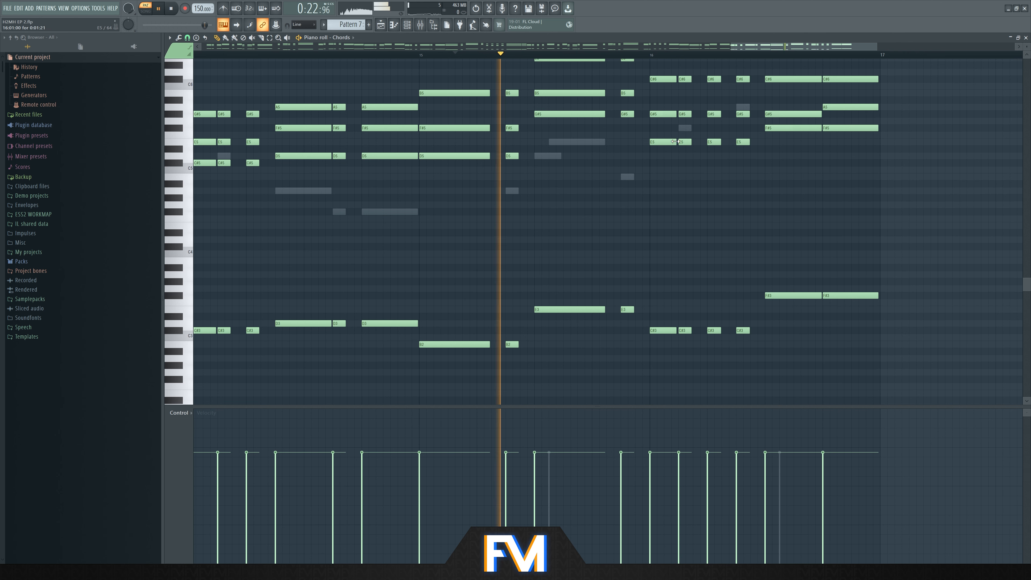
Change the opening of bar 16 in the Pattern 7 melody to a short F#5 followed by a G#5, and play it
{"action": "double_click", "coordinate": [688, 129]}
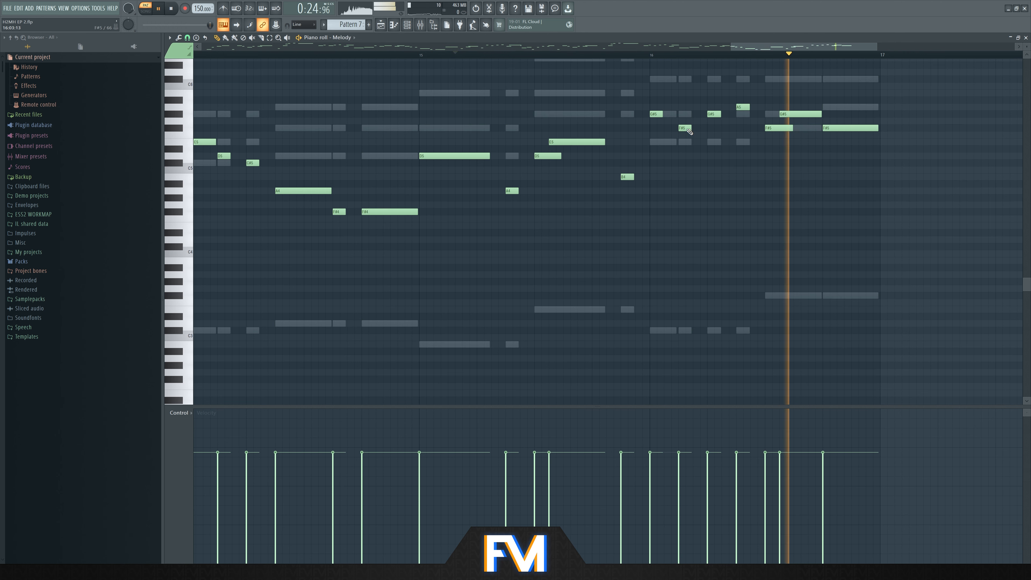
{"action": "key", "text": "space"}
{"action": "left_click_drag", "start_coordinate": [651, 114], "coordinate": [661, 128]}
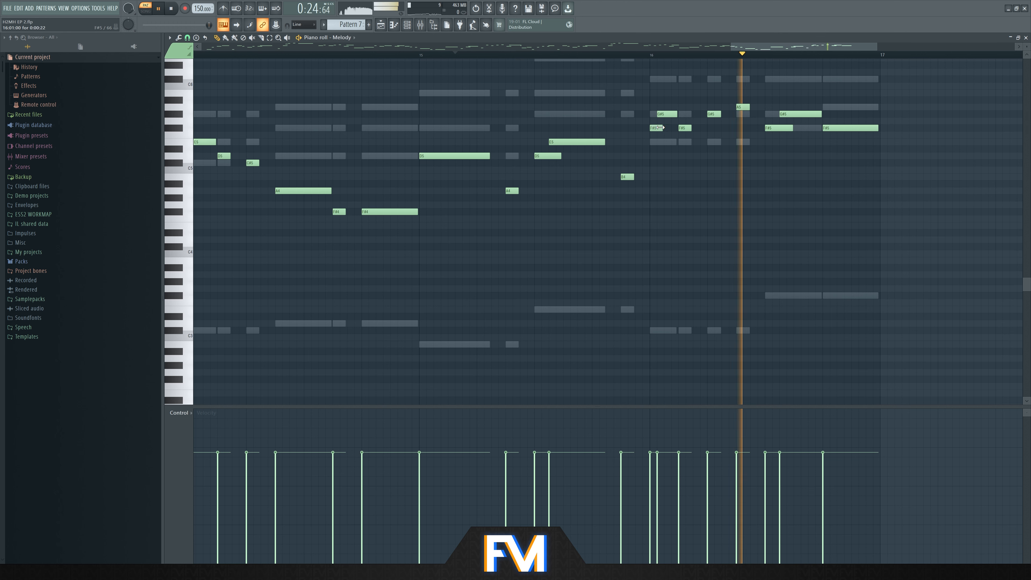
{"action": "key", "text": "space"}
Close the melody notes, return to the playlist and place the song position at bar 32
{"action": "left_click_drag", "start_coordinate": [1027, 46], "coordinate": [1030, 42]}
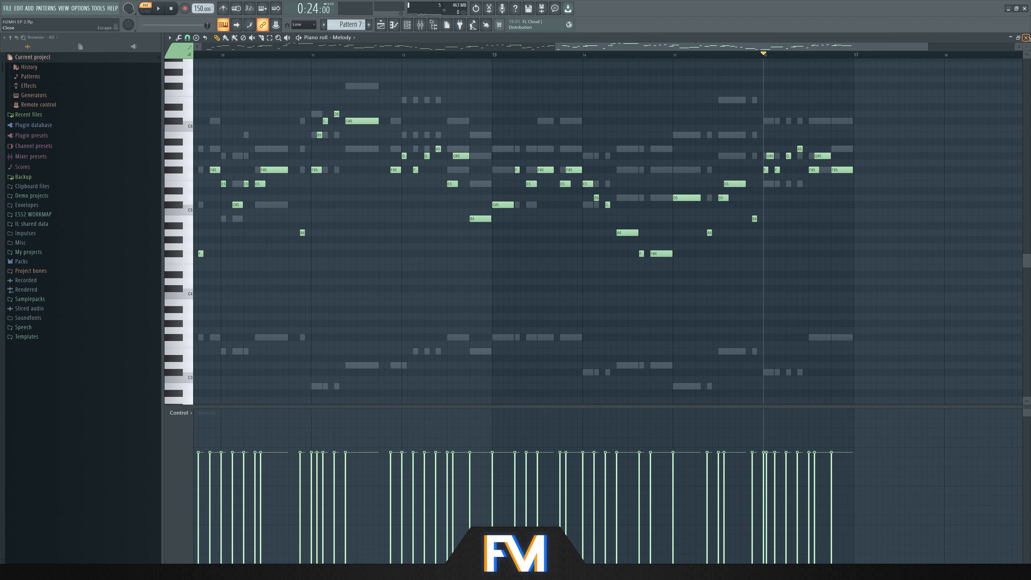
{"action": "left_click", "coordinate": [1026, 37]}
{"action": "left_click", "coordinate": [809, 365]}
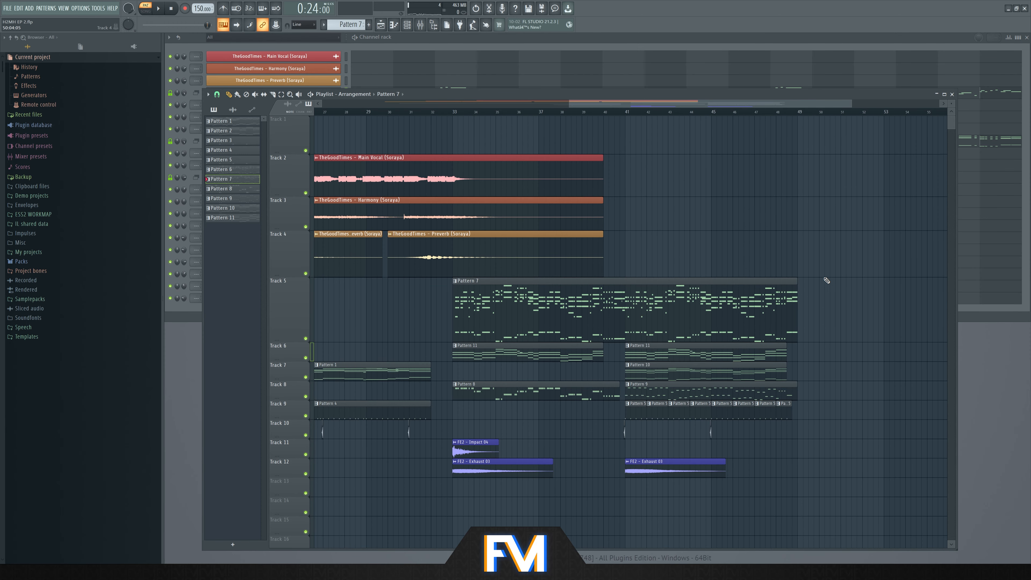
{"action": "scroll", "coordinate": [438, 125], "scroll_direction": "up", "scroll_amount": 5}
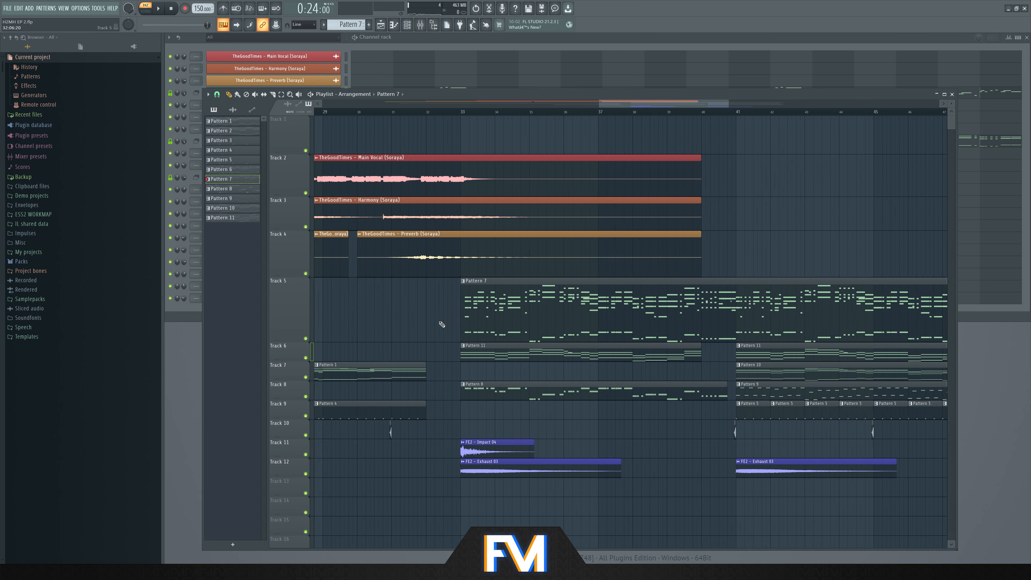
{"action": "scroll", "coordinate": [422, 117], "scroll_direction": "down", "scroll_amount": 5}
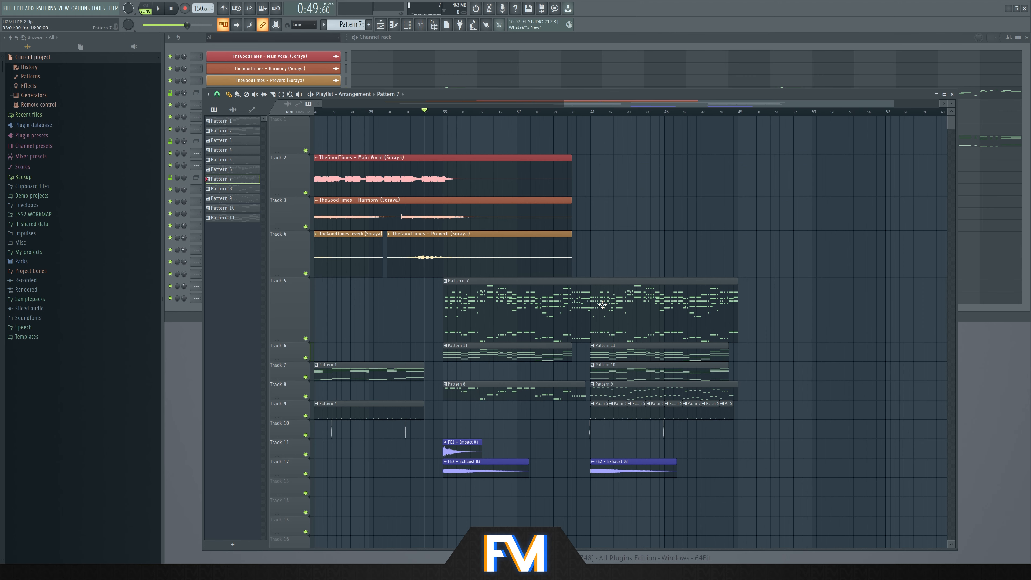
Try a lower harmony line in Pattern 12 on a new Harmony channel, based on the copied melody, and play it
{"action": "left_click", "coordinate": [416, 61]}
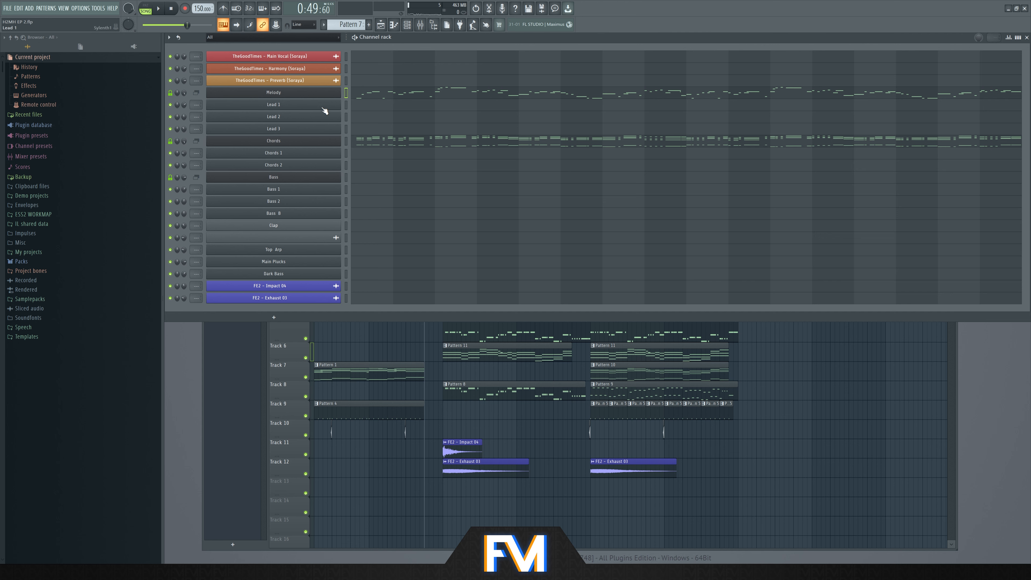
{"action": "right_click", "coordinate": [317, 96]}
{"action": "left_click", "coordinate": [402, 39]}
{"action": "scroll", "coordinate": [346, 108], "scroll_direction": "down", "scroll_amount": 3}
{"action": "key", "text": "v"}
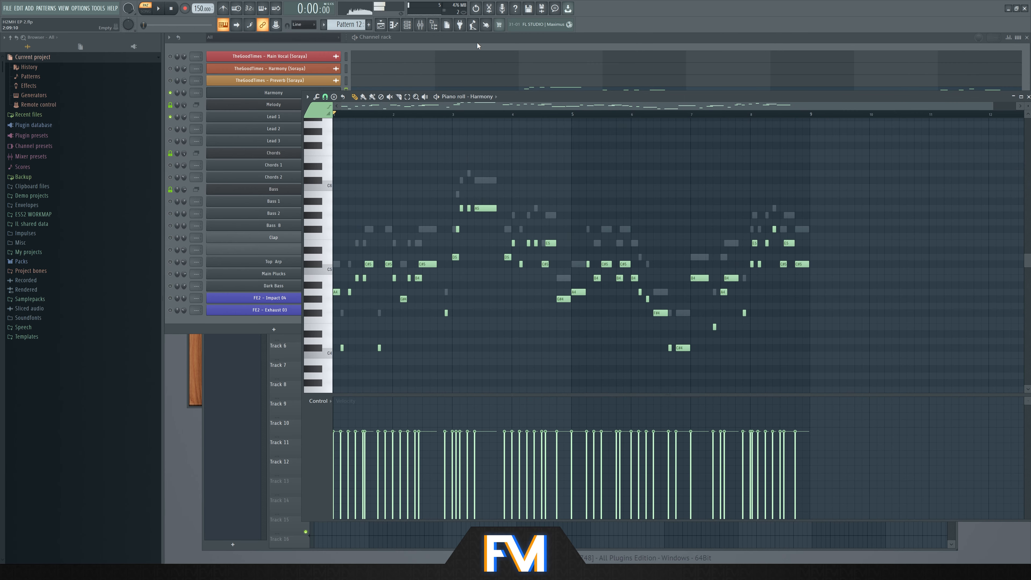
{"action": "key", "text": "space"}
{"action": "left_click", "coordinate": [447, 52]}
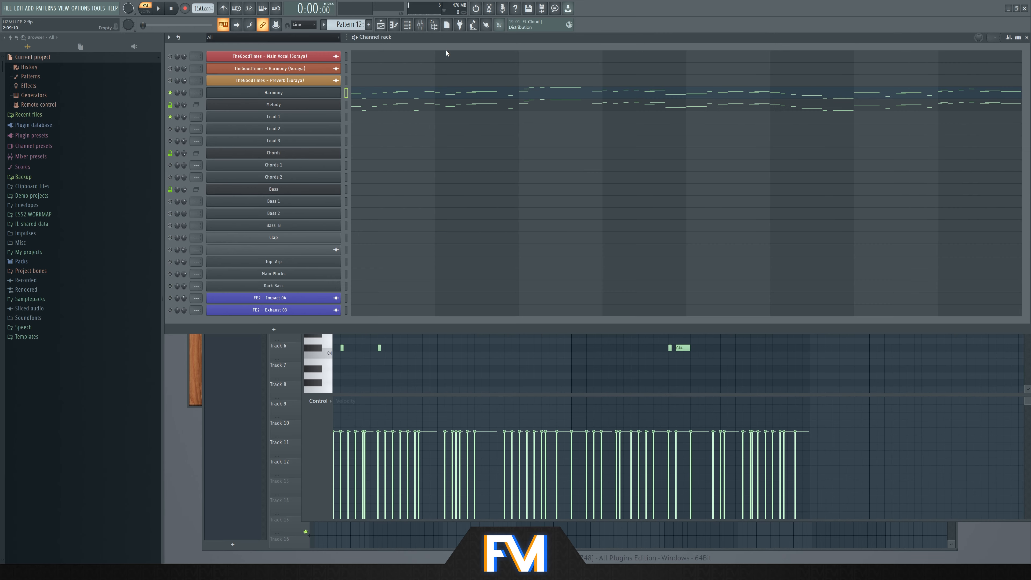
Delete the Harmony channel, cut the melody notes from Pattern 12 and return to the playlist
{"action": "right_click", "coordinate": [306, 94]}
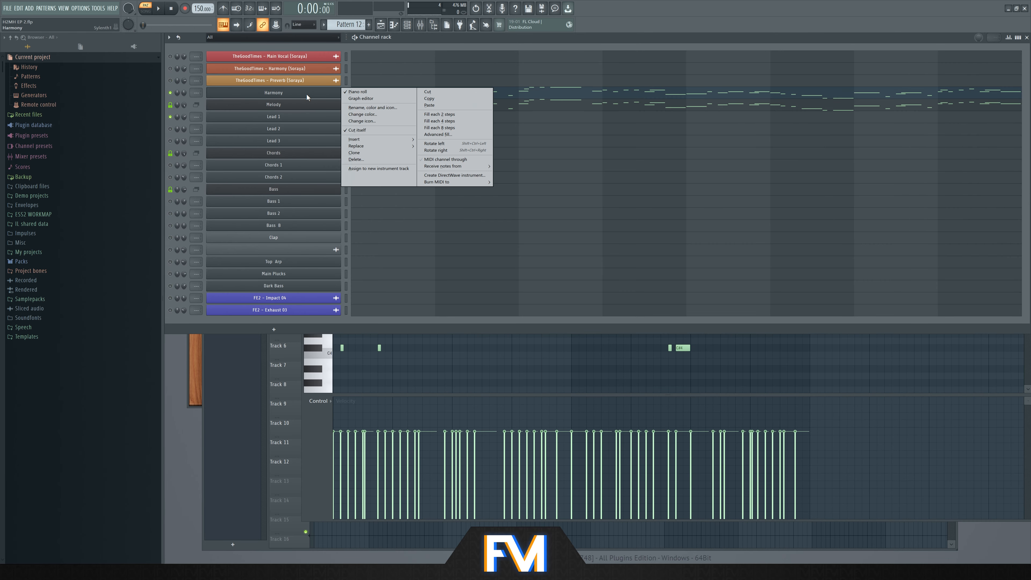
{"action": "left_click", "coordinate": [360, 160]}
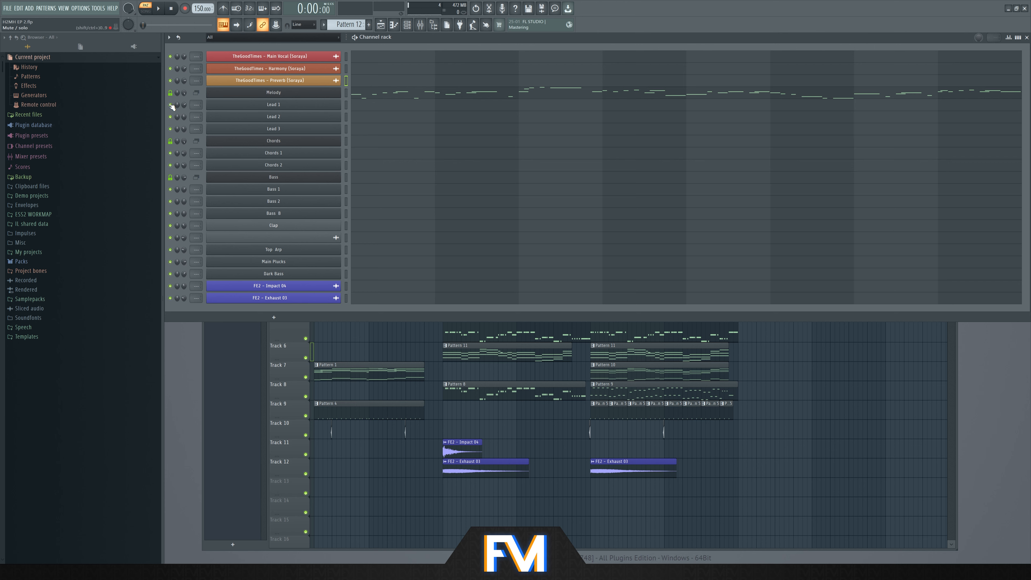
{"action": "key", "text": "ctrl+x"}
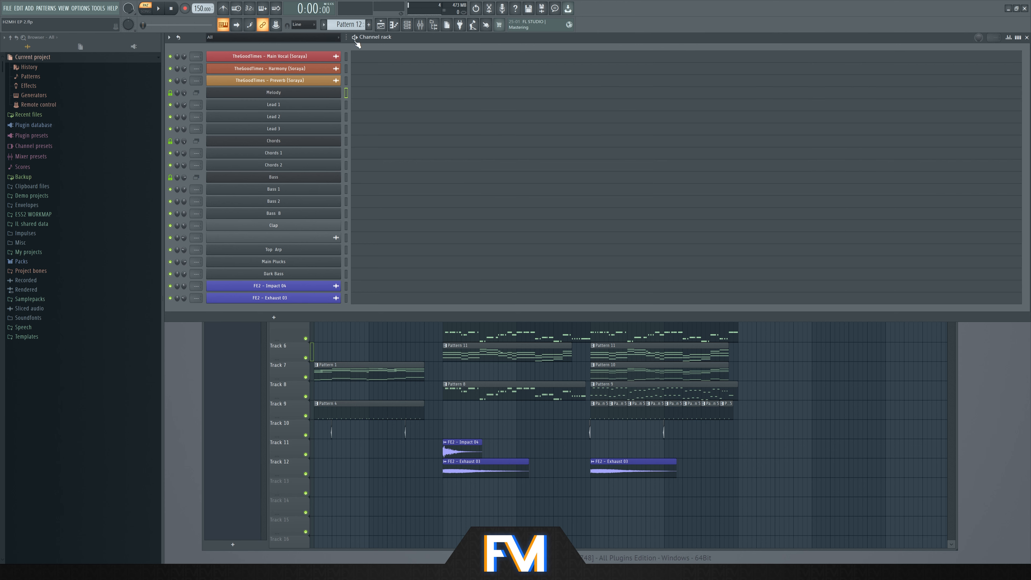
{"action": "left_click", "coordinate": [369, 25]}
{"action": "left_click", "coordinate": [804, 351]}
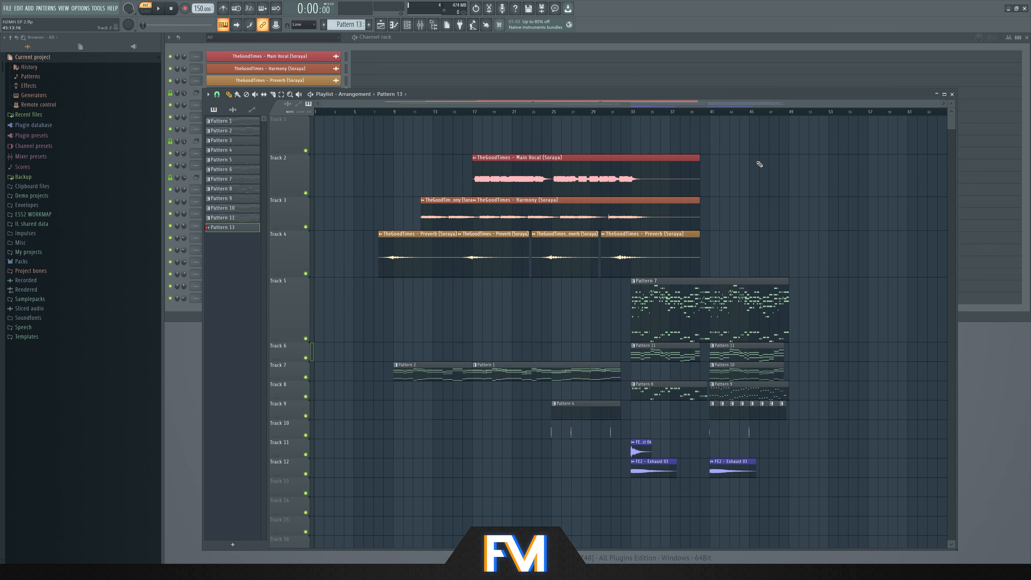
Play the arrangement from bar 33 with only Track 5 soloed
{"action": "left_click", "coordinate": [633, 112]}
{"action": "key", "text": "space"}
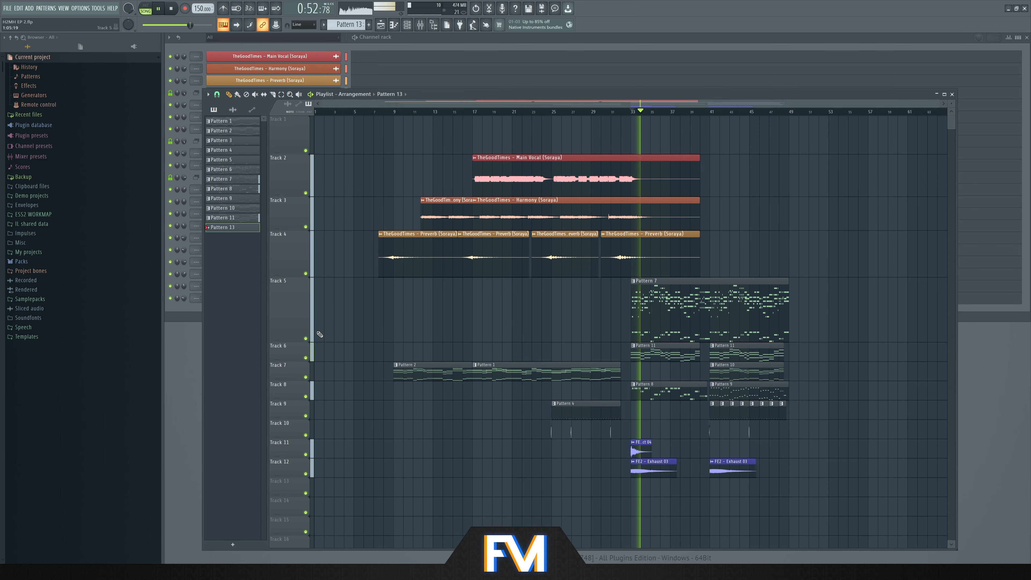
{"action": "right_click", "coordinate": [306, 339]}
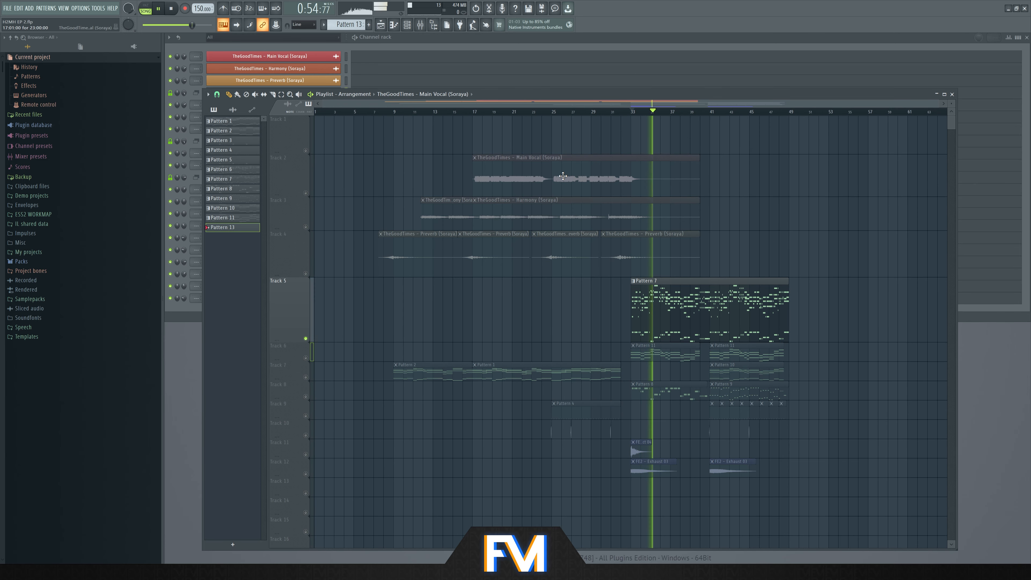
Place another Main Vocal clip on Track 4, starting at step 13 of bar 40
{"action": "left_click", "coordinate": [564, 176]}
{"action": "scroll", "coordinate": [731, 249], "scroll_direction": "up", "scroll_amount": 5}
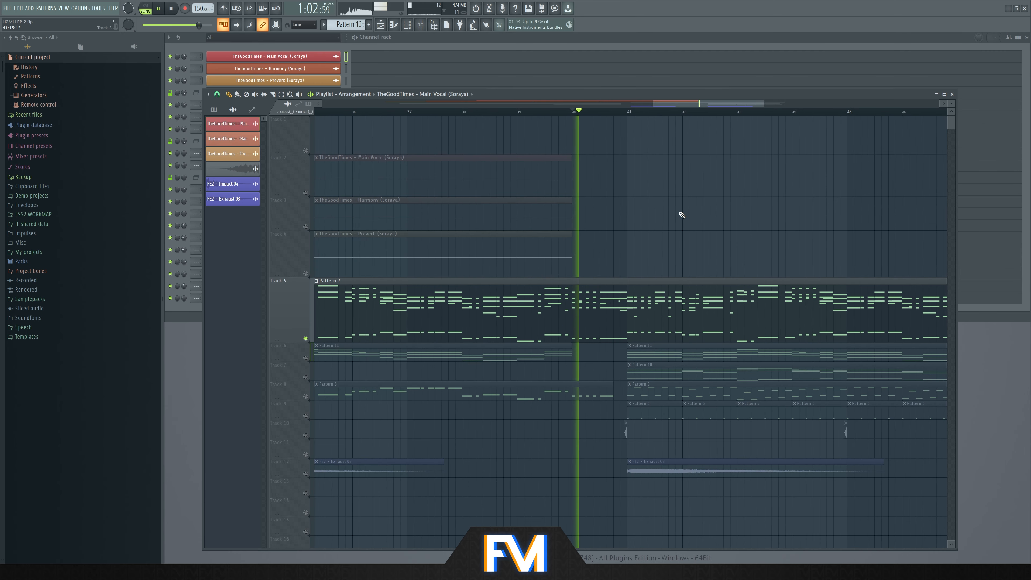
{"action": "scroll", "coordinate": [670, 191], "scroll_direction": "up", "scroll_amount": 4}
{"action": "left_click", "coordinate": [568, 258]}
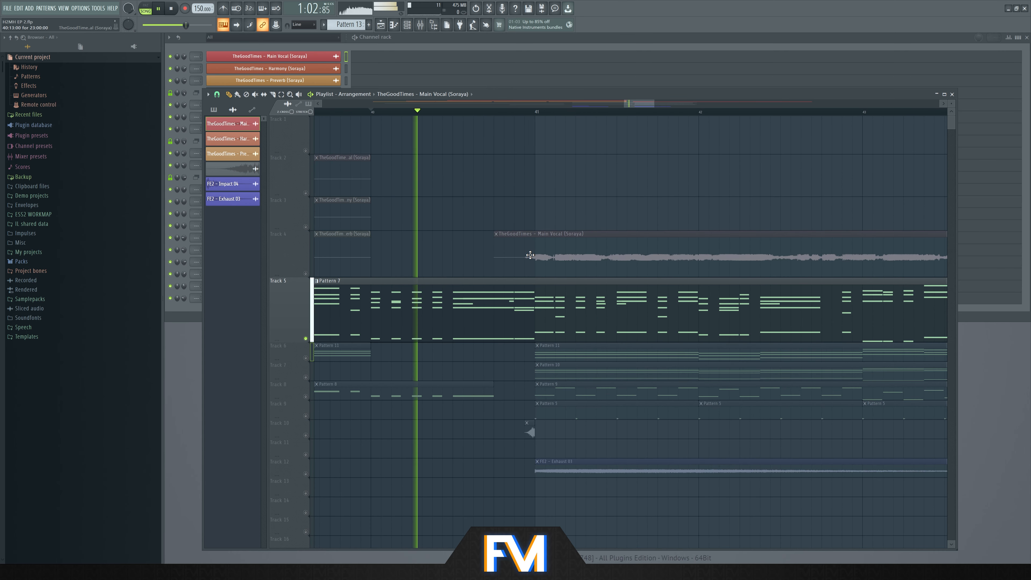
Raise the two long C#5 notes in the second half of bar 8 in the Pattern 7 chords to F5
{"action": "left_click", "coordinate": [378, 37]}
{"action": "scroll", "coordinate": [352, 24], "scroll_direction": "down", "scroll_amount": 4}
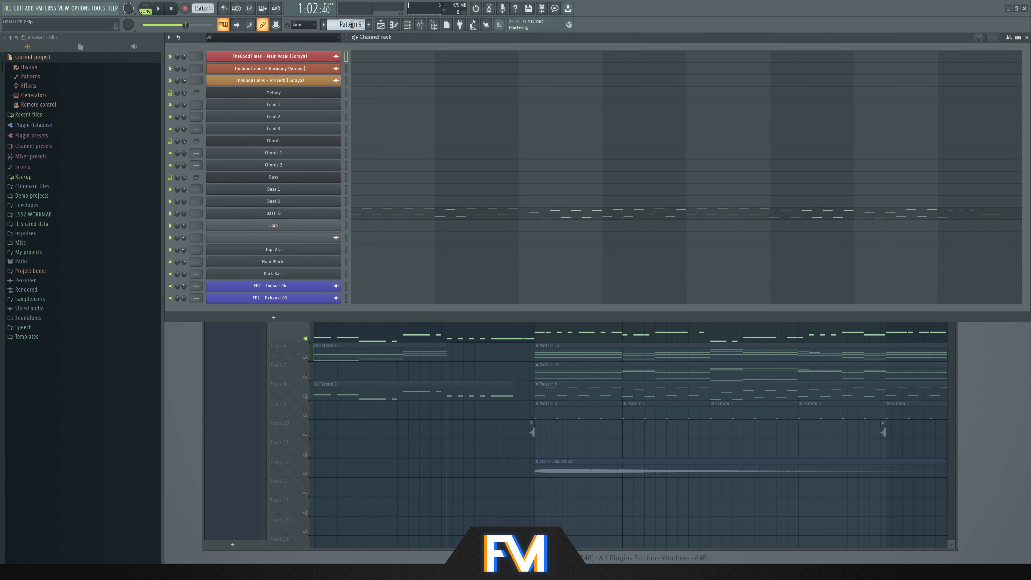
{"action": "scroll", "coordinate": [352, 25], "scroll_direction": "down", "scroll_amount": 1}
{"action": "left_click", "coordinate": [579, 148]}
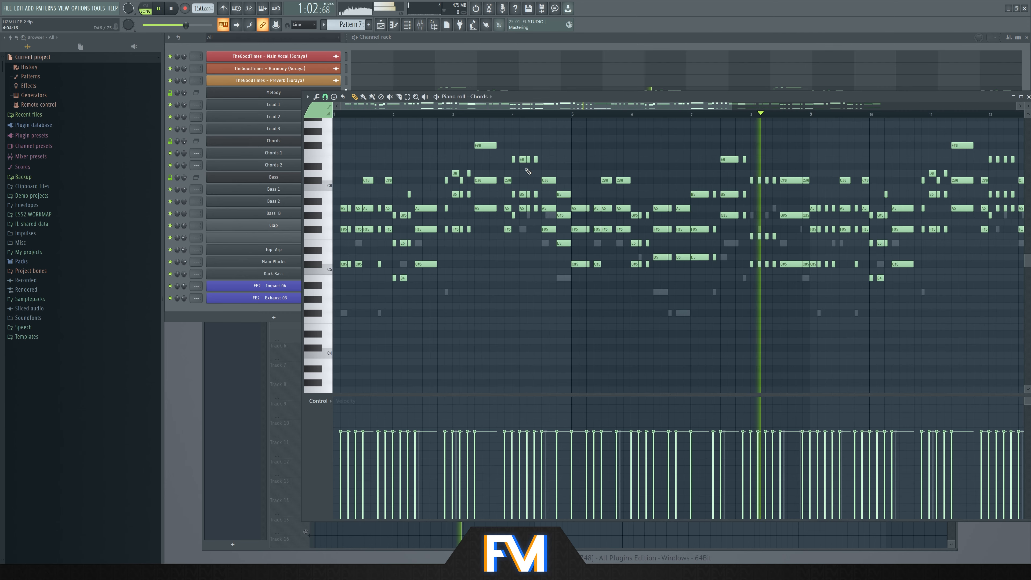
{"action": "scroll", "coordinate": [768, 177], "scroll_direction": "up", "scroll_amount": 3}
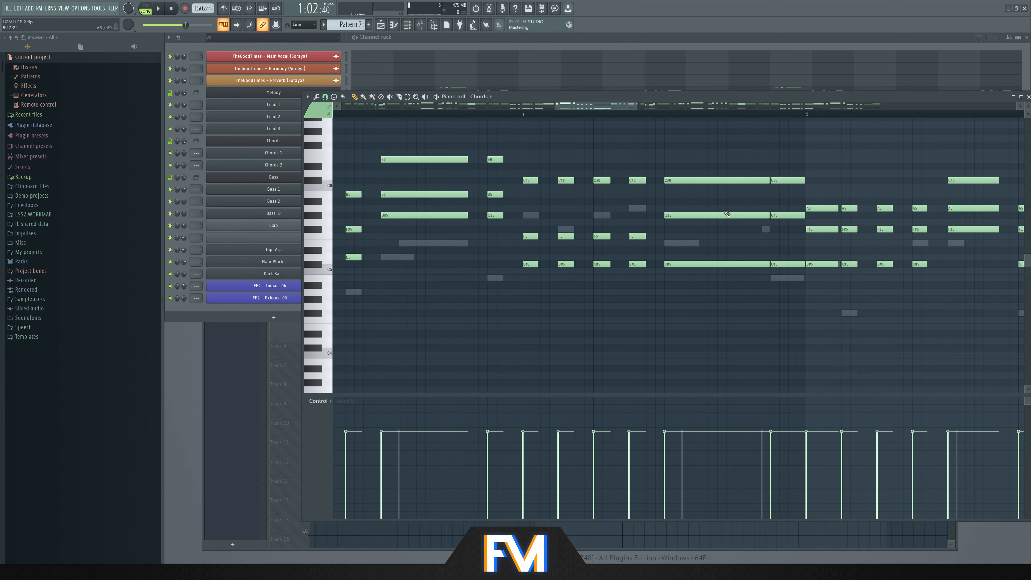
{"action": "left_click_drag", "start_coordinate": [786, 262], "coordinate": [767, 237]}
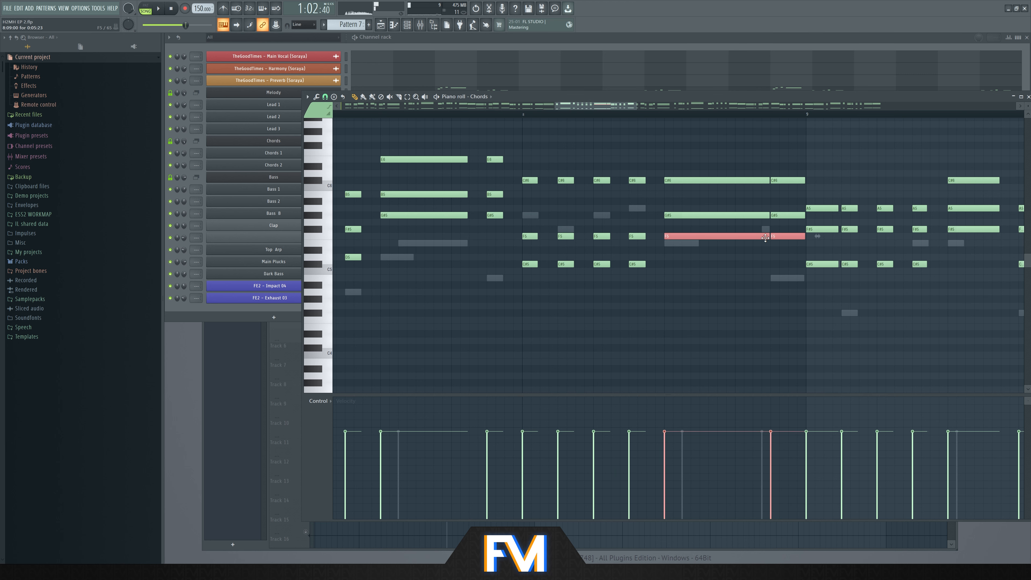
Play the song from bar 40 to check the revised chords at the end of bar 8 in Pattern 7
{"action": "key", "text": "space"}
{"action": "scroll", "coordinate": [742, 243], "scroll_direction": "down", "scroll_amount": 2}
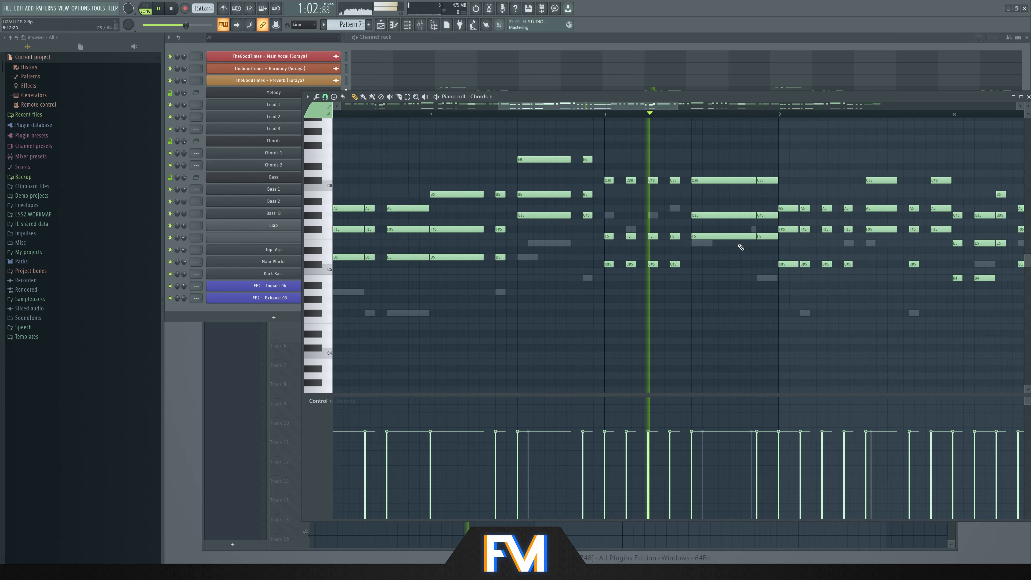
{"action": "scroll", "coordinate": [763, 251], "scroll_direction": "up", "scroll_amount": 3}
{"action": "scroll", "coordinate": [727, 246], "scroll_direction": "down", "scroll_amount": 3}
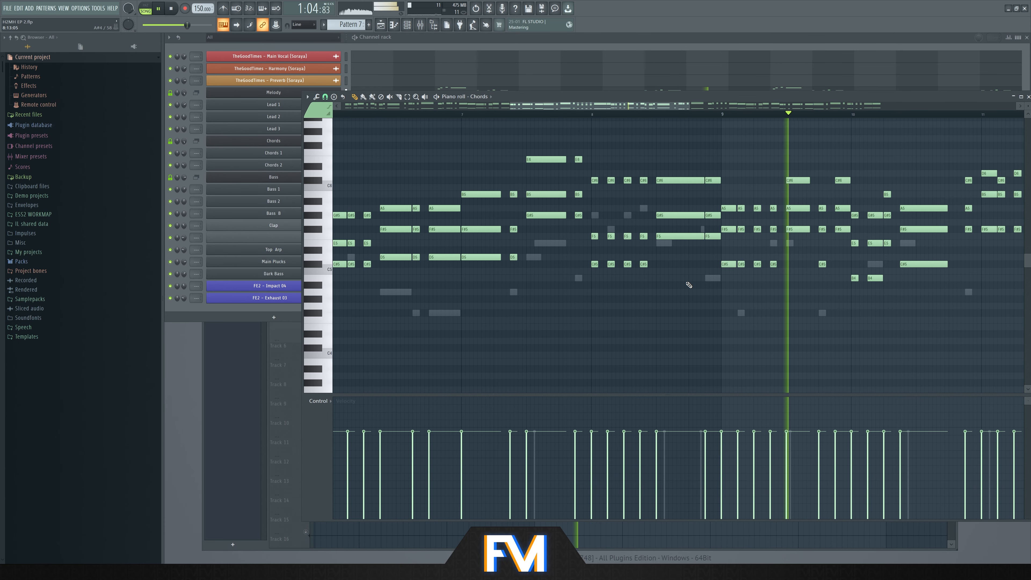
{"action": "left_click", "coordinate": [63, 8]}
{"action": "key", "text": "space"}
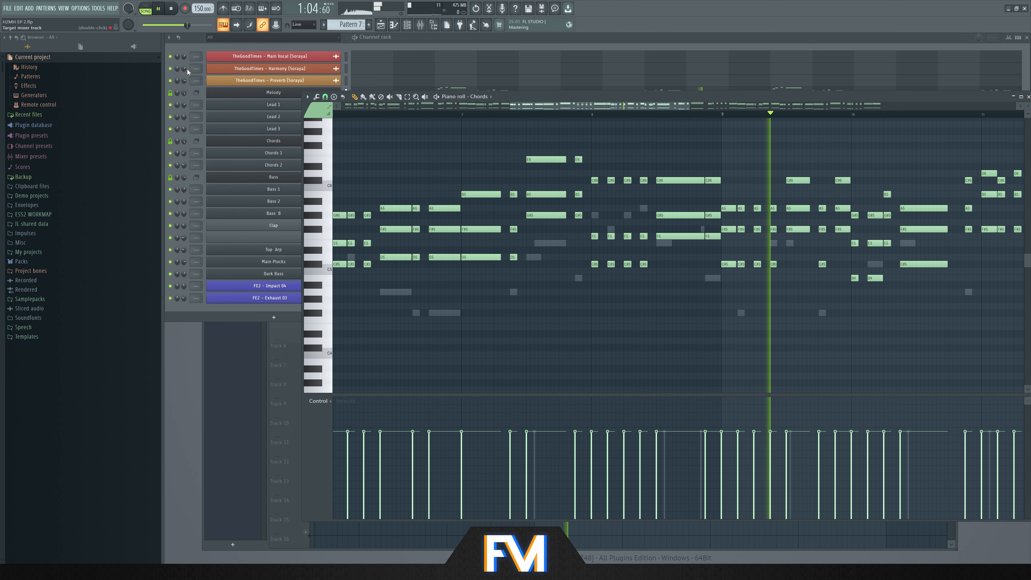
Move the Main Vocal clip on Track 4 to start at bar 41 and play it against the chords
{"action": "key", "text": "F5"}
{"action": "key", "text": "space"}
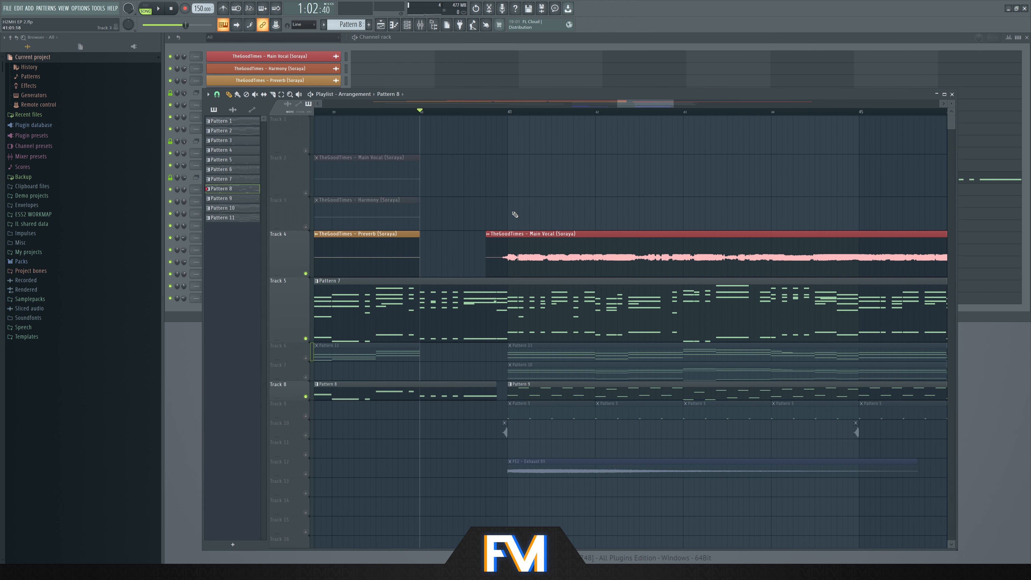
{"action": "key", "text": "space"}
{"action": "left_click_drag", "start_coordinate": [530, 250], "coordinate": [551, 250]}
{"action": "key", "text": "space"}
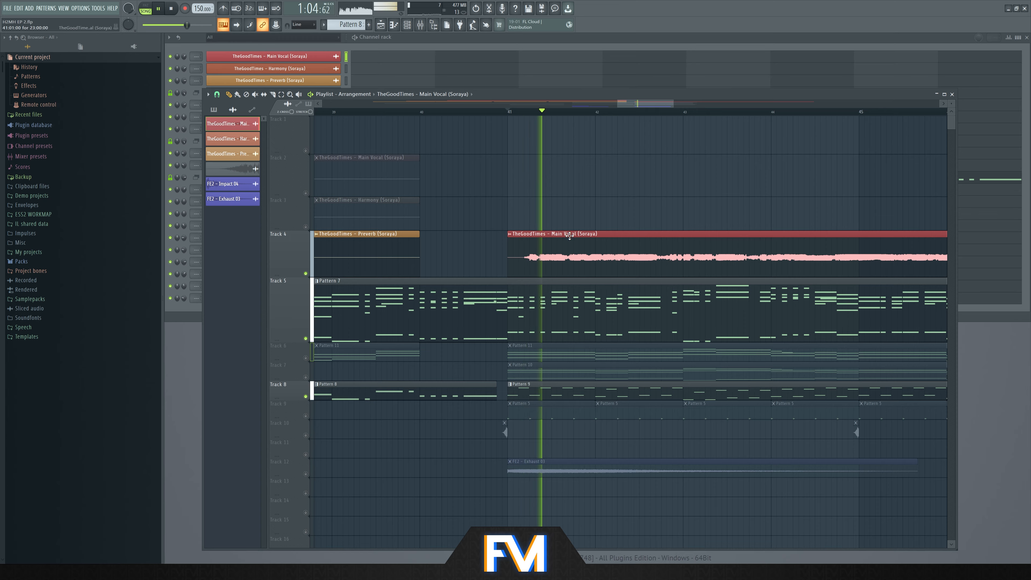
Cut the Main Vocal clip on Track 4 at step 13 of bar 54 and delete the part before the cut
{"action": "scroll", "coordinate": [504, 194], "scroll_direction": "down", "scroll_amount": 3}
{"action": "scroll", "coordinate": [504, 194], "scroll_direction": "down", "scroll_amount": 1}
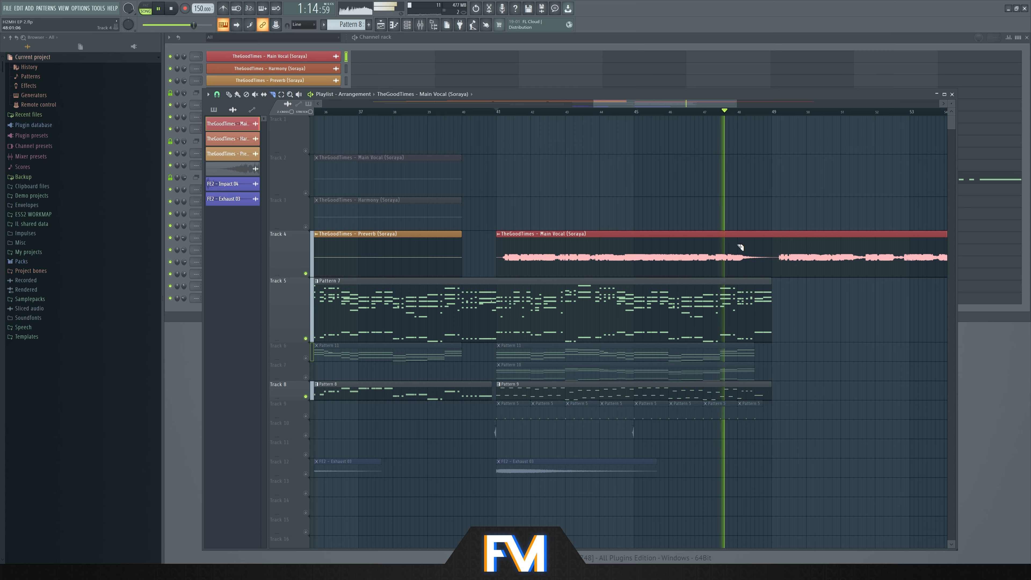
{"action": "scroll", "coordinate": [616, 198], "scroll_direction": "down", "scroll_amount": 4}
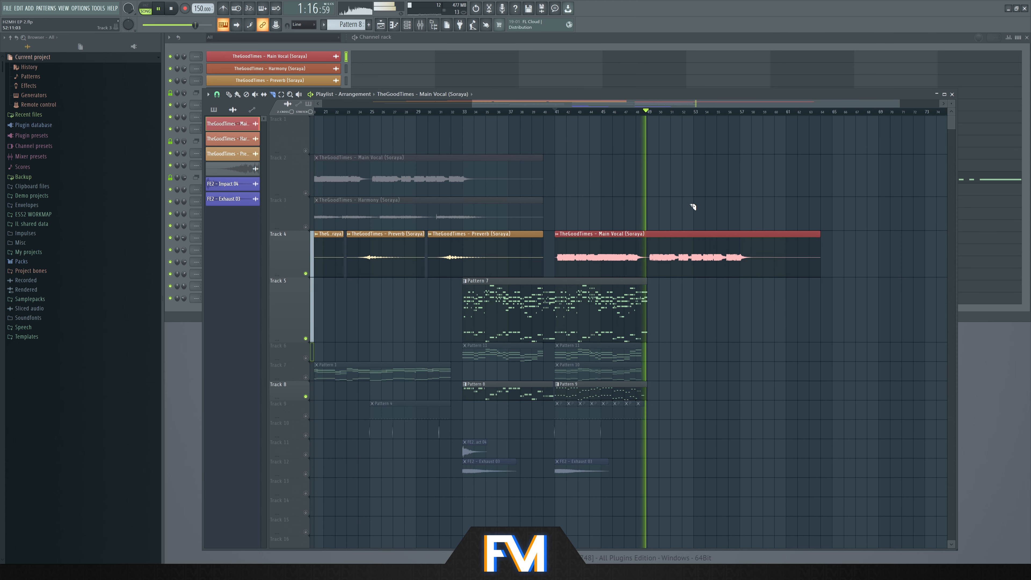
{"action": "scroll", "coordinate": [735, 208], "scroll_direction": "up", "scroll_amount": 3}
{"action": "scroll", "coordinate": [803, 202], "scroll_direction": "up", "scroll_amount": 3}
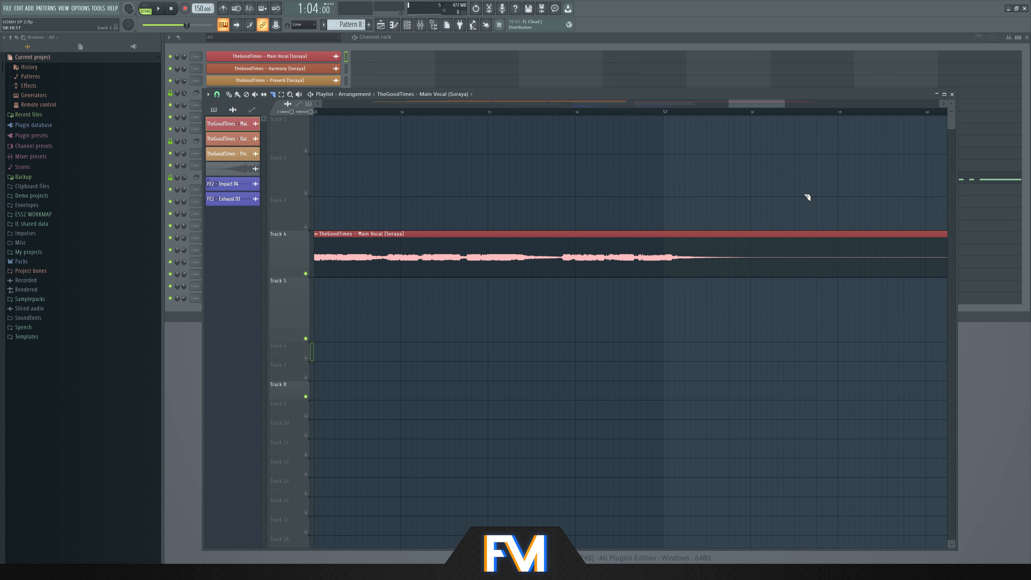
{"action": "key", "text": "space"}
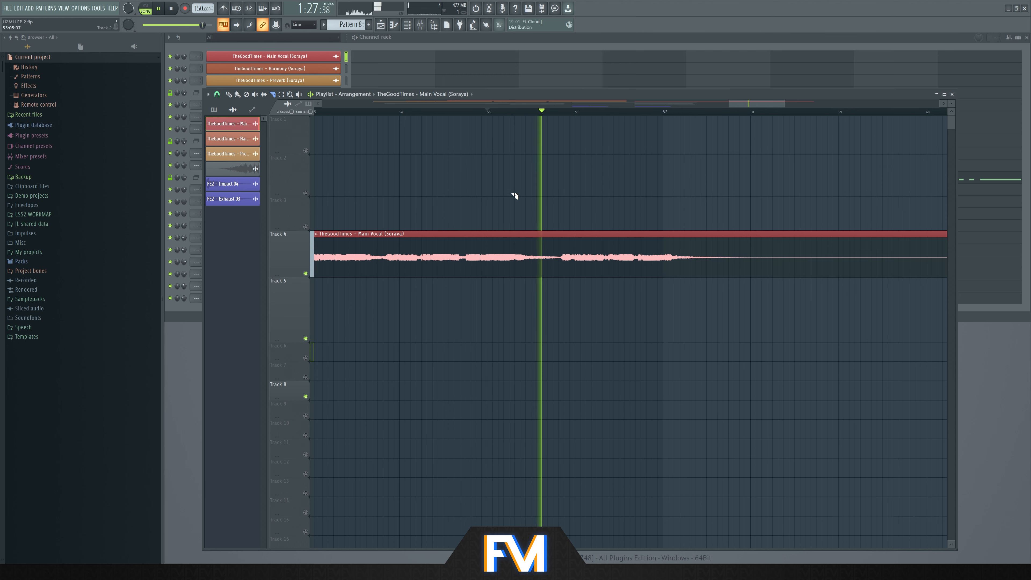
{"action": "scroll", "coordinate": [400, 144], "scroll_direction": "up", "scroll_amount": 2}
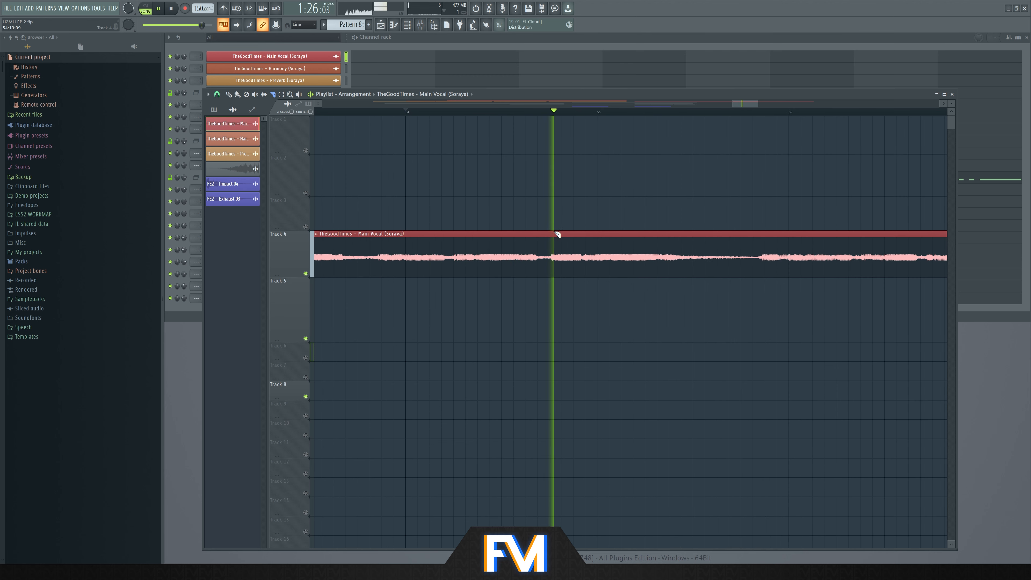
{"action": "left_click_drag", "start_coordinate": [550, 221], "coordinate": [552, 288]}
{"action": "key", "text": "space"}
{"action": "scroll", "coordinate": [554, 288], "scroll_direction": "down", "scroll_amount": 4}
{"action": "right_click", "coordinate": [601, 260]}
Move the remaining Main Vocal piece on Track 4 to start at step 13 of bar 46, testing its position during playback
{"action": "scroll", "coordinate": [601, 260], "scroll_direction": "down", "scroll_amount": 3}
{"action": "left_click", "coordinate": [560, 112]}
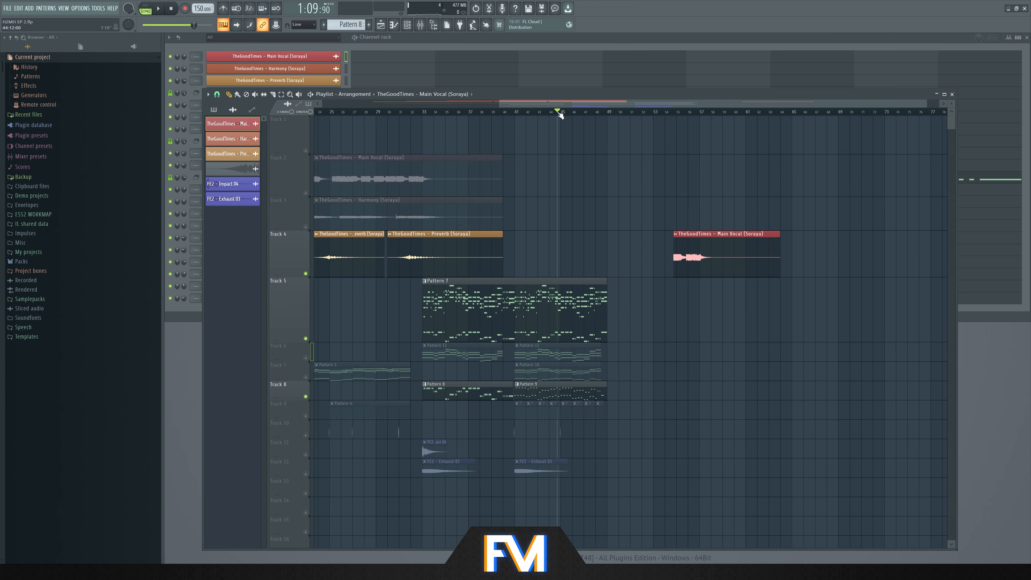
{"action": "key", "text": "space"}
{"action": "scroll", "coordinate": [650, 203], "scroll_direction": "up", "scroll_amount": 2}
{"action": "left_click_drag", "start_coordinate": [765, 249], "coordinate": [646, 249]}
{"action": "scroll", "coordinate": [570, 251], "scroll_direction": "up", "scroll_amount": 3}
{"action": "scroll", "coordinate": [711, 247], "scroll_direction": "down", "scroll_amount": 4}
{"action": "scroll", "coordinate": [681, 234], "scroll_direction": "up", "scroll_amount": 4}
{"action": "key", "text": "space"}
{"action": "scroll", "coordinate": [704, 228], "scroll_direction": "up", "scroll_amount": 2}
{"action": "left_click_drag", "start_coordinate": [701, 252], "coordinate": [685, 251]}
Listen to the repositioned Main Vocal piece against Pattern 7 through the pattern's end
{"action": "scroll", "coordinate": [590, 228], "scroll_direction": "down", "scroll_amount": 3}
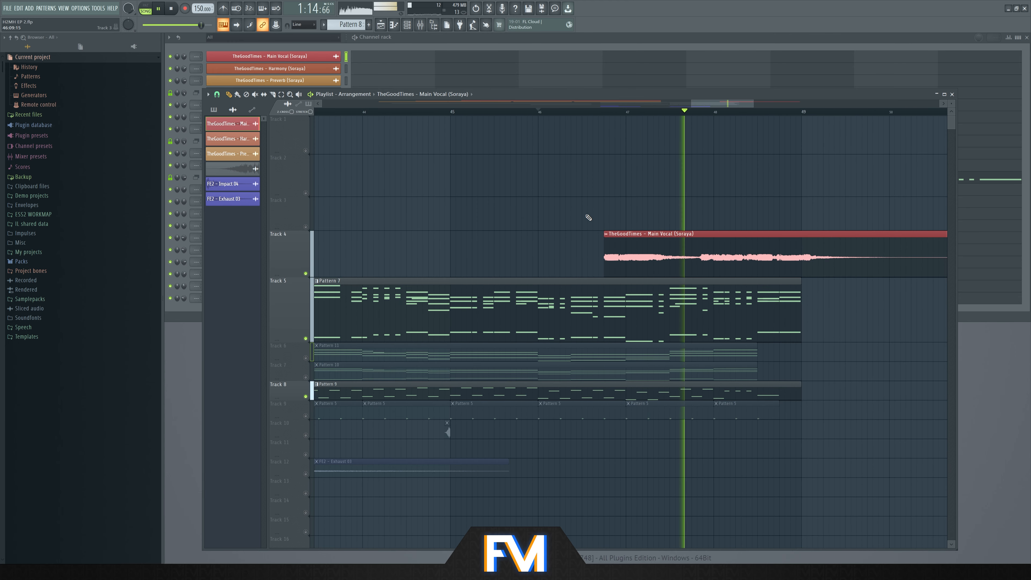
{"action": "scroll", "coordinate": [670, 239], "scroll_direction": "down", "scroll_amount": 3}
{"action": "scroll", "coordinate": [670, 238], "scroll_direction": "up", "scroll_amount": 3}
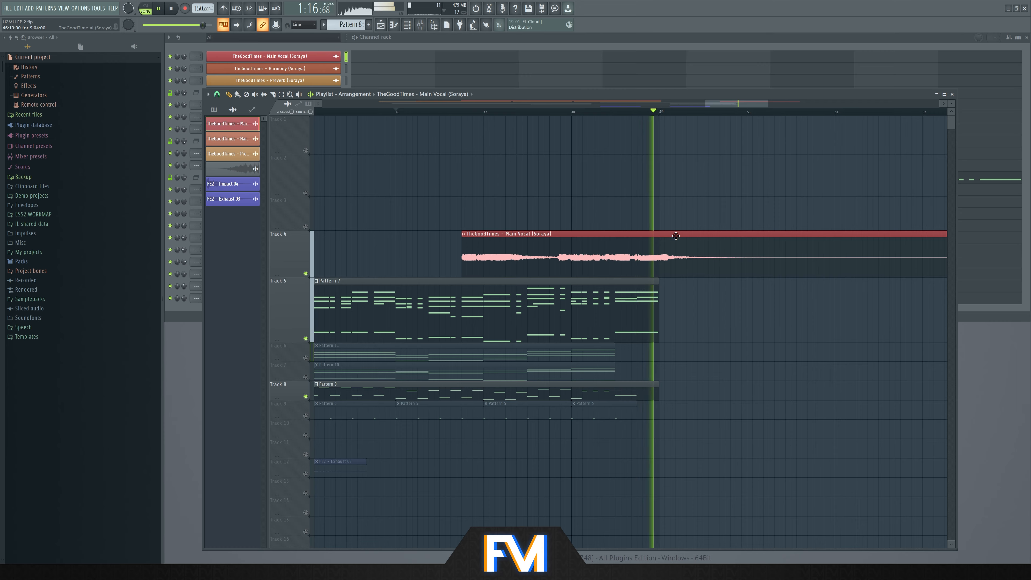
{"action": "scroll", "coordinate": [691, 228], "scroll_direction": "down", "scroll_amount": 5}
{"action": "key", "text": "space"}
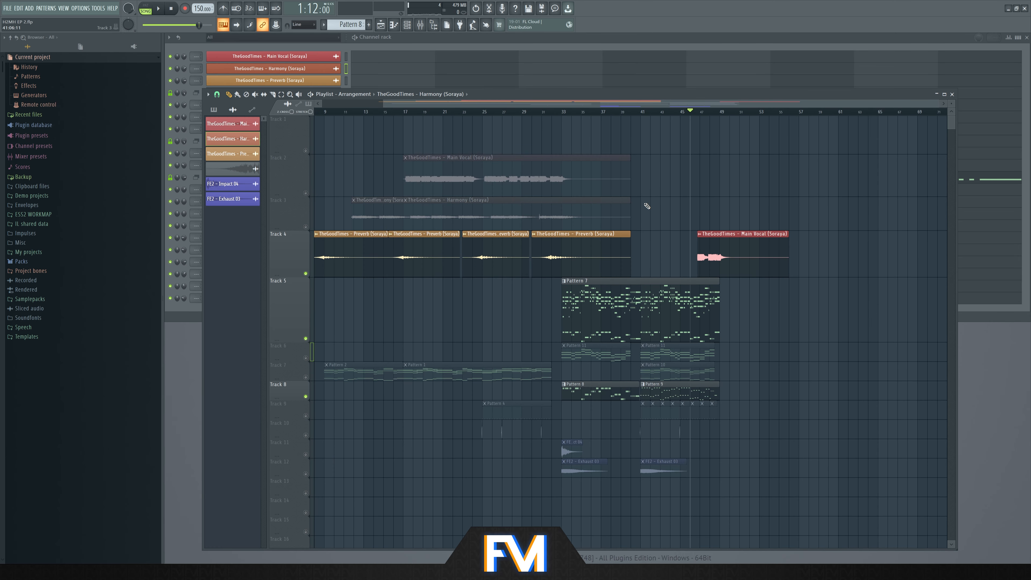
Place a Harmony clip on Track 3 starting at step 12 of bar 46 and unmute Track 3
{"action": "scroll", "coordinate": [777, 222], "scroll_direction": "up", "scroll_amount": 2}
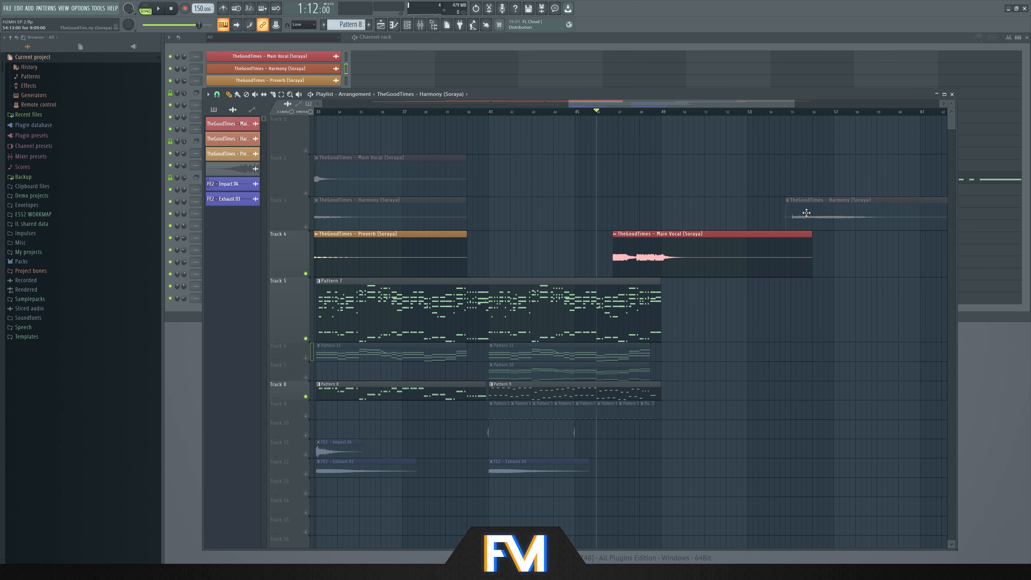
{"action": "scroll", "coordinate": [631, 217], "scroll_direction": "up", "scroll_amount": 3}
{"action": "left_click", "coordinate": [306, 226]}
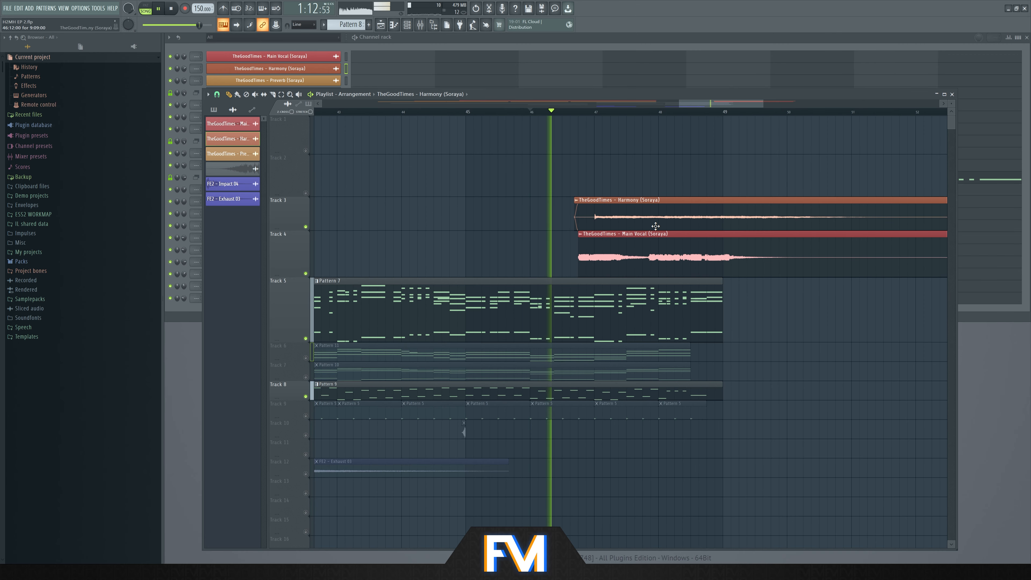
{"action": "scroll", "coordinate": [661, 216], "scroll_direction": "up", "scroll_amount": 2}
{"action": "key", "text": "space"}
Shift the new Harmony clip to start at step 8 of bar 46, and trim its start to step 13 of that bar
{"action": "left_click_drag", "start_coordinate": [586, 214], "coordinate": [551, 223]}
{"action": "key", "text": "space"}
{"action": "key", "text": "space"}
{"action": "key", "text": "space"}
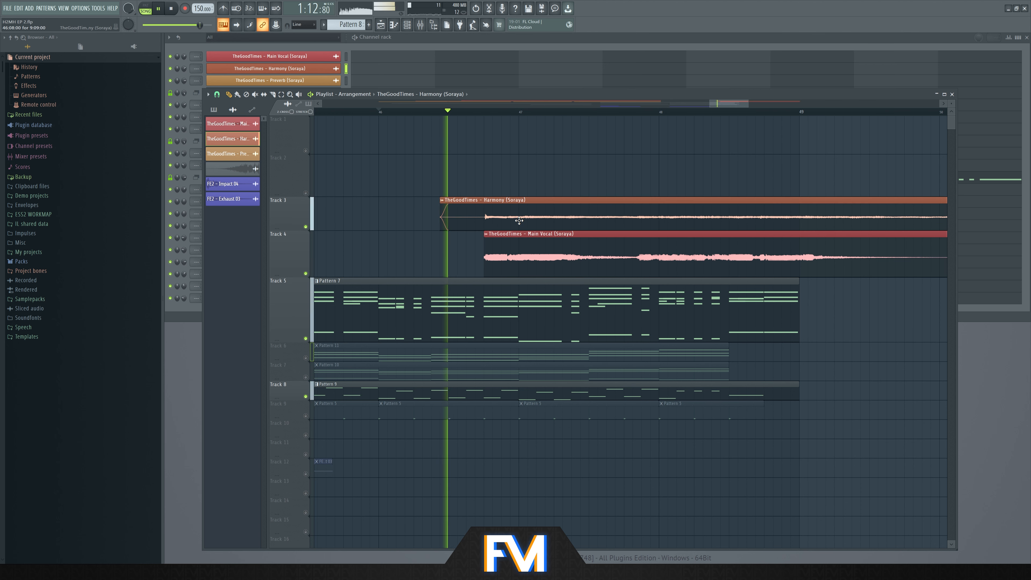
{"action": "left_click_drag", "start_coordinate": [449, 228], "coordinate": [487, 228]}
{"action": "scroll", "coordinate": [486, 229], "scroll_direction": "down", "scroll_amount": 5}
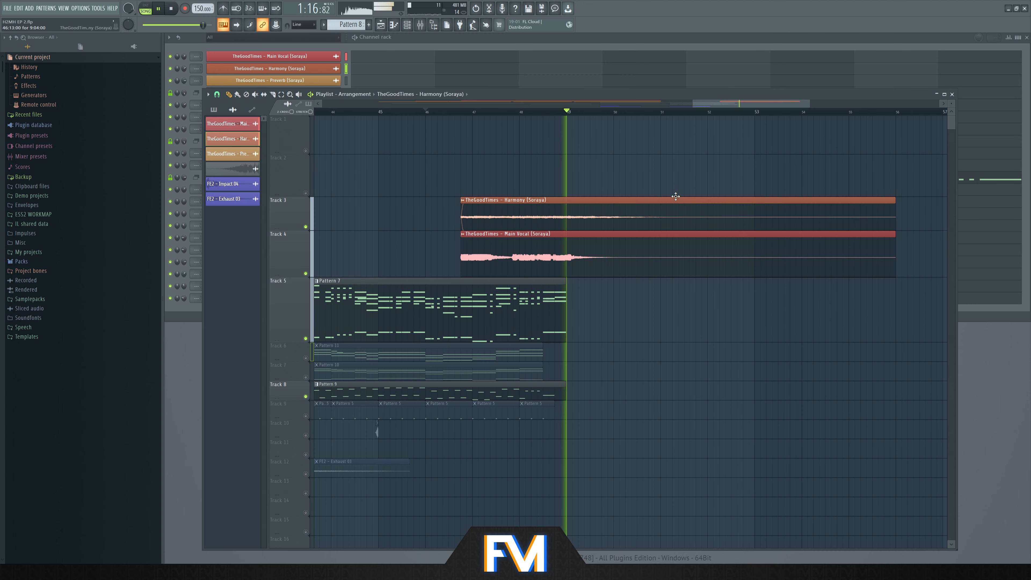
{"action": "scroll", "coordinate": [675, 199], "scroll_direction": "down", "scroll_amount": 7}
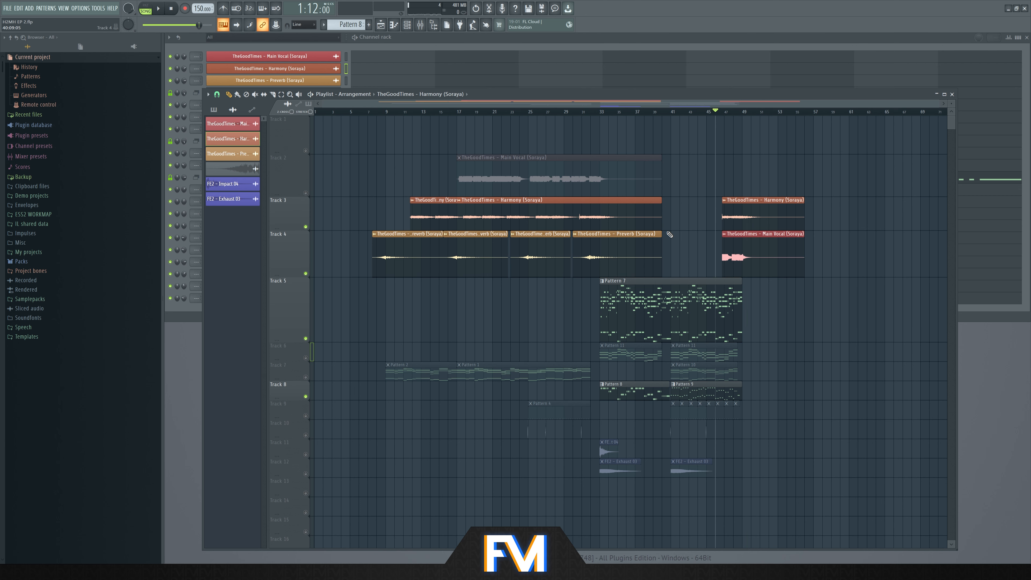
Move the short Main Vocal clip to Track 2 at step 13 of bar 46, and copy the last Preverb clip to bar 46 on Track 4
{"action": "scroll", "coordinate": [579, 229], "scroll_direction": "up", "scroll_amount": 8}
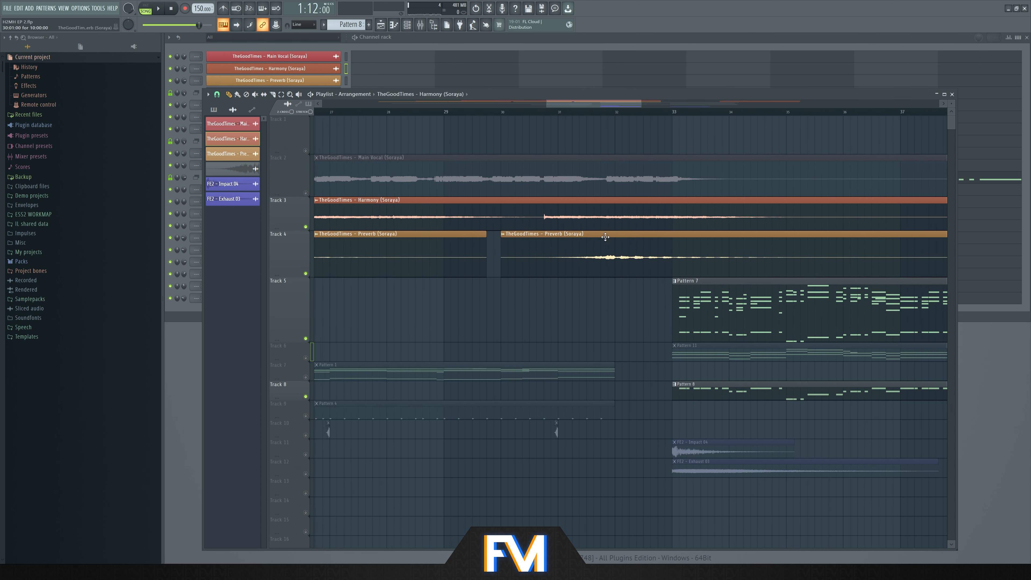
{"action": "scroll", "coordinate": [564, 231], "scroll_direction": "down", "scroll_amount": 6}
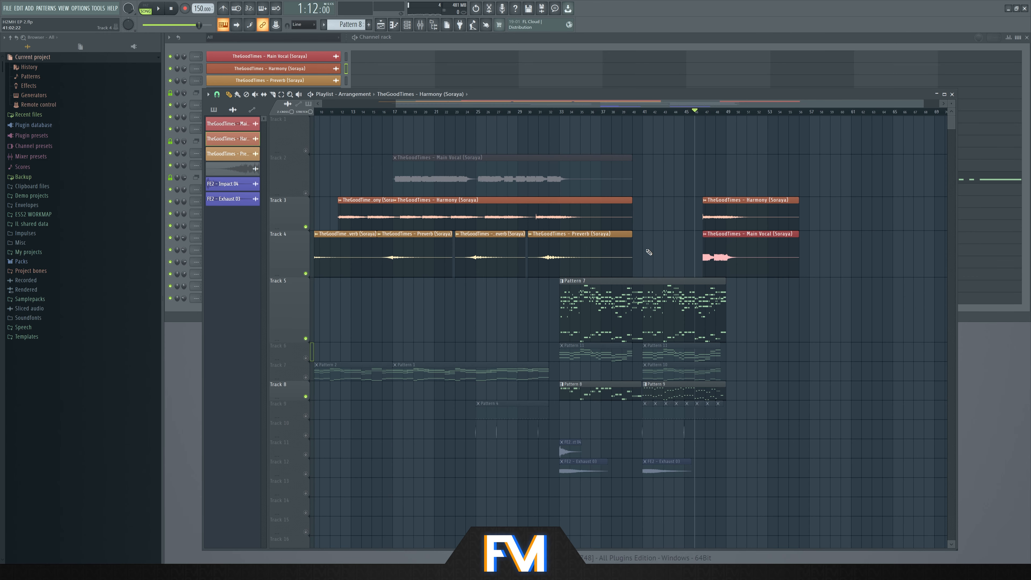
{"action": "left_click_drag", "start_coordinate": [732, 238], "coordinate": [759, 246]}
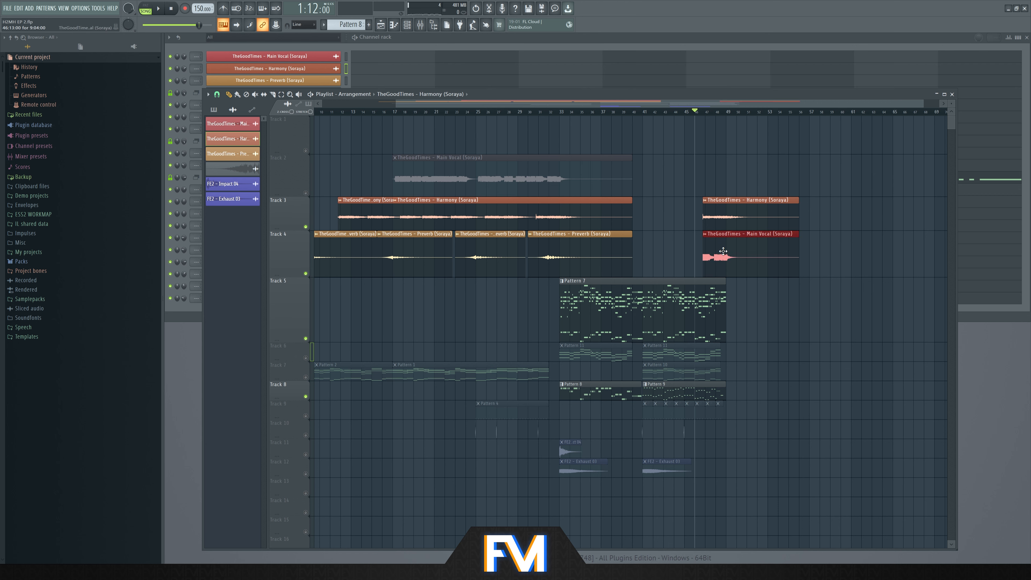
{"action": "key", "text": "ctrl+z"}
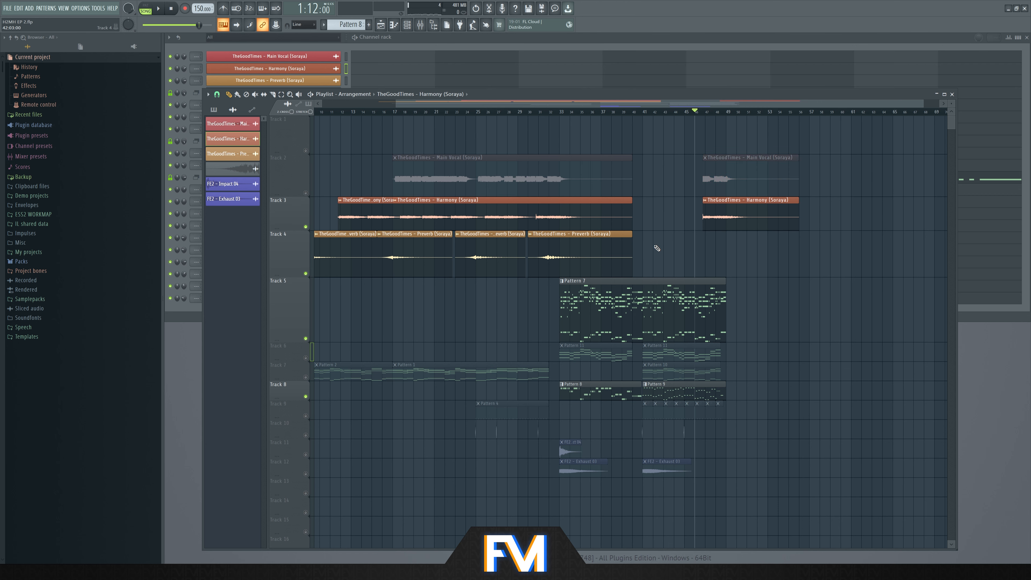
{"action": "left_click_drag", "start_coordinate": [604, 245], "coordinate": [763, 246]}
Play from bar 46 to check the copied Preverb clip together with the Harmony and chords
{"action": "key", "text": "space"}
{"action": "scroll", "coordinate": [763, 246], "scroll_direction": "up", "scroll_amount": 3}
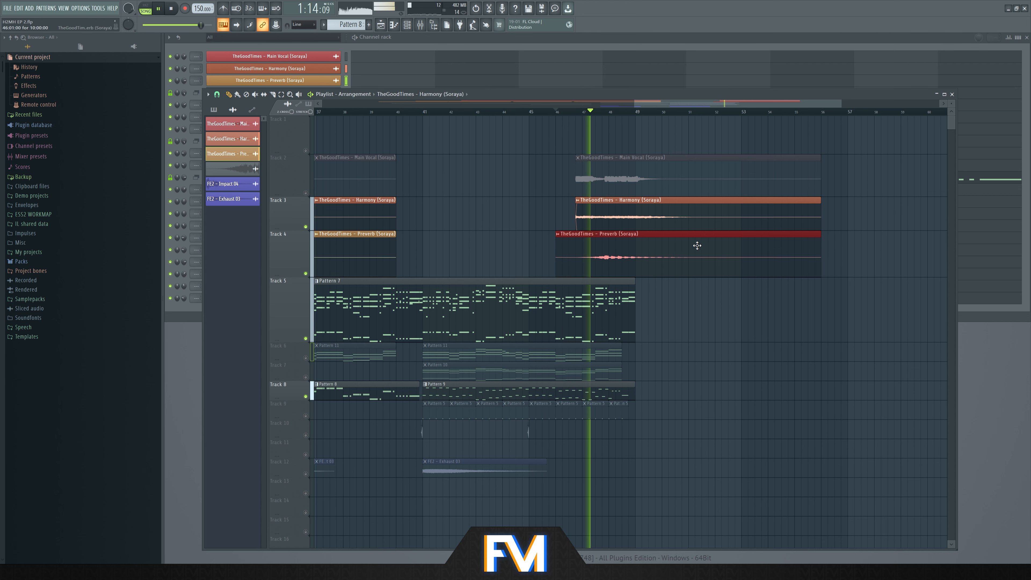
{"action": "left_click", "coordinate": [706, 256]}
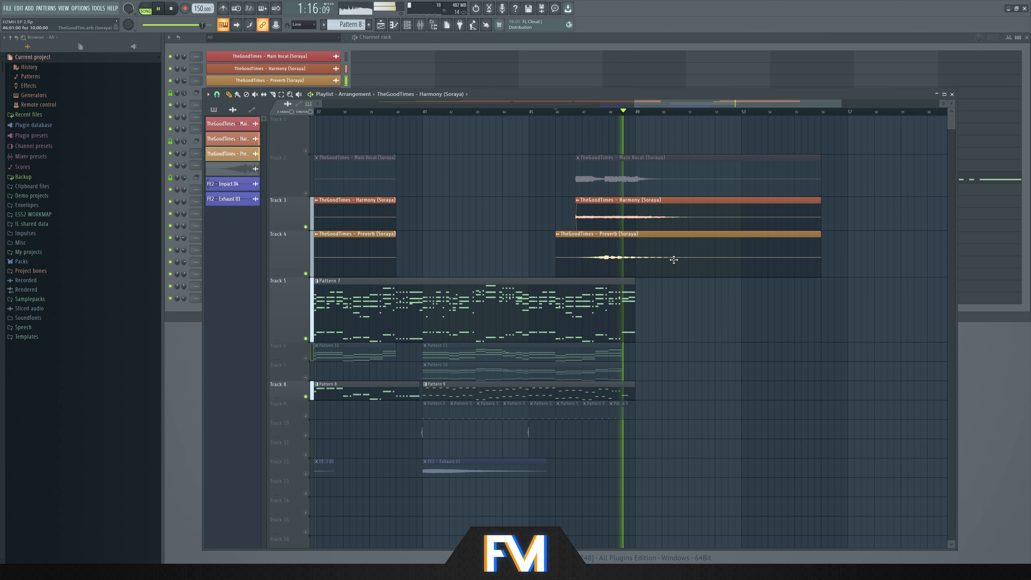
{"action": "key", "text": "space"}
{"action": "scroll", "coordinate": [739, 266], "scroll_direction": "down", "scroll_amount": 3}
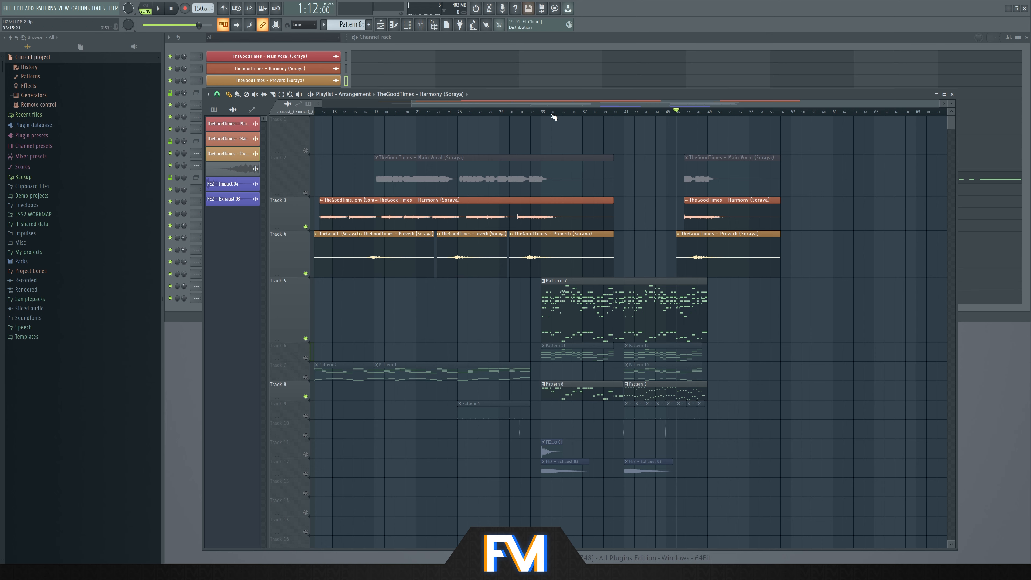
Unmute all tracks and play the full arrangement from just before bar 33
{"action": "left_click", "coordinate": [307, 193]}
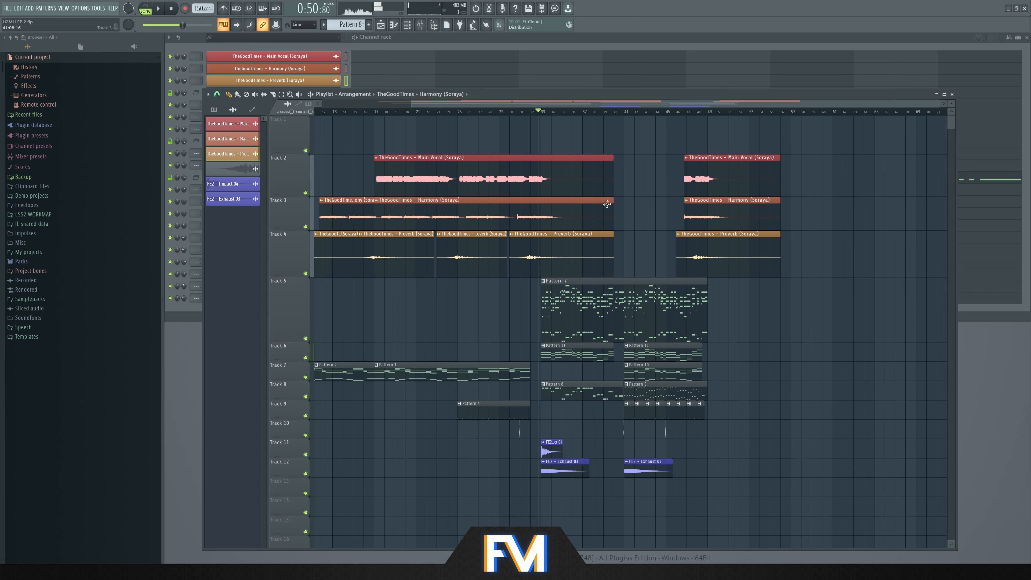
{"action": "scroll", "coordinate": [531, 130], "scroll_direction": "up", "scroll_amount": 3}
{"action": "key", "text": "space"}
{"action": "scroll", "coordinate": [516, 121], "scroll_direction": "down", "scroll_amount": 5}
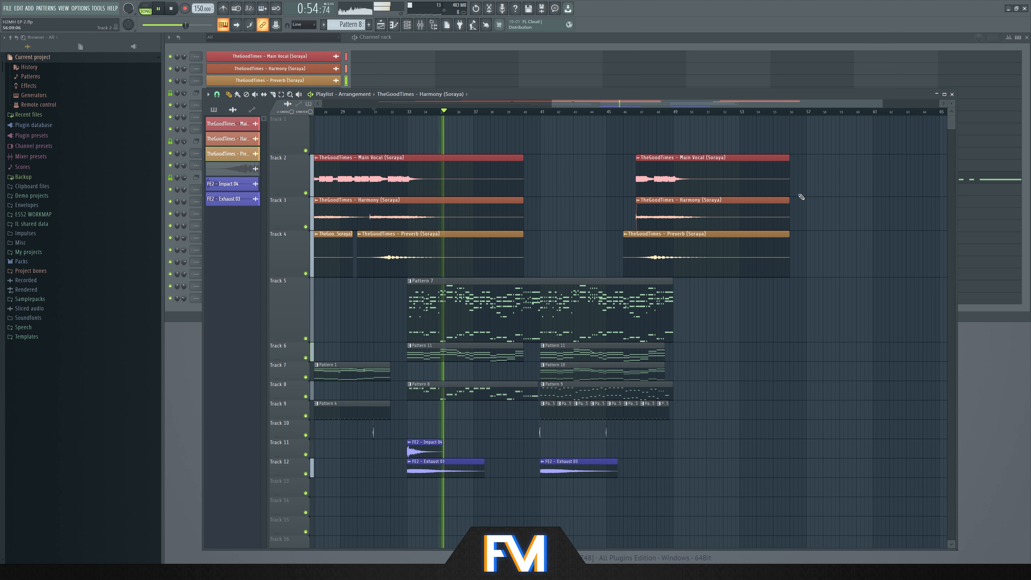
{"action": "scroll", "coordinate": [651, 202], "scroll_direction": "up", "scroll_amount": 4}
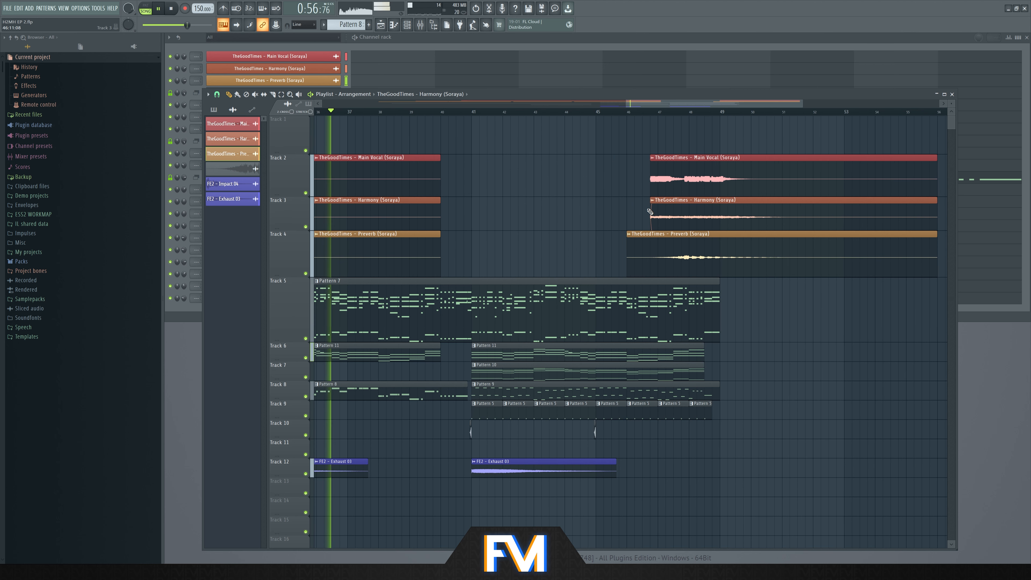
Extend the bar 46 Preverb clip's start back to step 4 of bar 40, and trim the preceding Preverb clip to end at bar 39
{"action": "left_click_drag", "start_coordinate": [627, 255], "coordinate": [447, 271]}
{"action": "scroll", "coordinate": [515, 256], "scroll_direction": "up", "scroll_amount": 1}
{"action": "scroll", "coordinate": [515, 256], "scroll_direction": "down", "scroll_amount": 5}
{"action": "scroll", "coordinate": [470, 244], "scroll_direction": "up", "scroll_amount": 5}
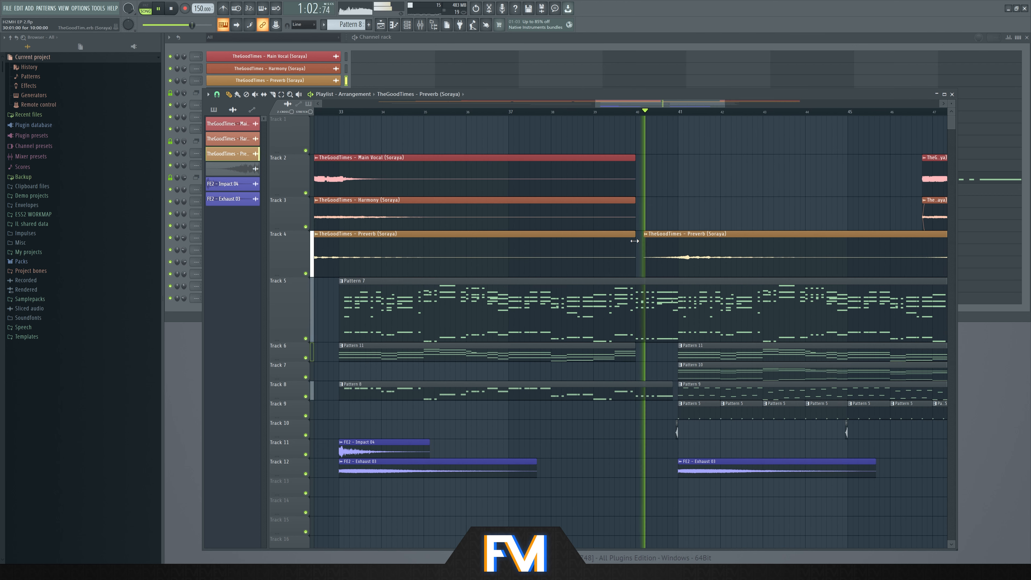
{"action": "left_click_drag", "start_coordinate": [635, 240], "coordinate": [594, 242]}
{"action": "key", "text": "space"}
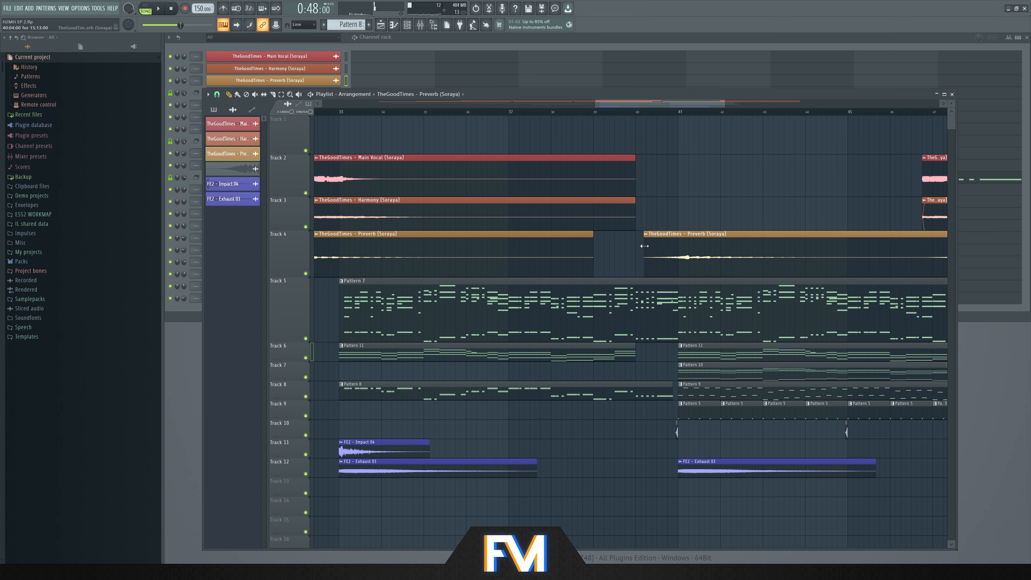
Solo Track 4 and Track 5 in turn and play each from bar 40 to compare the Preverb with the chords
{"action": "left_click", "coordinate": [305, 273], "text": "ctrl"}
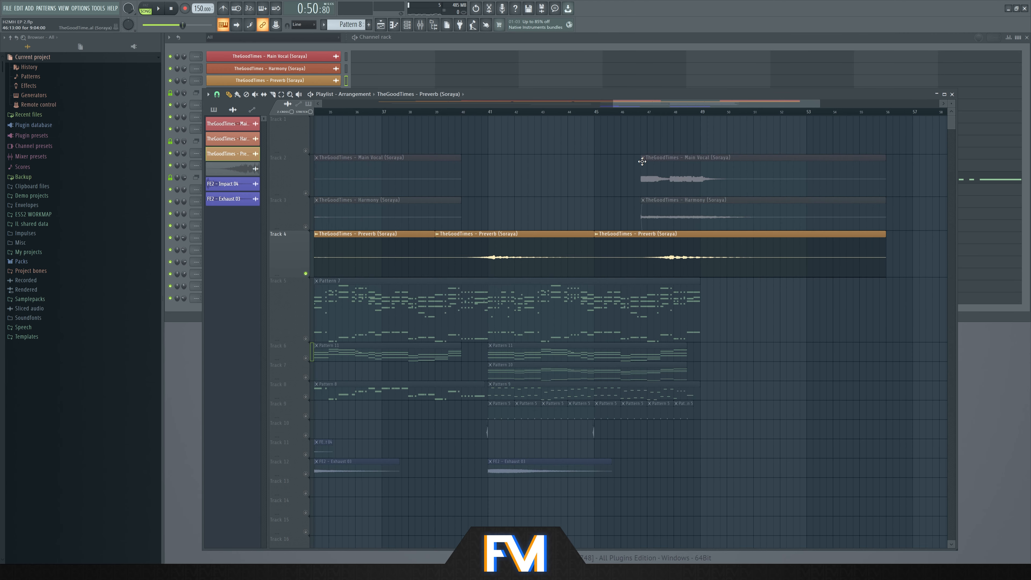
{"action": "left_click", "coordinate": [471, 112]}
{"action": "key", "text": "space"}
{"action": "scroll", "coordinate": [414, 192], "scroll_direction": "up", "scroll_amount": 3}
{"action": "key", "text": "space"}
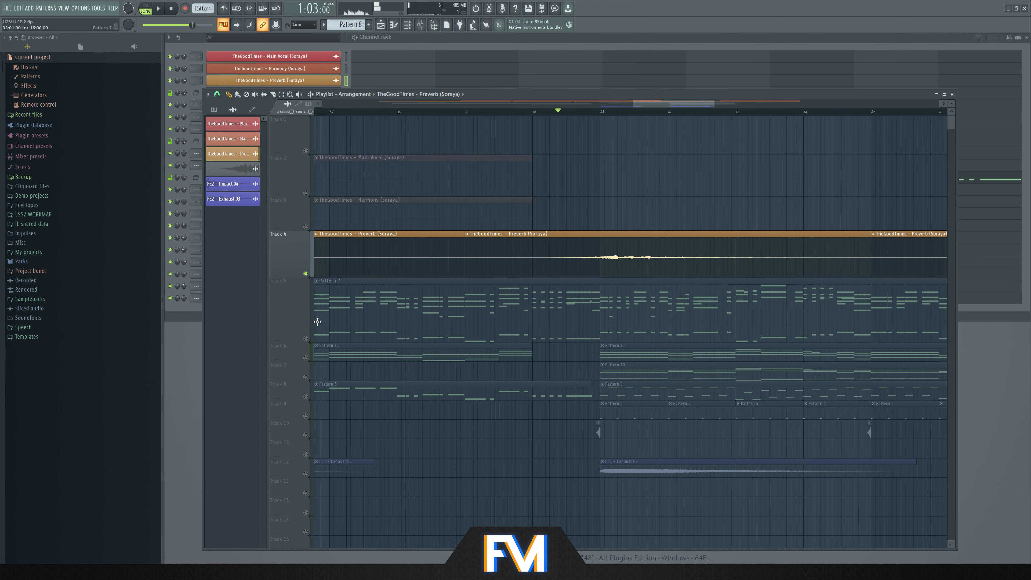
{"action": "left_click", "coordinate": [305, 338], "text": "ctrl"}
{"action": "key", "text": "space"}
{"action": "key", "text": "space"}
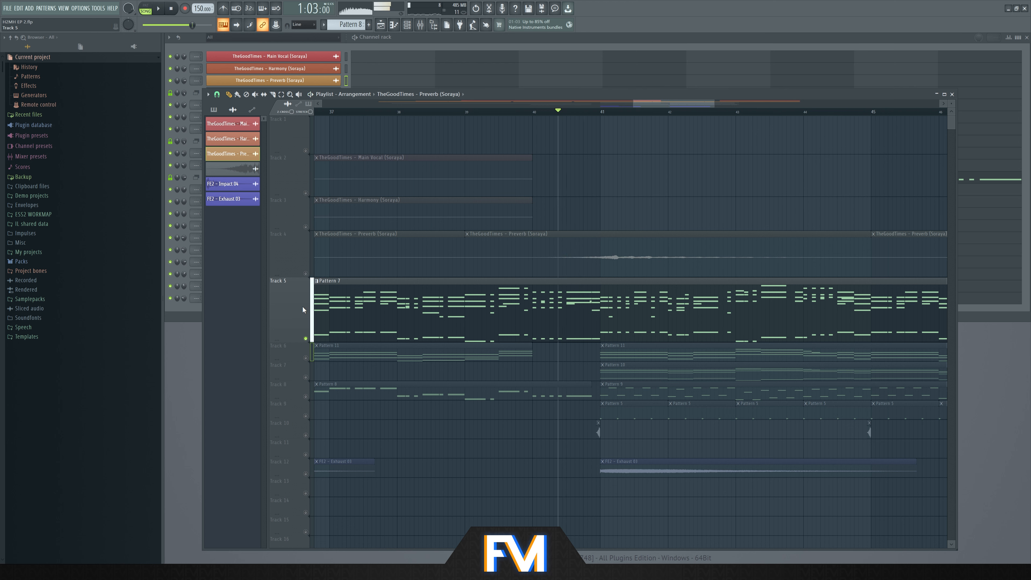
With Track 4 soloed, shift the middle Preverb clip's audio about four steps earlier, keeping the clip spanning bar 39 to bar 45
{"action": "left_click", "coordinate": [306, 273], "text": "ctrl"}
{"action": "key", "text": "space"}
{"action": "key", "text": "space"}
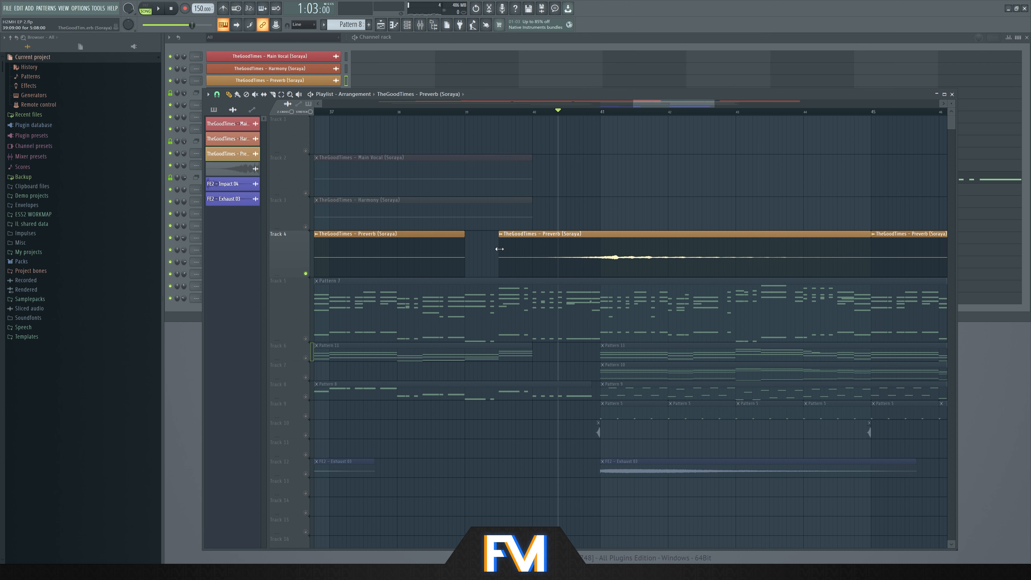
{"action": "key", "text": "space"}
{"action": "left_click_drag", "start_coordinate": [483, 249], "coordinate": [466, 249]}
{"action": "left_click_drag", "start_coordinate": [853, 249], "coordinate": [870, 249]}
{"action": "key", "text": "space"}
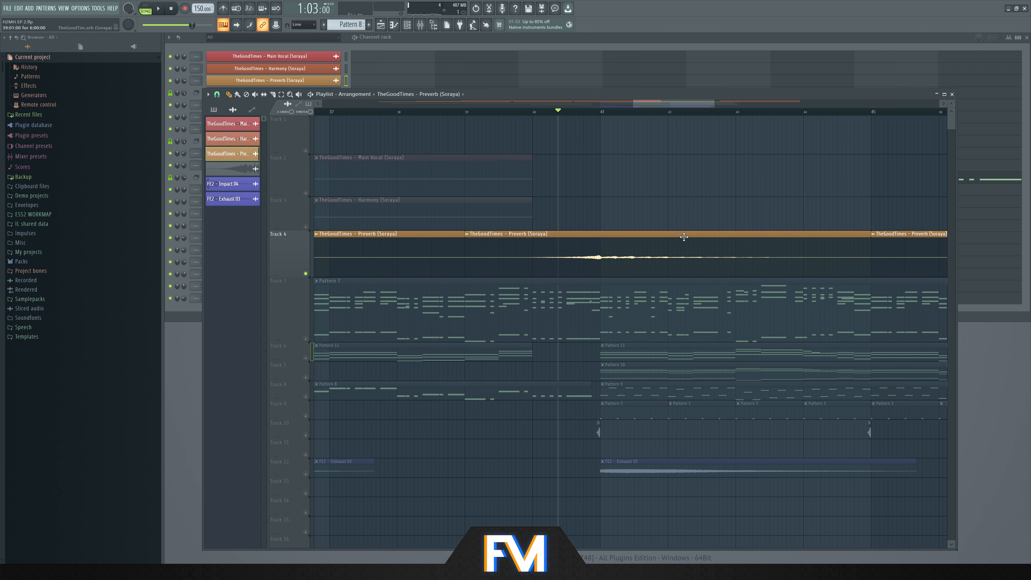
Remove the solo from Track 4 and play the full arrangement from bar 38
{"action": "scroll", "coordinate": [686, 240], "scroll_direction": "down", "scroll_amount": 4}
{"action": "left_click", "coordinate": [306, 273], "text": "ctrl"}
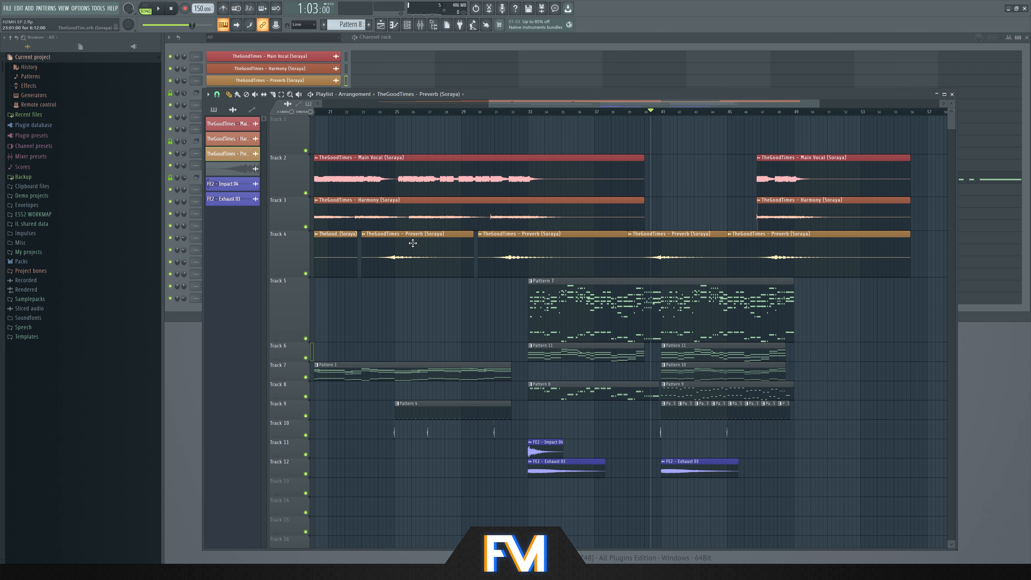
{"action": "left_click", "coordinate": [613, 111]}
{"action": "key", "text": "space"}
{"action": "scroll", "coordinate": [672, 196], "scroll_direction": "up", "scroll_amount": 4}
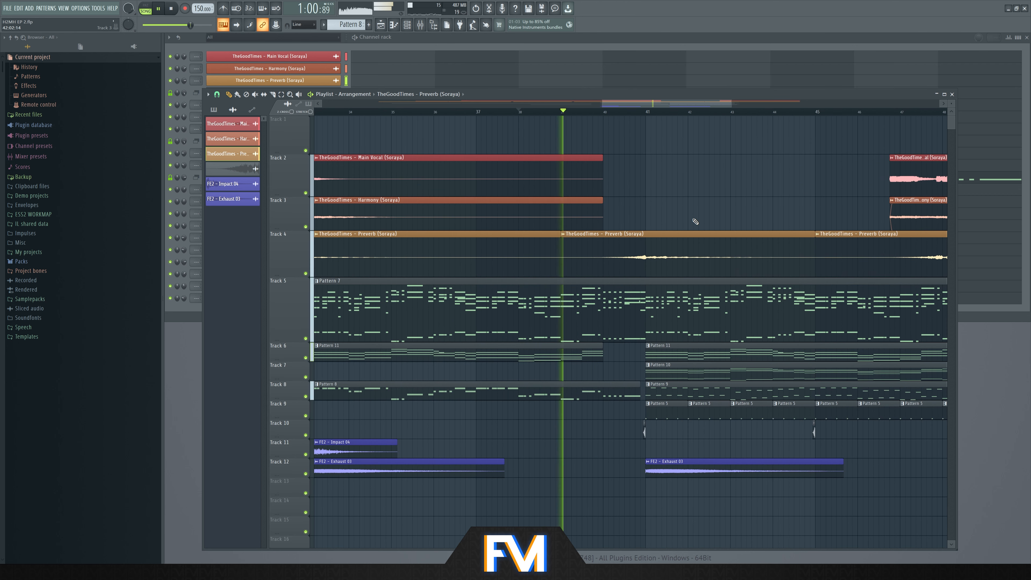
Solo Track 4 and make the middle Preverb clip, spanning bar 39 to bar 45, a unique audio clip
{"action": "left_click", "coordinate": [306, 274], "text": "ctrl"}
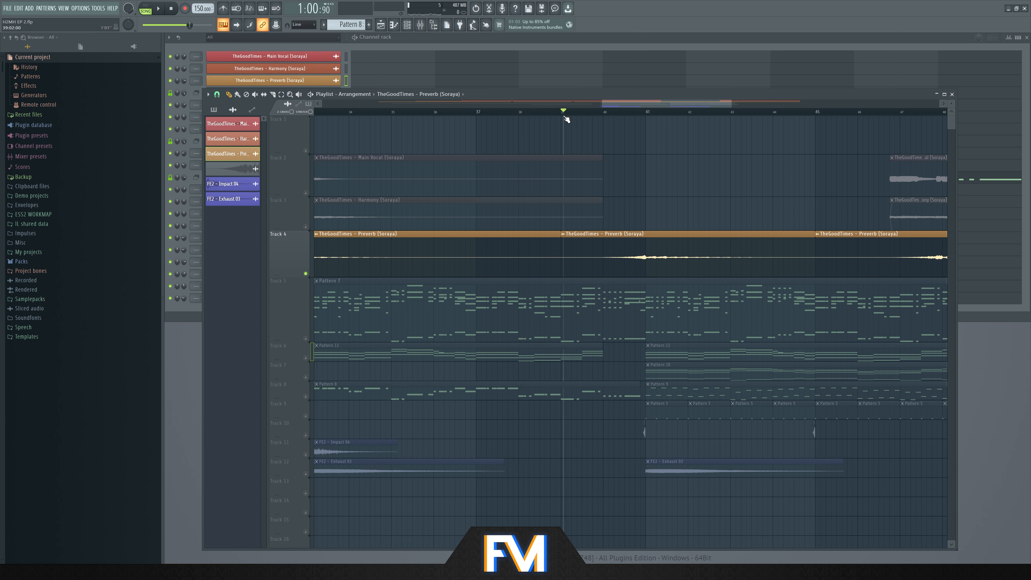
{"action": "left_click", "coordinate": [564, 234]}
{"action": "left_click", "coordinate": [588, 288]}
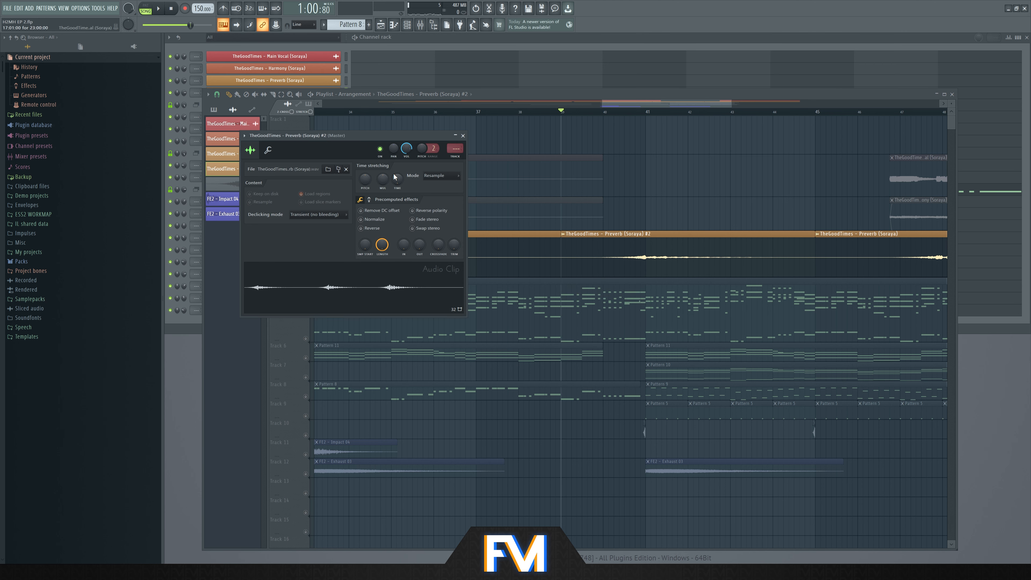
Adjust the unique Preverb clip's pitch using the e3 mono stretch mode, play it, and remove the solo from Track 4
{"action": "left_click", "coordinate": [437, 178]}
{"action": "left_click", "coordinate": [444, 221]}
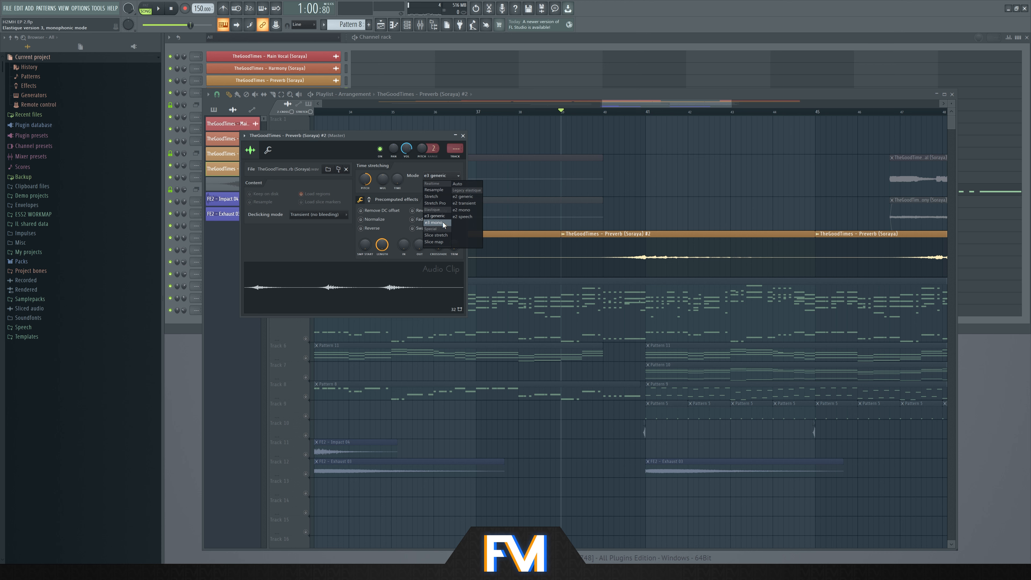
{"action": "left_click", "coordinate": [443, 223]}
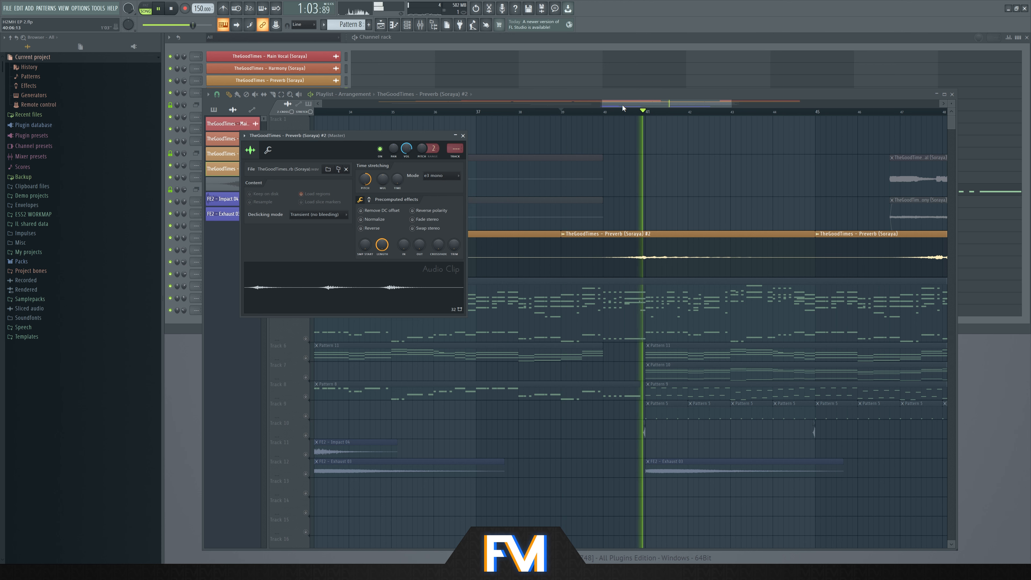
{"action": "left_click", "coordinate": [463, 135]}
{"action": "key", "text": "space"}
{"action": "right_click", "coordinate": [306, 273]}
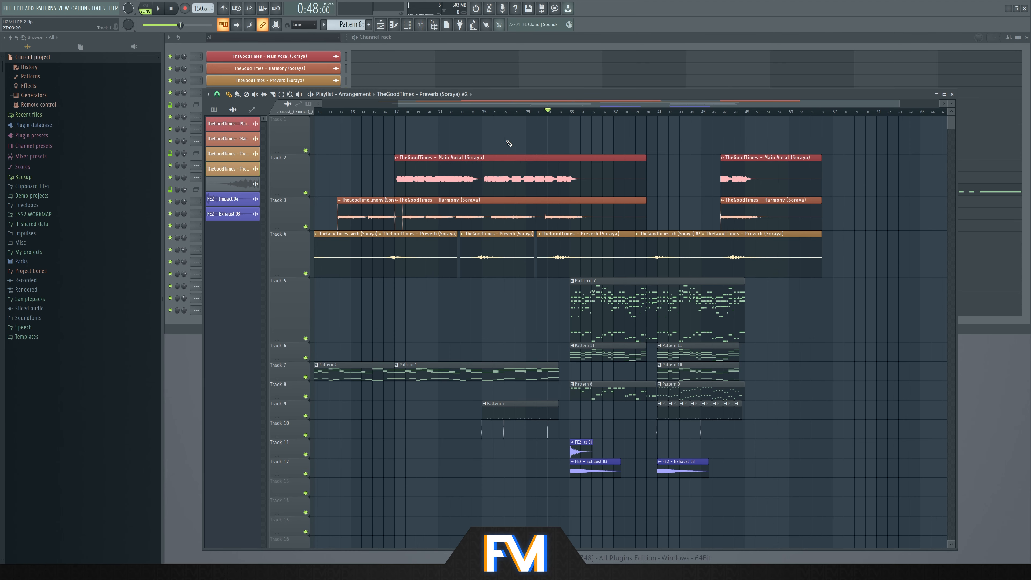
Solo Track 2 and listen to the first Main Vocal clip for a phrase to reuse
{"action": "right_click", "coordinate": [306, 193]}
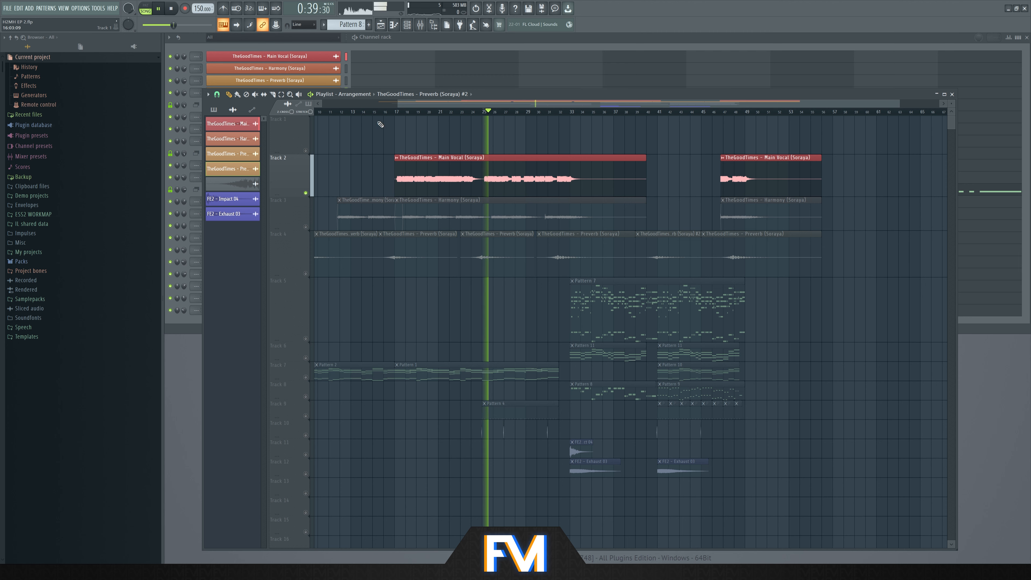
{"action": "left_click_drag", "start_coordinate": [489, 118], "coordinate": [524, 114]}
{"action": "left_click", "coordinate": [421, 116]}
{"action": "scroll", "coordinate": [421, 116], "scroll_direction": "up", "scroll_amount": 5}
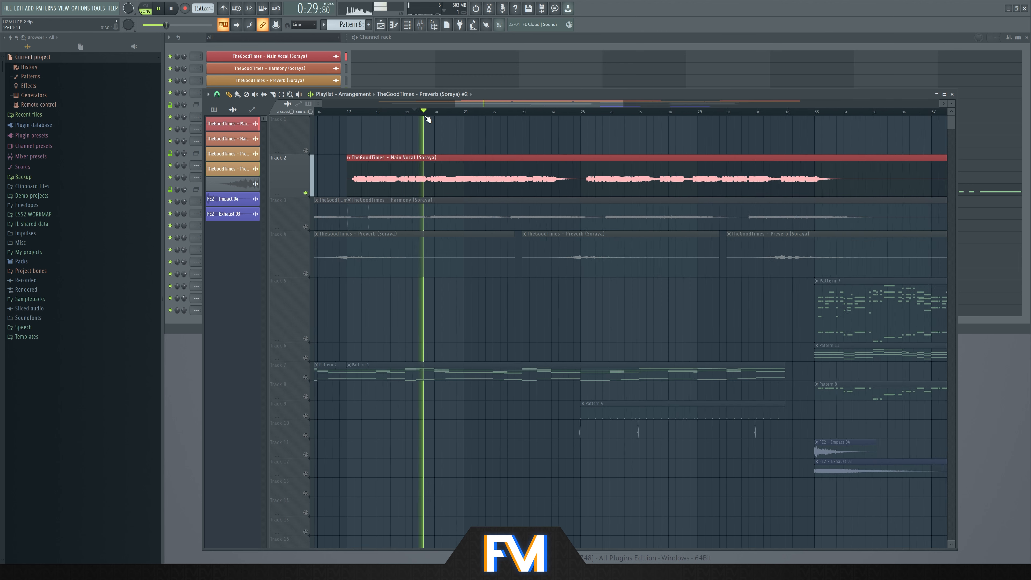
{"action": "scroll", "coordinate": [453, 142], "scroll_direction": "down", "scroll_amount": 5}
{"action": "scroll", "coordinate": [448, 168], "scroll_direction": "down", "scroll_amount": 2}
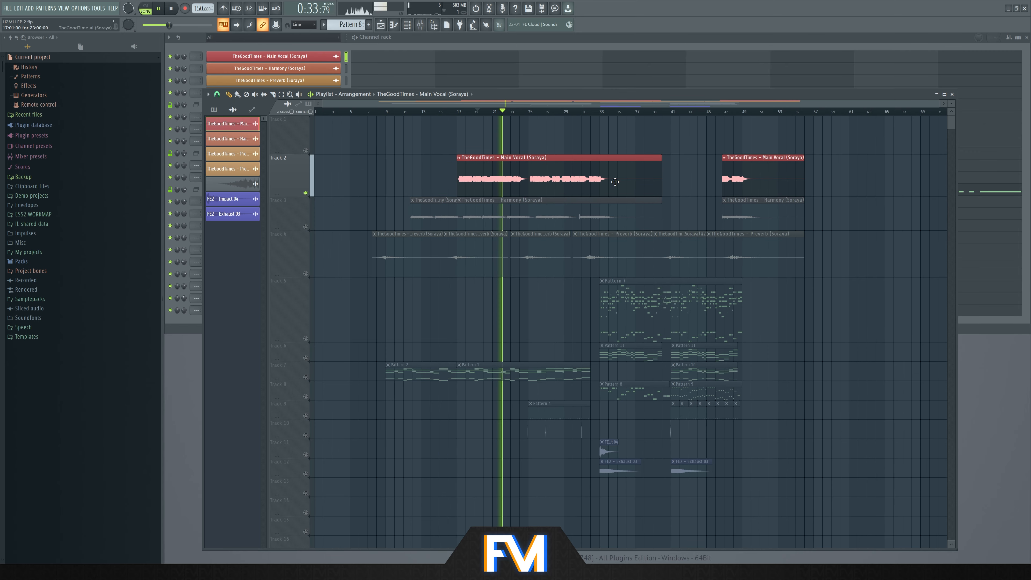
Place a copy of the Main Vocal clip on Track 1 at bar 41 and play it
{"action": "key", "text": "space"}
{"action": "scroll", "coordinate": [712, 198], "scroll_direction": "up", "scroll_amount": 8}
{"action": "left_click", "coordinate": [563, 130]}
{"action": "key", "text": "space"}
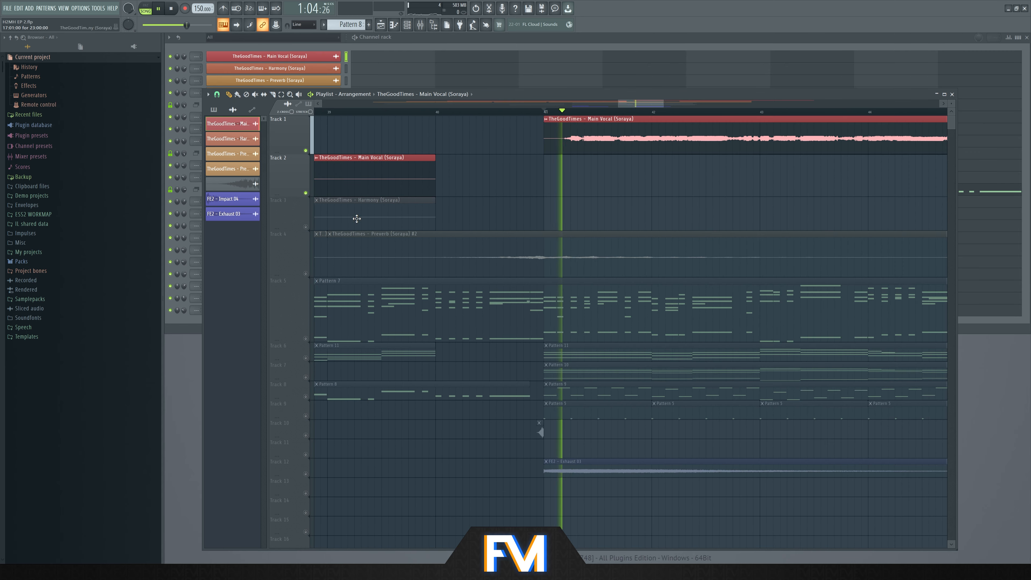
{"action": "scroll", "coordinate": [565, 160], "scroll_direction": "down", "scroll_amount": 1}
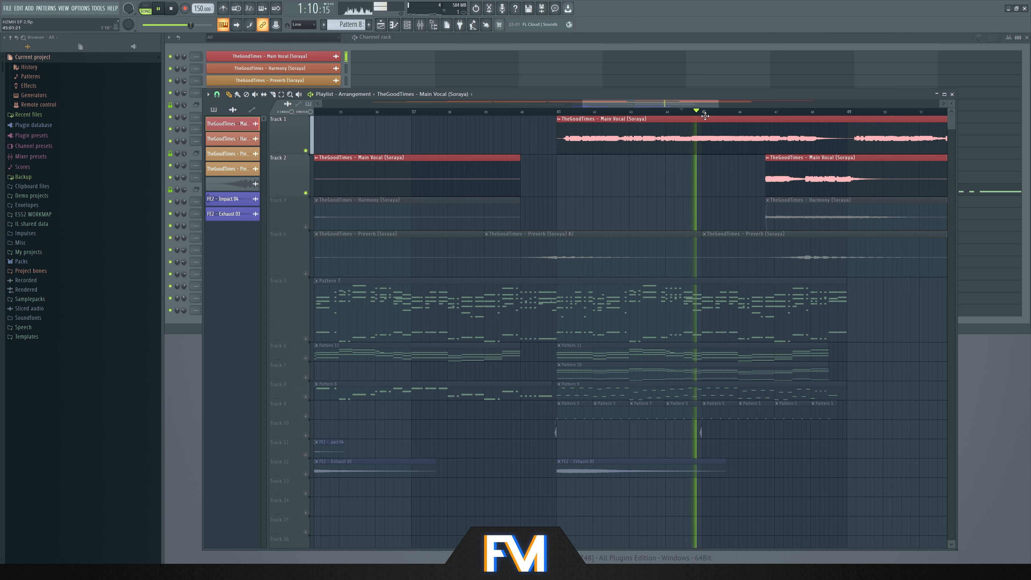
{"action": "key", "text": "space"}
Trim the Track 1 vocal clip's start to bar 44 step 13 and play it with the solo removed
{"action": "scroll", "coordinate": [664, 118], "scroll_direction": "up", "scroll_amount": 1}
{"action": "scroll", "coordinate": [596, 147], "scroll_direction": "down", "scroll_amount": 2}
{"action": "left_click_drag", "start_coordinate": [461, 148], "coordinate": [620, 149]}
{"action": "scroll", "coordinate": [621, 162], "scroll_direction": "up", "scroll_amount": 5}
{"action": "key", "text": "space"}
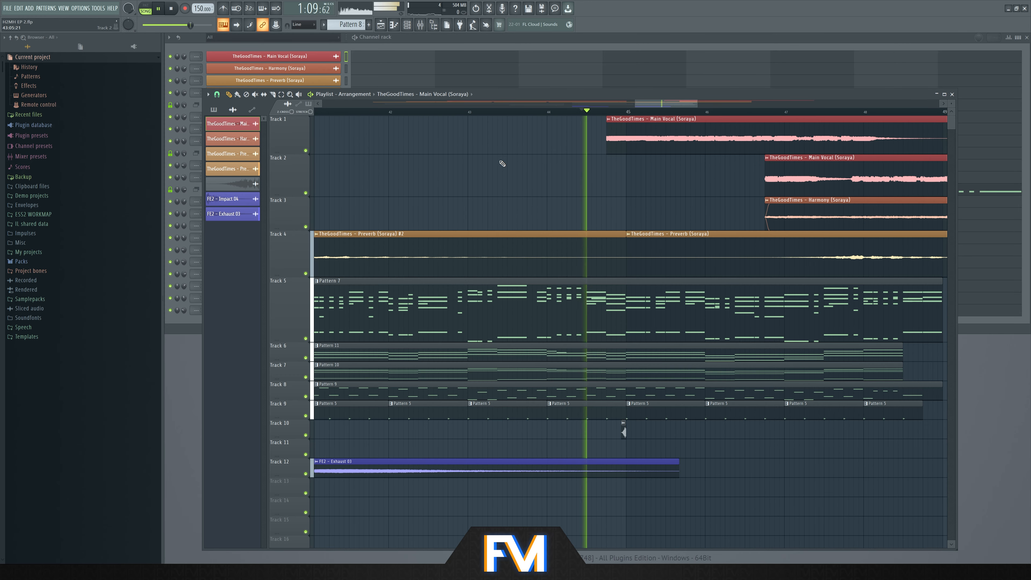
Shift the Track 1 vocal clip two steps later, extend its start back to bar 44 step 13, and shorten it to three bars
{"action": "scroll", "coordinate": [520, 165], "scroll_direction": "down", "scroll_amount": 3}
{"action": "key", "text": "space"}
{"action": "scroll", "coordinate": [544, 145], "scroll_direction": "up", "scroll_amount": 4}
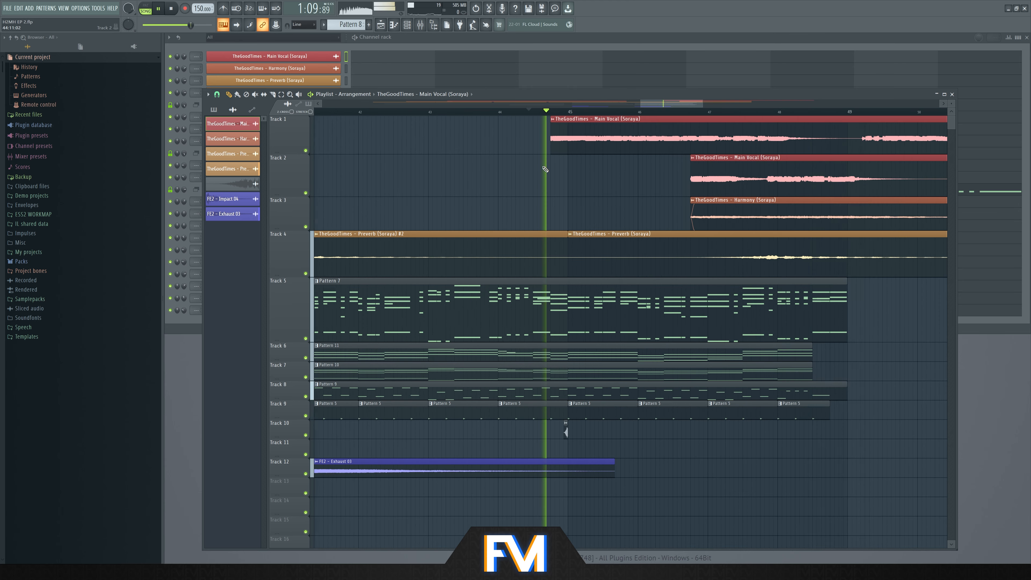
{"action": "scroll", "coordinate": [570, 145], "scroll_direction": "up", "scroll_amount": 3}
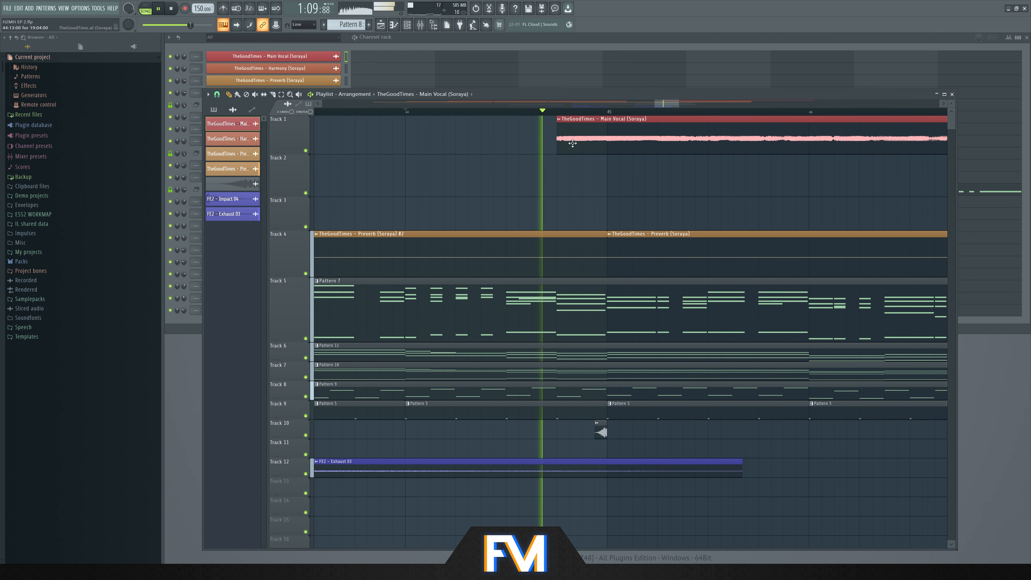
{"action": "scroll", "coordinate": [578, 148], "scroll_direction": "down", "scroll_amount": 3}
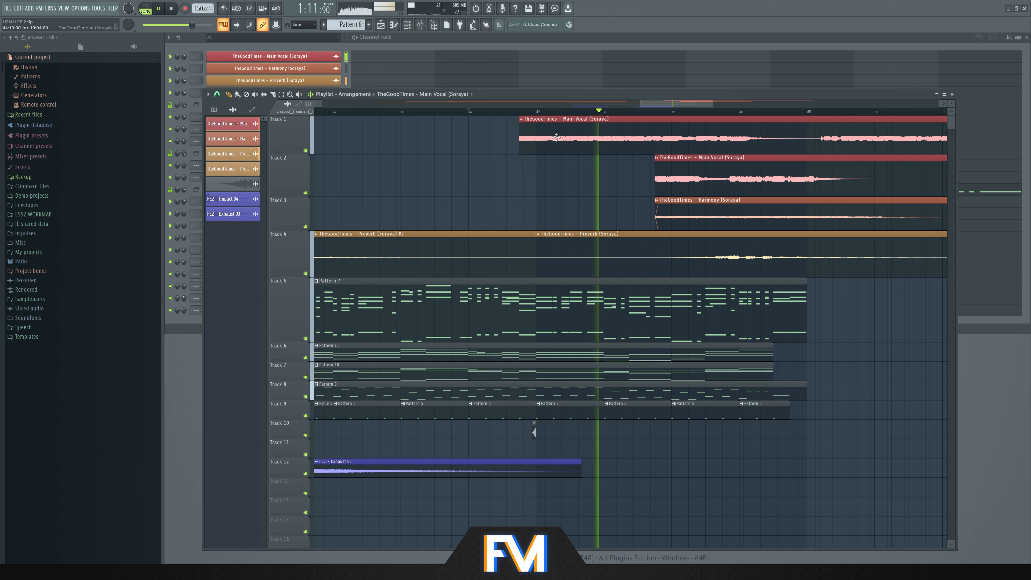
{"action": "scroll", "coordinate": [555, 138], "scroll_direction": "up", "scroll_amount": 3}
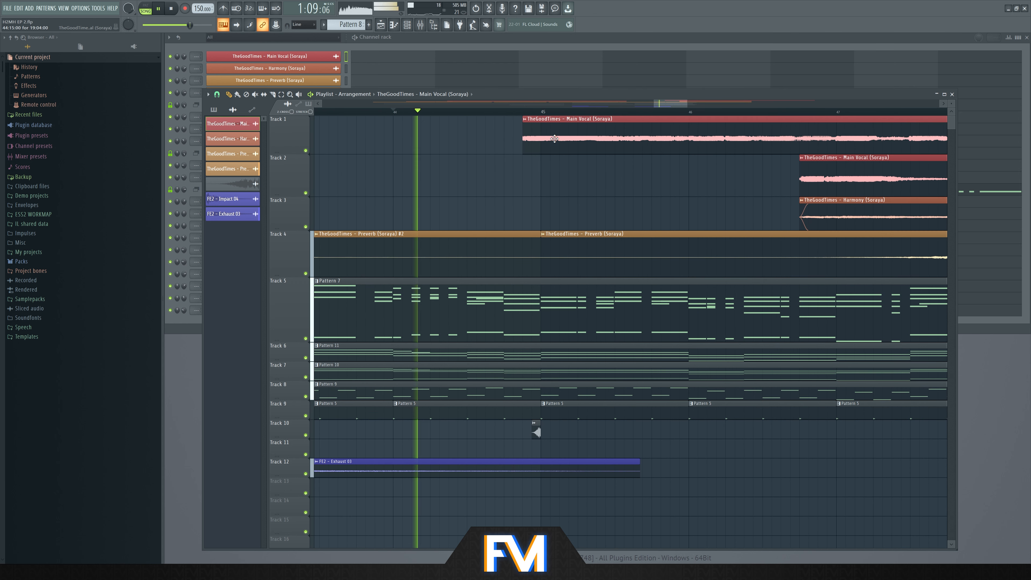
{"action": "left_click_drag", "start_coordinate": [523, 138], "coordinate": [508, 139]}
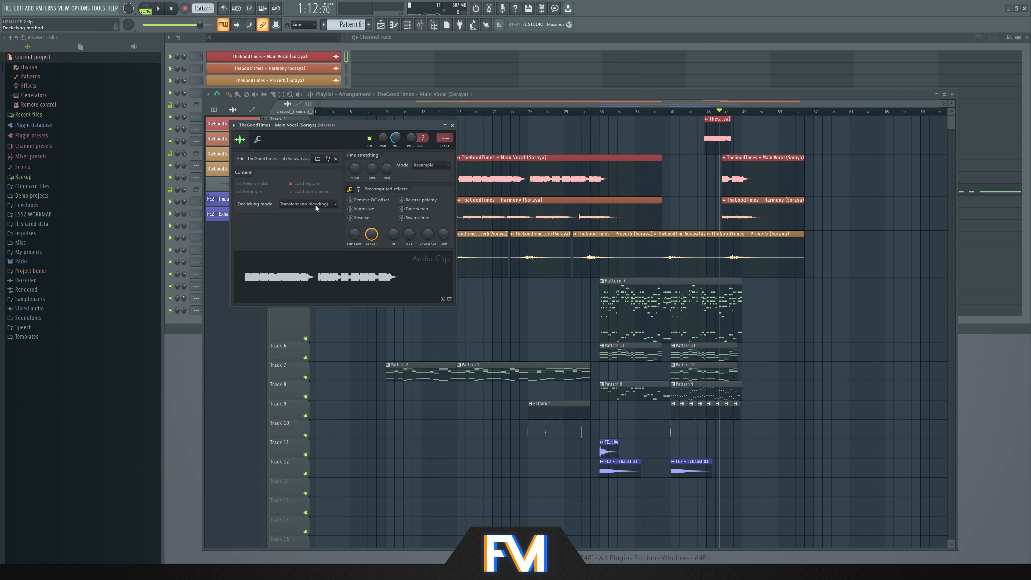
Set the Main Vocal audio clip's declicking mode to Smooth (bleeding) and play the added vocal phrase
{"action": "left_click", "coordinate": [316, 206]}
{"action": "left_click", "coordinate": [305, 237]}
{"action": "left_click", "coordinate": [839, 106]}
{"action": "key", "text": "space"}
{"action": "scroll", "coordinate": [732, 134], "scroll_direction": "up", "scroll_amount": 6}
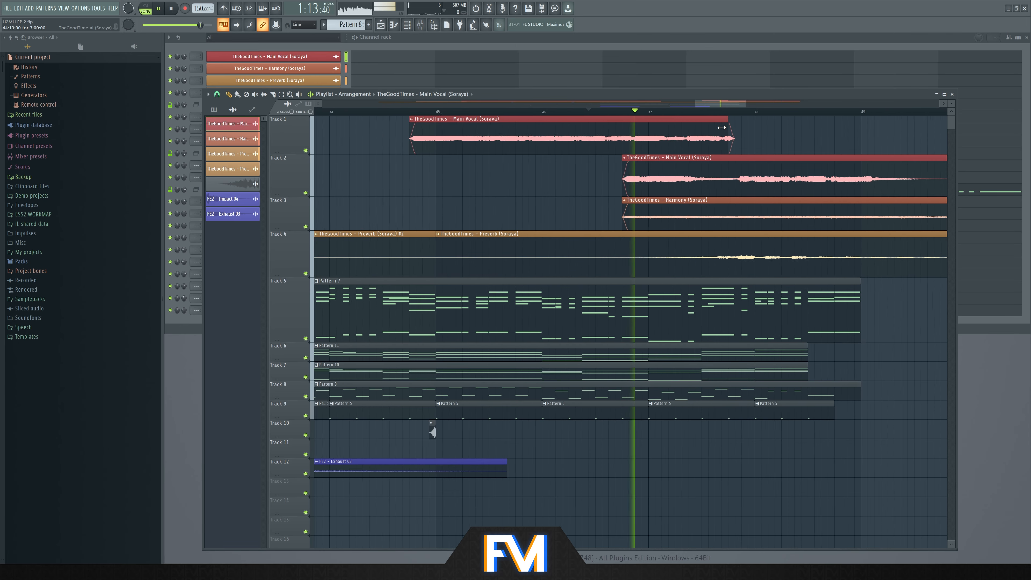
Try a longer end on the Track 1 vocal clip, then trim it to finish where the Track 2 vocal starts at bar 46 step 13
{"action": "key", "text": "space"}
{"action": "left_click", "coordinate": [730, 135]}
{"action": "right_click", "coordinate": [730, 135]}
{"action": "key", "text": "space"}
{"action": "left_click_drag", "start_coordinate": [725, 137], "coordinate": [775, 150]}
{"action": "key", "text": "space"}
{"action": "key", "text": "space"}
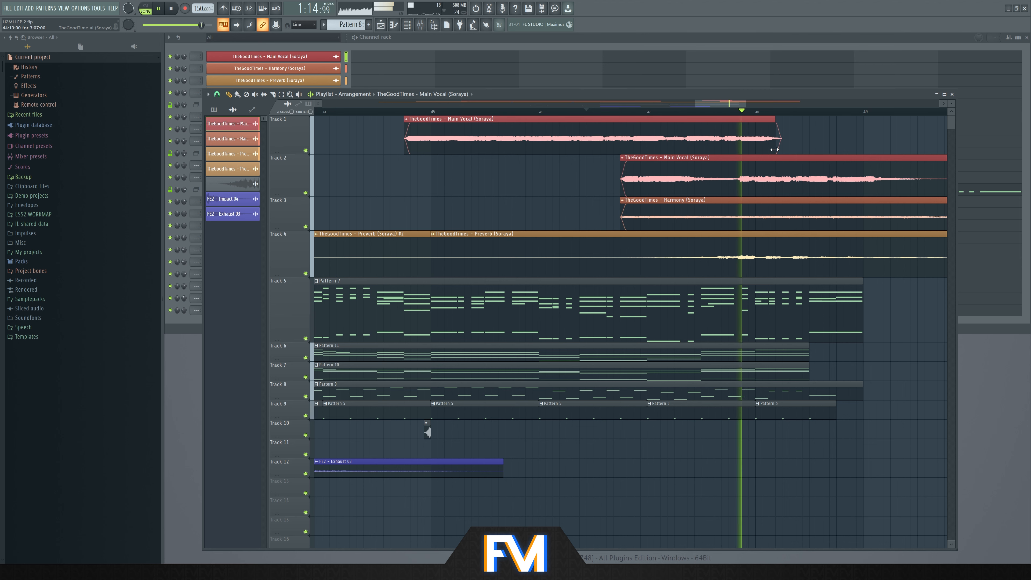
{"action": "left_click_drag", "start_coordinate": [775, 150], "coordinate": [625, 147]}
{"action": "key", "text": "space"}
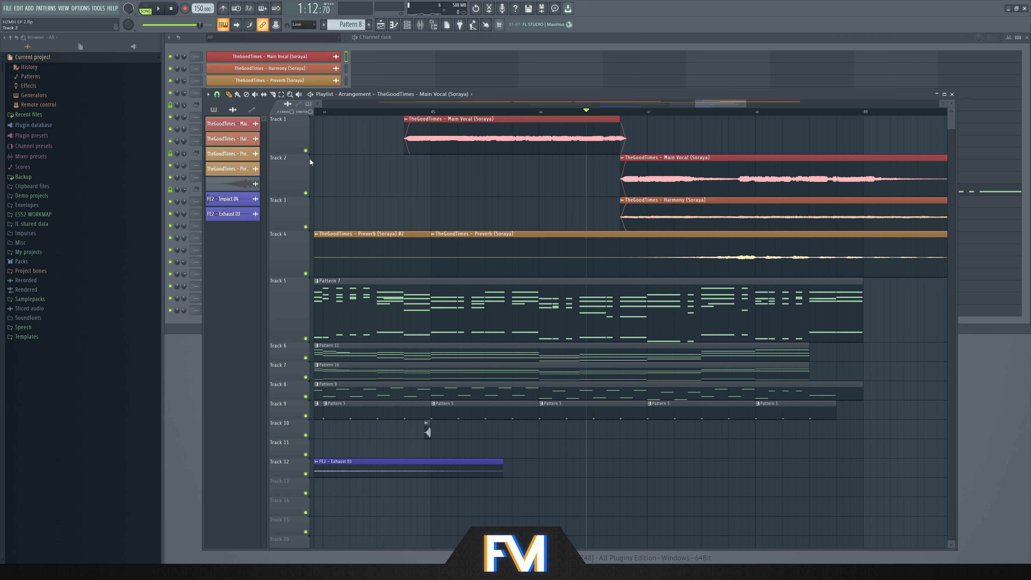
Solo Track 1, extend its vocal clip's start one step earlier to bar 44 step 12, and play it
{"action": "right_click", "coordinate": [306, 151]}
{"action": "mouse_move", "coordinate": [405, 140]}
{"action": "left_mouse_down"}
{"action": "mouse_move", "coordinate": [383, 140]}
{"action": "mouse_move", "coordinate": [384, 128]}
{"action": "mouse_move", "coordinate": [398, 132]}
{"action": "left_mouse_up"}
{"action": "key", "text": "space"}
{"action": "key", "text": "space"}
{"action": "key", "text": "space"}
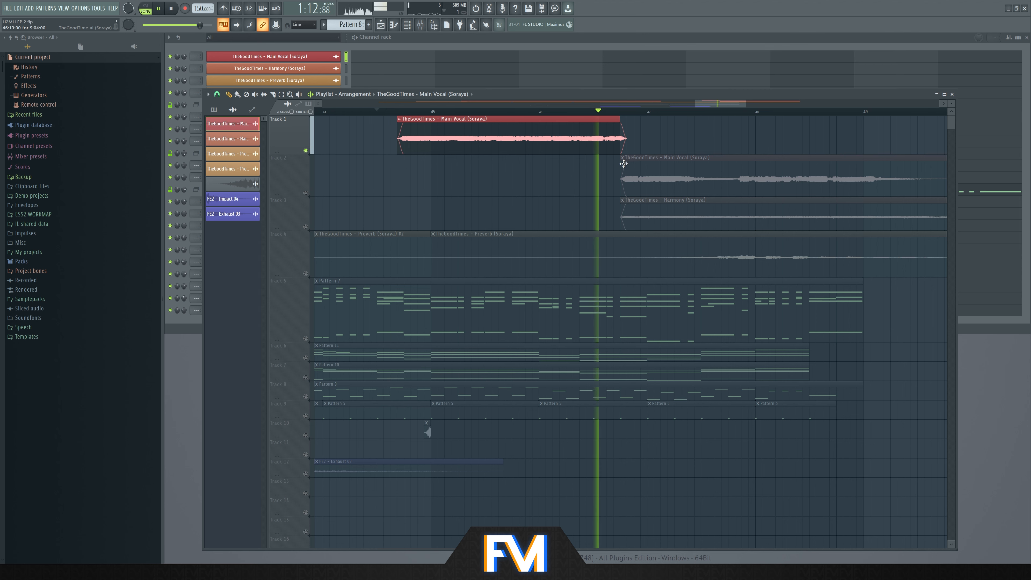
{"action": "key", "text": "space"}
Add Tracks 2, 8, 9 and 10 to the solo, end the Track 1 vocal at bar 46 step 10 and start the Track 2 vocal at step 12
{"action": "left_click", "coordinate": [307, 192]}
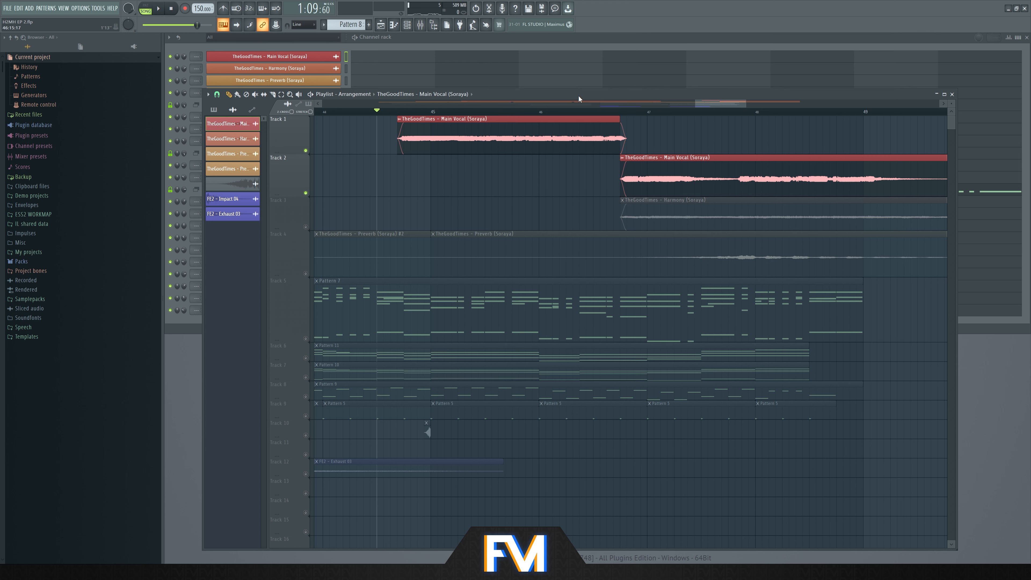
{"action": "left_click", "coordinate": [305, 397]}
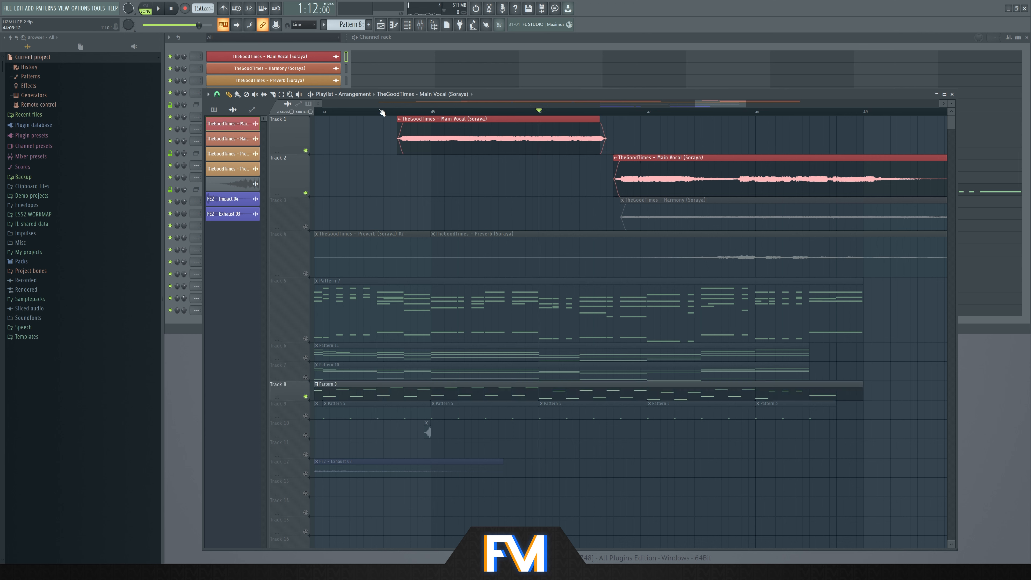
{"action": "left_click", "coordinate": [306, 417]}
Play the transition between the two Main Vocal clips from bar 44 with Tracks 8, 9 and 10
{"action": "scroll", "coordinate": [673, 322], "scroll_direction": "down", "scroll_amount": 5}
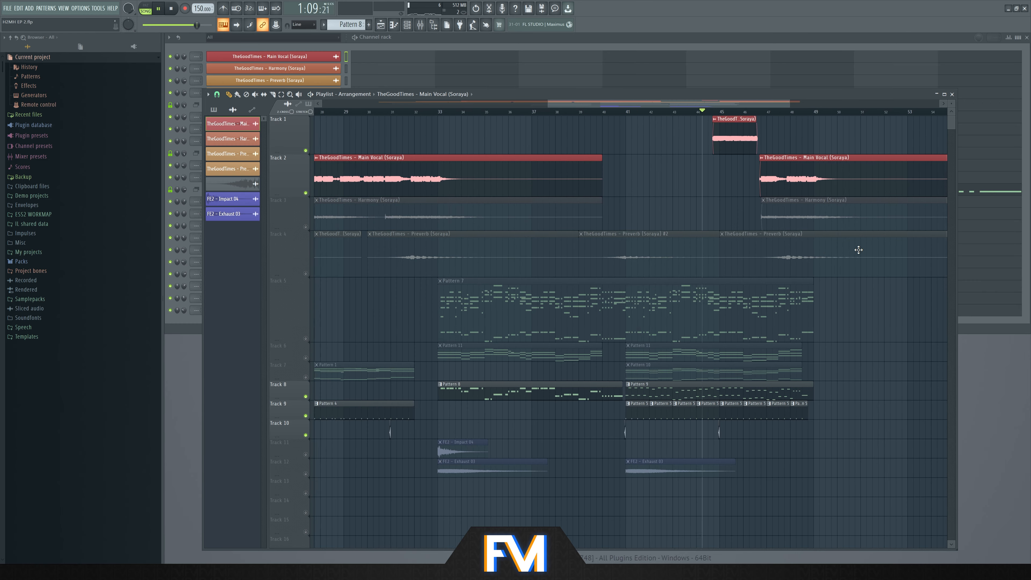
{"action": "scroll", "coordinate": [656, 173], "scroll_direction": "up", "scroll_amount": 5}
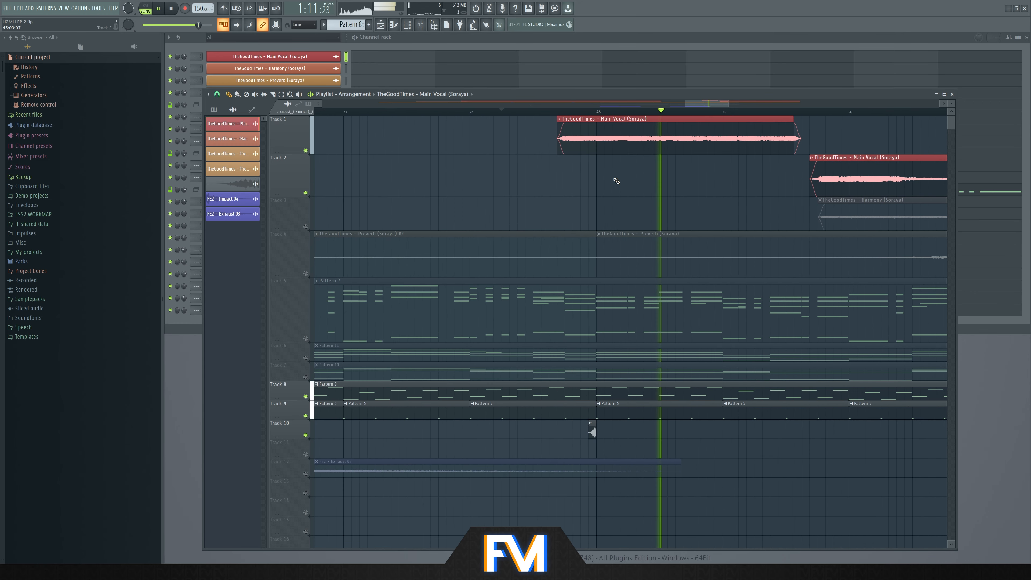
{"action": "scroll", "coordinate": [656, 185], "scroll_direction": "down", "scroll_amount": 3}
{"action": "scroll", "coordinate": [767, 187], "scroll_direction": "up", "scroll_amount": 4}
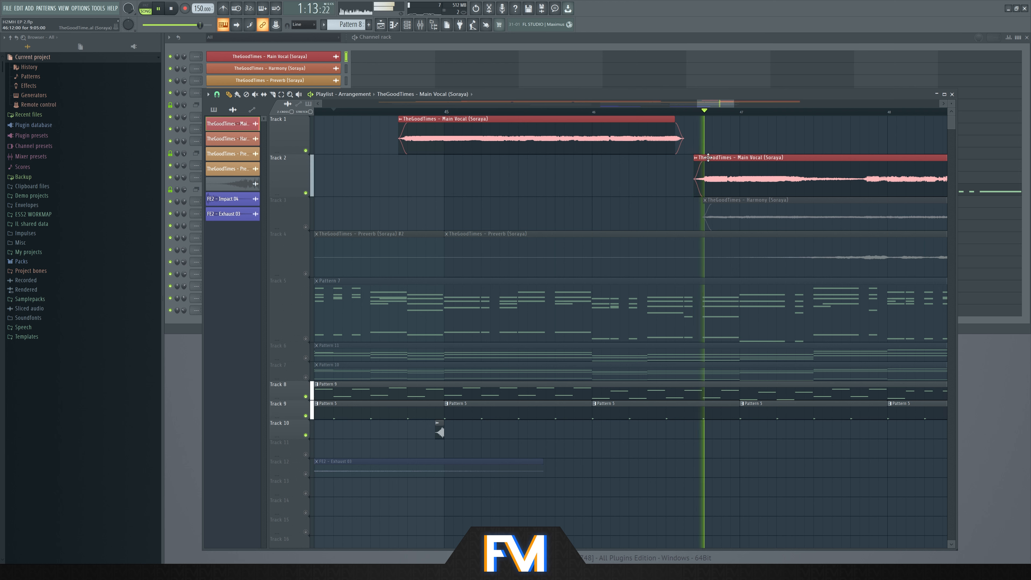
{"action": "key", "text": "space"}
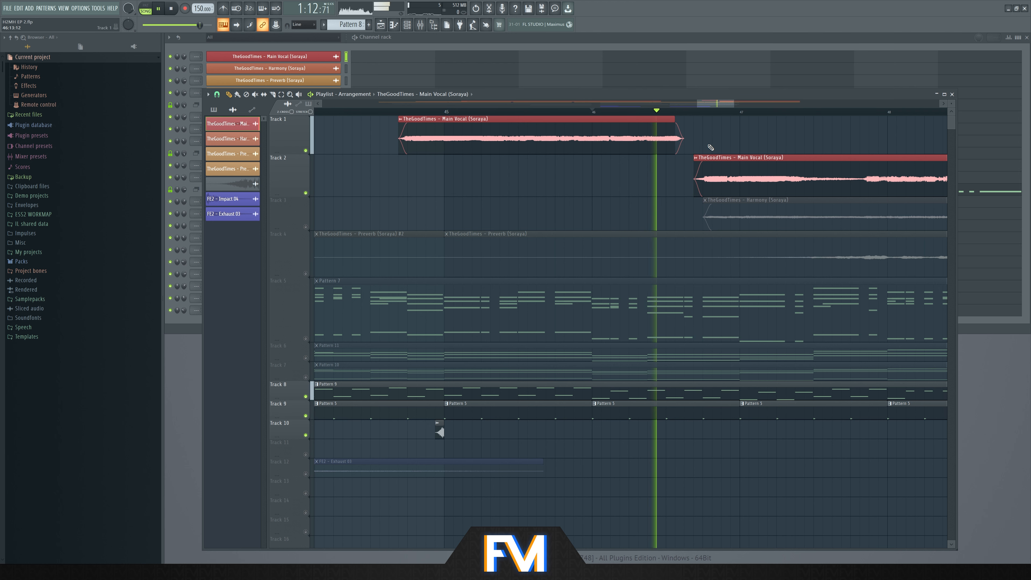
{"action": "key", "text": "space"}
Slice the Track 1 vocal at bar 46 step 7, make the tail slice unique, and extend its end to step 13
{"action": "scroll", "coordinate": [740, 145], "scroll_direction": "up", "scroll_amount": 1}
{"action": "scroll", "coordinate": [740, 145], "scroll_direction": "up", "scroll_amount": 1}
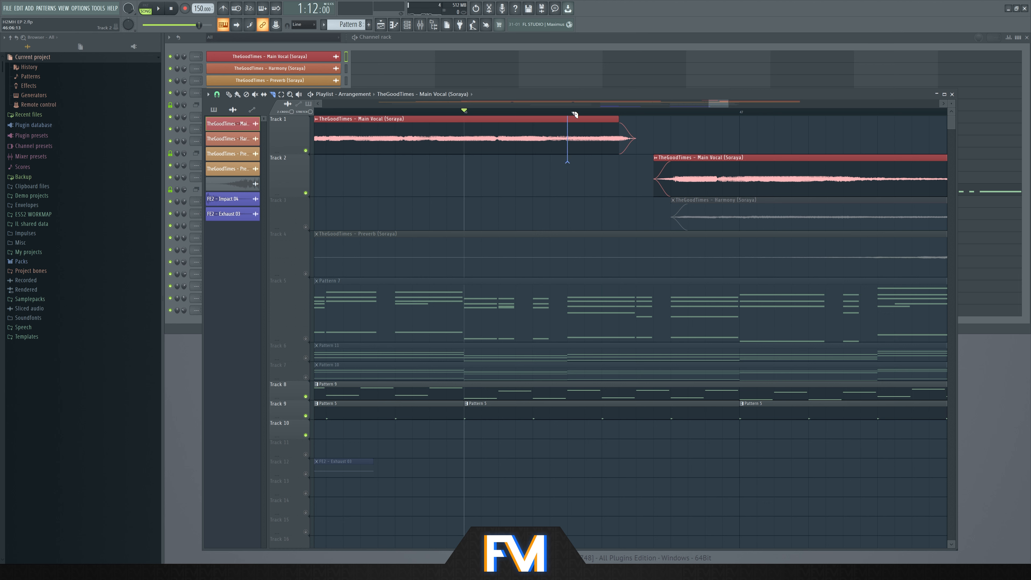
{"action": "key", "text": "space"}
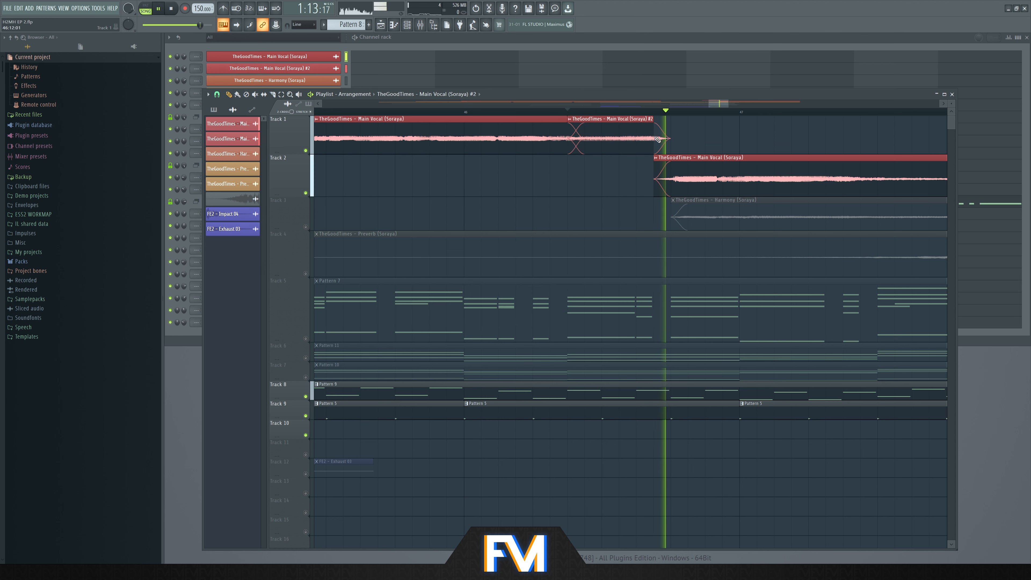
{"action": "key", "text": "space"}
{"action": "left_click_drag", "start_coordinate": [653, 142], "coordinate": [670, 141]}
{"action": "key", "text": "space"}
{"action": "key", "text": "space"}
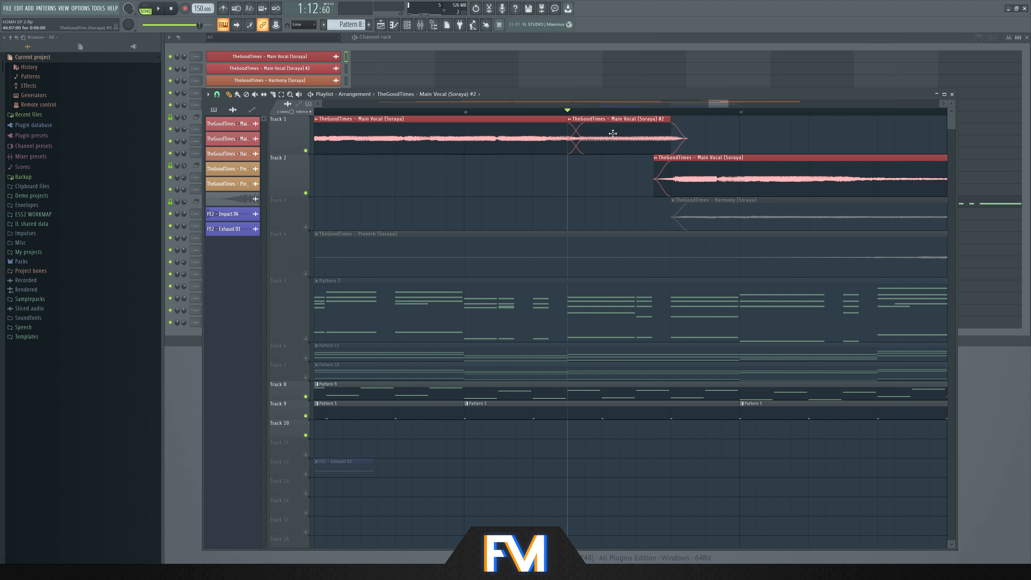
Set the unique vocal slice's stretch mode to e3 mono with an adjusted stretch time, and play it
{"action": "double_click", "coordinate": [613, 134]}
{"action": "left_click", "coordinate": [367, 102]}
{"action": "left_click", "coordinate": [368, 150]}
{"action": "key", "text": "space"}
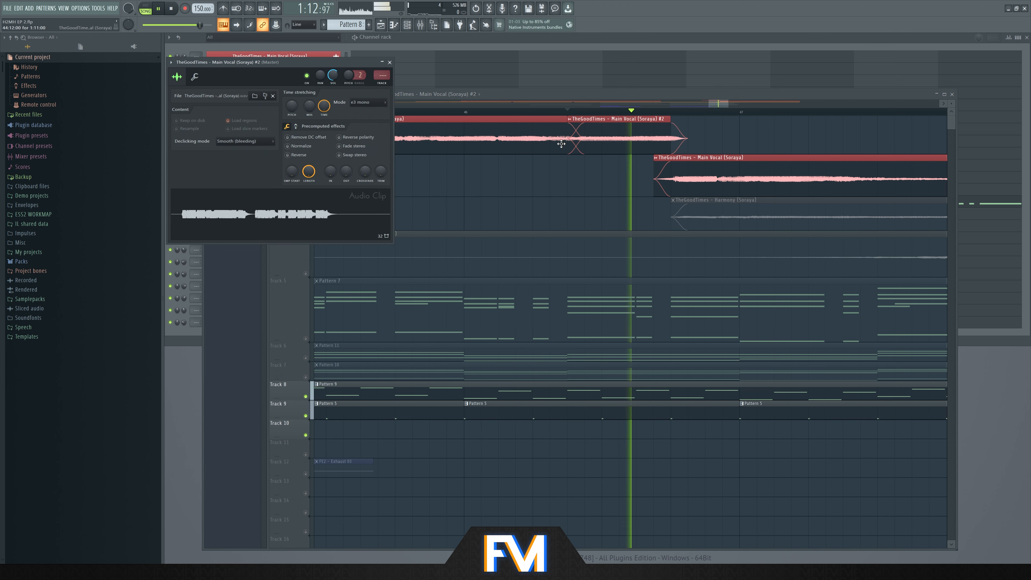
{"action": "left_click", "coordinate": [465, 112]}
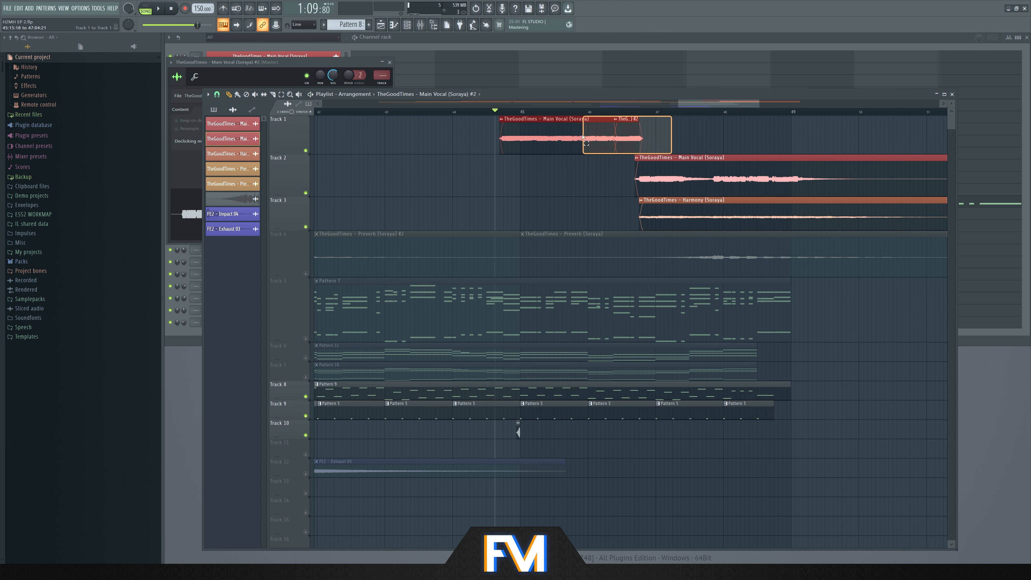
Move both Track 1 vocal clips down to Track 2, directly ahead of the bar 46 Main Vocal clip
{"action": "left_click_drag", "start_coordinate": [583, 138], "coordinate": [572, 163]}
{"action": "scroll", "coordinate": [645, 153], "scroll_direction": "up", "scroll_amount": 5}
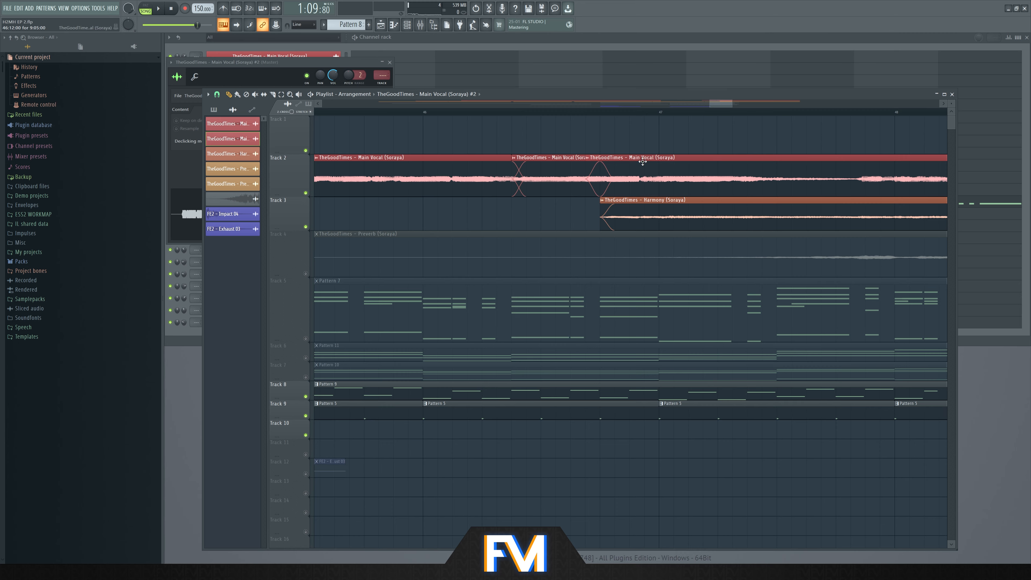
{"action": "scroll", "coordinate": [635, 165], "scroll_direction": "down", "scroll_amount": 6}
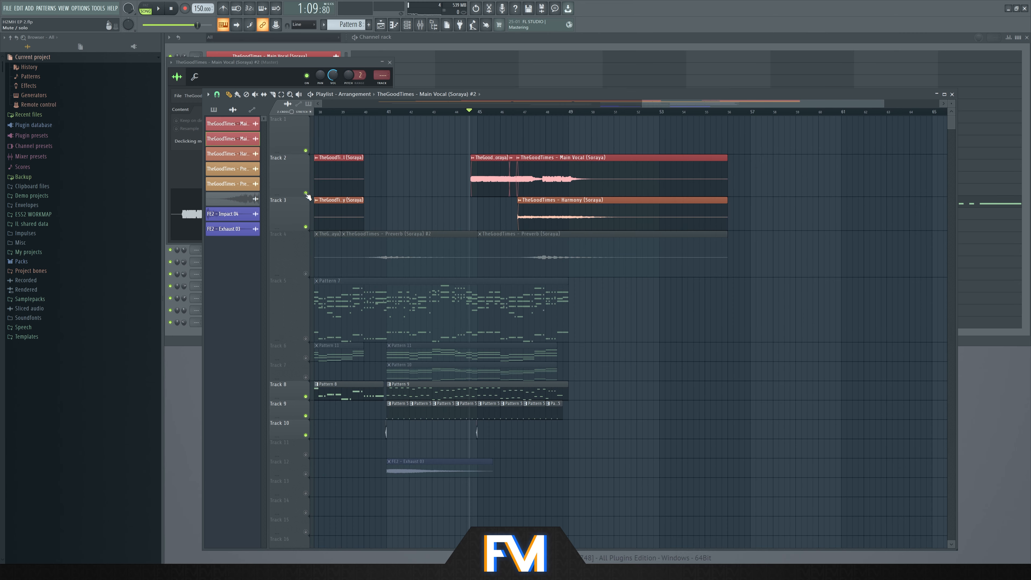
Remove the track solos and play the full arrangement from about bar 40
{"action": "left_click", "coordinate": [372, 114]}
{"action": "scroll", "coordinate": [376, 117], "scroll_direction": "up", "scroll_amount": 5}
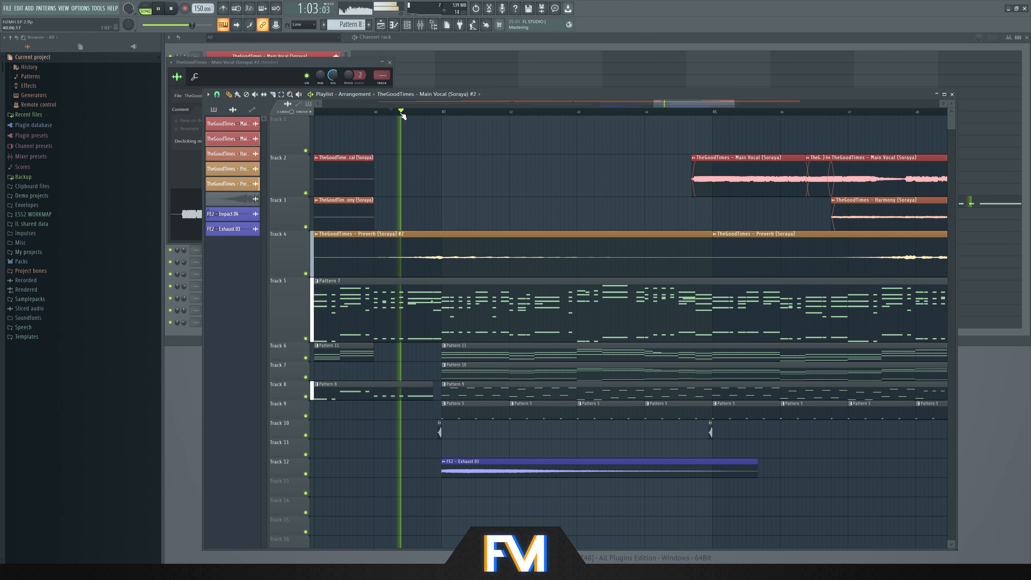
{"action": "scroll", "coordinate": [471, 134], "scroll_direction": "down", "scroll_amount": 5}
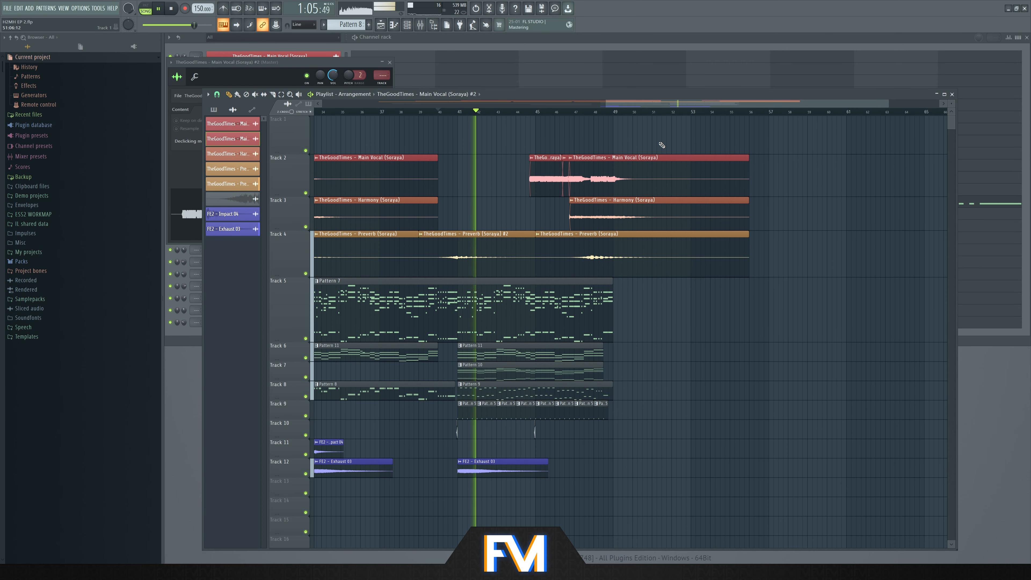
Lower the FE2 - Exhaust 03 clip's channel volume to about 23% while the arrangement plays, and stop playback
{"action": "double_click", "coordinate": [498, 470]}
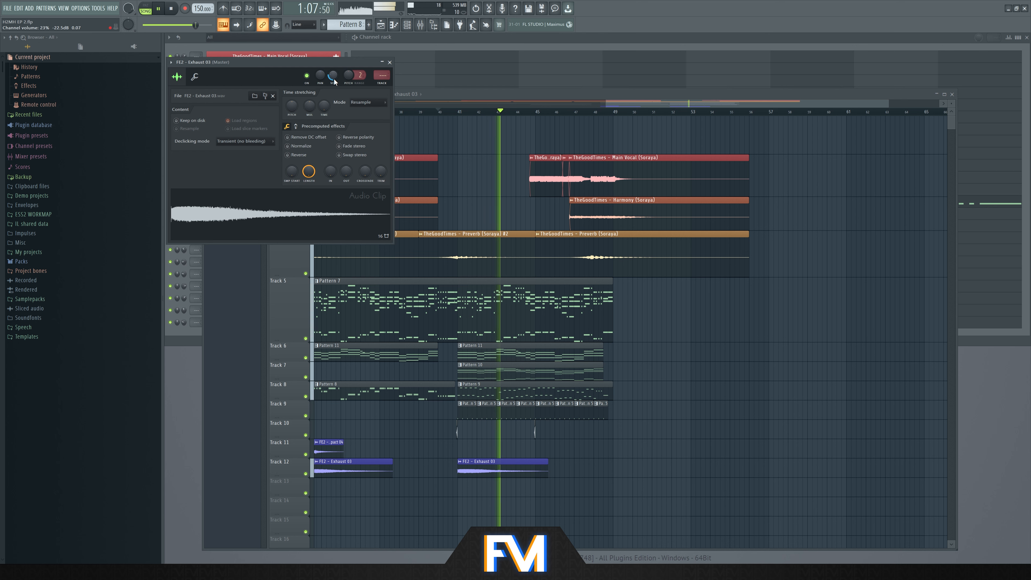
{"action": "left_click", "coordinate": [648, 98]}
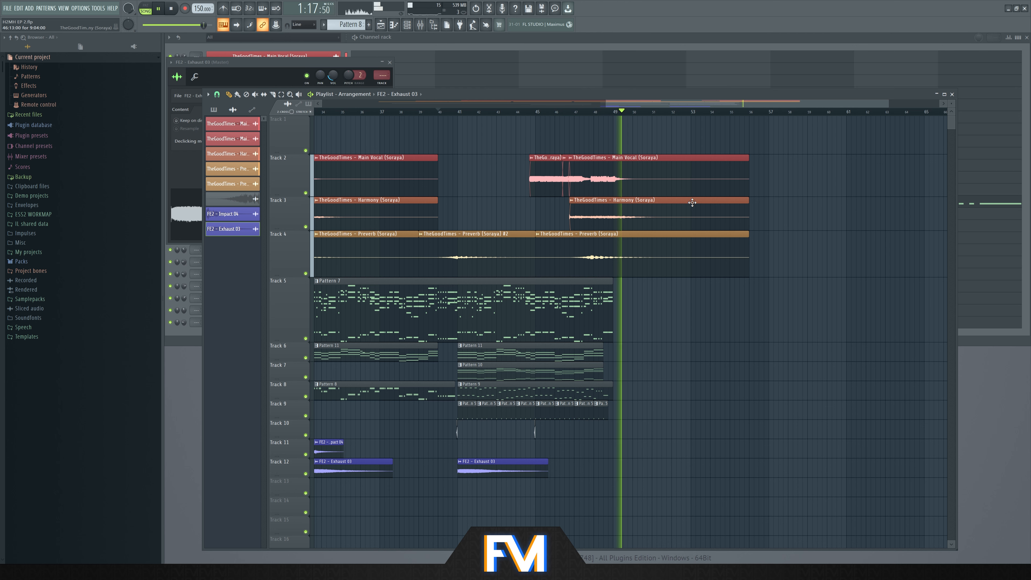
{"action": "key", "text": "space"}
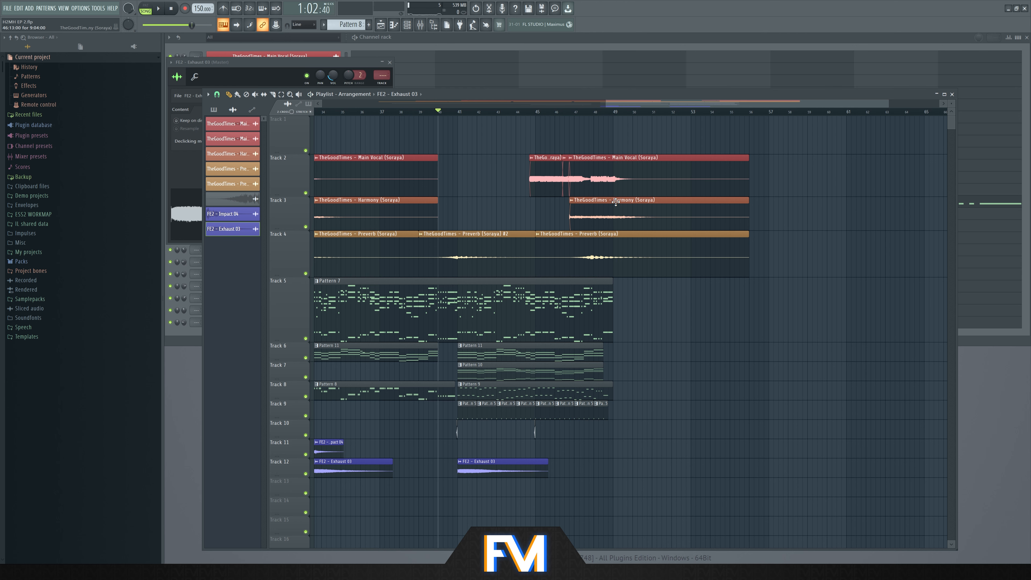
Solo Track 2, delete the short Main Vocal tail slice in bar 46, and extend the preceding slice's end toward the next vocal clip
{"action": "scroll", "coordinate": [778, 134], "scroll_direction": "down", "scroll_amount": 3}
{"action": "scroll", "coordinate": [845, 159], "scroll_direction": "up", "scroll_amount": 3}
{"action": "right_click", "coordinate": [306, 194]}
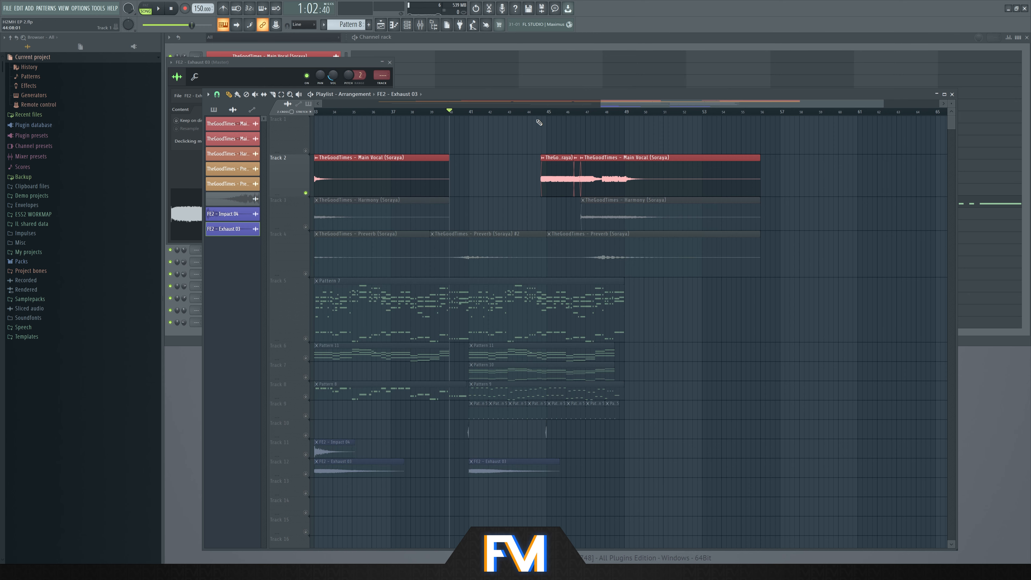
{"action": "left_click", "coordinate": [540, 111]}
{"action": "scroll", "coordinate": [580, 170], "scroll_direction": "up", "scroll_amount": 5}
{"action": "right_click", "coordinate": [559, 170]}
{"action": "left_click_drag", "start_coordinate": [528, 178], "coordinate": [555, 179]}
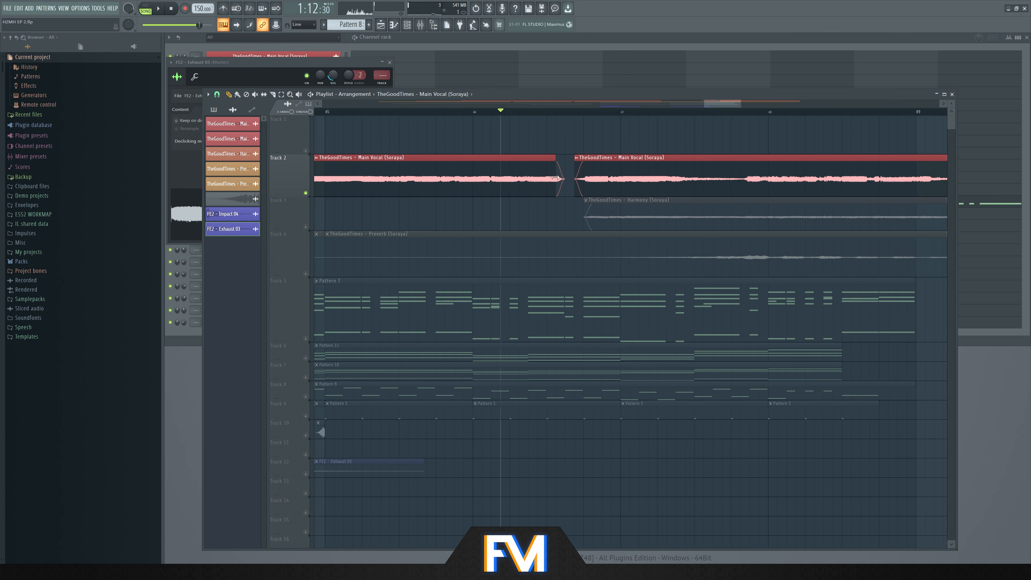
Play the soloed Main Vocal clips from about bar 44 and open the first clip's channel settings
{"action": "scroll", "coordinate": [566, 139], "scroll_direction": "down", "scroll_amount": 5}
{"action": "key", "text": "space"}
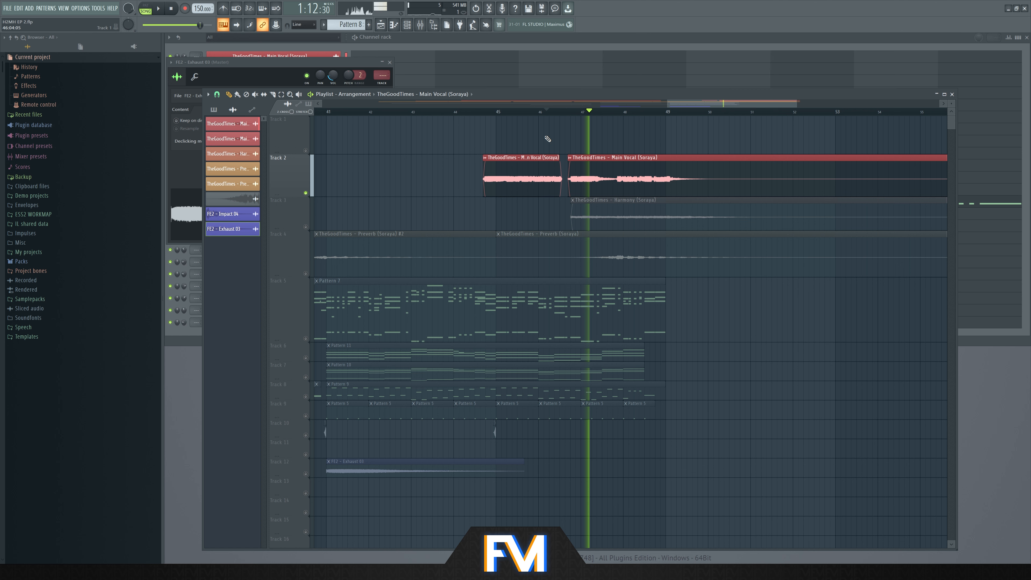
{"action": "key", "text": "space"}
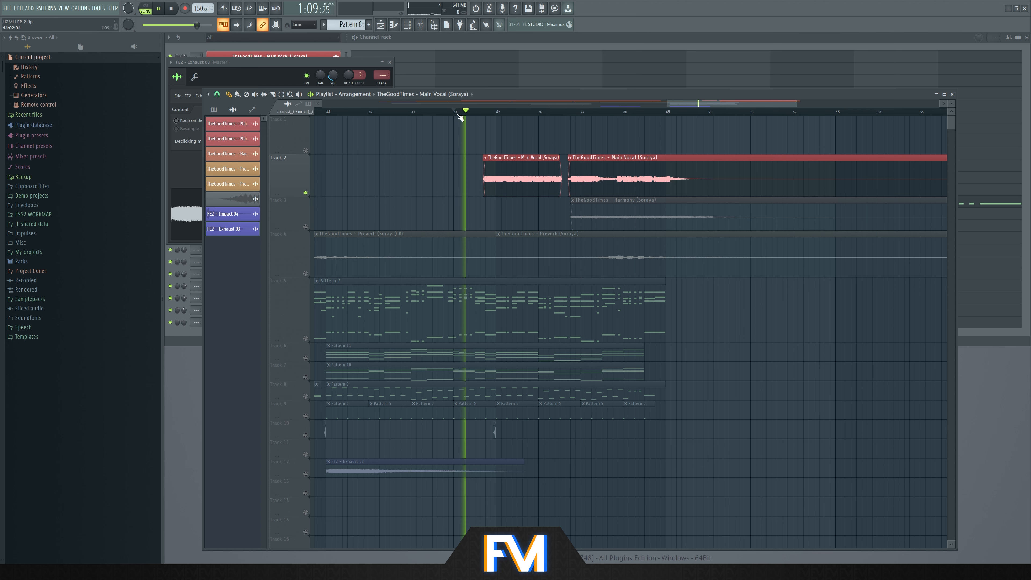
{"action": "double_click", "coordinate": [530, 174]}
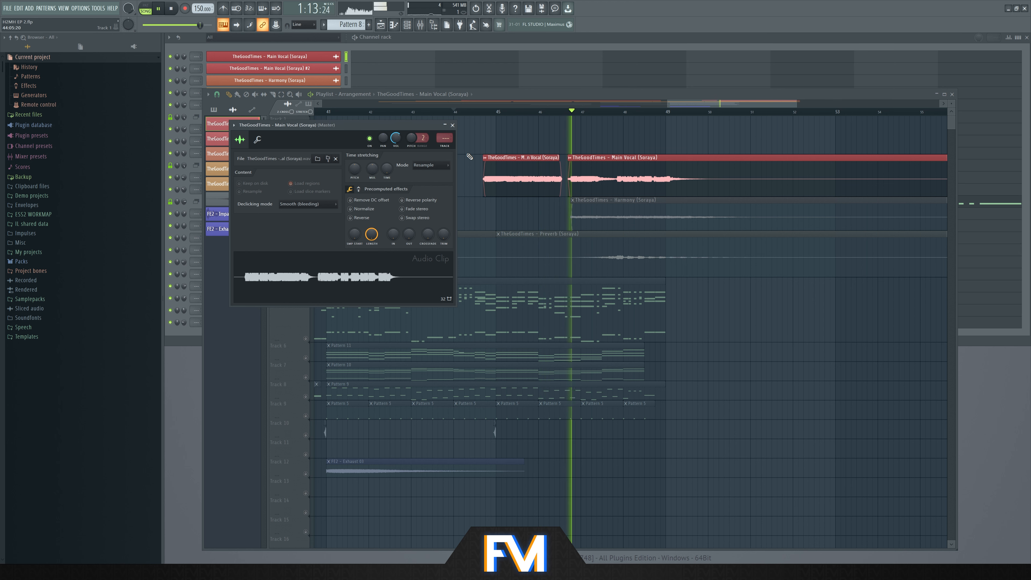
{"action": "key", "text": "space"}
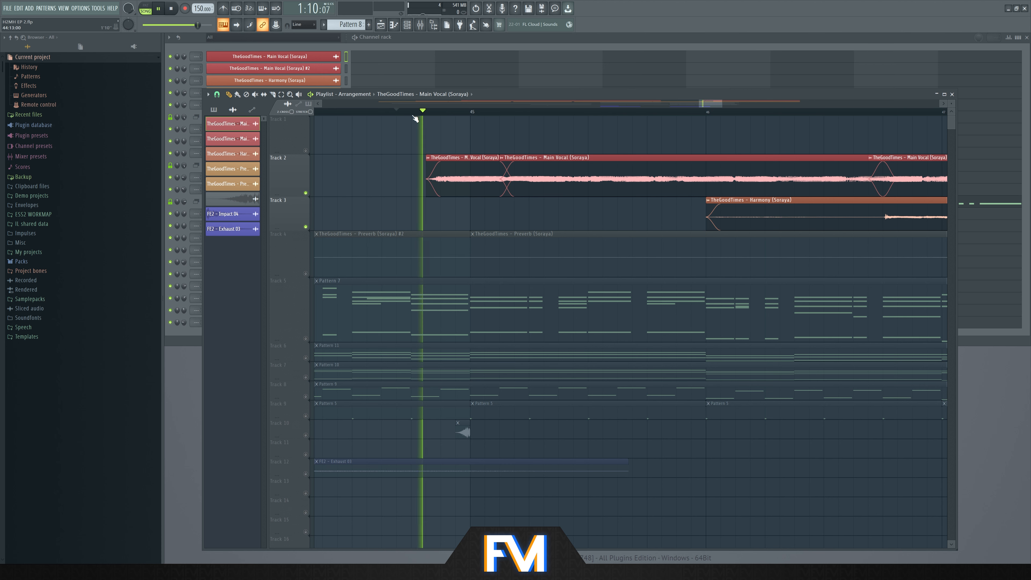
Play the Track 2 and Track 3 vocals from just before bar 45 and return the playhead to bar 44
{"action": "left_click", "coordinate": [415, 113]}
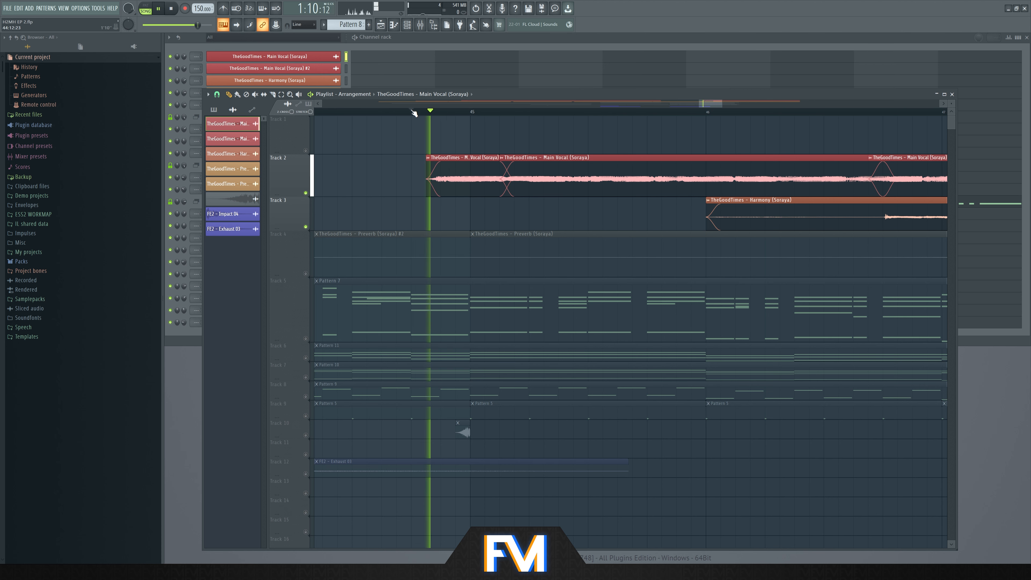
{"action": "scroll", "coordinate": [446, 131], "scroll_direction": "down", "scroll_amount": 4}
{"action": "key", "text": "space"}
{"action": "left_click", "coordinate": [364, 112]}
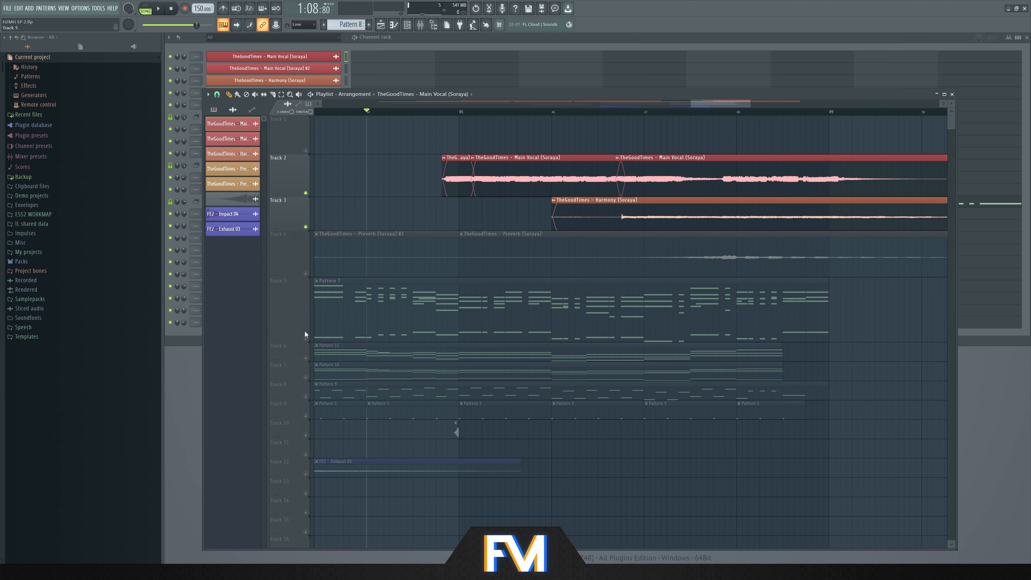
Check the vocals against the Pattern 7 chords from bar 44, unmuting Track 5 only for this playback
{"action": "left_click", "coordinate": [306, 338]}
{"action": "key", "text": "space"}
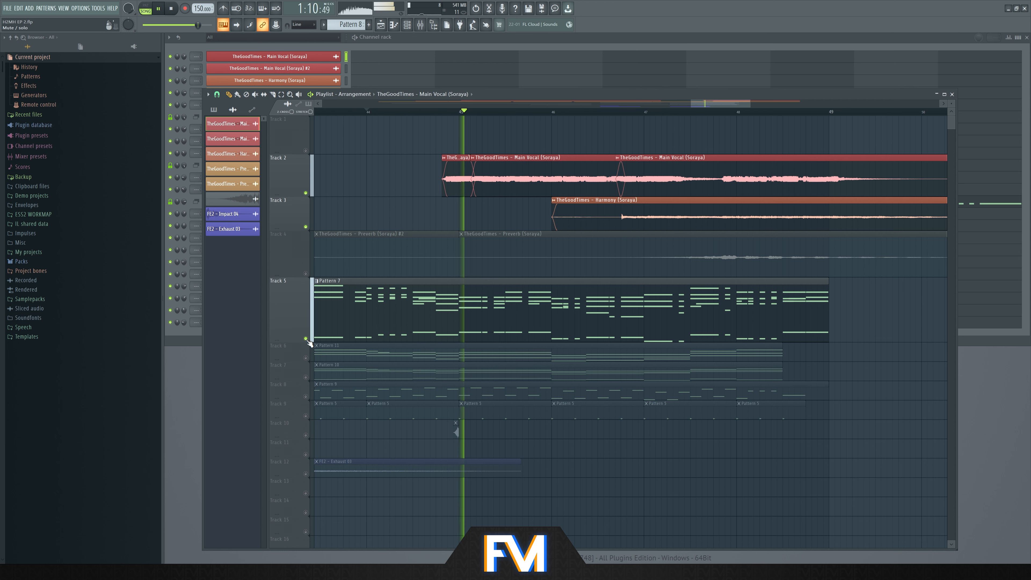
{"action": "scroll", "coordinate": [435, 212], "scroll_direction": "up", "scroll_amount": 3}
{"action": "key", "text": "space"}
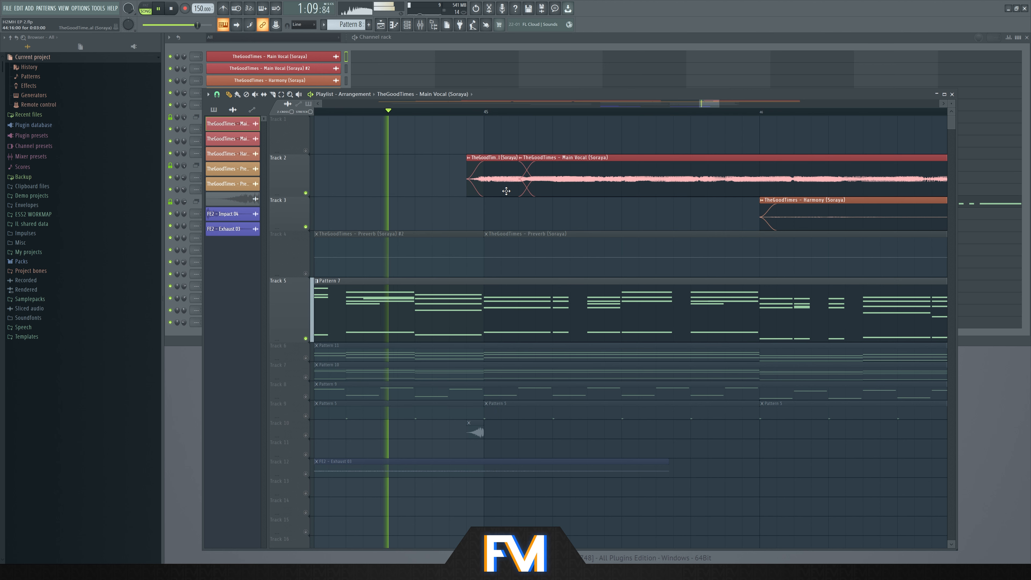
{"action": "scroll", "coordinate": [456, 164], "scroll_direction": "down", "scroll_amount": 3}
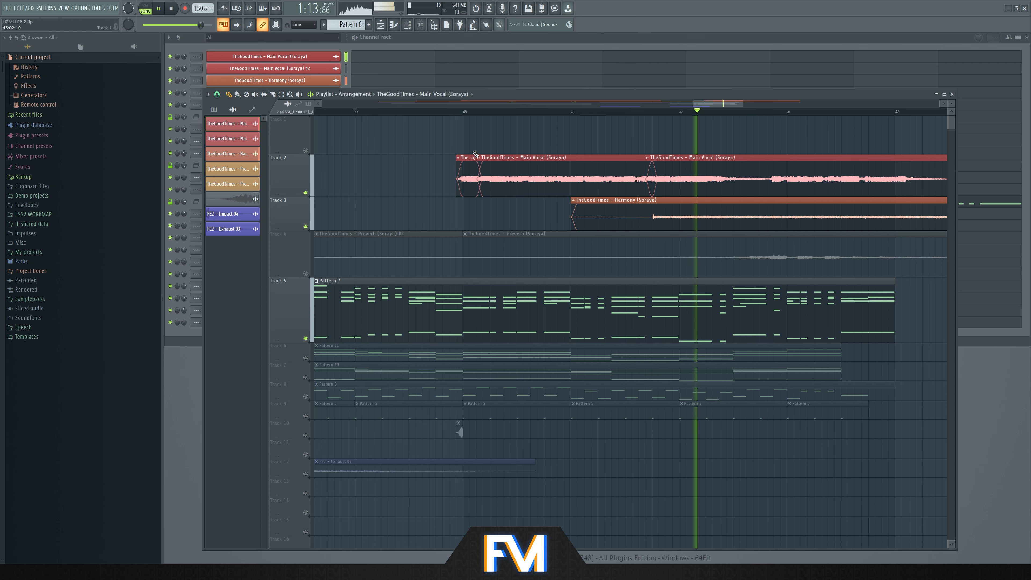
{"action": "scroll", "coordinate": [450, 191], "scroll_direction": "down", "scroll_amount": 3}
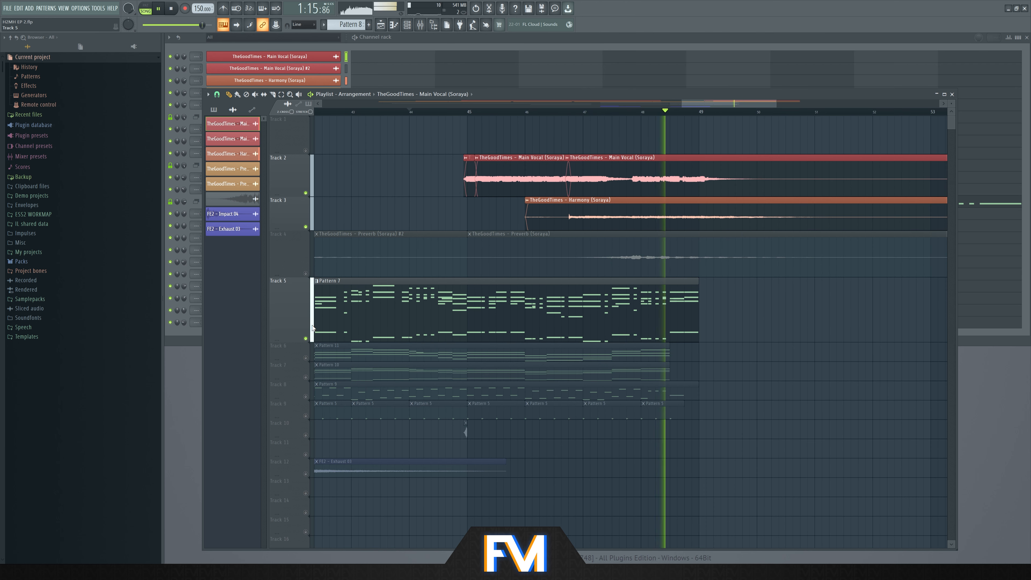
{"action": "key", "text": "space"}
{"action": "left_click", "coordinate": [306, 339]}
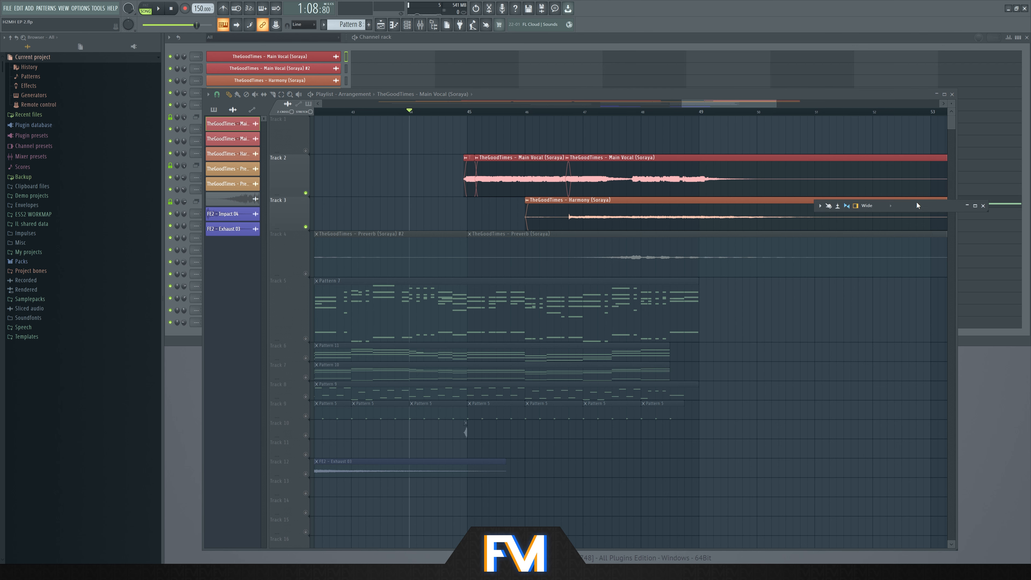
Restore the mixer to a smaller window and place it over the lower part of the playlist
{"action": "left_click_drag", "start_coordinate": [885, 209], "coordinate": [795, 213]}
{"action": "double_click", "coordinate": [795, 213]}
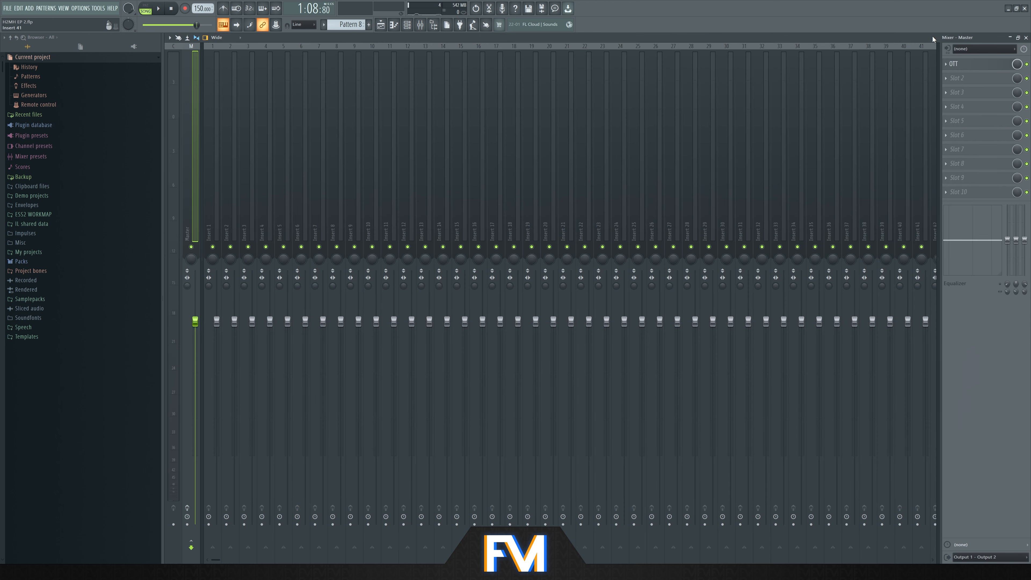
{"action": "left_click", "coordinate": [1019, 38]}
{"action": "left_click_drag", "start_coordinate": [698, 217], "coordinate": [242, 463]}
{"action": "left_click_drag", "start_coordinate": [503, 208], "coordinate": [636, 283]}
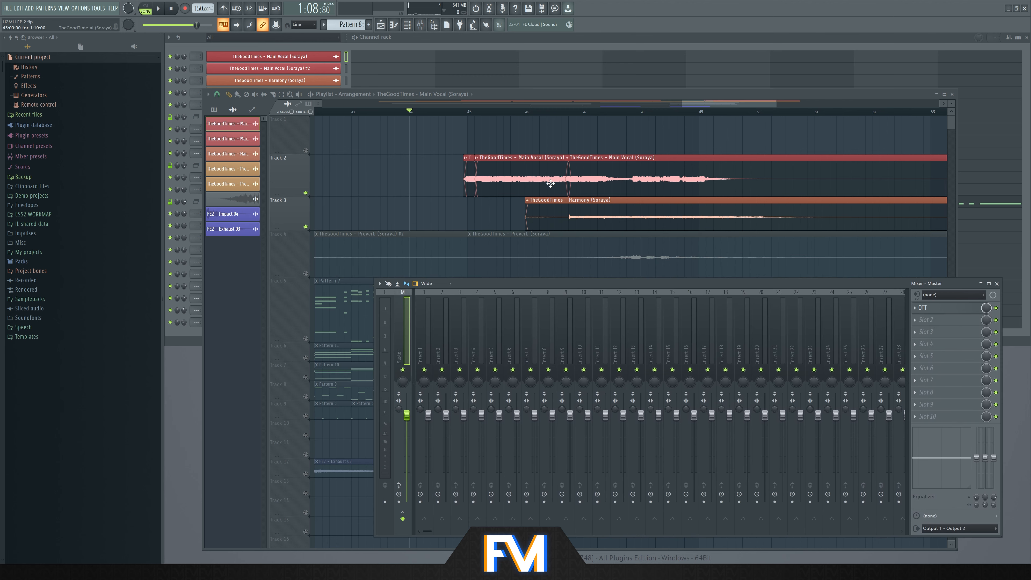
Remove the unused Main Vocal #2 channel from the project
{"action": "double_click", "coordinate": [533, 177]}
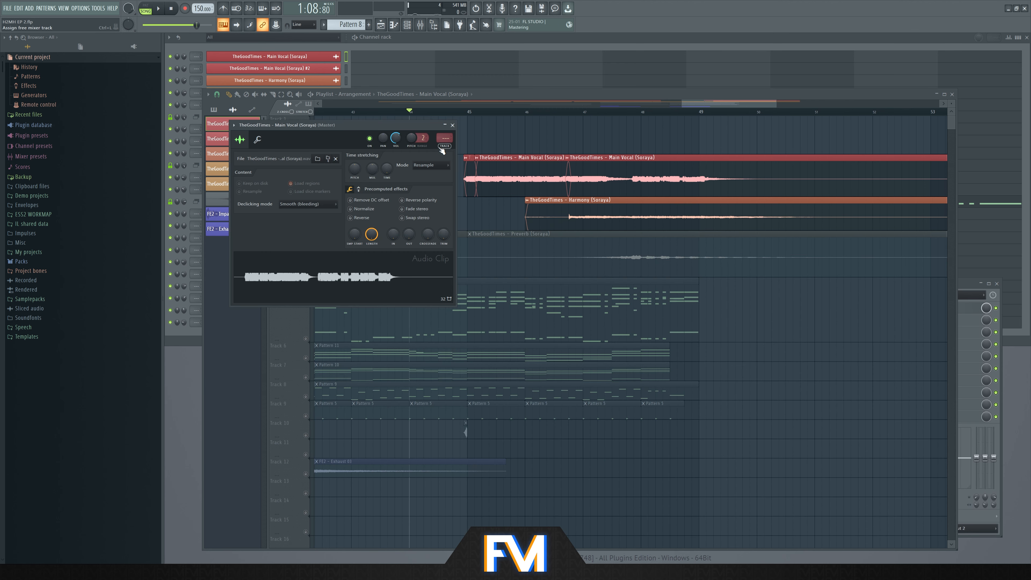
{"action": "left_click", "coordinate": [358, 52]}
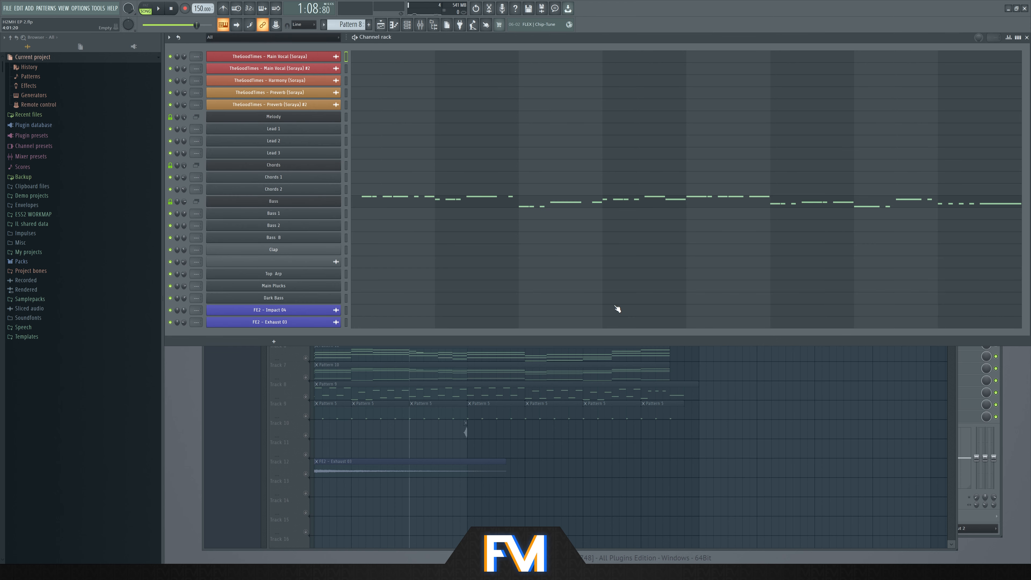
{"action": "left_click", "coordinate": [761, 395]}
{"action": "left_click", "coordinate": [98, 8]}
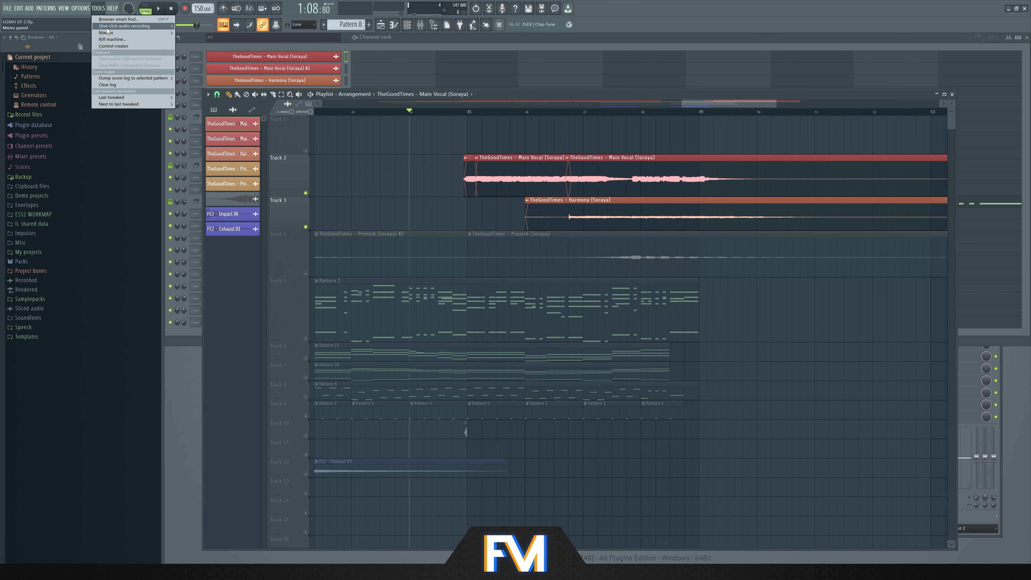
{"action": "left_click", "coordinate": [351, 66]}
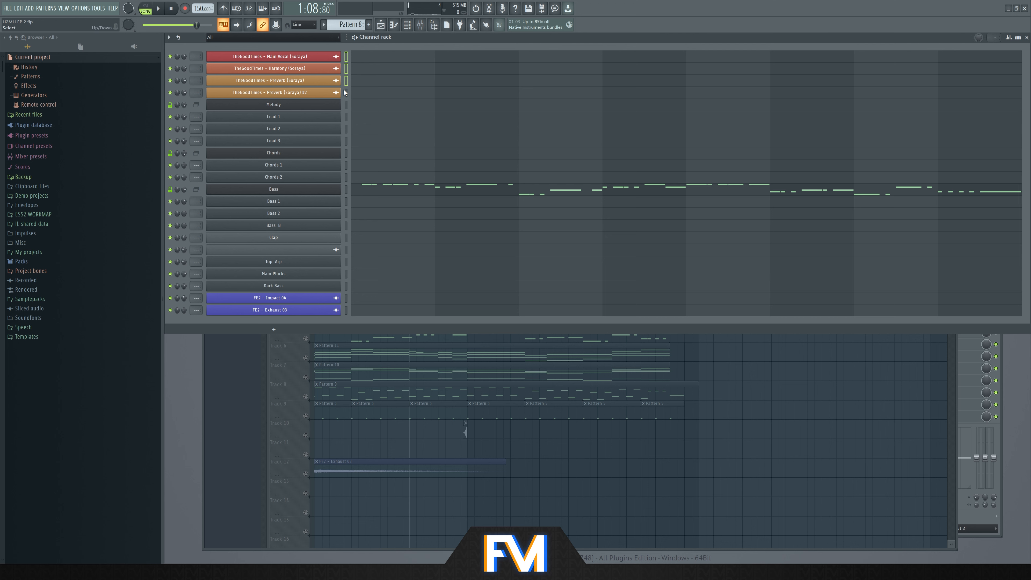
Clear the Preverb #2 channel's name, and route Main Vocal to mixer track 1, Harmony to 2 and both Preverb channels to 3
{"action": "right_click", "coordinate": [321, 94]}
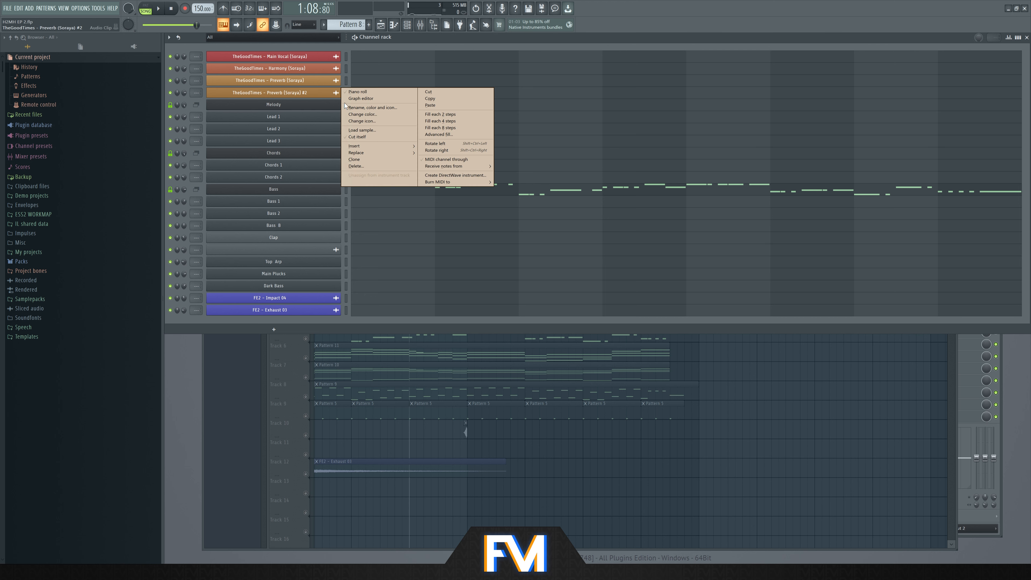
{"action": "left_click", "coordinate": [345, 102]}
{"action": "key", "text": "BackSpace"}
{"action": "key", "text": "Return"}
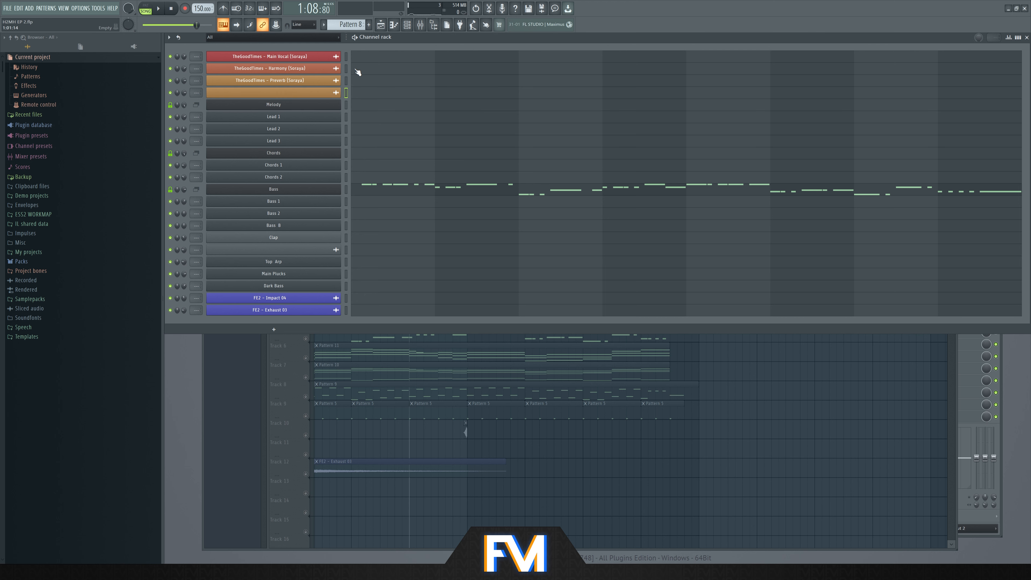
{"action": "left_click_drag", "start_coordinate": [348, 59], "coordinate": [351, 77]}
{"action": "key", "text": "ctrl+l"}
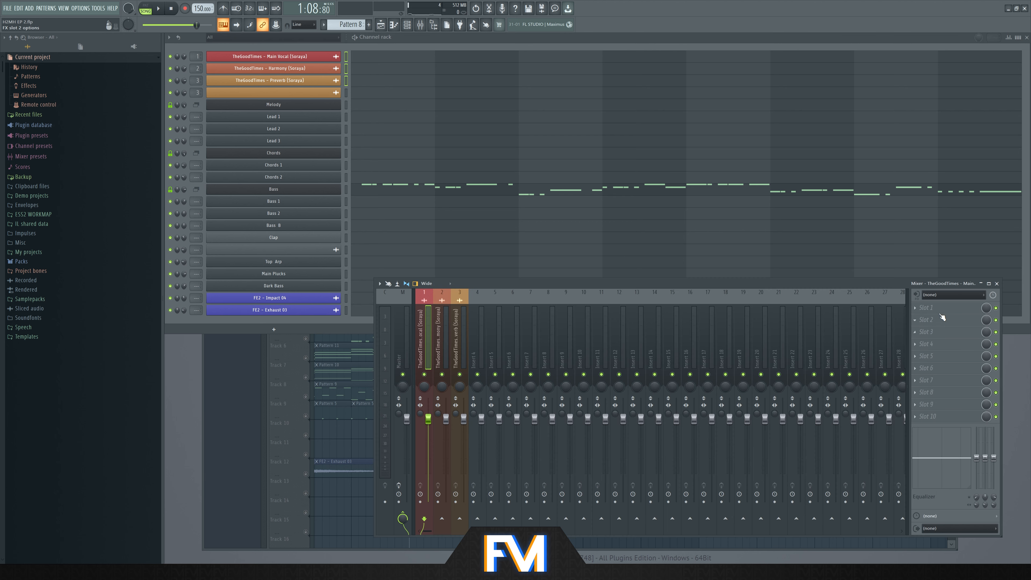
Load Endless Smile in slot 1 of the Main Vocal mixer track and audition its Intensity, returning it to 0%
{"action": "left_click", "coordinate": [935, 311]}
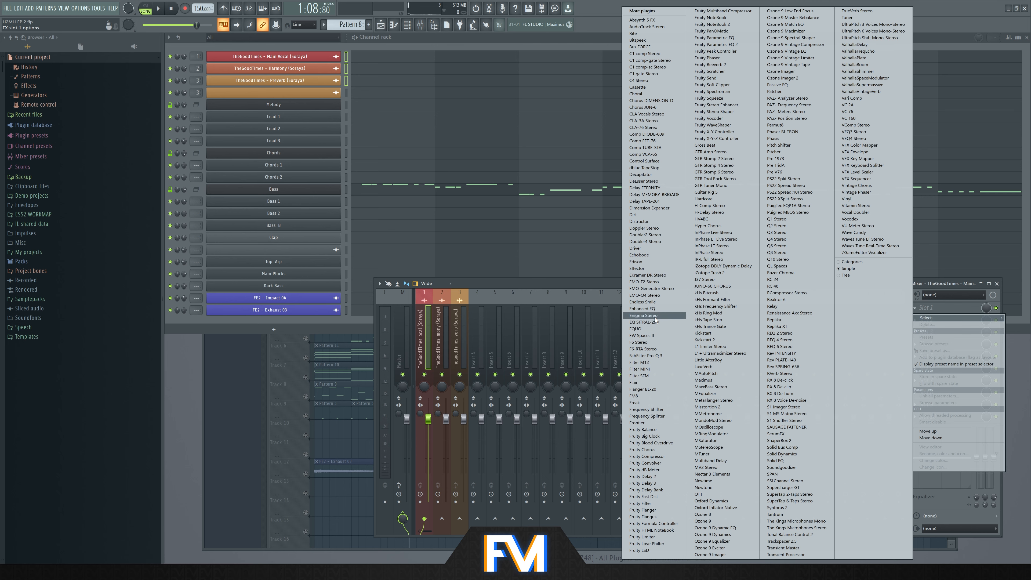
{"action": "left_click", "coordinate": [644, 302]}
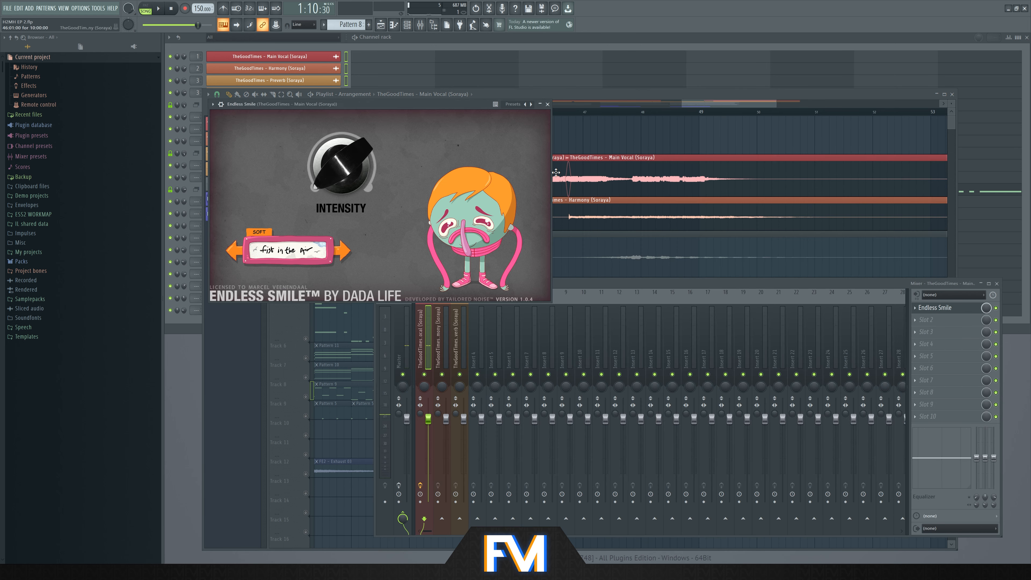
{"action": "left_click_drag", "start_coordinate": [437, 100], "coordinate": [499, 125]}
{"action": "key", "text": "space"}
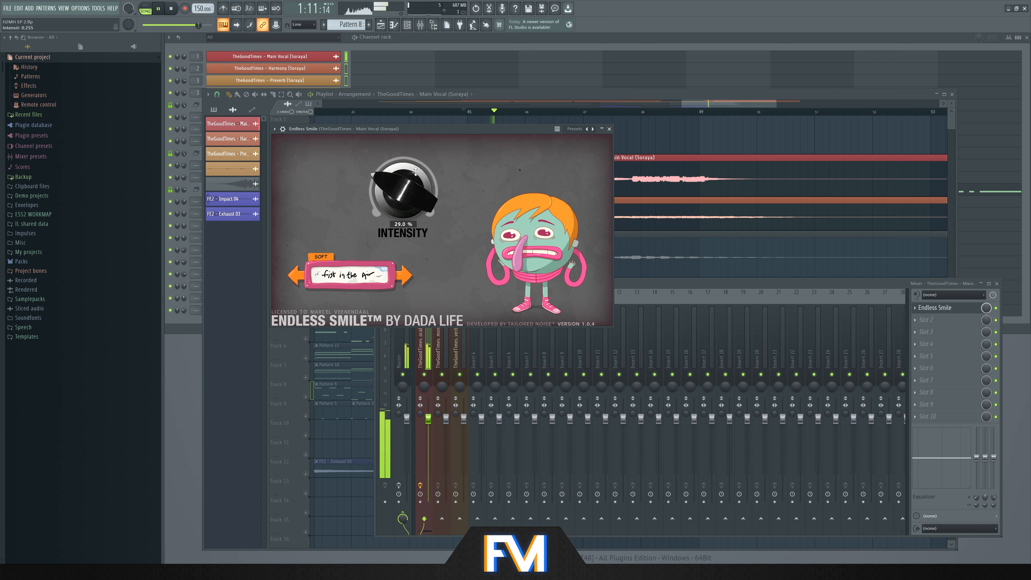
{"action": "left_click_drag", "start_coordinate": [422, 121], "coordinate": [398, 234]}
{"action": "left_click_drag", "start_coordinate": [467, 129], "coordinate": [488, 130]}
{"action": "key", "text": "space"}
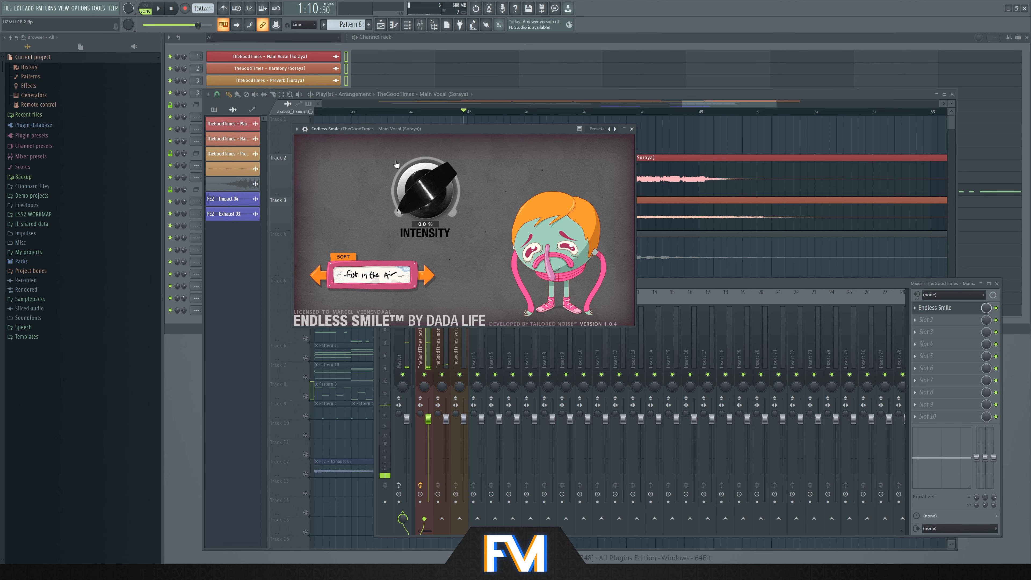
Create an automation clip for Endless Smile's Intensity on the Main Vocal and unmute Track 1 so the clip is active
{"action": "left_click", "coordinate": [298, 129]}
{"action": "left_click", "coordinate": [327, 223]}
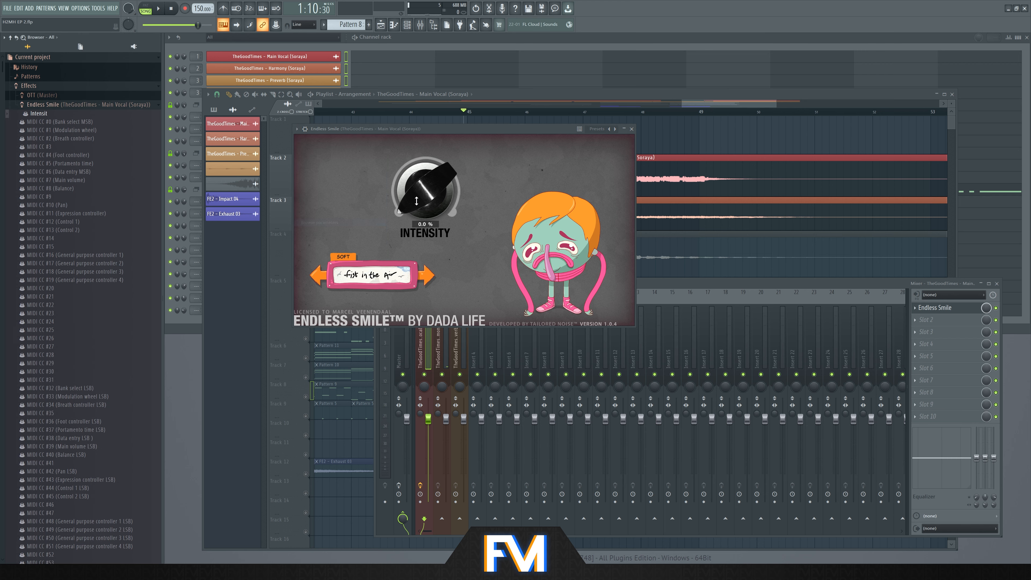
{"action": "right_click", "coordinate": [43, 113]}
{"action": "left_click", "coordinate": [120, 150]}
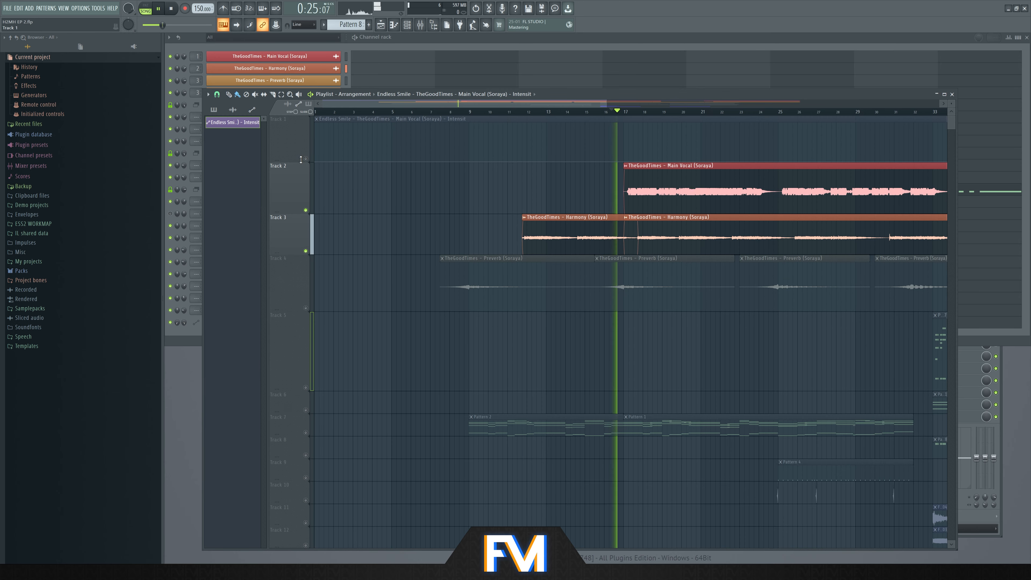
{"action": "left_click", "coordinate": [306, 159]}
{"action": "scroll", "coordinate": [469, 163], "scroll_direction": "down", "scroll_amount": 3}
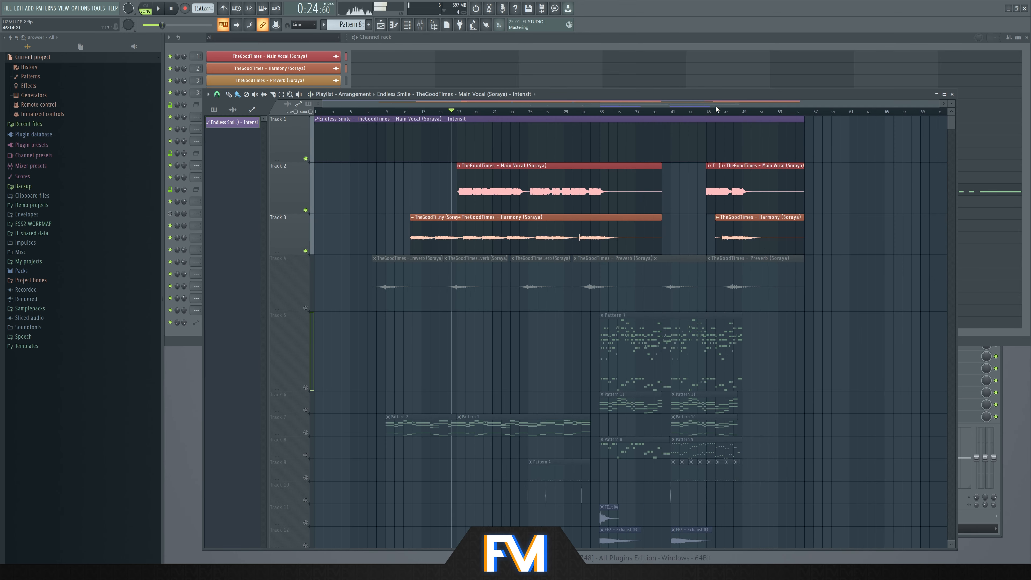
{"action": "key", "text": "space"}
Lower the Intensity automation point at bar 44 step 16 so it ramps gently down to zero at the later Main Vocal clip
{"action": "scroll", "coordinate": [709, 114], "scroll_direction": "up", "scroll_amount": 8}
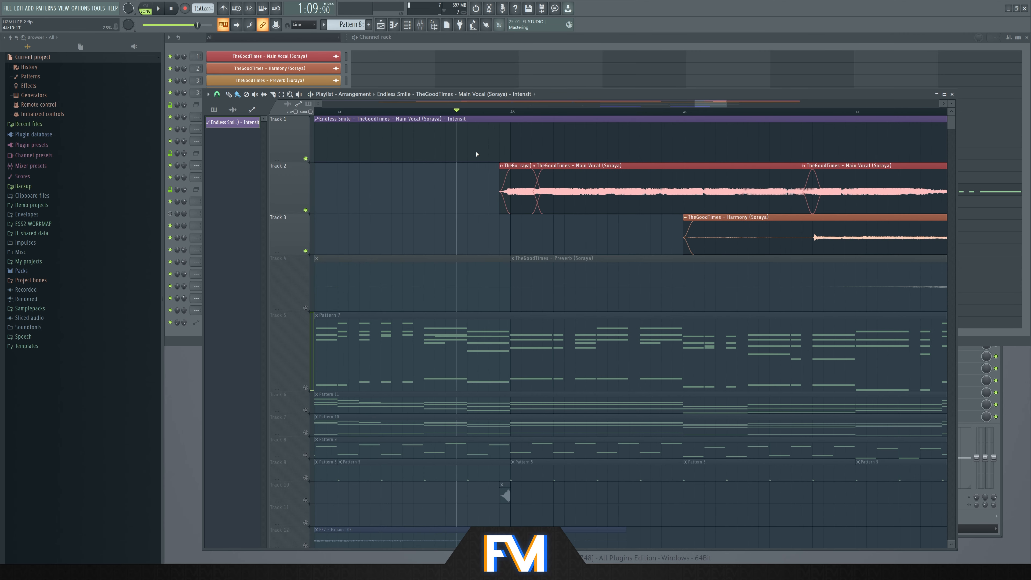
{"action": "key", "text": "space"}
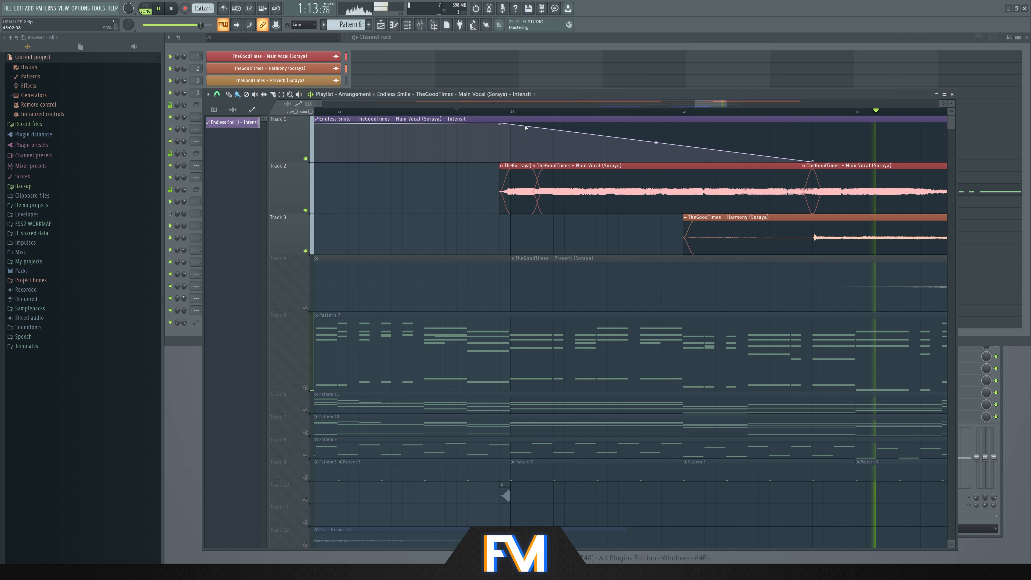
{"action": "key", "text": "space"}
{"action": "left_click_drag", "start_coordinate": [504, 124], "coordinate": [504, 162]}
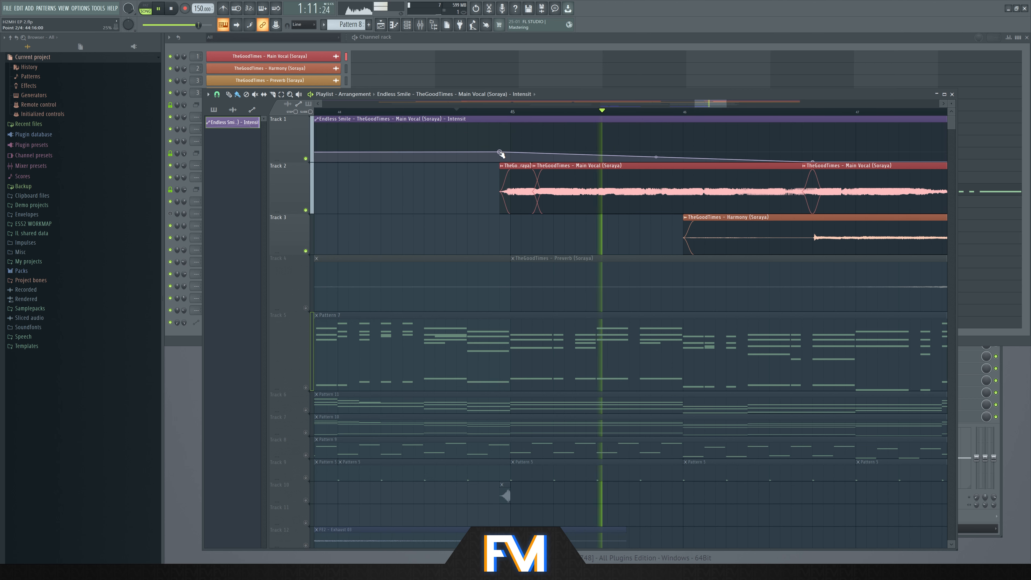
Shape the Endless Smile Intensity automation into a curved peak at the later Main Vocal clip's start, fading to zero about one bar later
{"action": "left_click_drag", "start_coordinate": [787, 147], "coordinate": [802, 124]}
{"action": "key", "text": "space"}
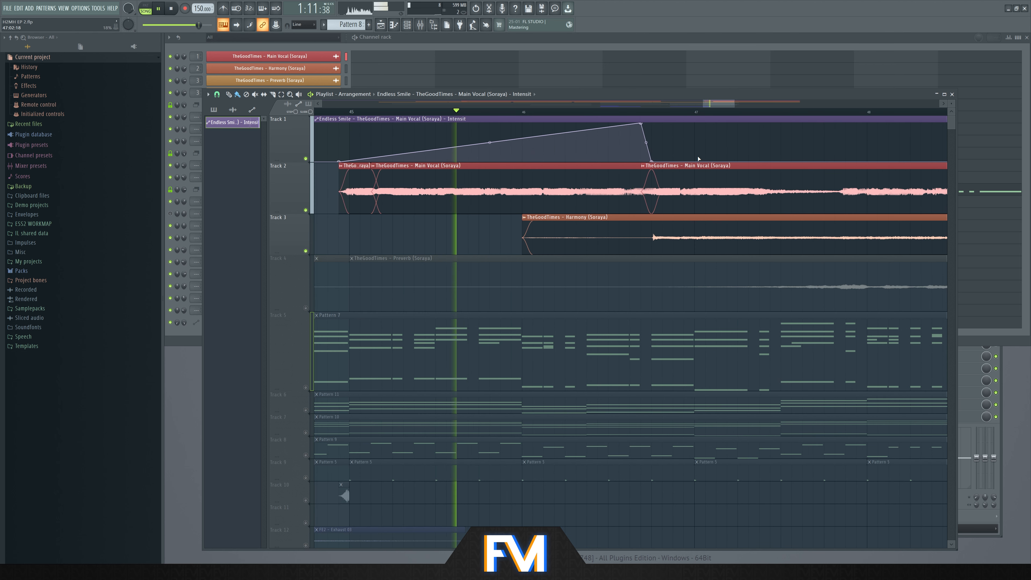
{"action": "left_click_drag", "start_coordinate": [653, 162], "coordinate": [813, 162]}
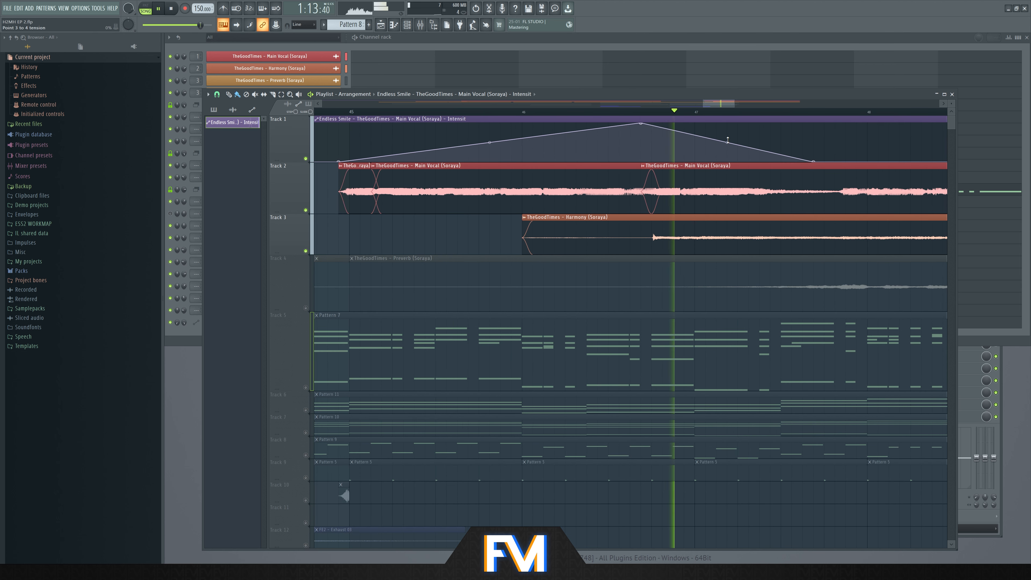
{"action": "left_click_drag", "start_coordinate": [728, 143], "coordinate": [727, 150]}
{"action": "key", "text": "space"}
{"action": "key", "text": "space"}
{"action": "left_click_drag", "start_coordinate": [490, 142], "coordinate": [490, 153]}
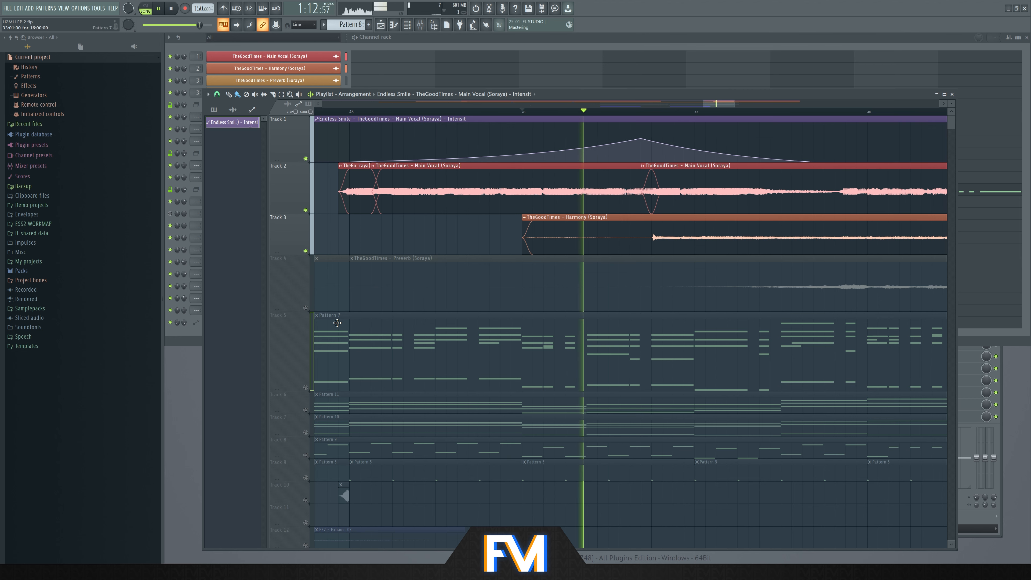
Unmute the Preverb track and shorten the earlier Main Vocal clip to leave a small gap before the clip at bar 46 step 12
{"action": "left_click", "coordinate": [306, 308]}
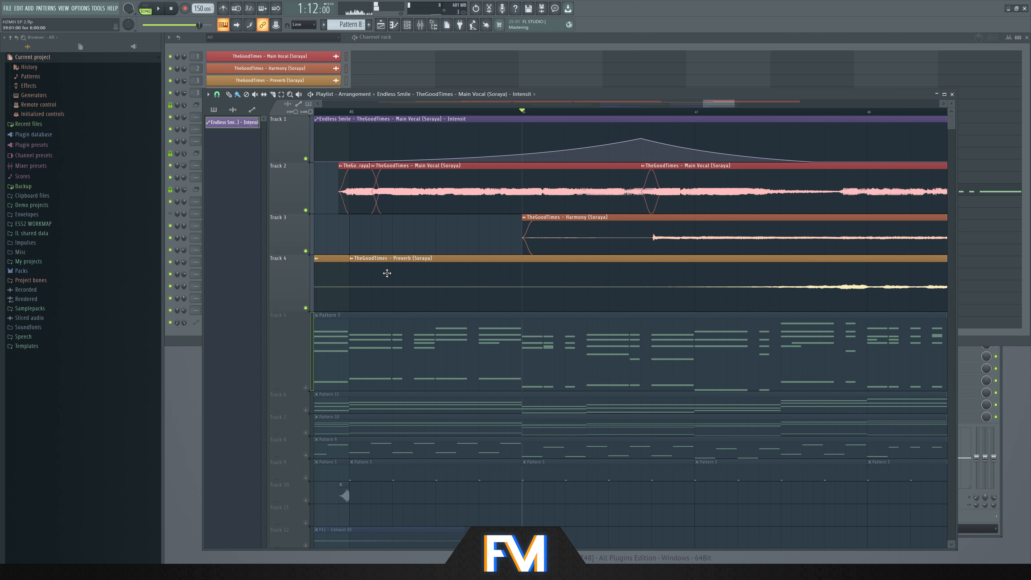
{"action": "key", "text": "space"}
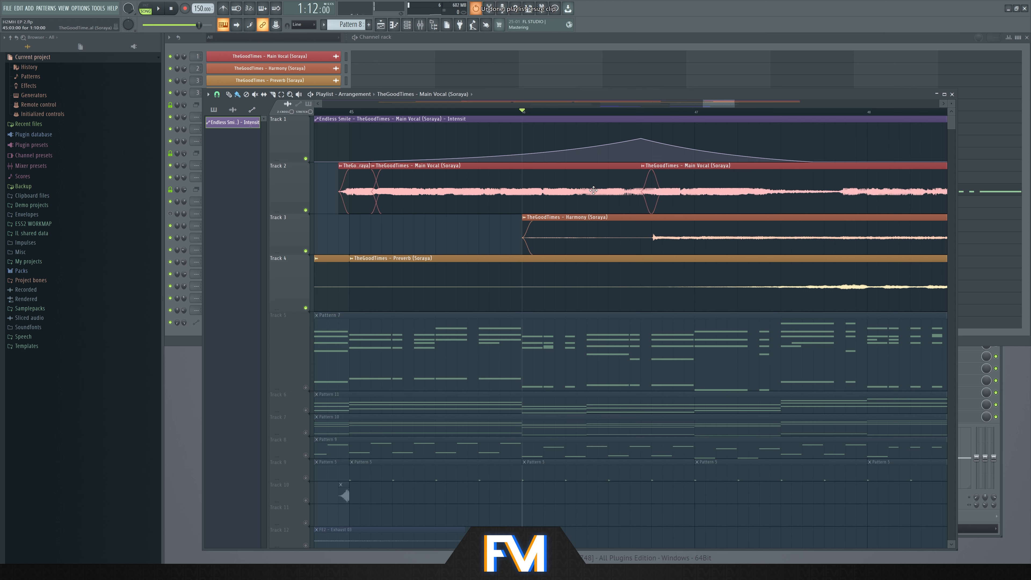
{"action": "left_click_drag", "start_coordinate": [466, 227], "coordinate": [461, 196]}
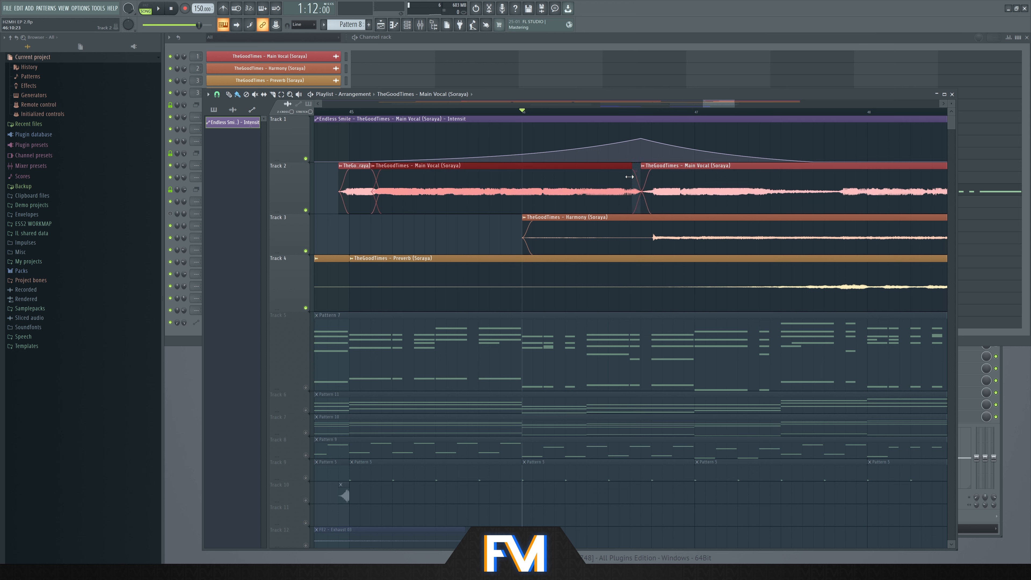
{"action": "key", "text": "space"}
{"action": "left_click_drag", "start_coordinate": [631, 174], "coordinate": [619, 174]}
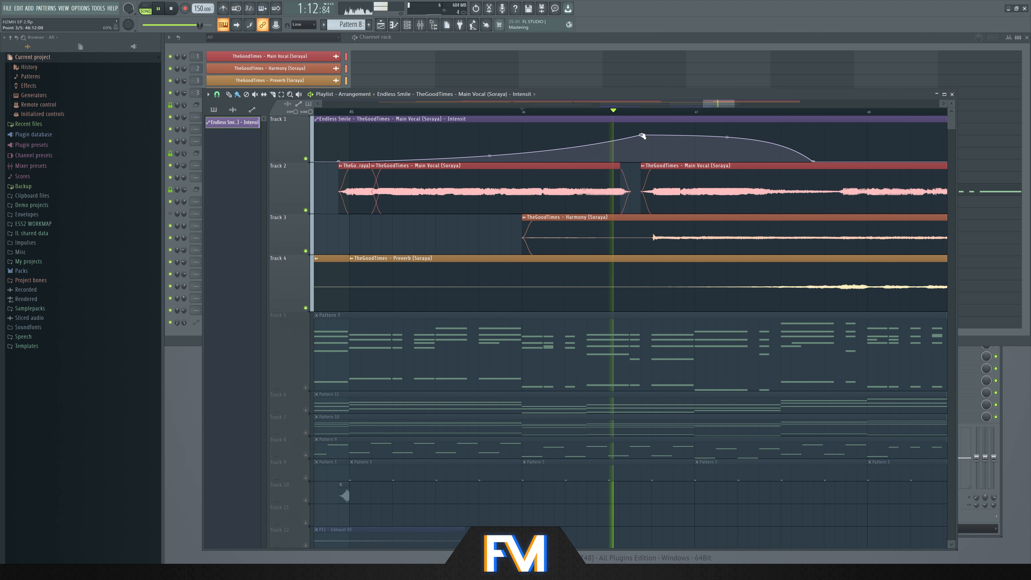
Unmute all playlist tracks and play the arrangement from just before bar 45
{"action": "key", "text": "space"}
{"action": "right_click", "coordinate": [306, 210]}
{"action": "right_click", "coordinate": [306, 210]}
{"action": "scroll", "coordinate": [718, 225], "scroll_direction": "down", "scroll_amount": 4}
{"action": "left_click", "coordinate": [586, 111]}
{"action": "key", "text": "space"}
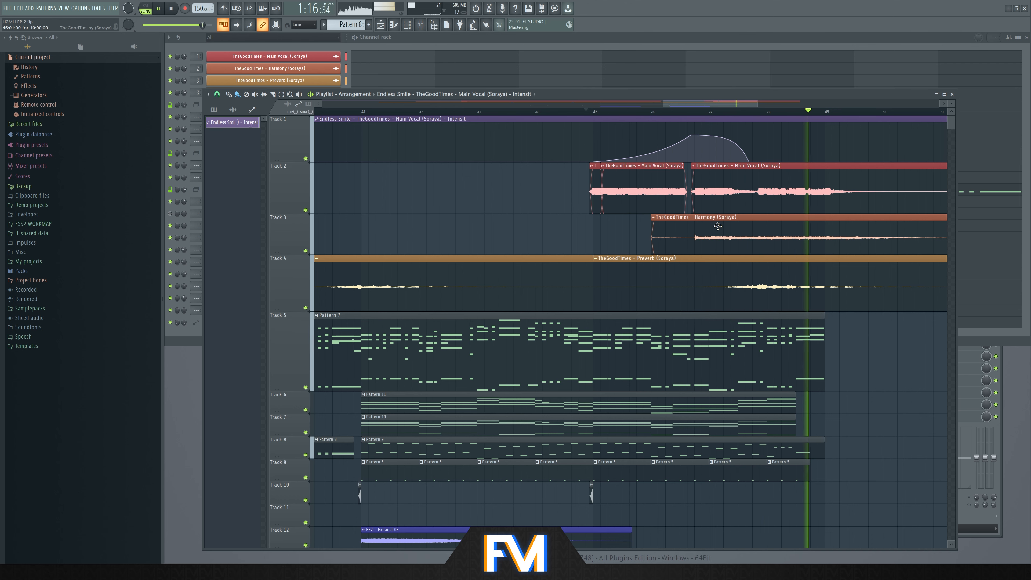
Slice the Intensity automation clip at bar 16 and delete the part before it
{"action": "scroll", "coordinate": [720, 226], "scroll_direction": "down", "scroll_amount": 5}
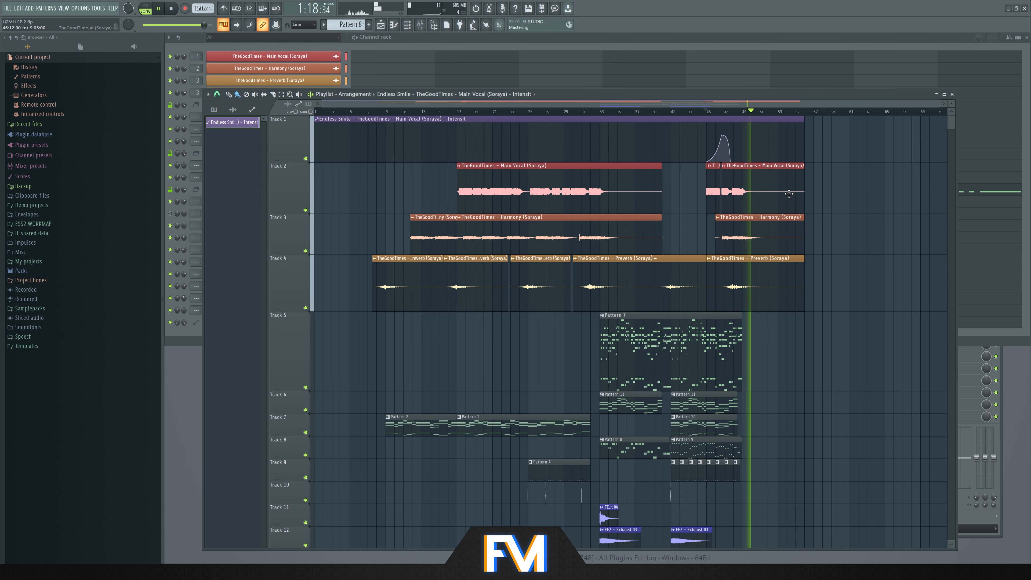
{"action": "scroll", "coordinate": [780, 190], "scroll_direction": "up", "scroll_amount": 3}
{"action": "key", "text": "space"}
{"action": "scroll", "coordinate": [507, 149], "scroll_direction": "up", "scroll_amount": 2}
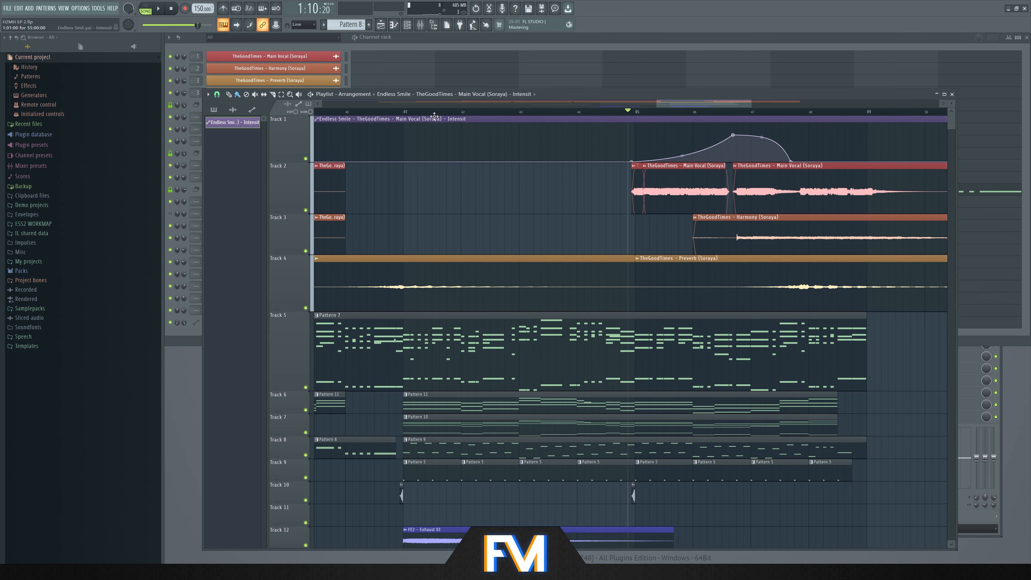
{"action": "key", "text": "space"}
{"action": "scroll", "coordinate": [572, 149], "scroll_direction": "down", "scroll_amount": 5}
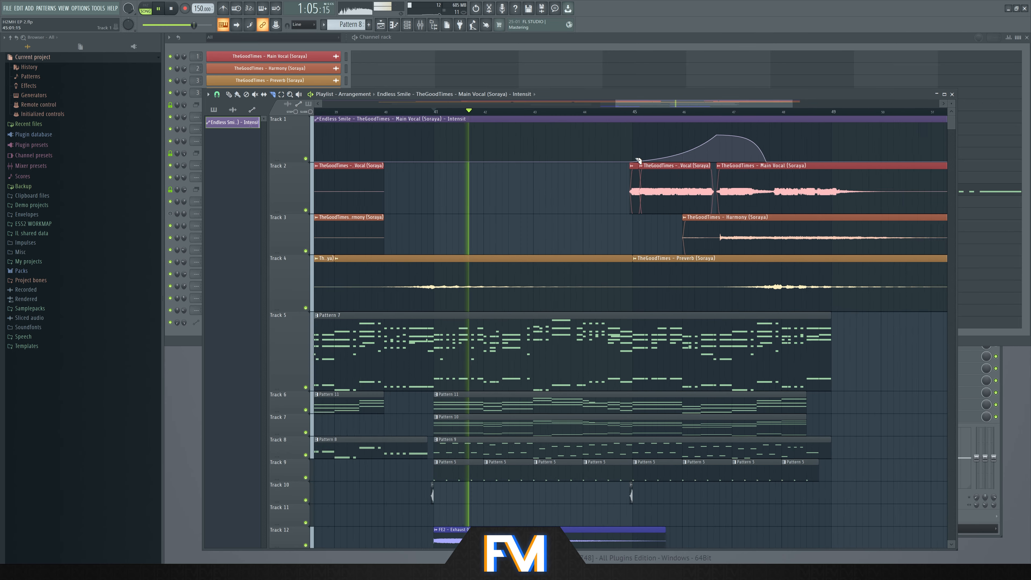
{"action": "scroll", "coordinate": [573, 149], "scroll_direction": "up", "scroll_amount": 4}
{"action": "scroll", "coordinate": [508, 160], "scroll_direction": "down", "scroll_amount": 3}
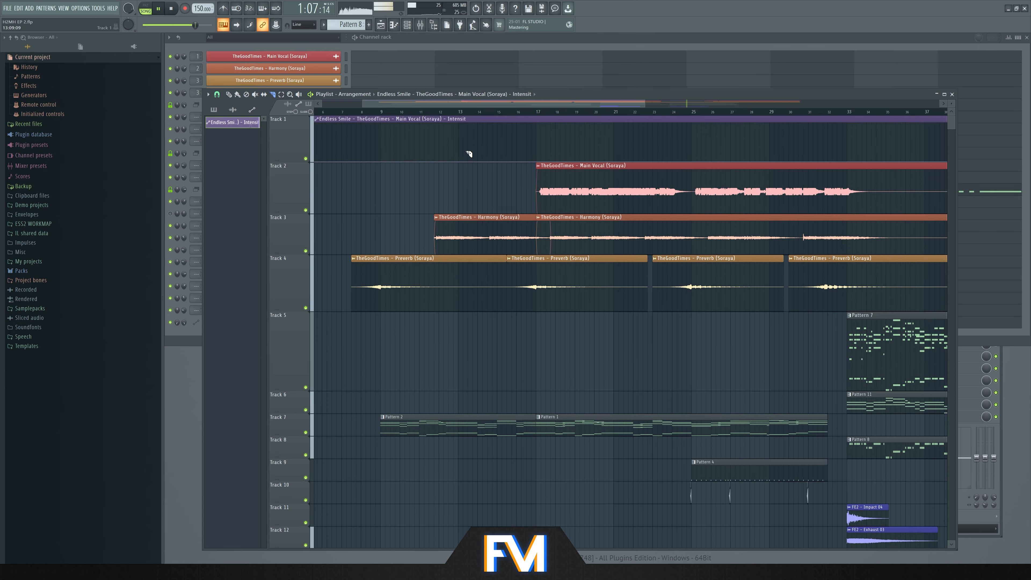
{"action": "scroll", "coordinate": [467, 163], "scroll_direction": "up", "scroll_amount": 6}
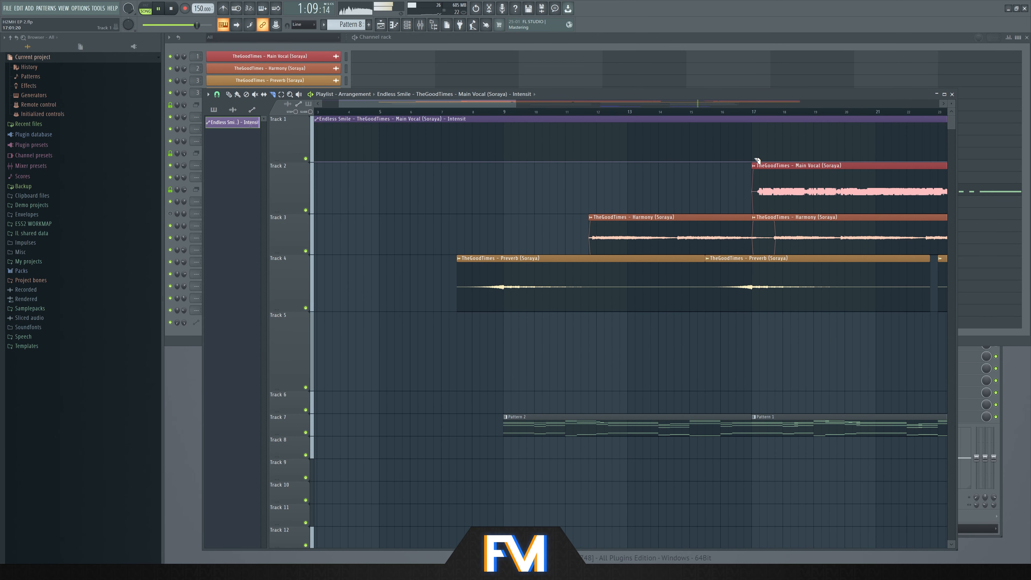
{"action": "scroll", "coordinate": [720, 155], "scroll_direction": "up", "scroll_amount": 1}
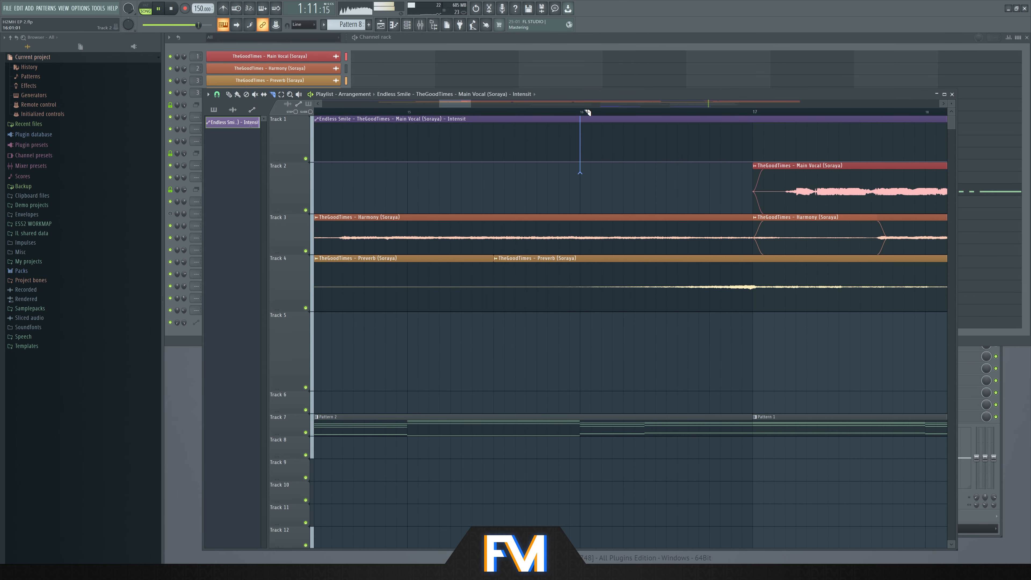
{"action": "scroll", "coordinate": [519, 148], "scroll_direction": "down", "scroll_amount": 6}
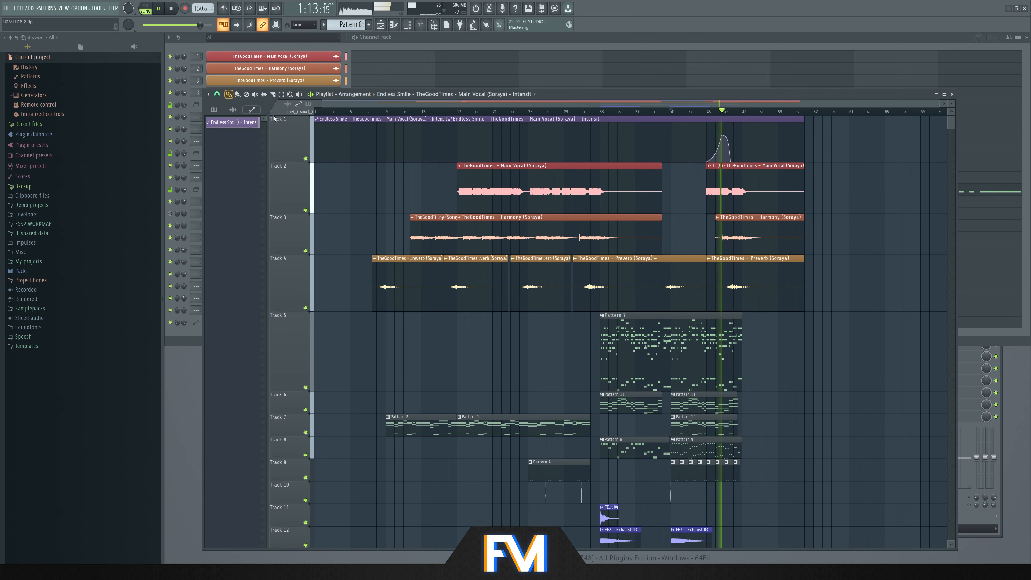
{"action": "left_click", "coordinate": [705, 112]}
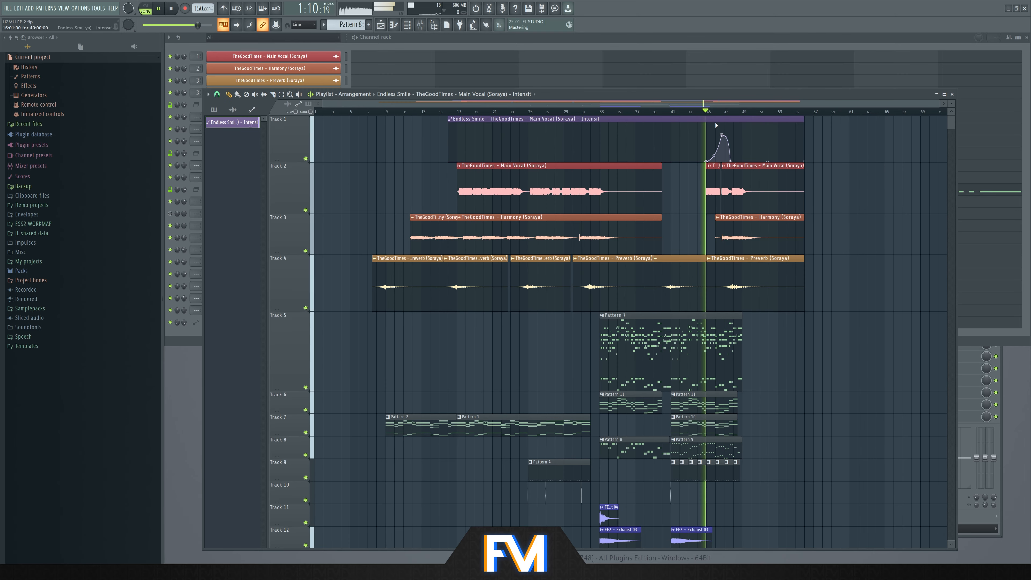
Raise the Intensity automation point at the first bar 45 Main Vocal clip and lower the one at bar 46 step 12
{"action": "scroll", "coordinate": [723, 137], "scroll_direction": "up", "scroll_amount": 3}
{"action": "scroll", "coordinate": [723, 137], "scroll_direction": "up", "scroll_amount": 3}
{"action": "key", "text": "space"}
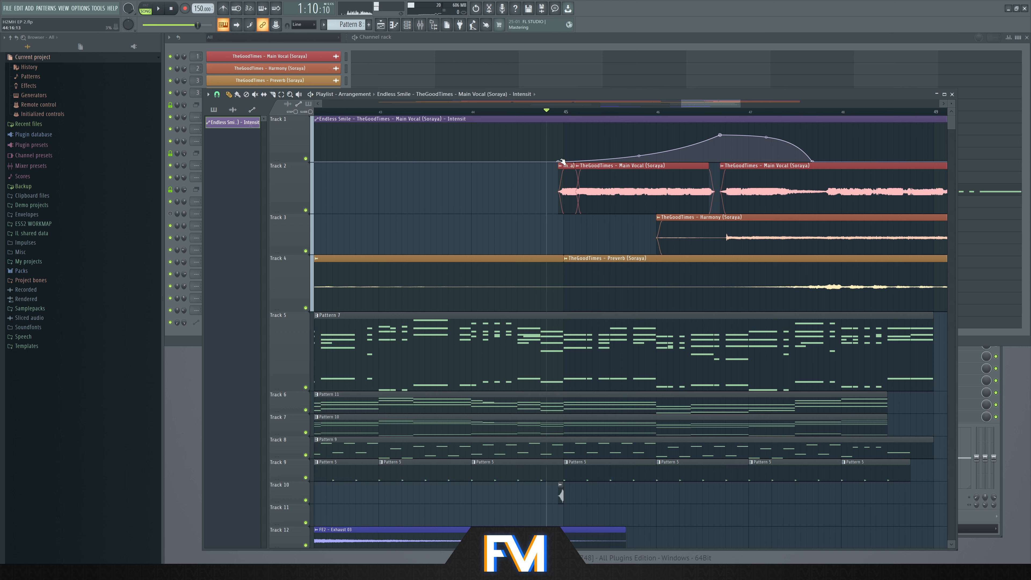
{"action": "left_click_drag", "start_coordinate": [562, 161], "coordinate": [561, 139]}
{"action": "key", "text": "space"}
{"action": "left_click_drag", "start_coordinate": [720, 134], "coordinate": [721, 153]}
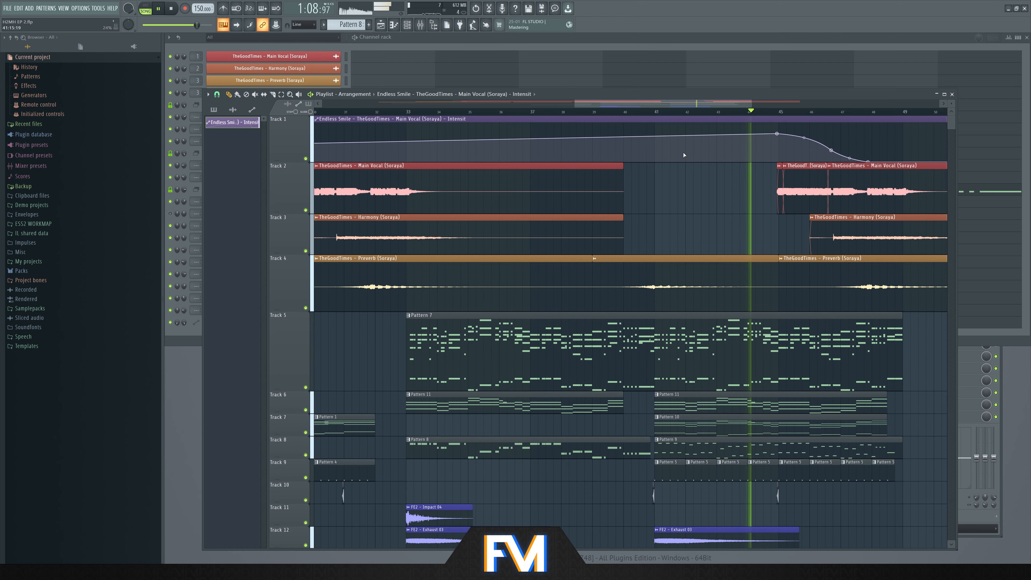
{"action": "scroll", "coordinate": [670, 155], "scroll_direction": "up", "scroll_amount": 3}
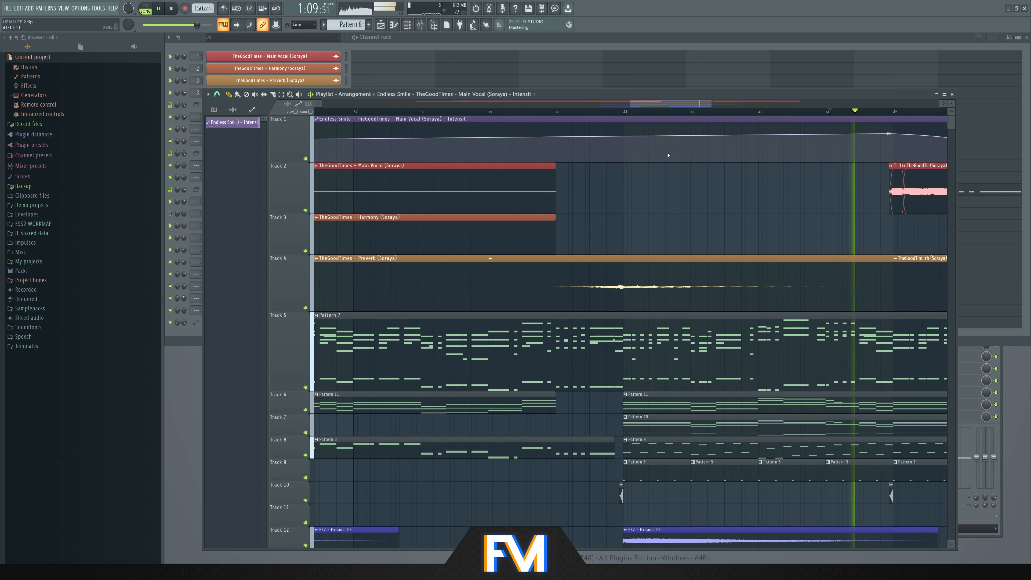
{"action": "left_click_drag", "start_coordinate": [628, 138], "coordinate": [629, 162]}
{"action": "key", "text": "ctrl+z"}
{"action": "key", "text": "ctrl+z"}
{"action": "key", "text": "ctrl+z"}
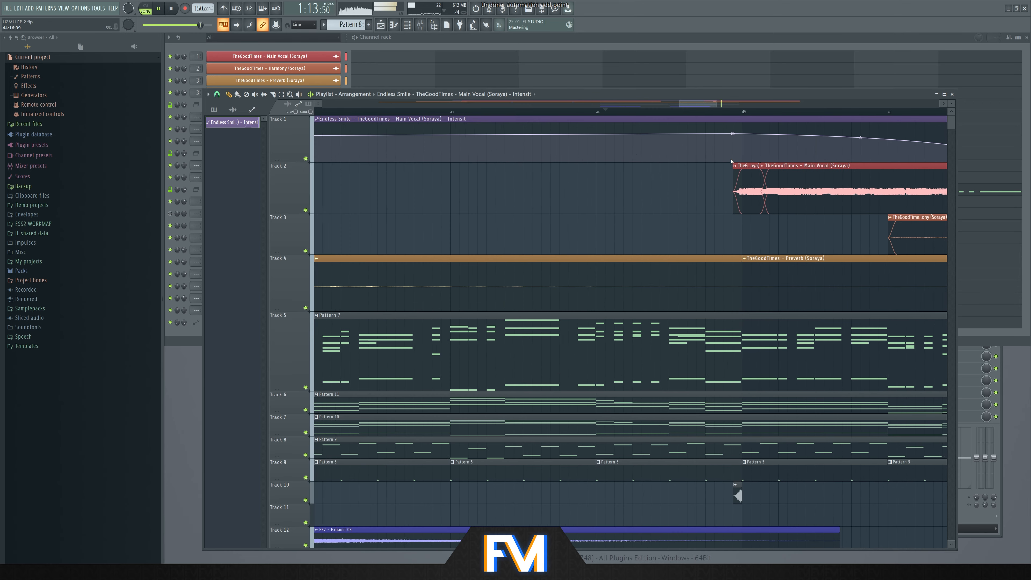
Add a zero-level Intensity automation point at about bar 44 so the effect ramps up into the Main Vocal clip
{"action": "right_click", "coordinate": [599, 161]}
{"action": "scroll", "coordinate": [604, 166], "scroll_direction": "down", "scroll_amount": 4}
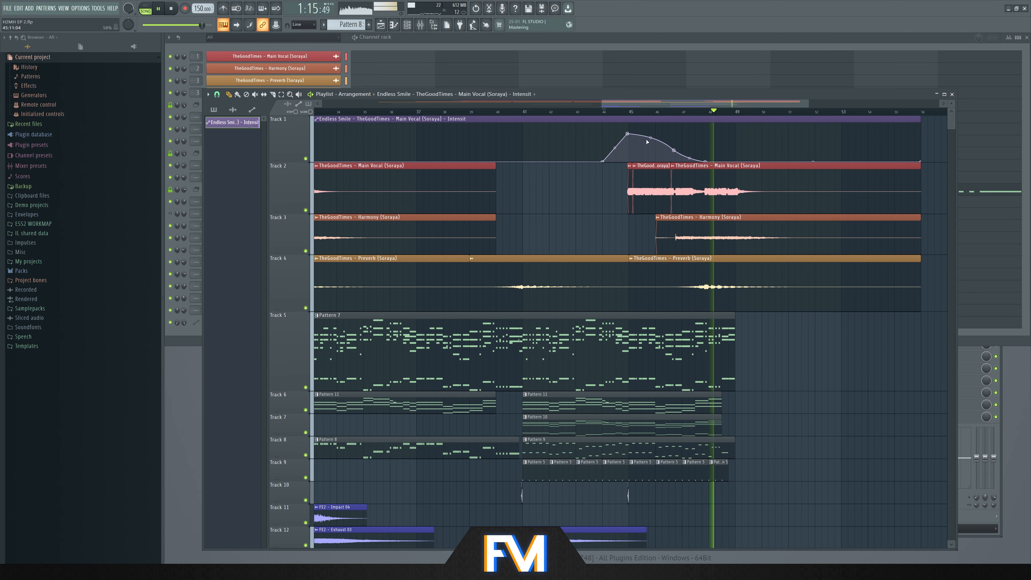
{"action": "scroll", "coordinate": [650, 143], "scroll_direction": "down", "scroll_amount": 4}
{"action": "key", "text": "space"}
{"action": "scroll", "coordinate": [777, 355], "scroll_direction": "down", "scroll_amount": 2}
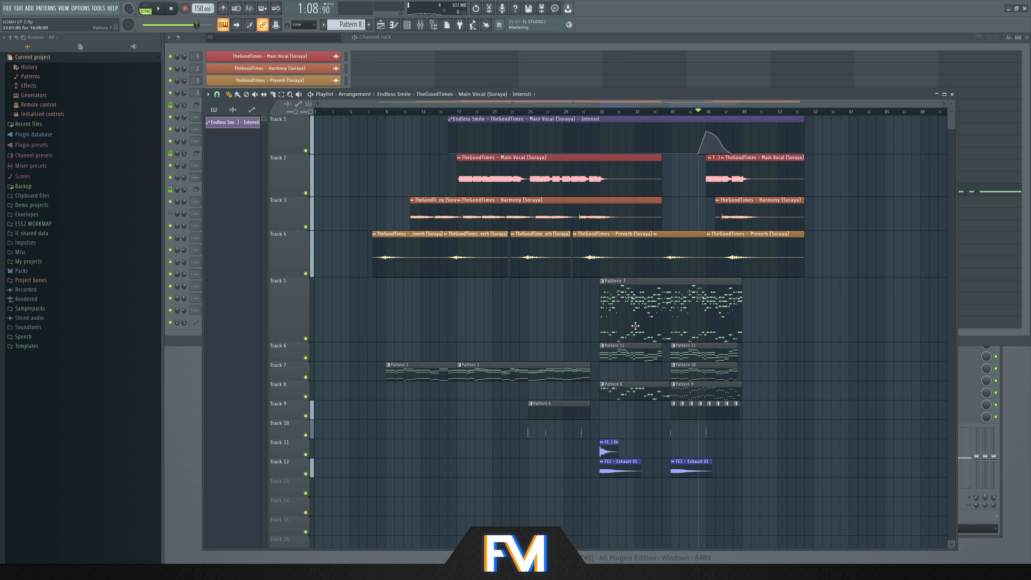
Review the full arrangement from the first Preverb clip at bar 7 and save the project
{"action": "scroll", "coordinate": [393, 288], "scroll_direction": "up", "scroll_amount": 3}
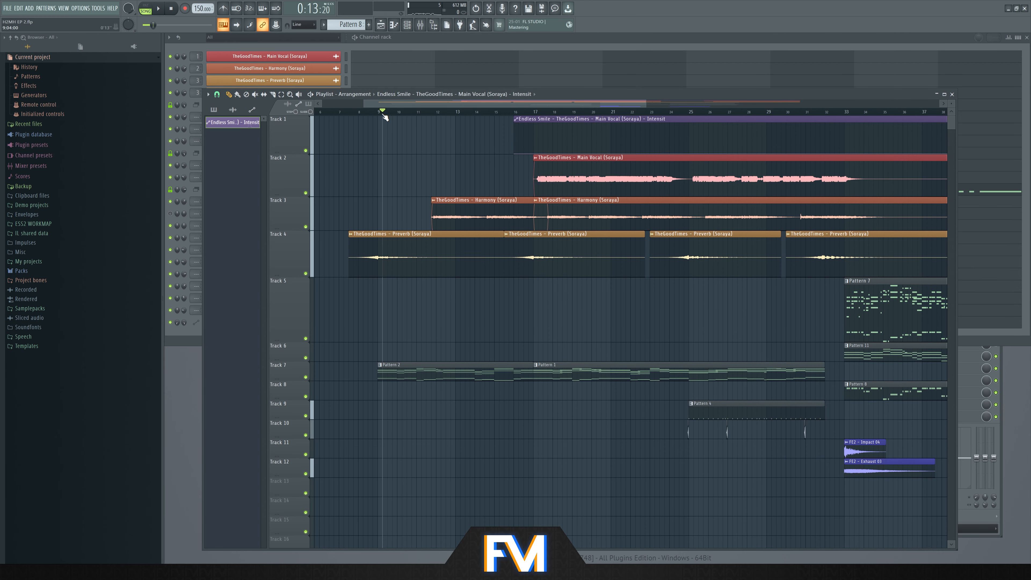
{"action": "scroll", "coordinate": [350, 129], "scroll_direction": "up", "scroll_amount": 1}
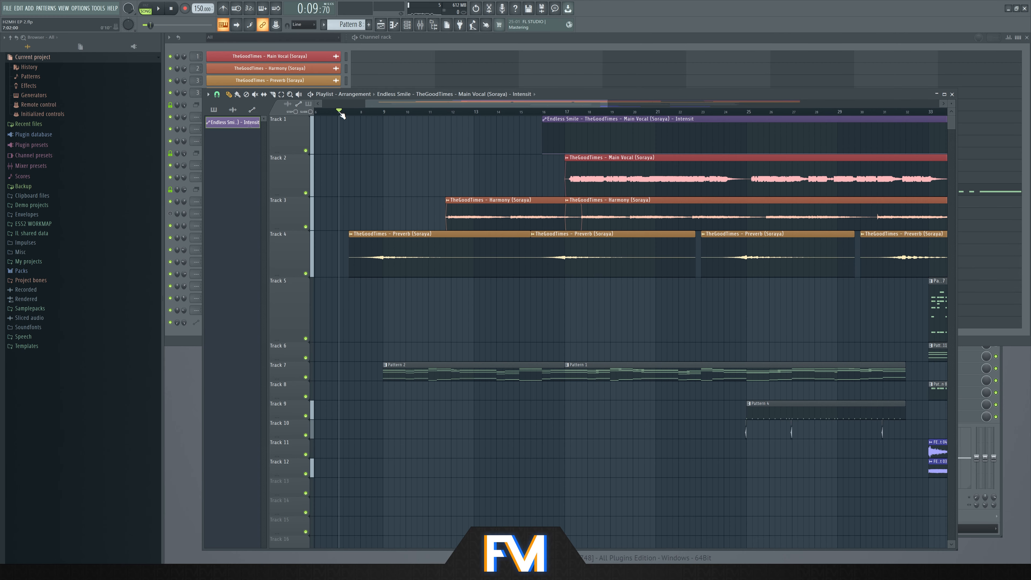
{"action": "scroll", "coordinate": [388, 321], "scroll_direction": "down", "scroll_amount": 4}
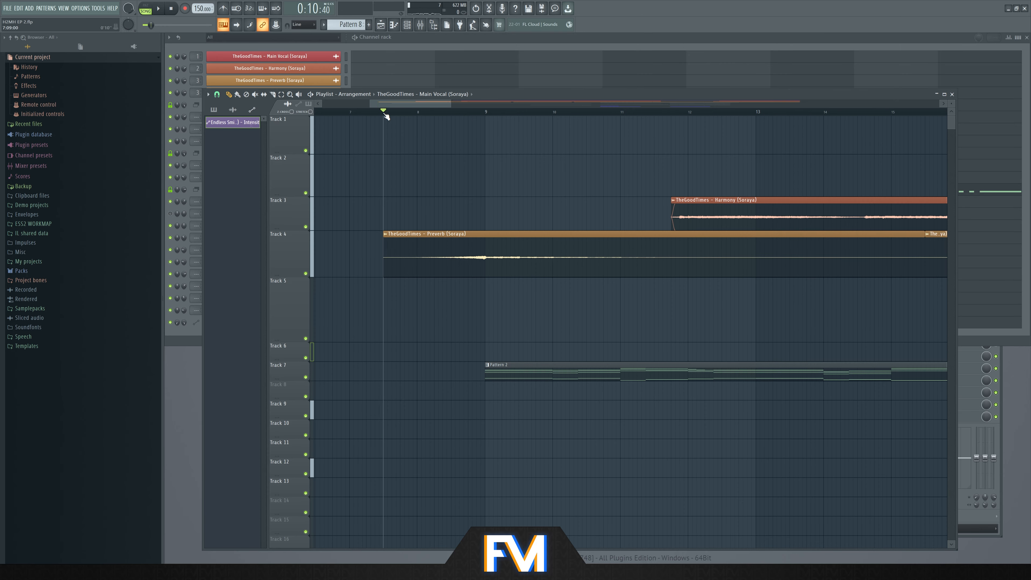
{"action": "scroll", "coordinate": [412, 439], "scroll_direction": "down", "scroll_amount": 4}
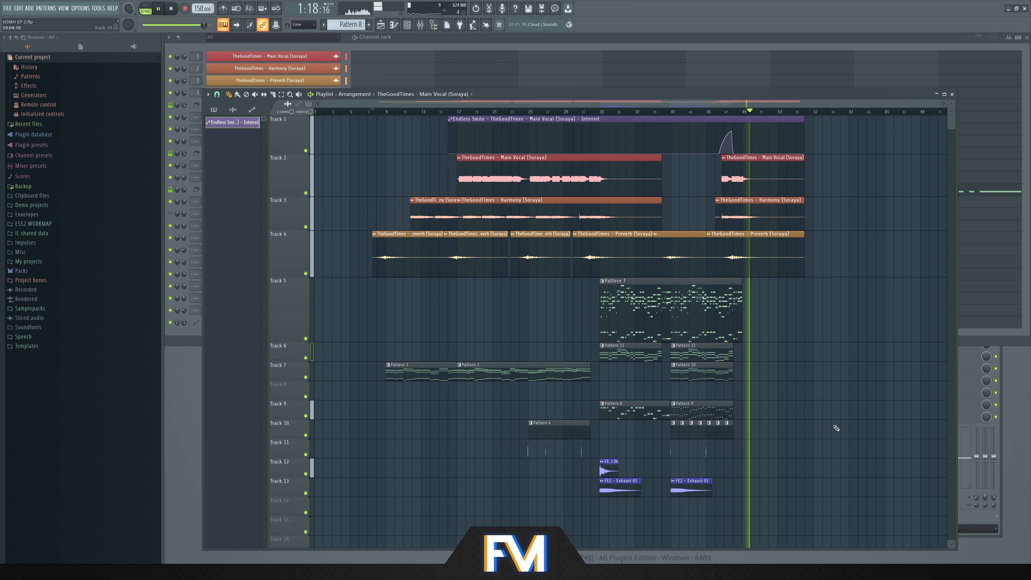
{"action": "key", "text": "space"}
{"action": "key", "text": "ctrl+s"}
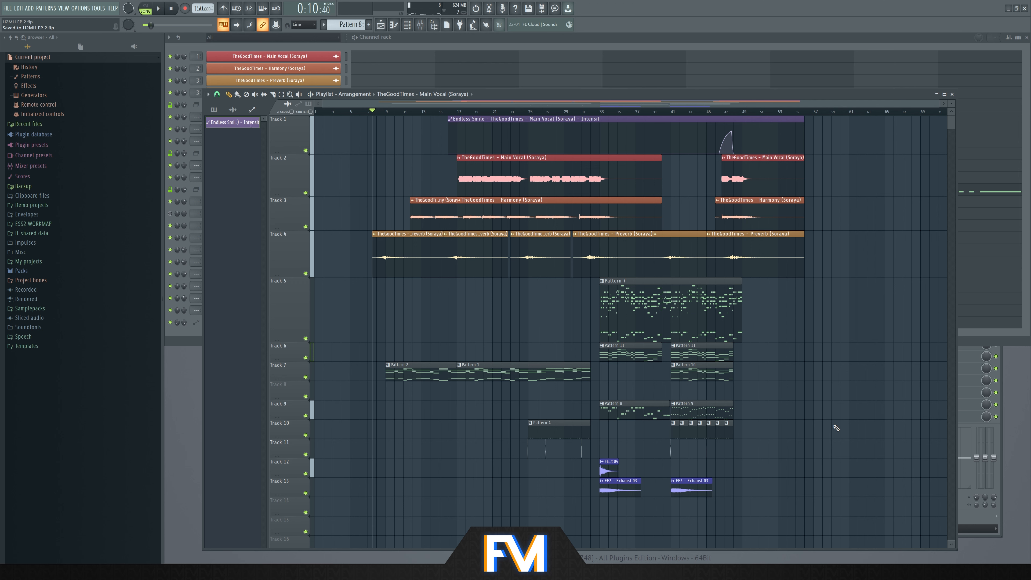